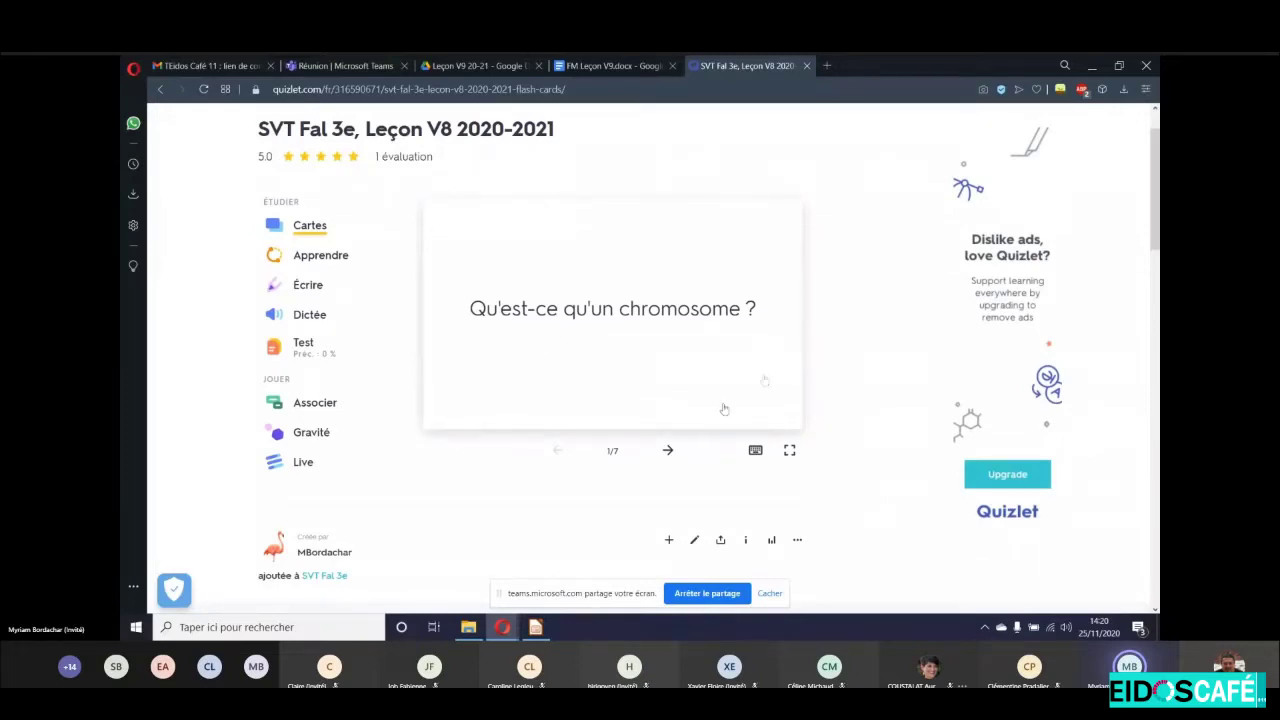
# Flip the first flashcard of the SVT Fal 3e, Leçon V8 2020-2021 set and browse up to the fourth card.
pyautogui.click(619, 332)
pyautogui.click(619, 332)
pyautogui.click(619, 332)
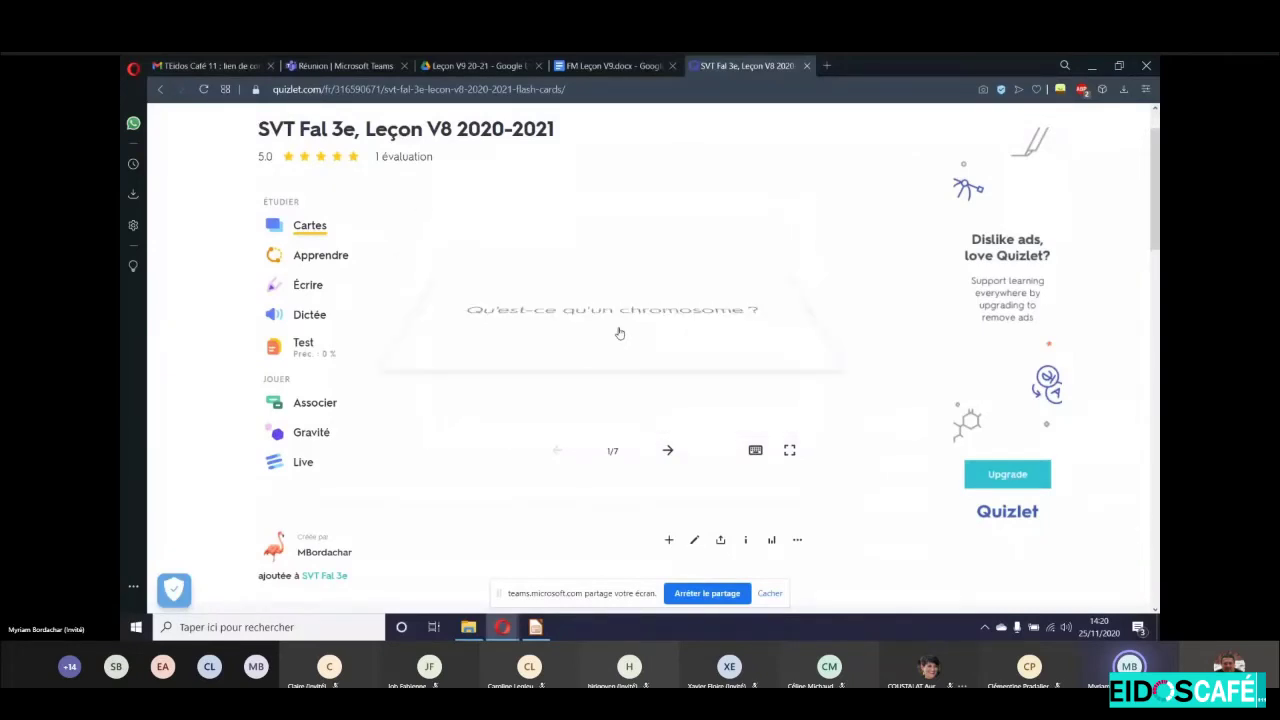
pyautogui.click(668, 450)
pyautogui.click(672, 375)
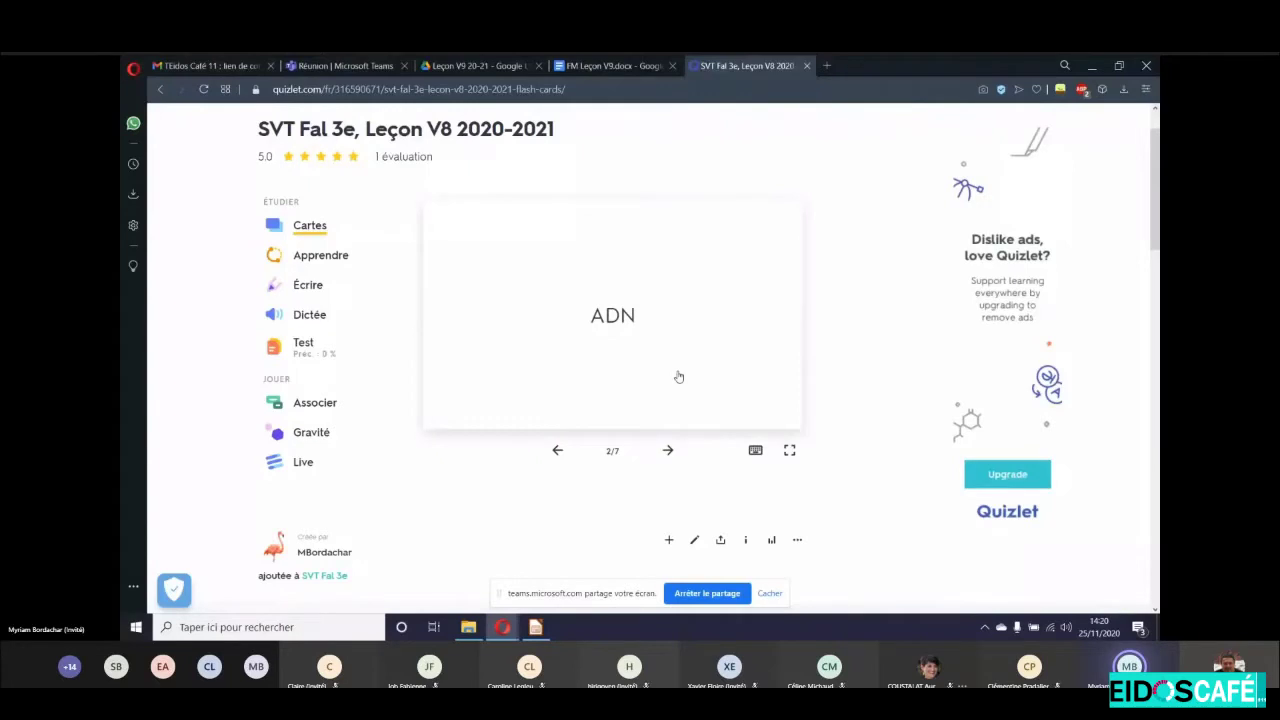
pyautogui.press('Right')
pyautogui.click(663, 397)
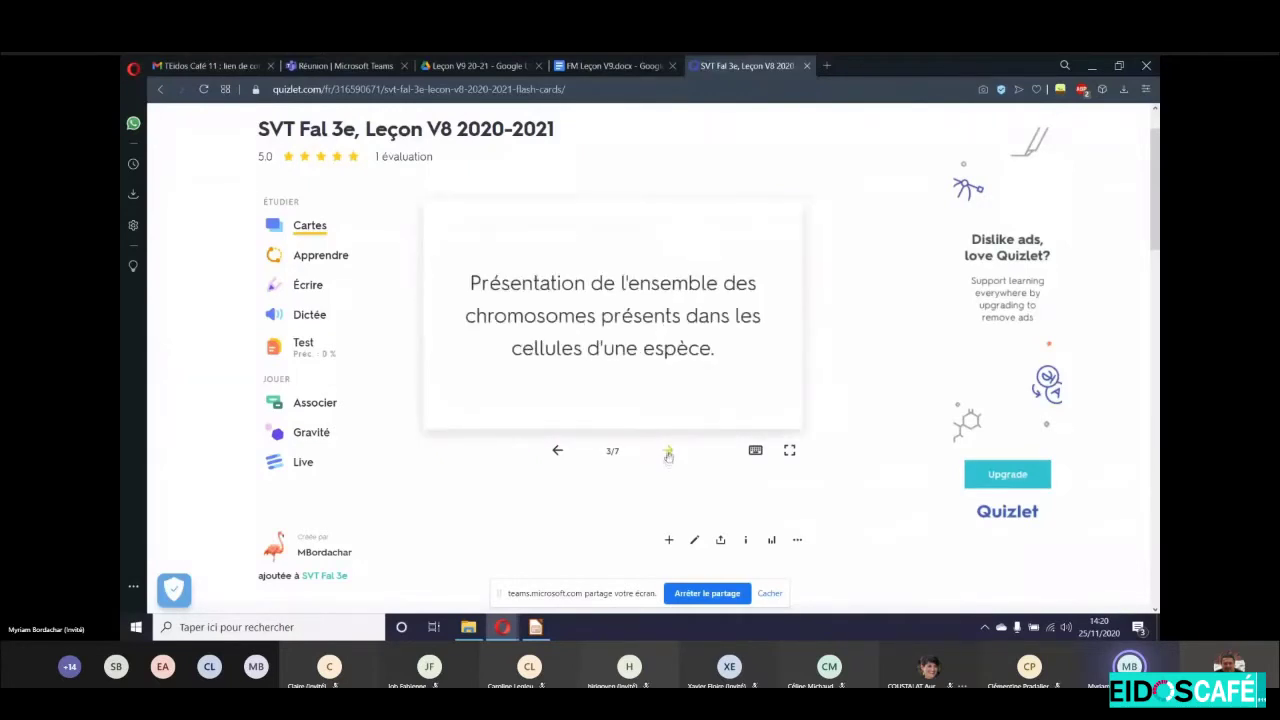
pyautogui.click(668, 450)
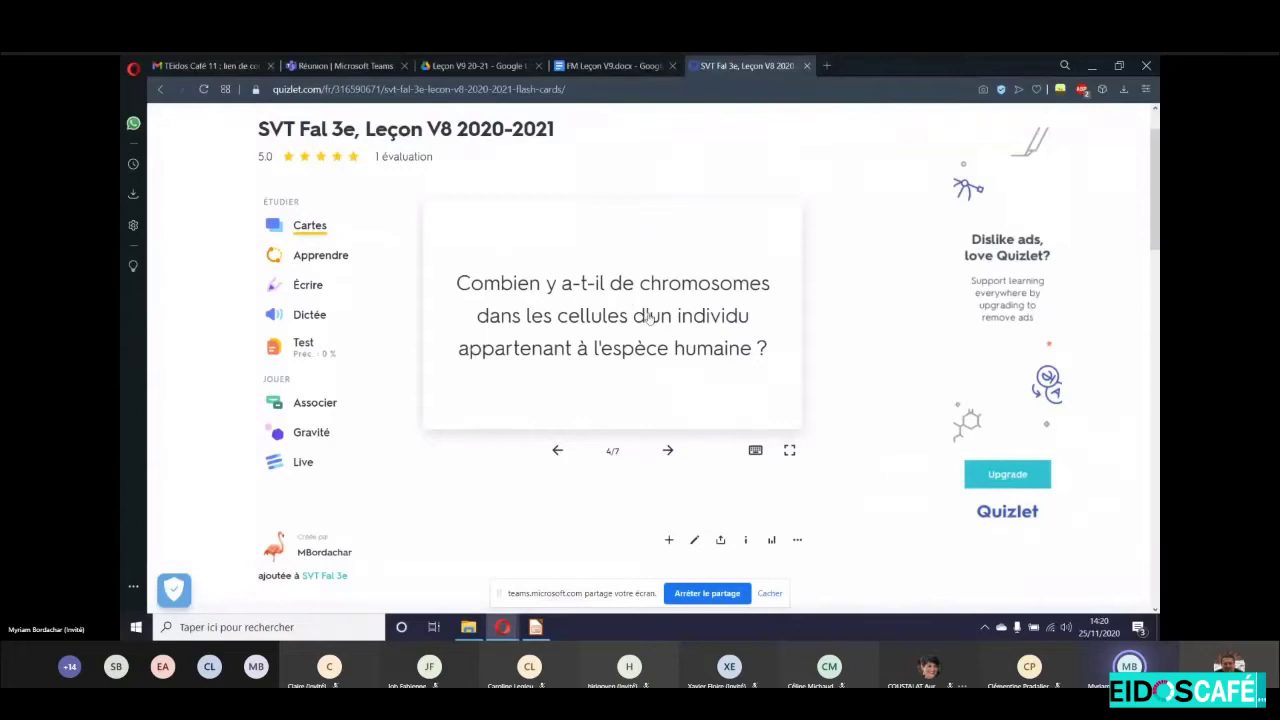
# Open the Fonction Écrire set from the profile's created lists and start its Écrire study mode.
pyautogui.scroll(1, 650, 320)
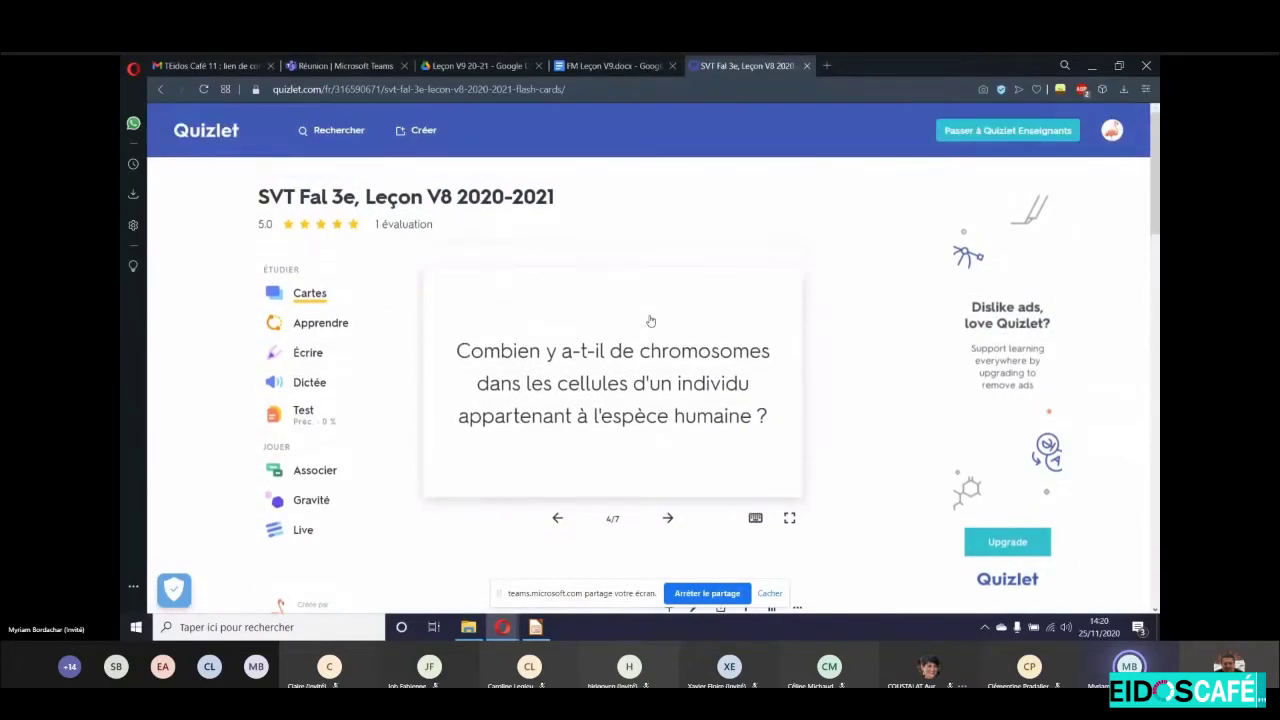
pyautogui.click(1112, 131)
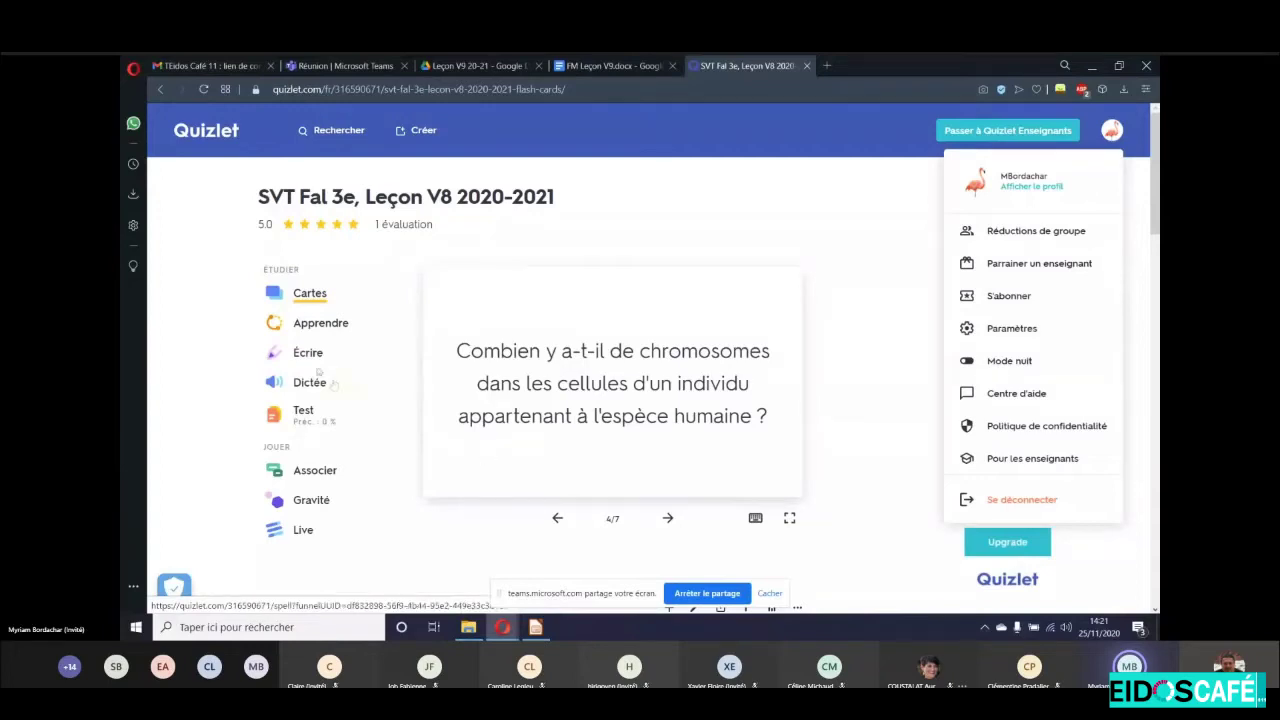
pyautogui.click(1035, 188)
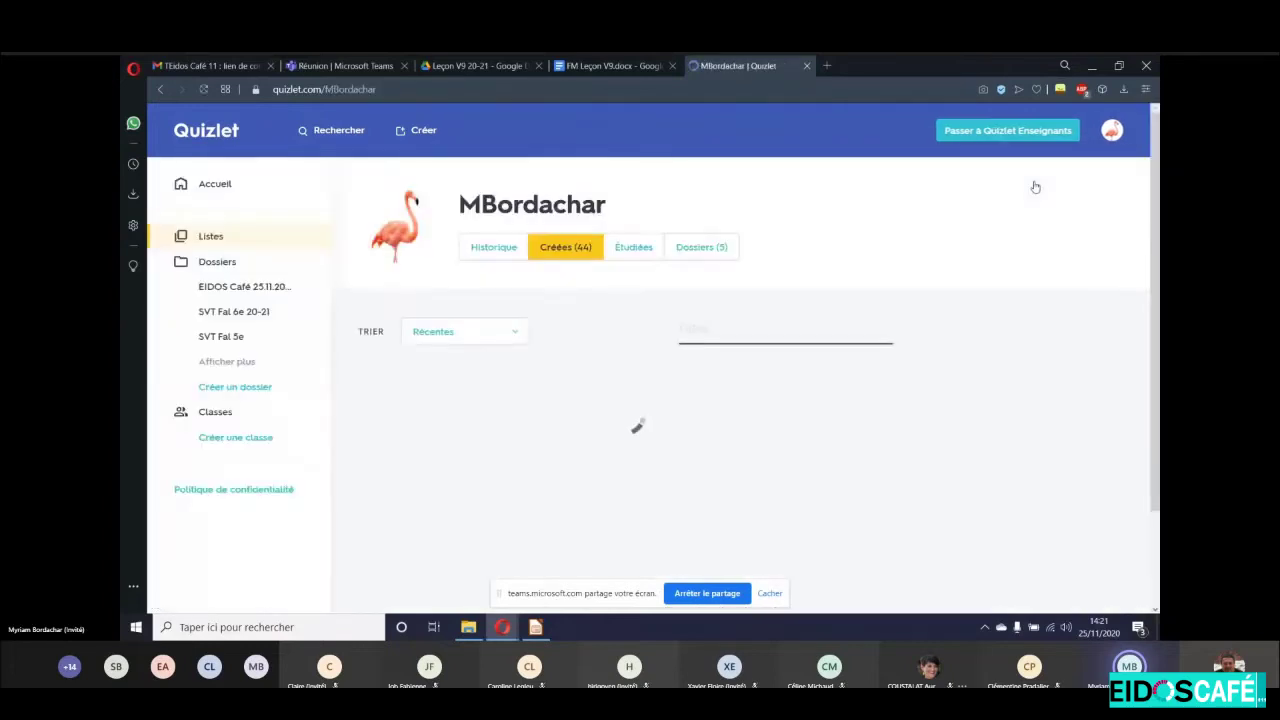
pyautogui.scroll(-1, 712, 392)
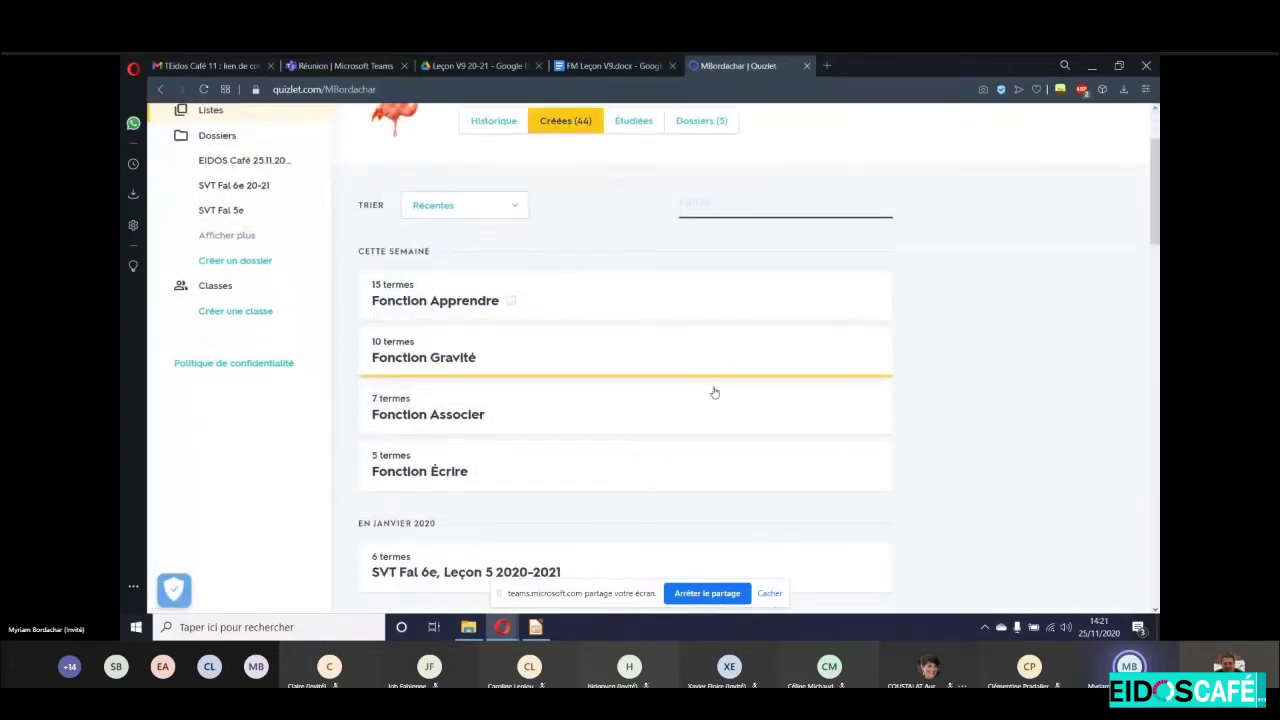
pyautogui.click(423, 466)
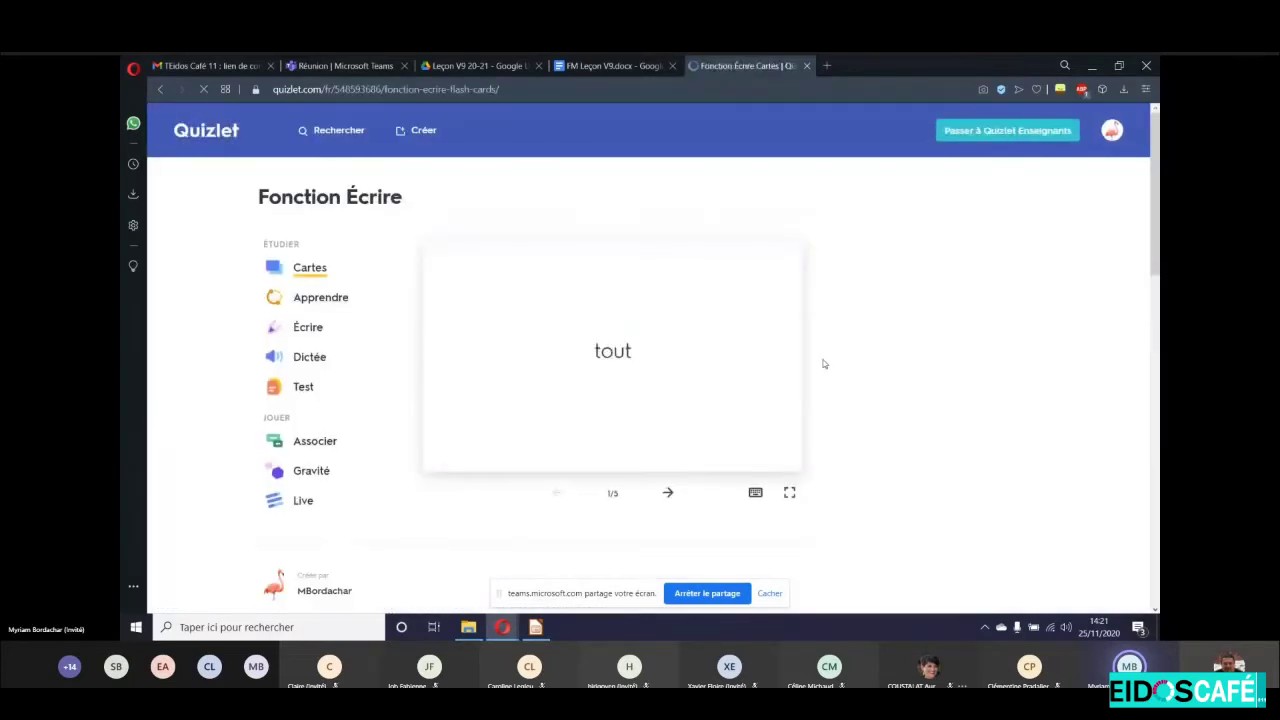
pyautogui.click(297, 333)
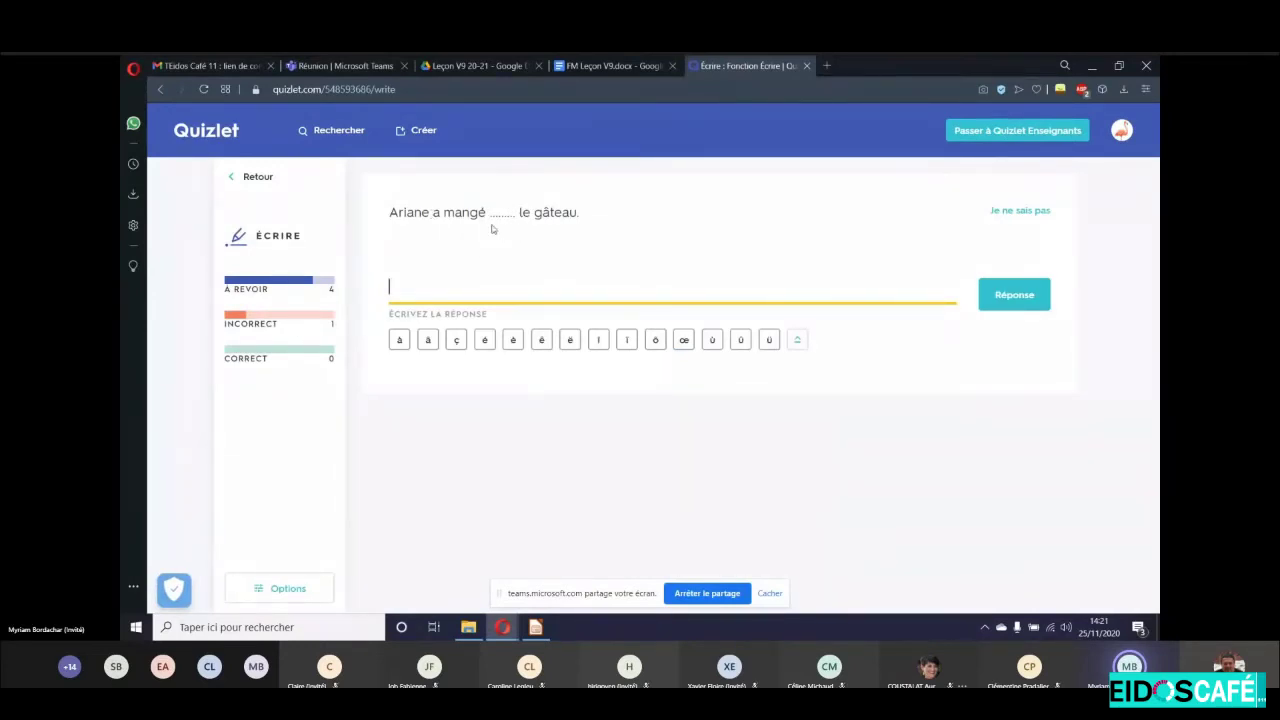
# Answer "tout" for the gâteau sentence, "Tous" for "sont partis" and "tous" for "C'est ... ou rien !", and continue to the following question.
pyautogui.write('tout')
pyautogui.click(1016, 297)
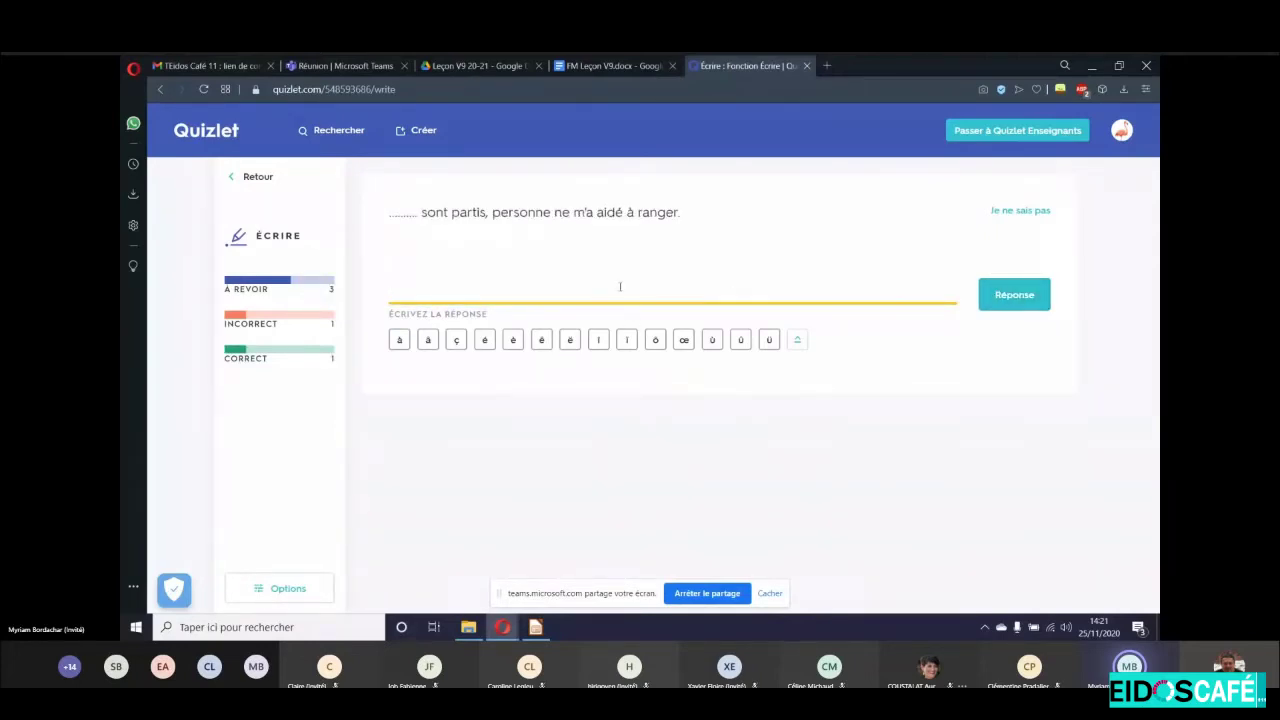
pyautogui.write('Tous')
pyautogui.click(1014, 300)
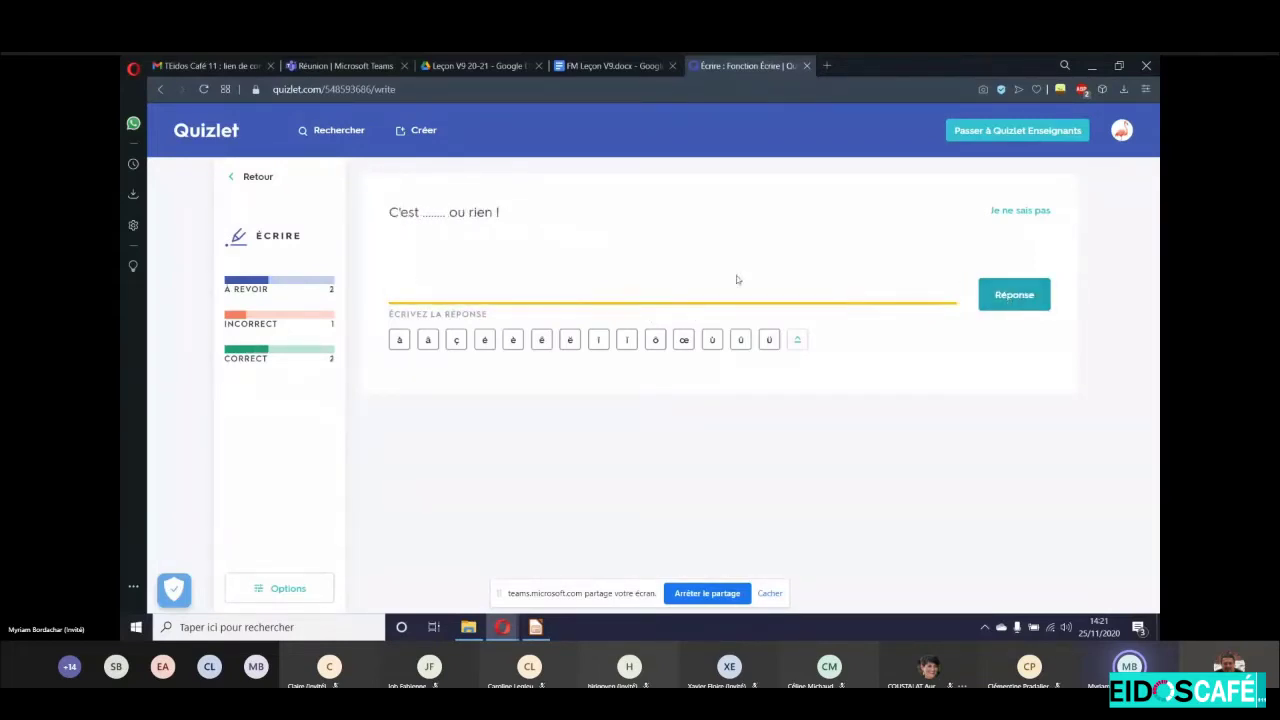
pyautogui.write('tous')
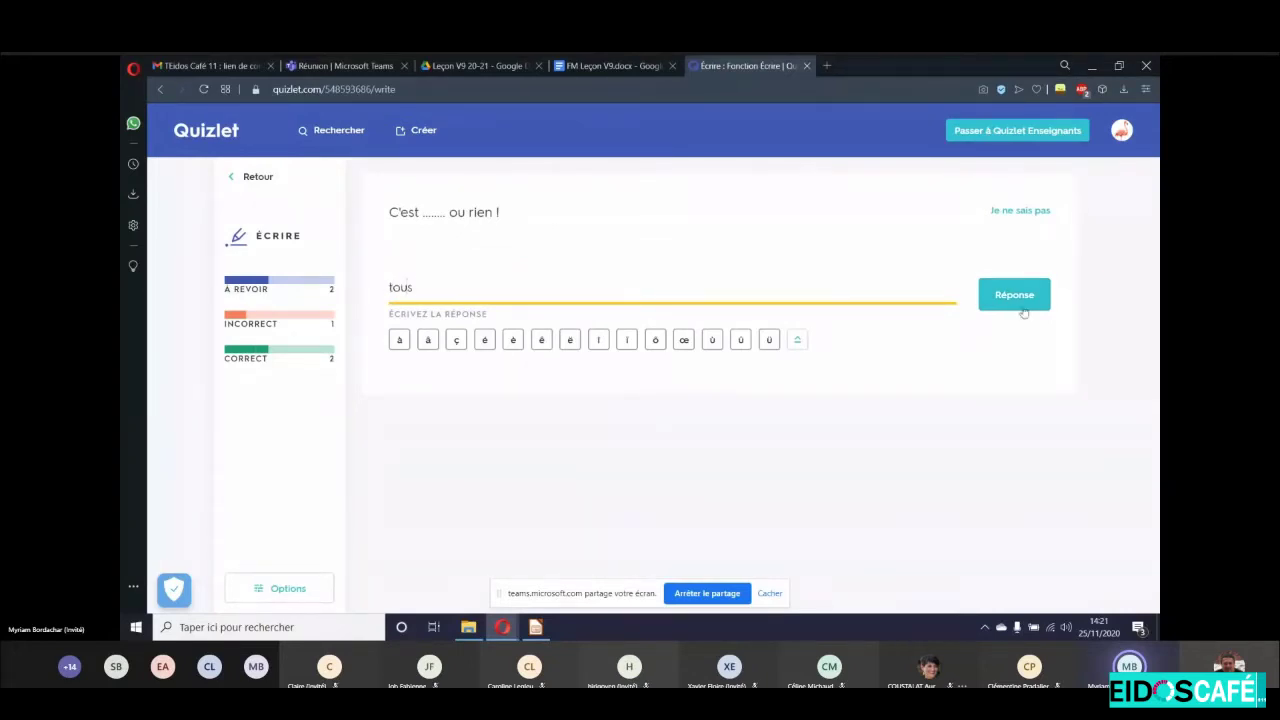
pyautogui.click(1020, 300)
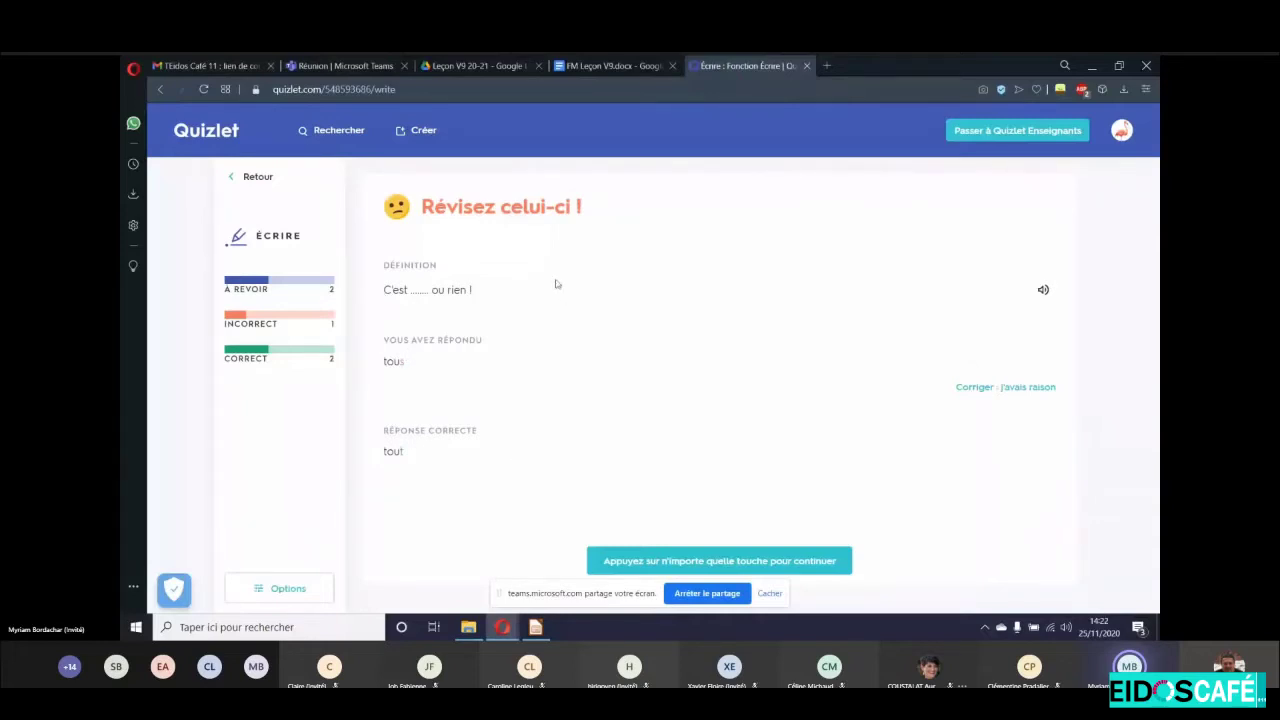
pyautogui.click(779, 562)
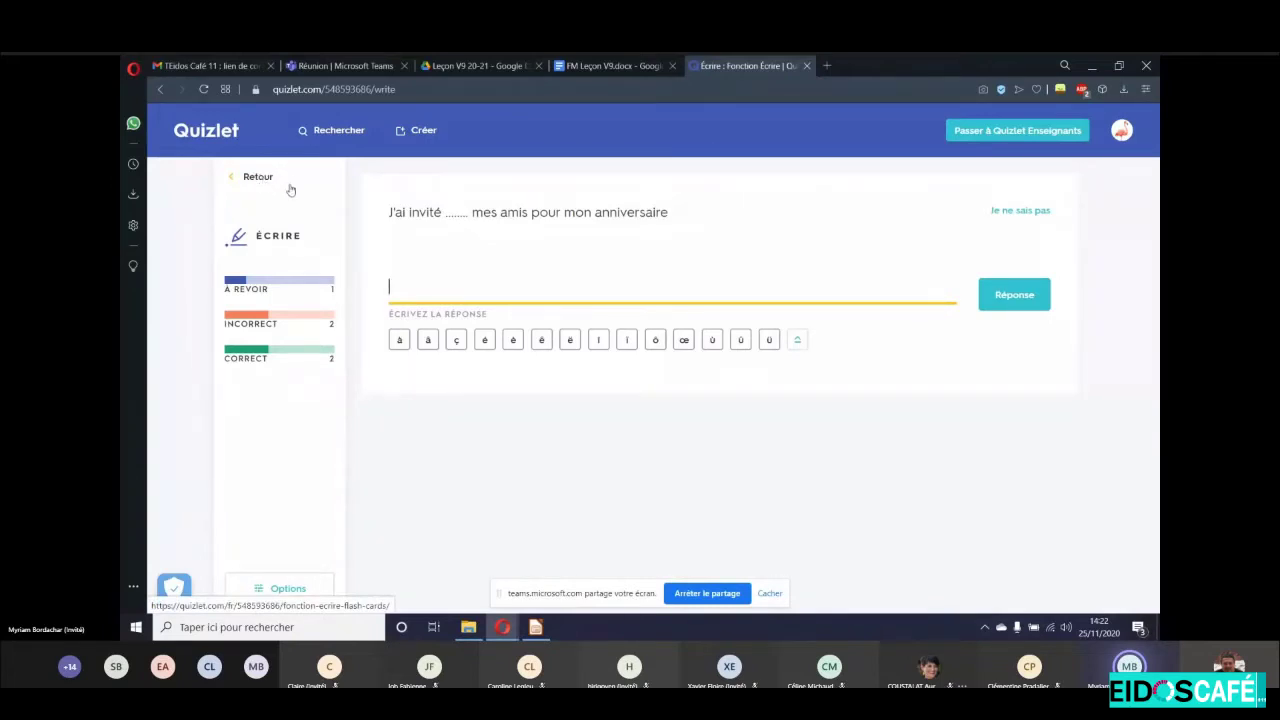
# Open the Fonction Associer set from the profile's created lists and start its Associer matching game.
pyautogui.click(1122, 131)
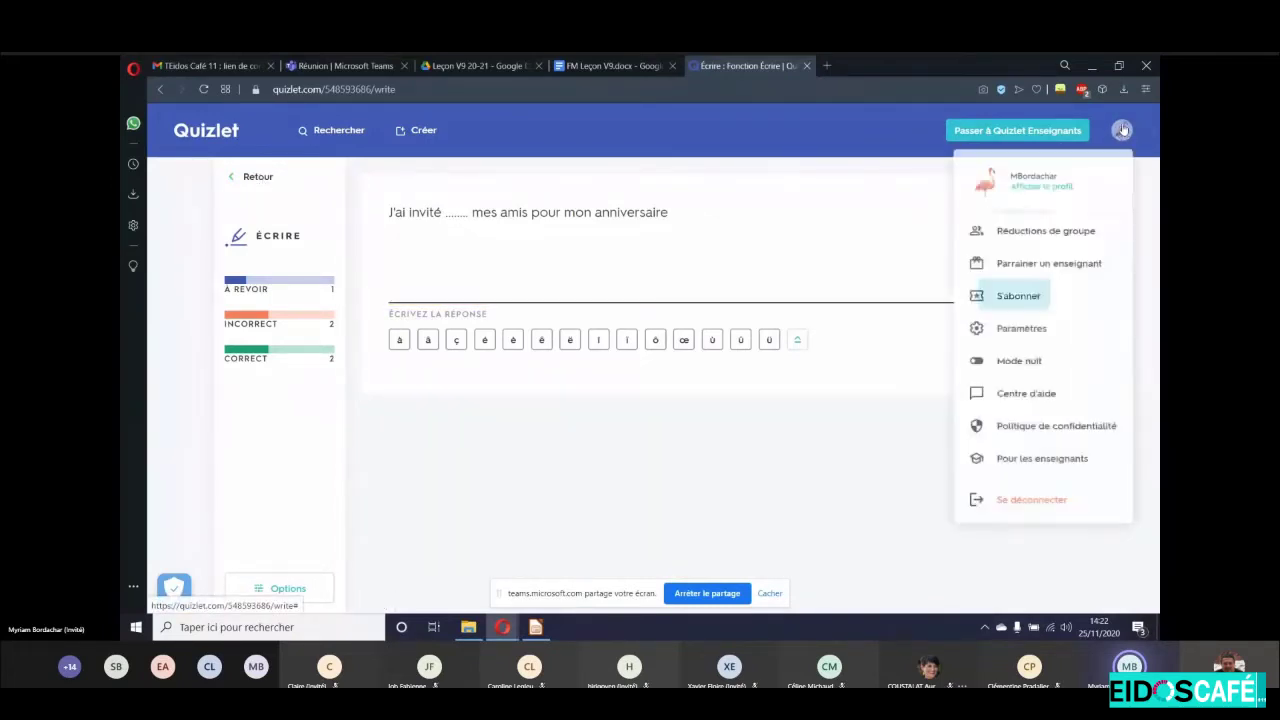
pyautogui.click(1048, 186)
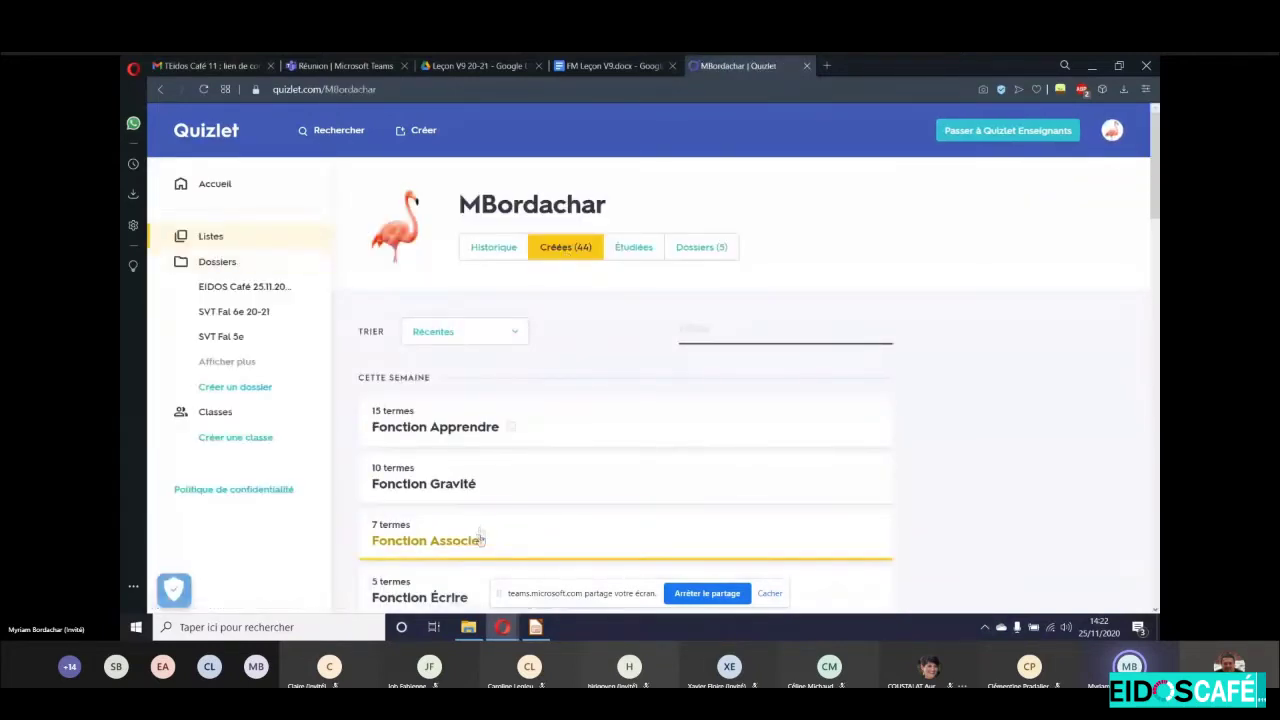
pyautogui.click(478, 544)
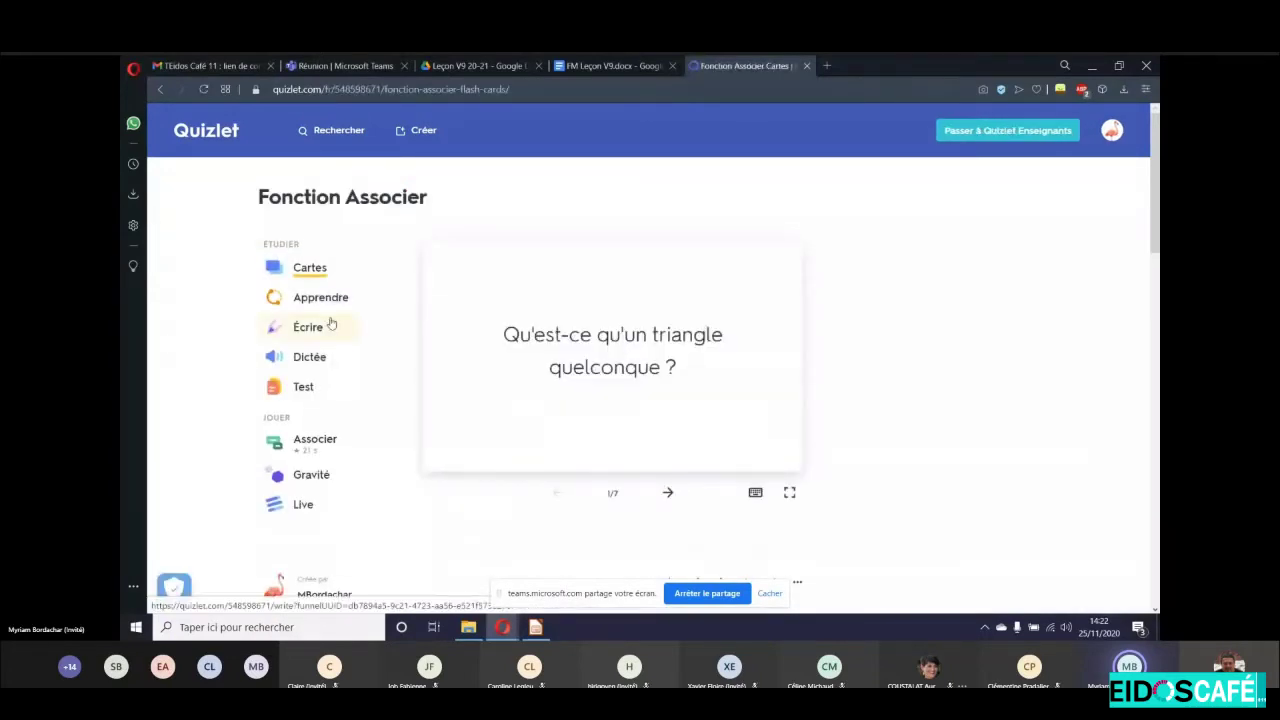
pyautogui.click(325, 442)
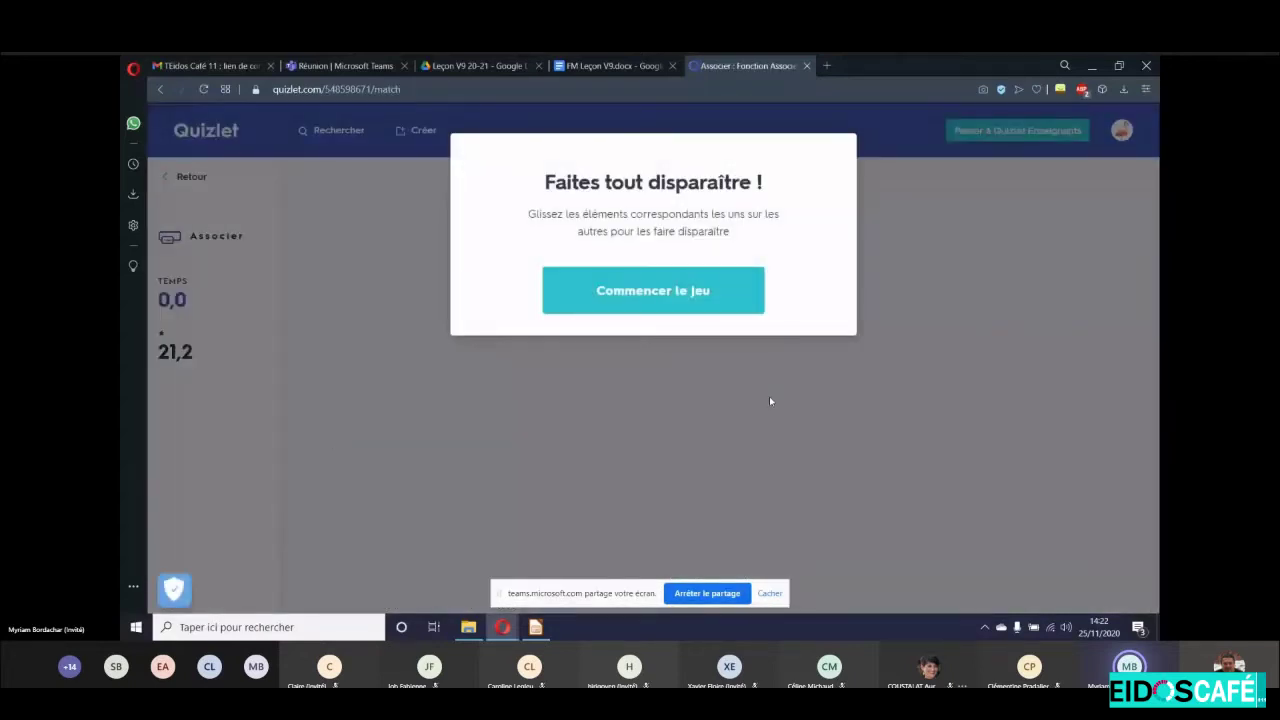
pyautogui.click(676, 299)
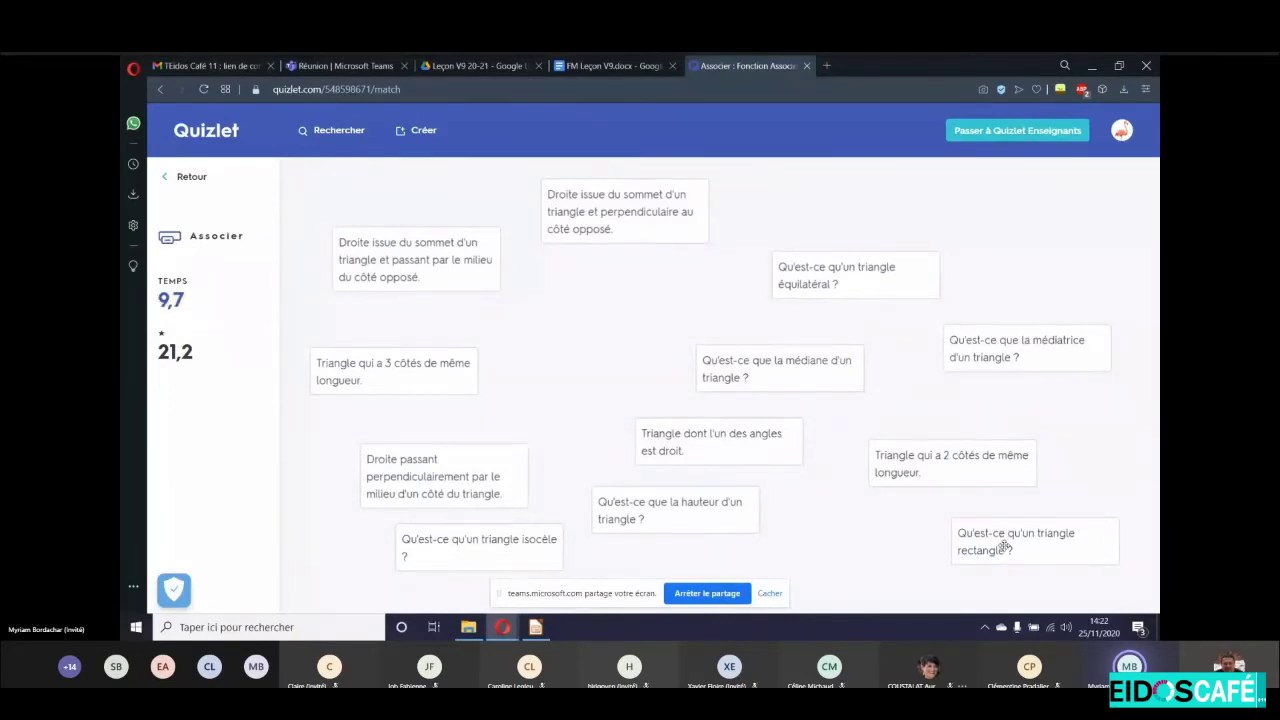
# Match the right triangle with its right-angle definition, and the equilateral triangle with the three-equal-sides definition after trying the two-equal-sides one.
pyautogui.moveTo(1003, 547); pyautogui.dragTo(700, 450)
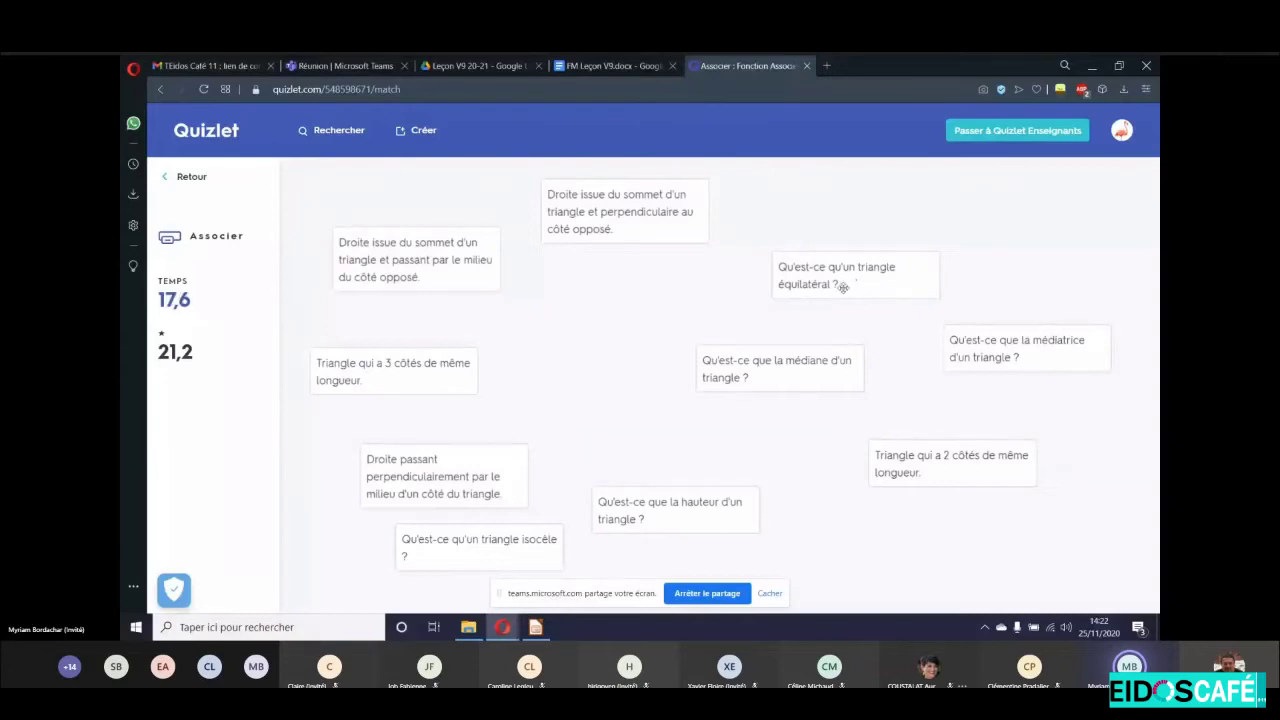
pyautogui.moveTo(843, 287); pyautogui.dragTo(955, 468)
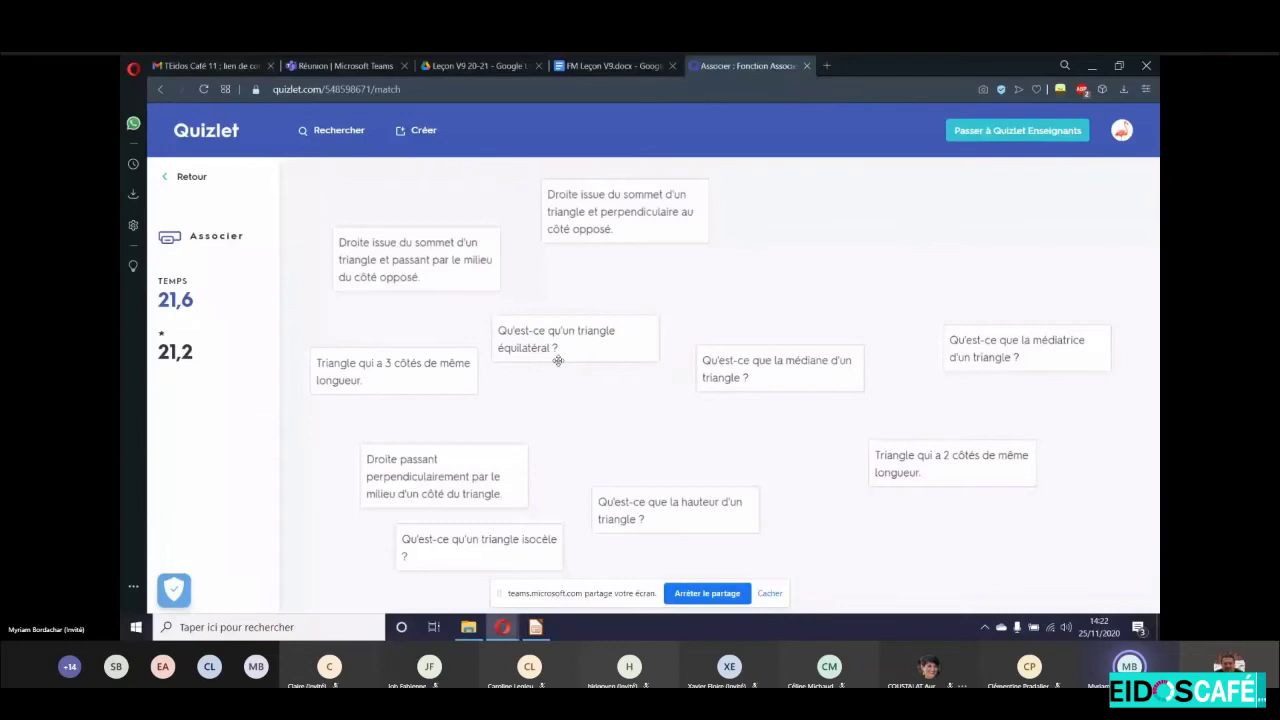
pyautogui.moveTo(558, 360); pyautogui.dragTo(410, 380)
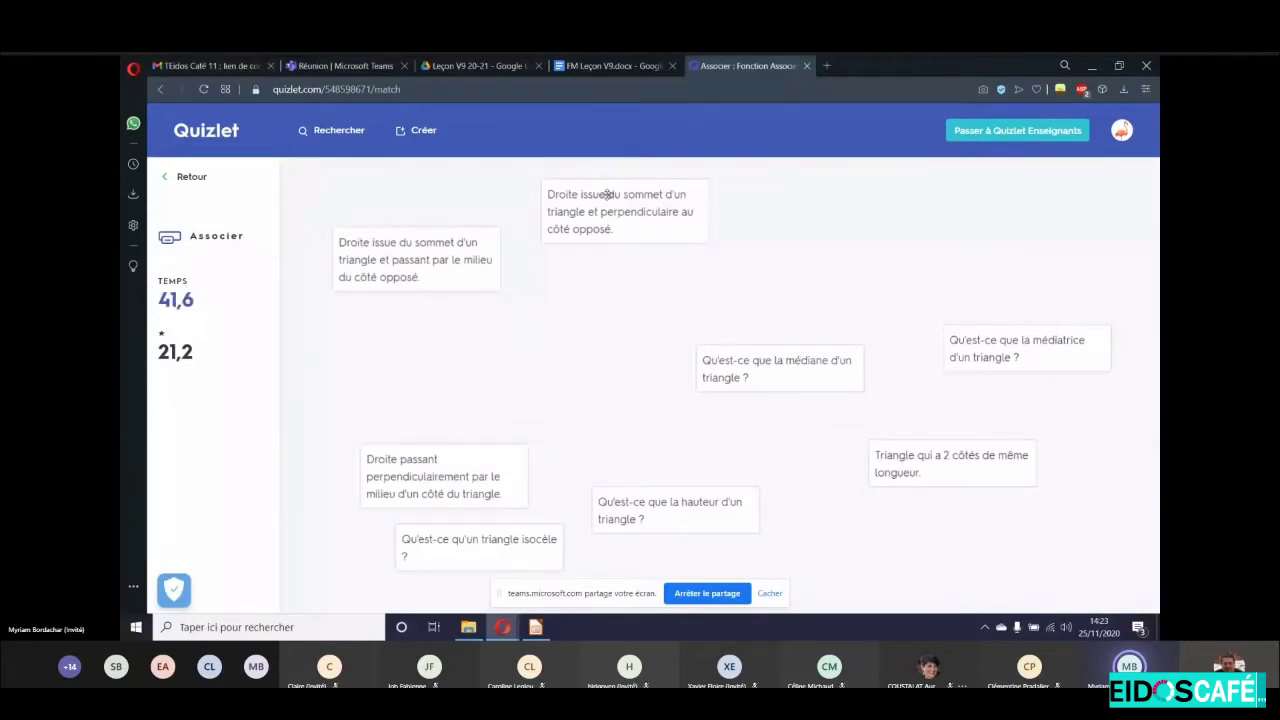
# Open the Fonction Gravité set from the profile and start its Gravité game with all terms at Moyen difficulty.
pyautogui.click(1121, 130)
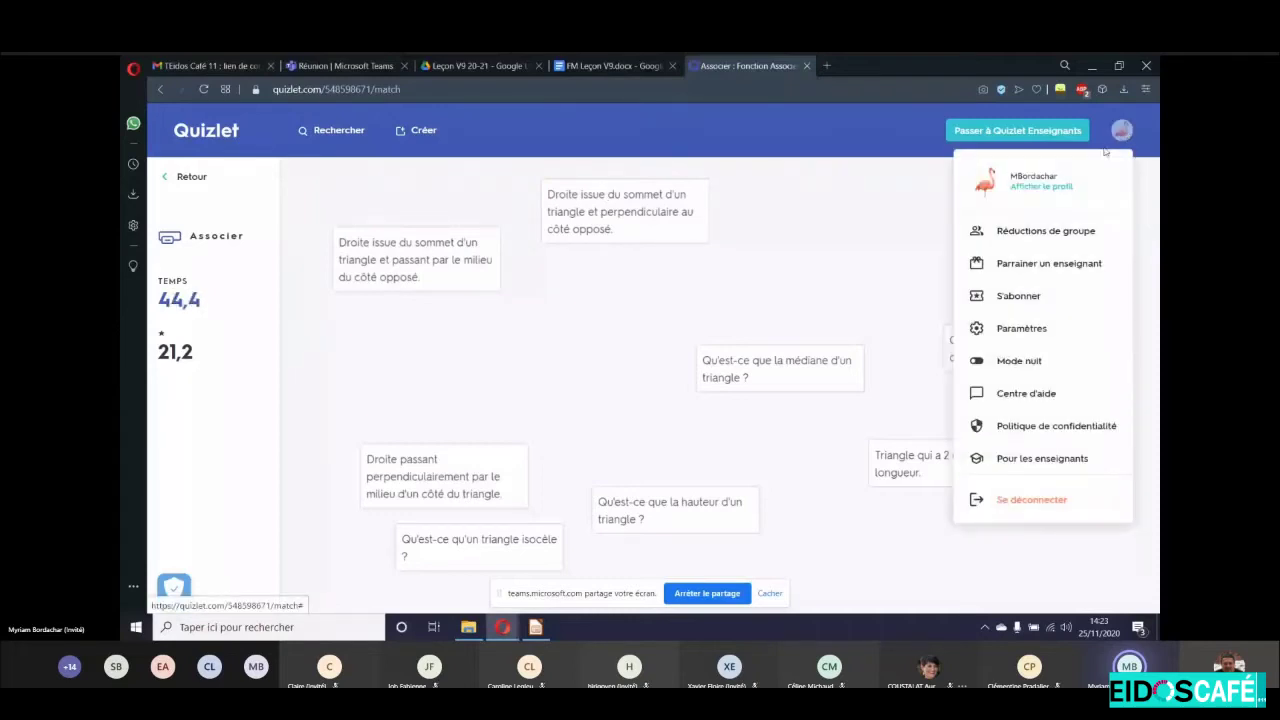
pyautogui.click(1034, 188)
pyautogui.click(416, 487)
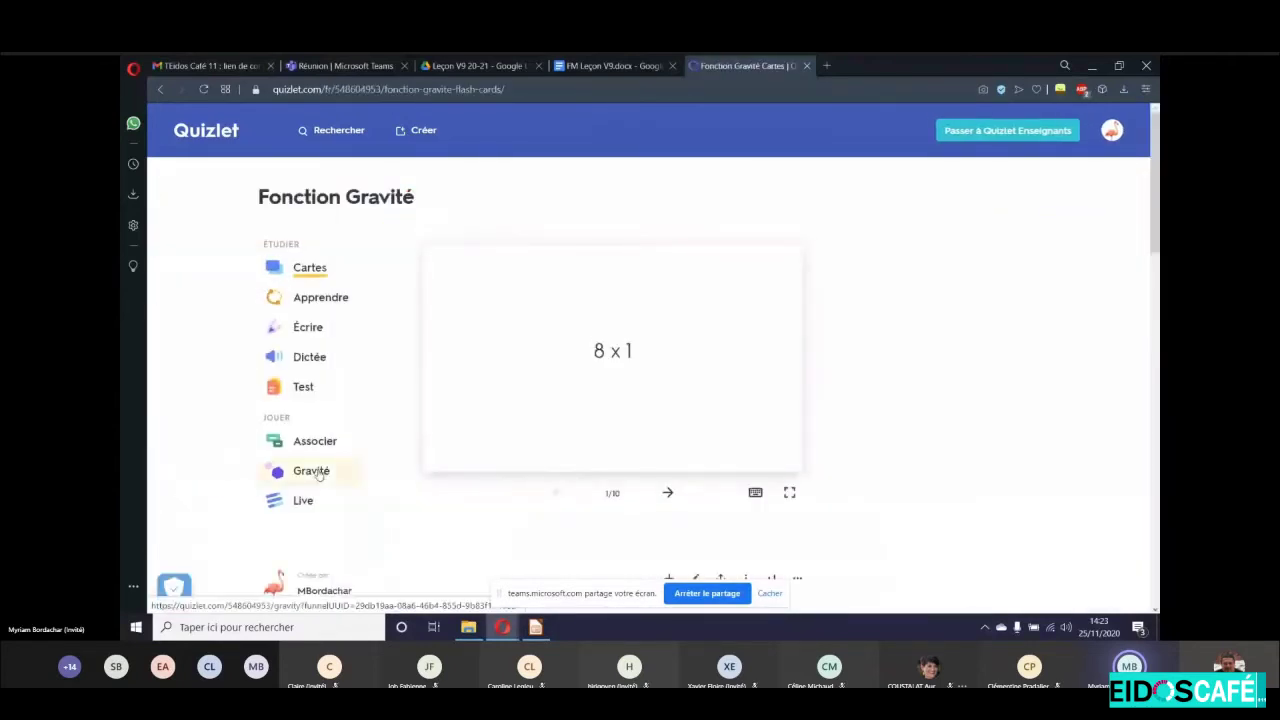
pyautogui.click(337, 474)
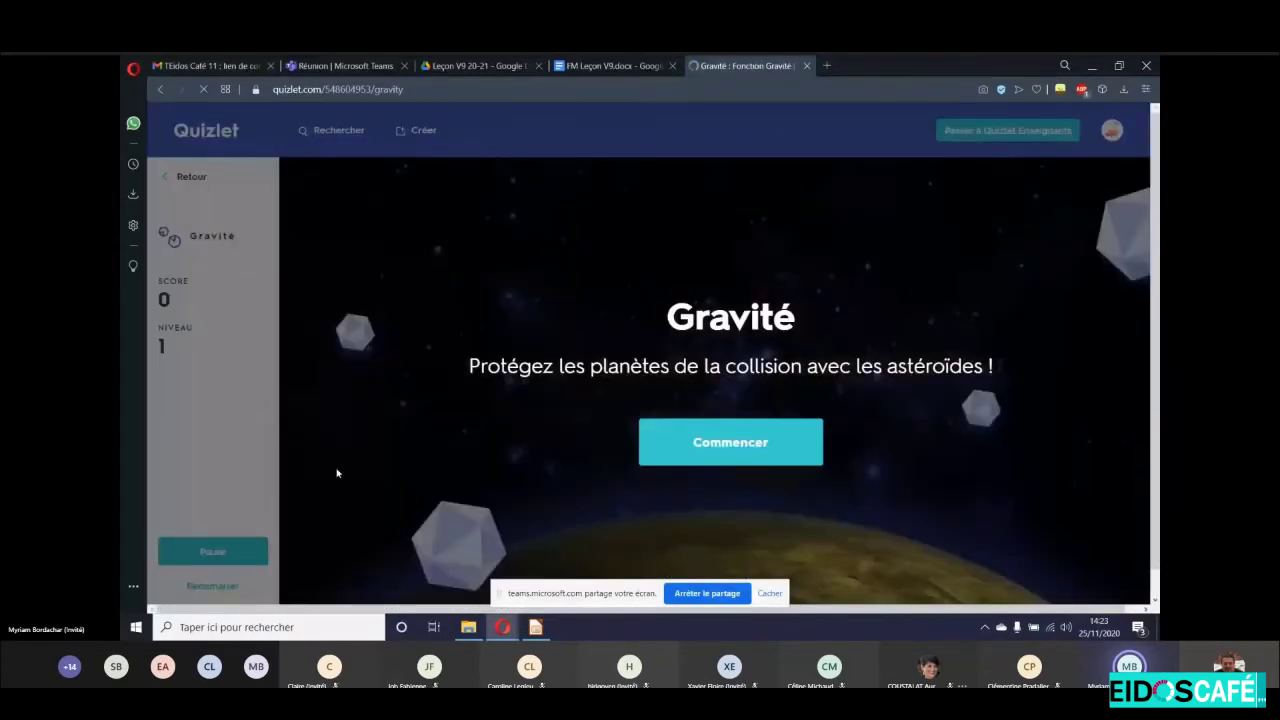
pyautogui.click(756, 453)
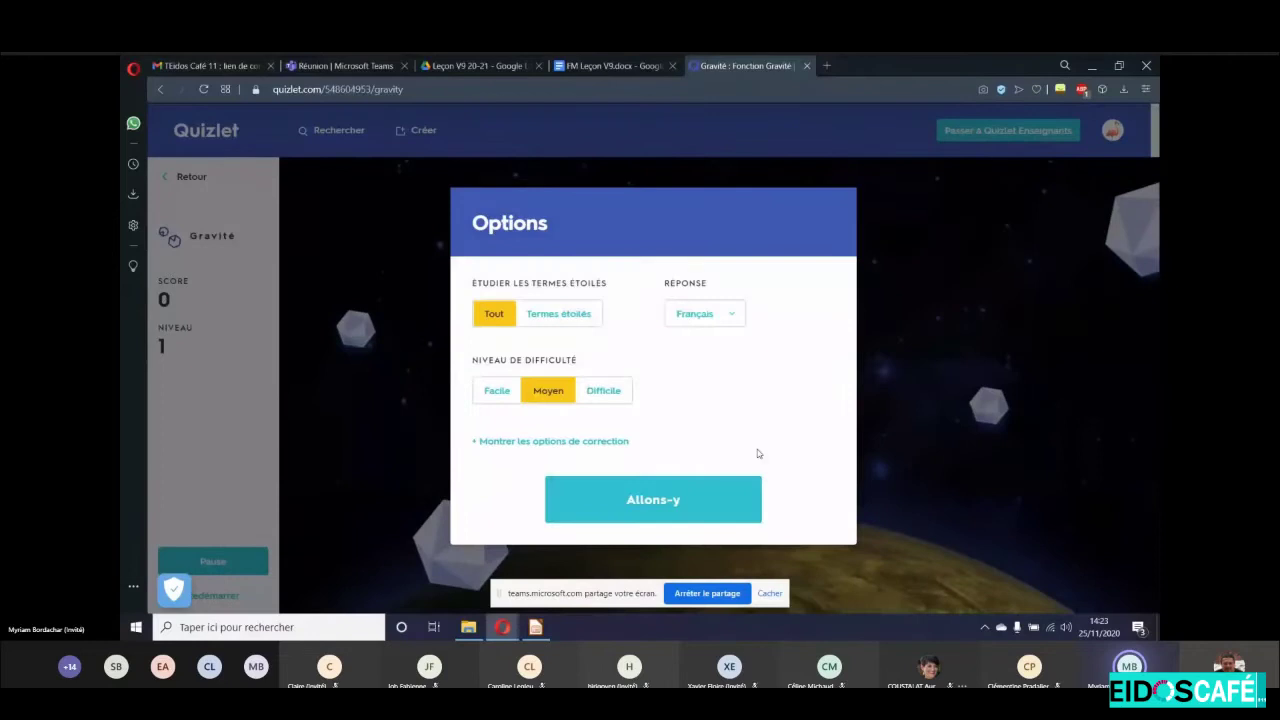
pyautogui.click(662, 510)
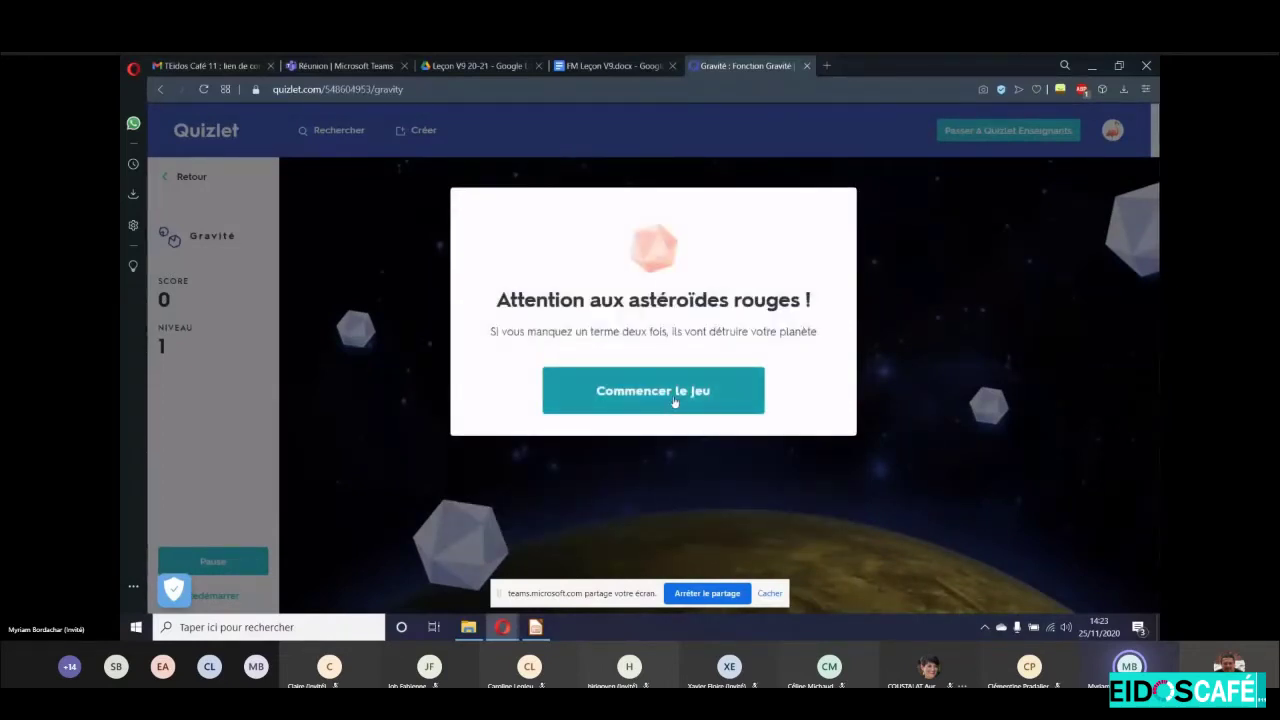
pyautogui.click(675, 400)
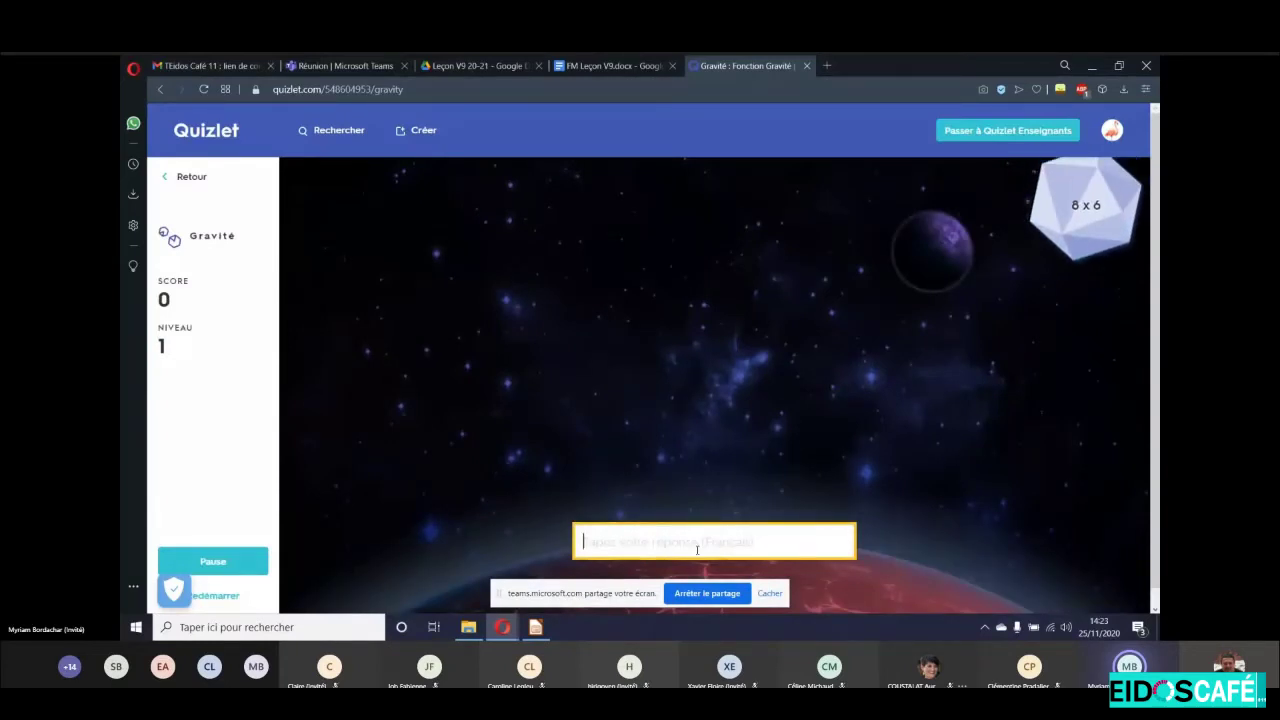
# Answer the 8 x 6 asteroid with 48 and the 8 x 9 asteroid with 72.
pyautogui.write('48')
pyautogui.press('Return')
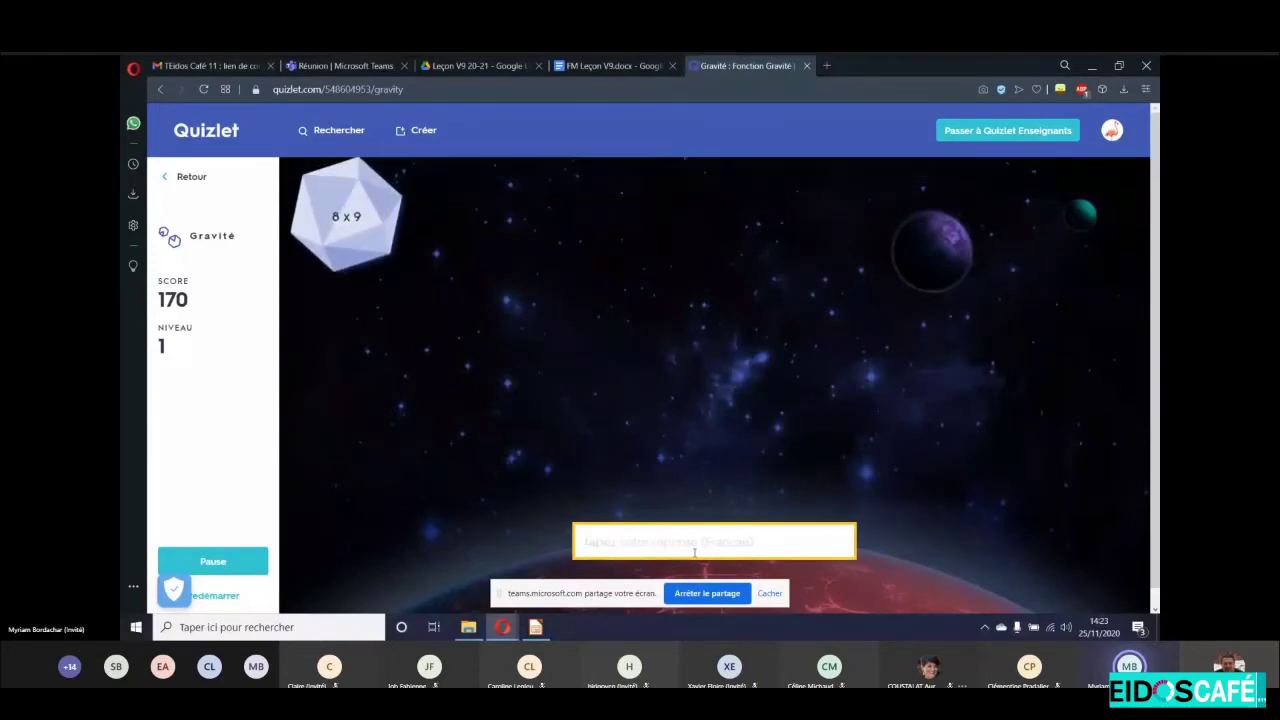
pyautogui.write('72')
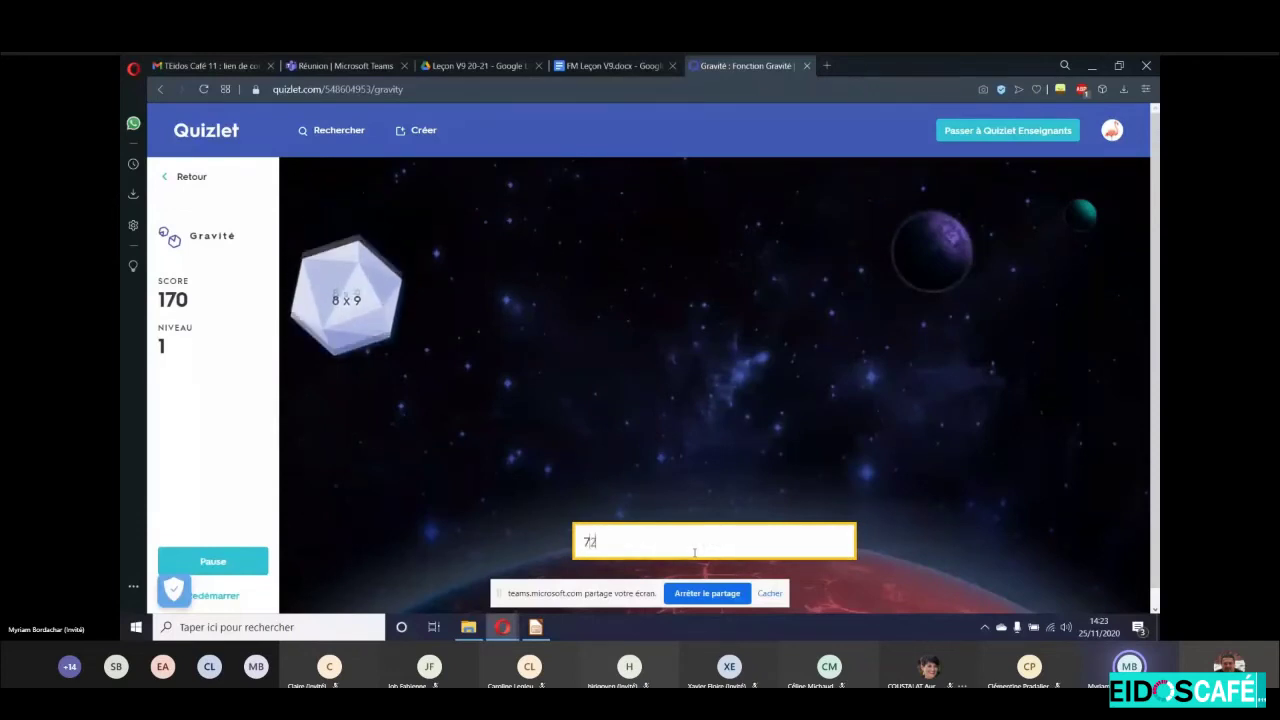
pyautogui.press('Return')
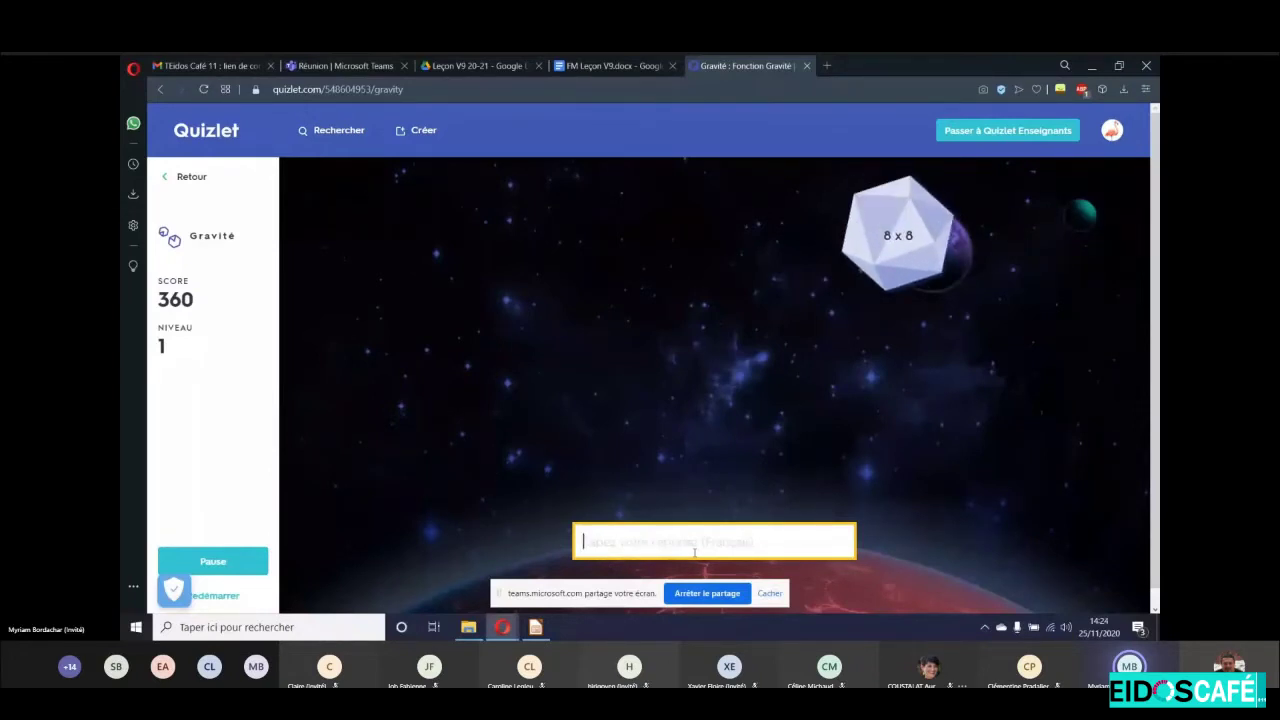
# Answer the falling 8 x 8 asteroid with the wrong values 62, 56, 66, 23 and 78 until it lands.
pyautogui.write('62')
pyautogui.press('Return')
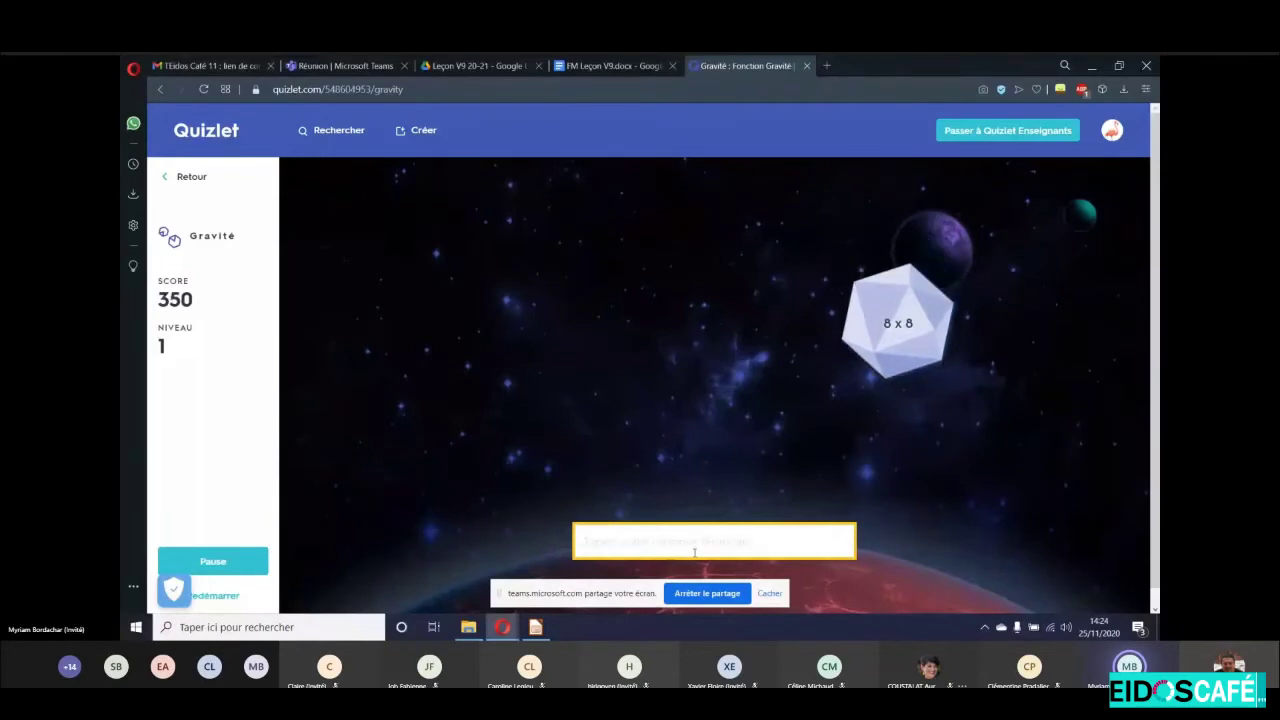
pyautogui.write('56')
pyautogui.press('Return')
pyautogui.write('66')
pyautogui.press('Return')
pyautogui.write('24')
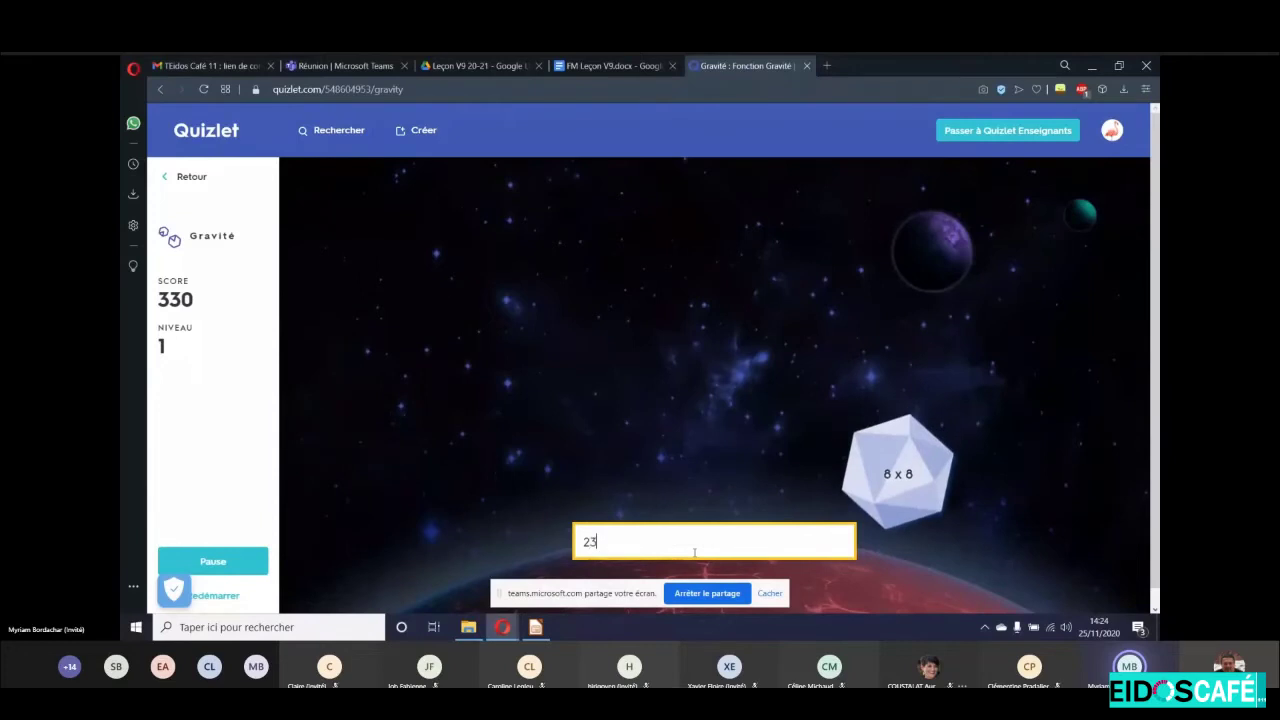
pyautogui.press('Return')
pyautogui.write('78')
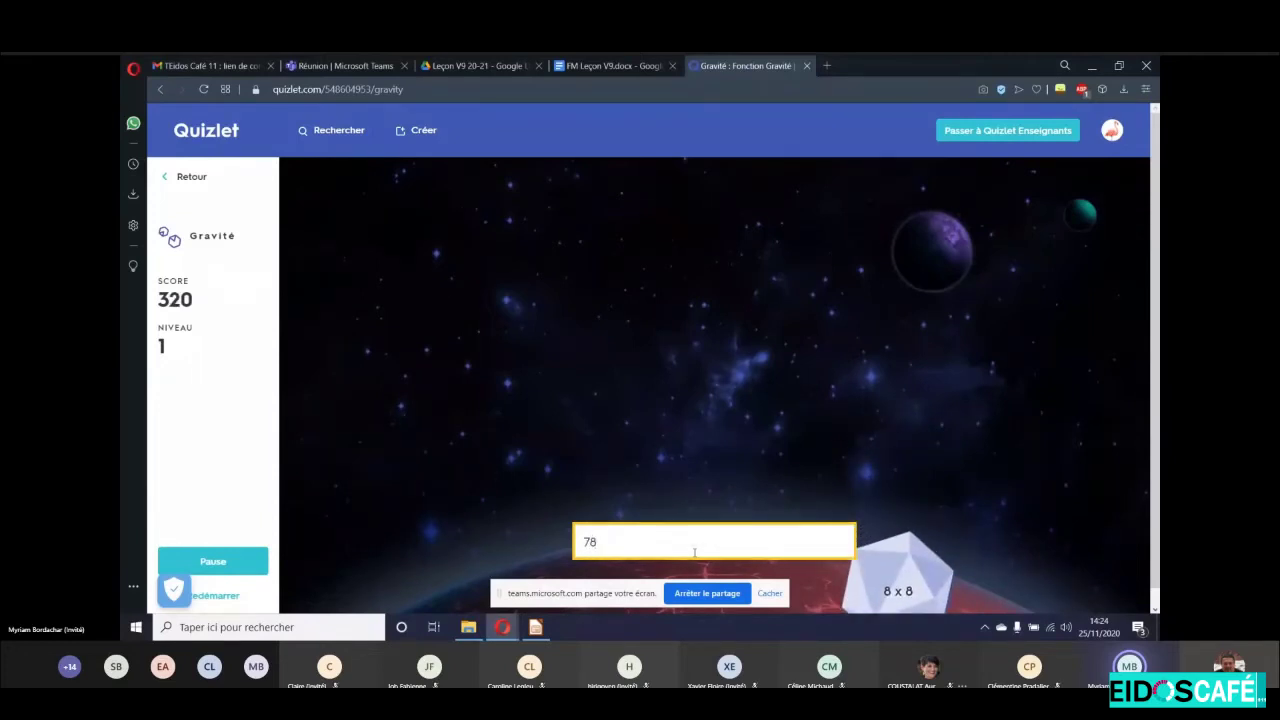
pyautogui.press('Return')
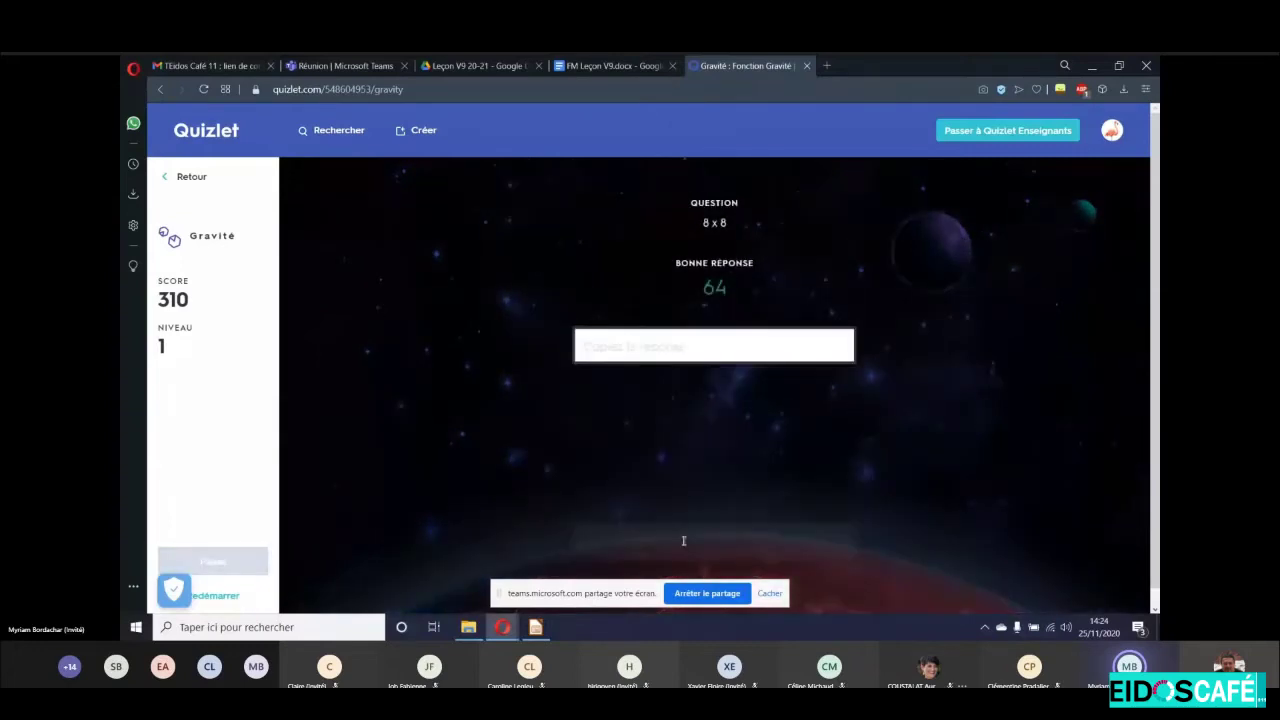
# Copy the correct answer 64 for the missed 8 x 8 question to resume the game.
pyautogui.click(698, 357)
pyautogui.write('6')
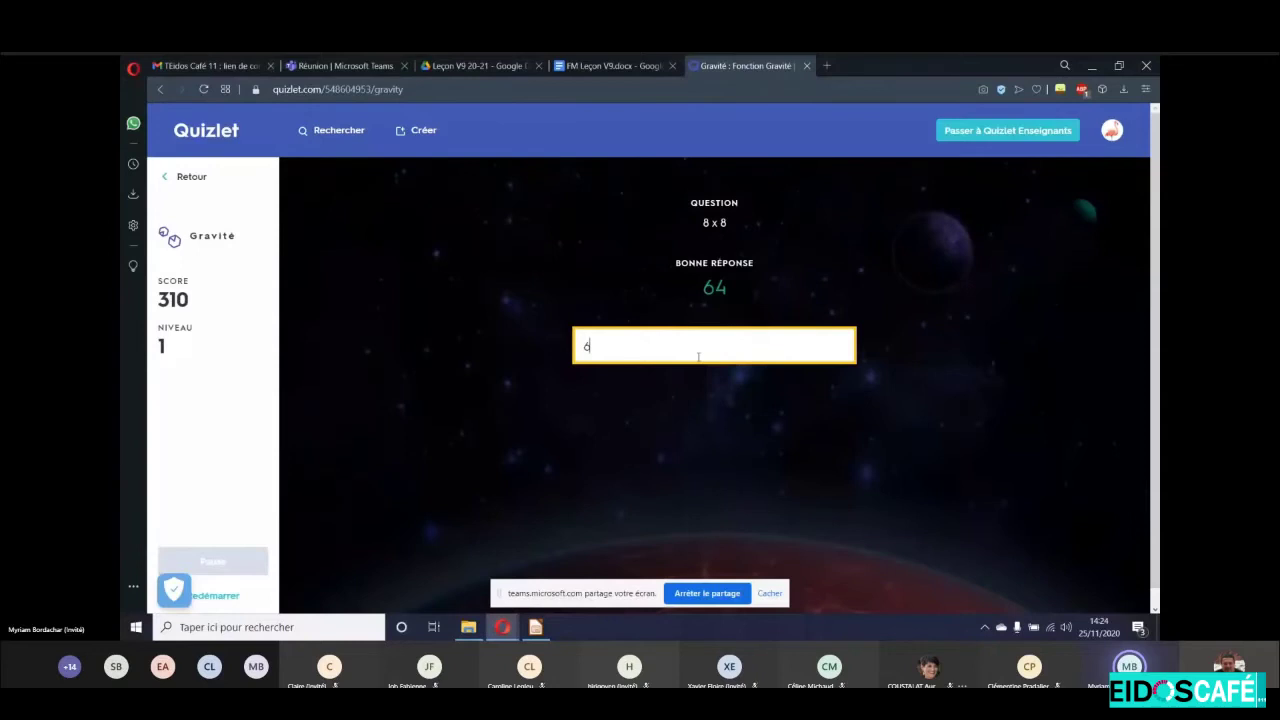
pyautogui.write('4')
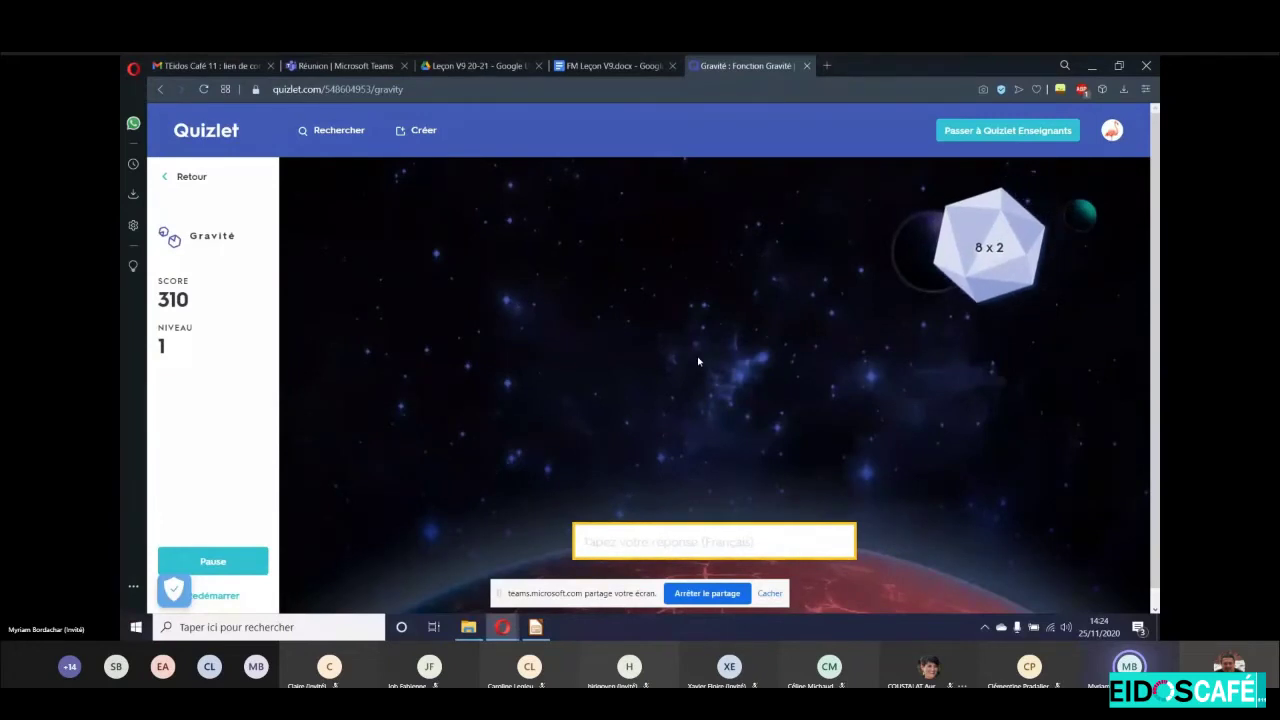
# Answer the 8 x 2 asteroid with 16, 8 x 7 with 56, 8 x 5 with 40 and 8 x 10 with 80.
pyautogui.write('1')
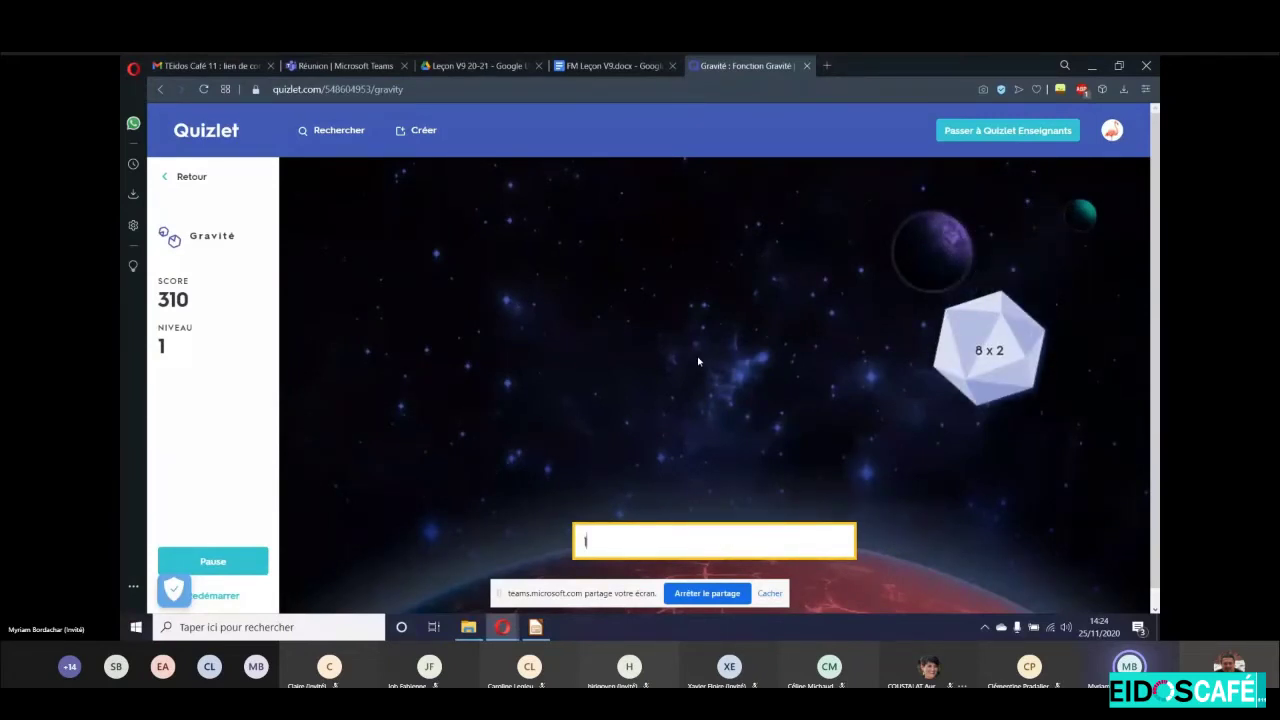
pyautogui.write('6')
pyautogui.press('Return')
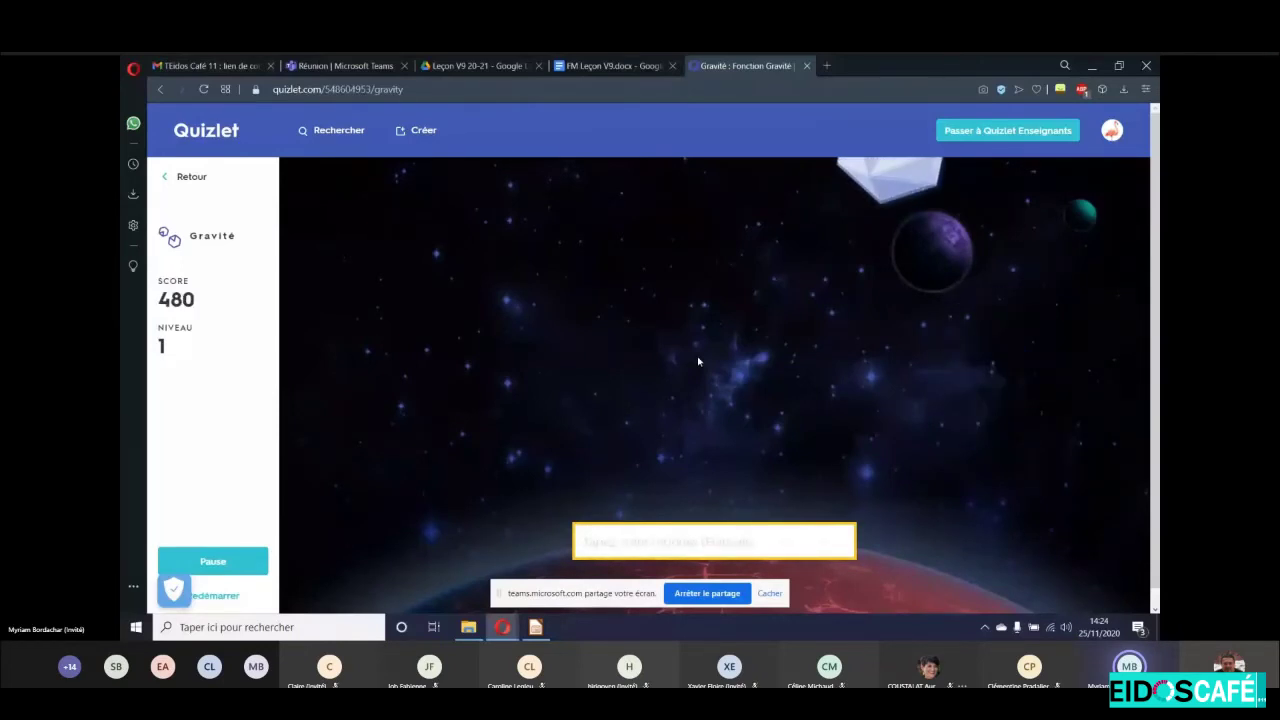
pyautogui.write('56')
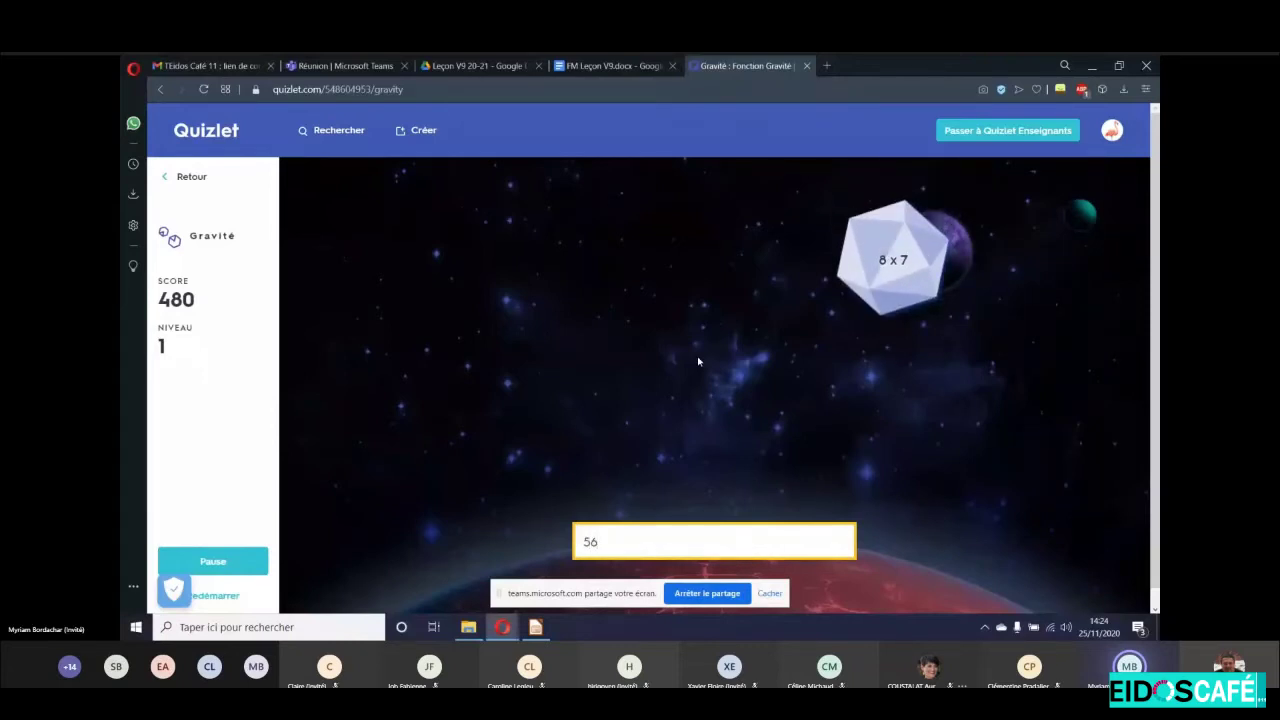
pyautogui.press('Return')
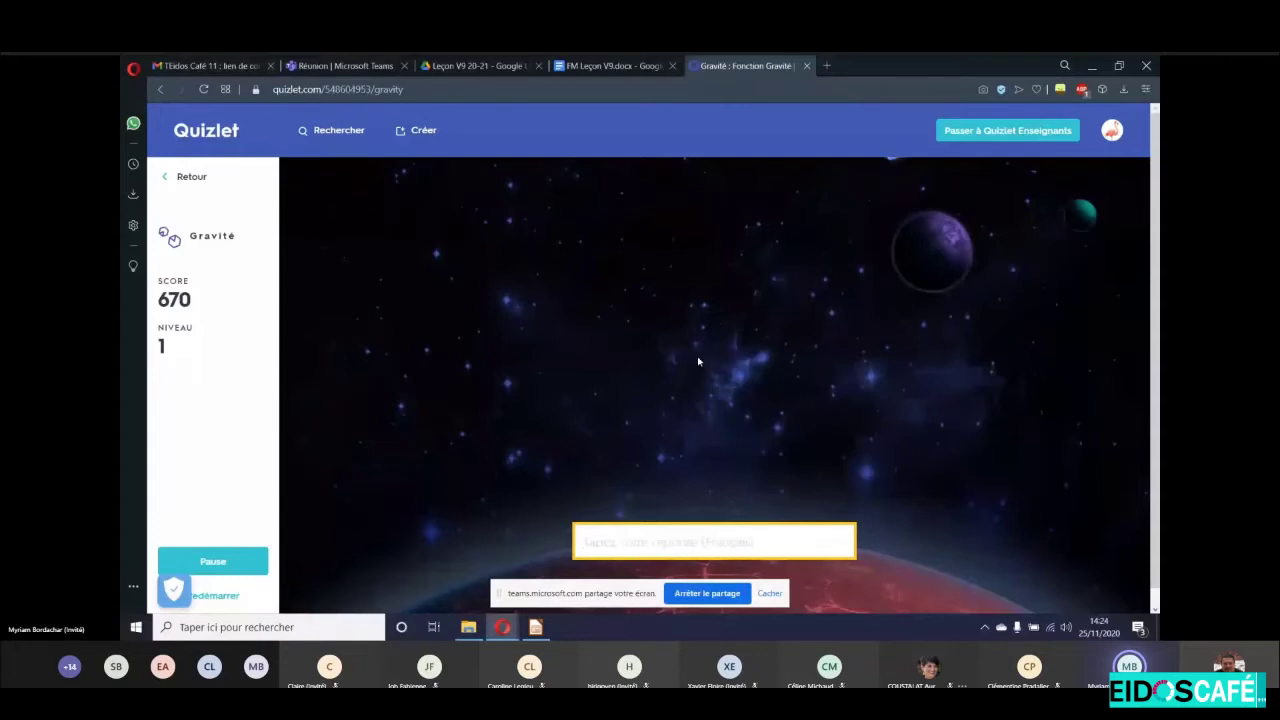
pyautogui.write('40')
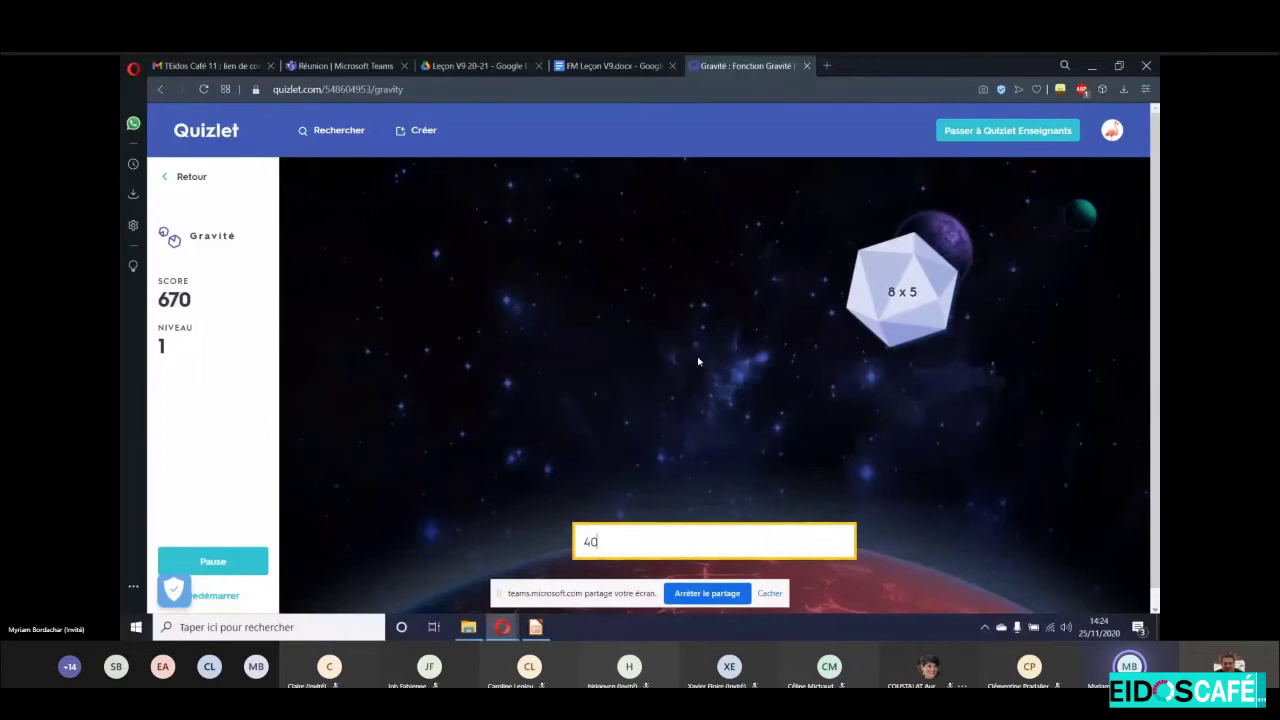
pyautogui.press('Return')
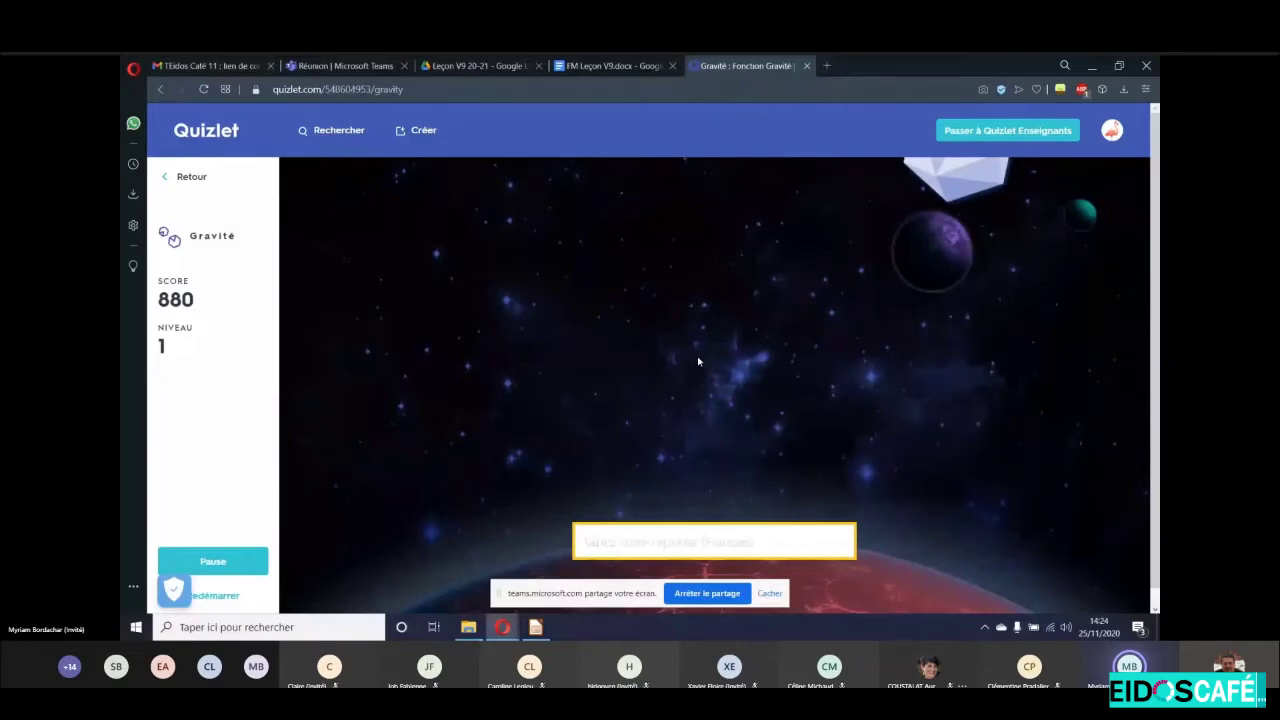
pyautogui.write('80')
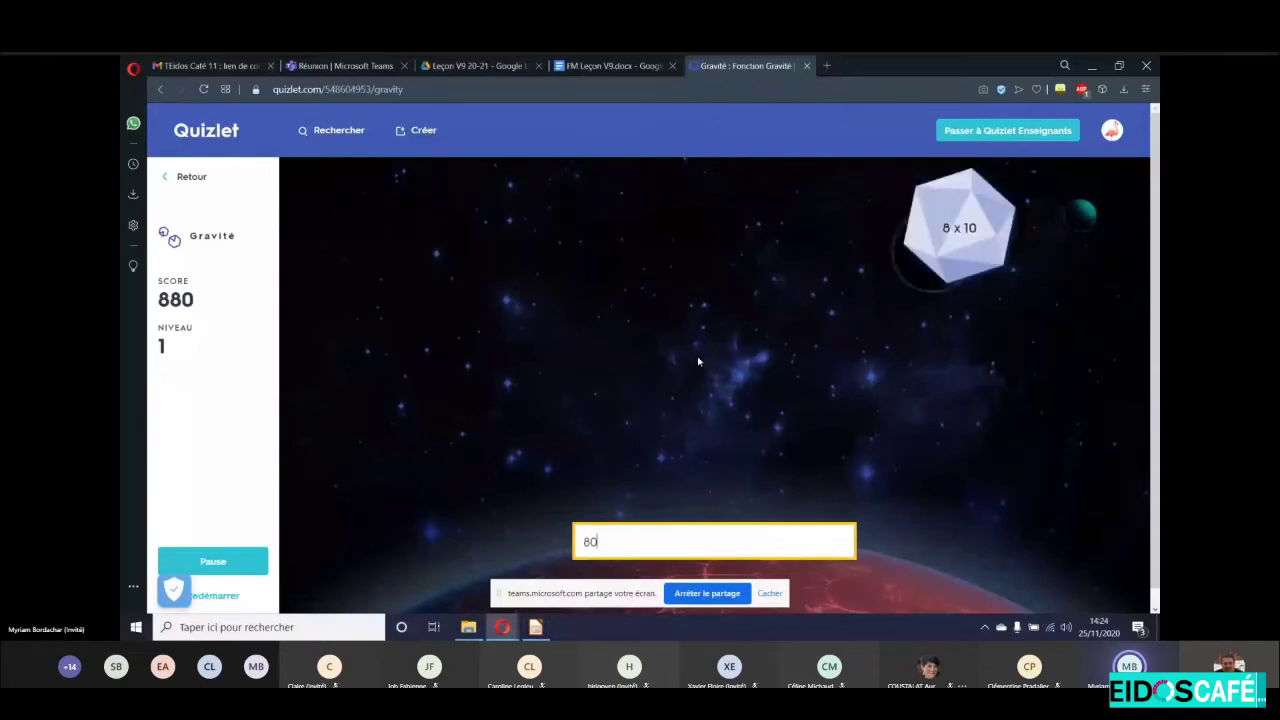
pyautogui.press('Return')
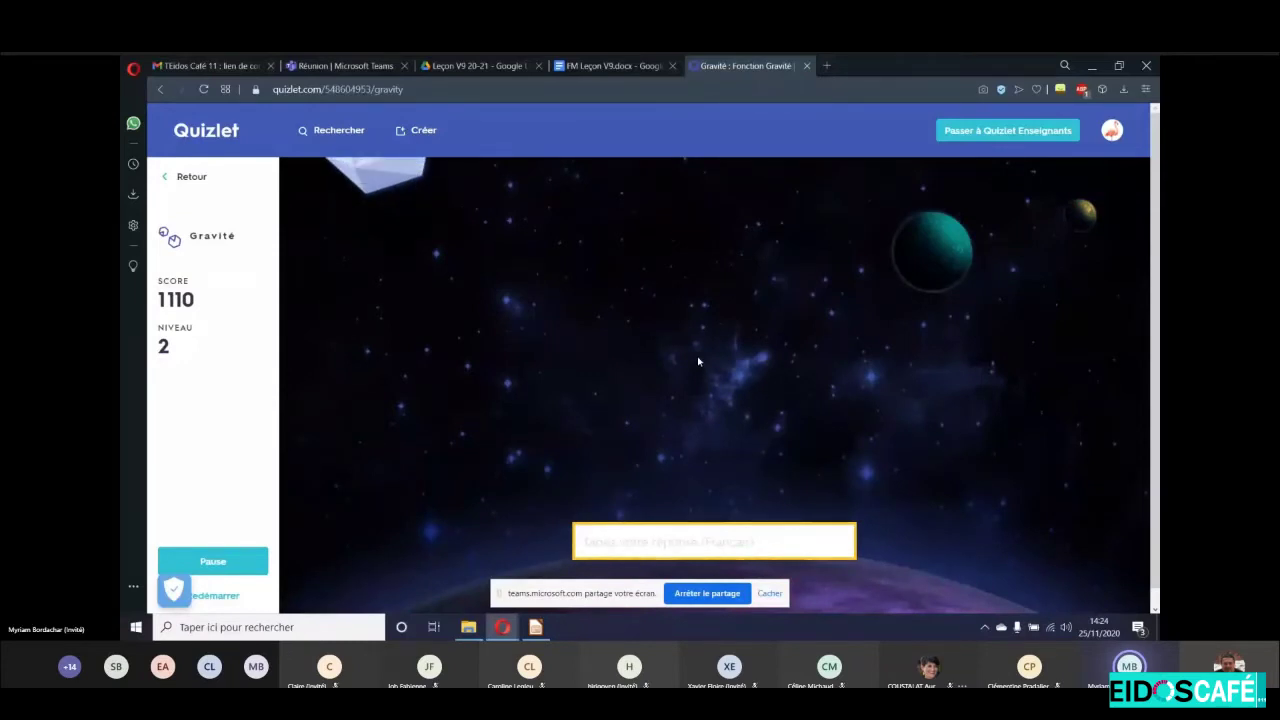
# Answer the level 2 asteroids, including 8 x 3 with 24, 8 x 1 with 8, 8 x 9 with 72 and 8 x 5 with 40.
pyautogui.write('24')
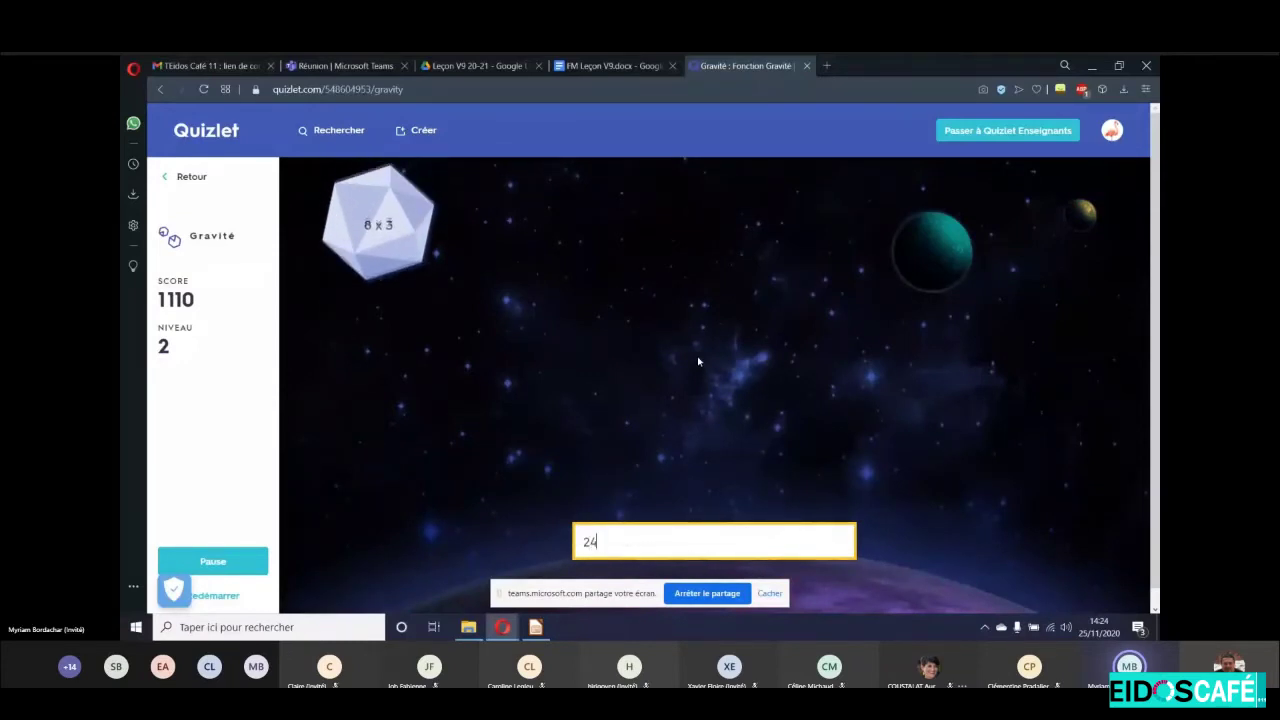
pyautogui.press('Return')
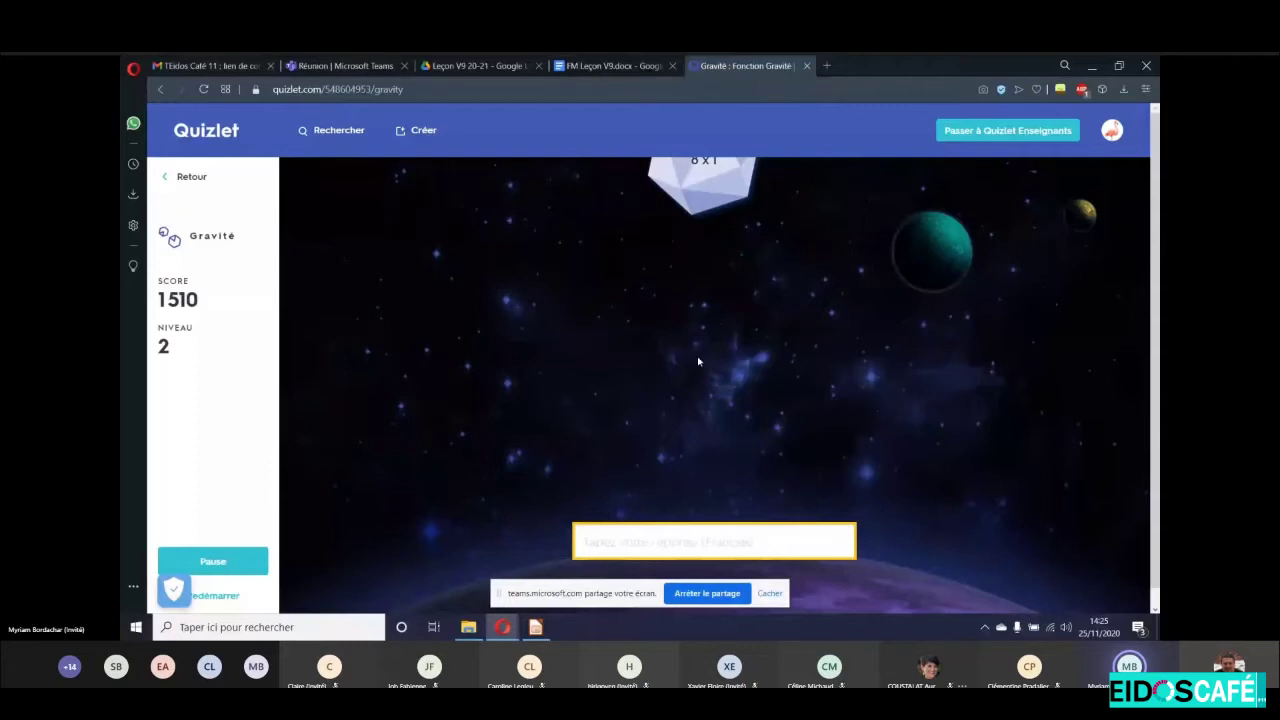
pyautogui.write('8')
pyautogui.press('Return')
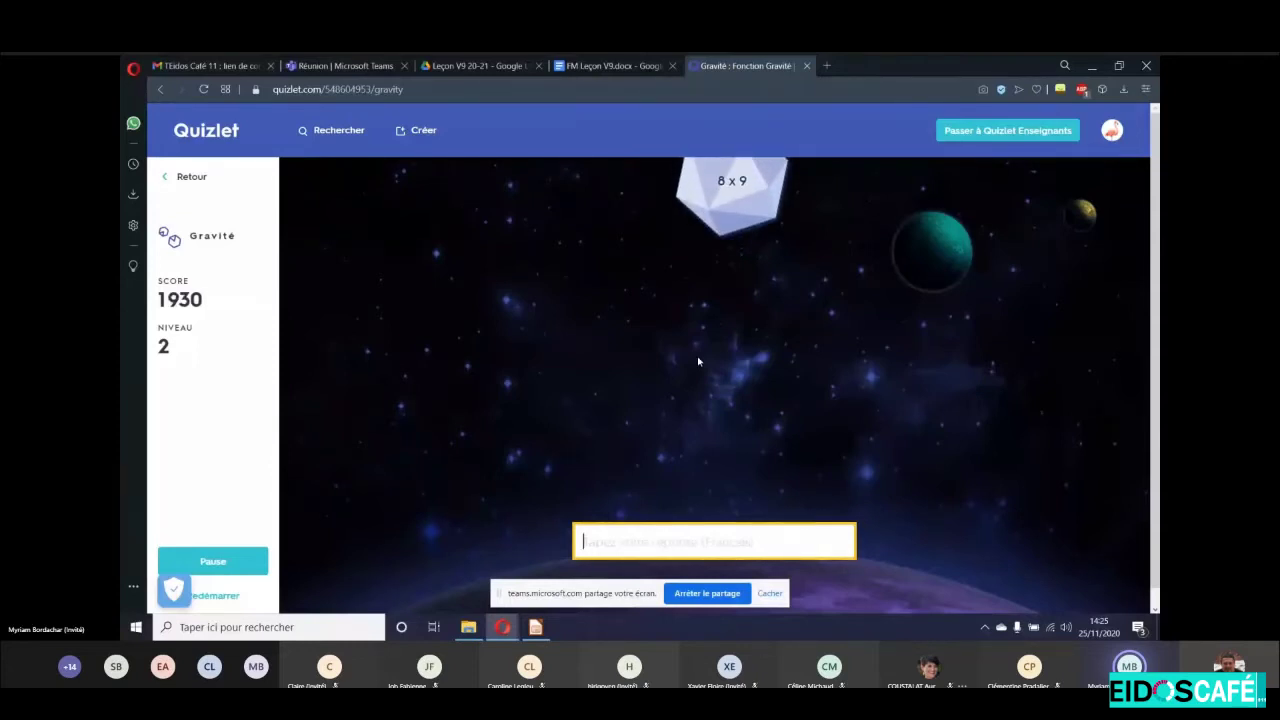
pyautogui.write('72')
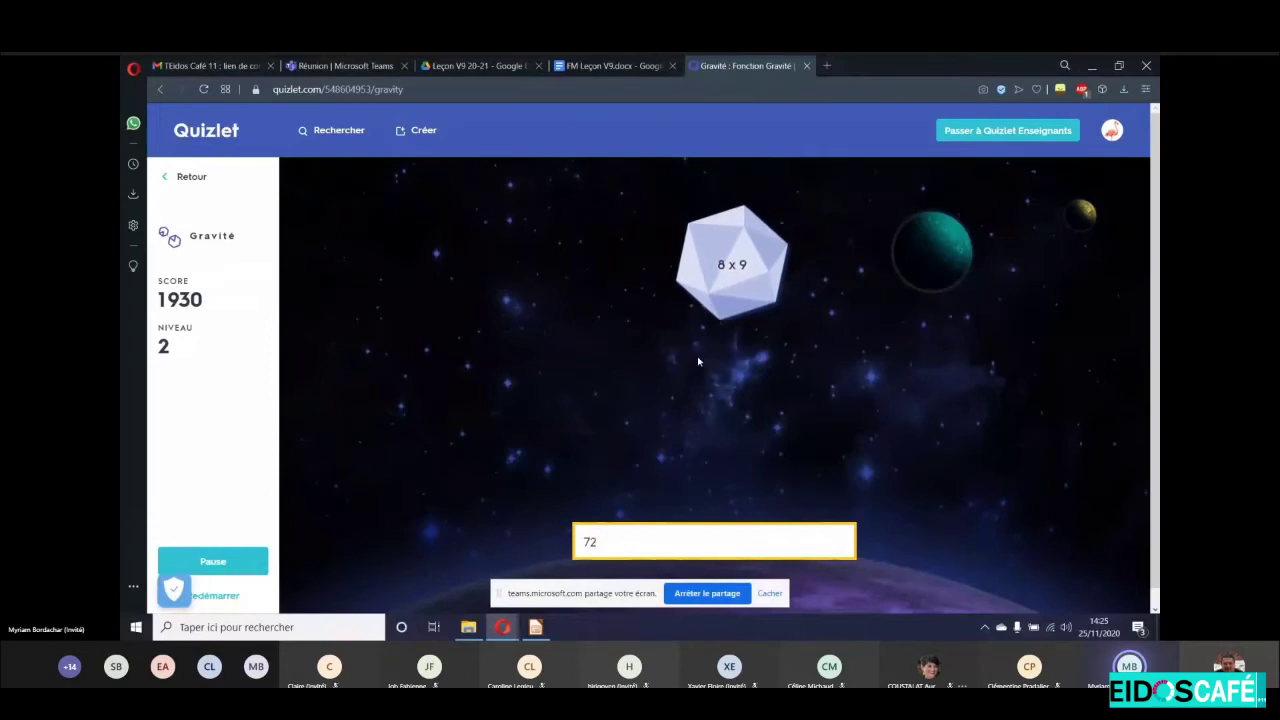
pyautogui.press('Return')
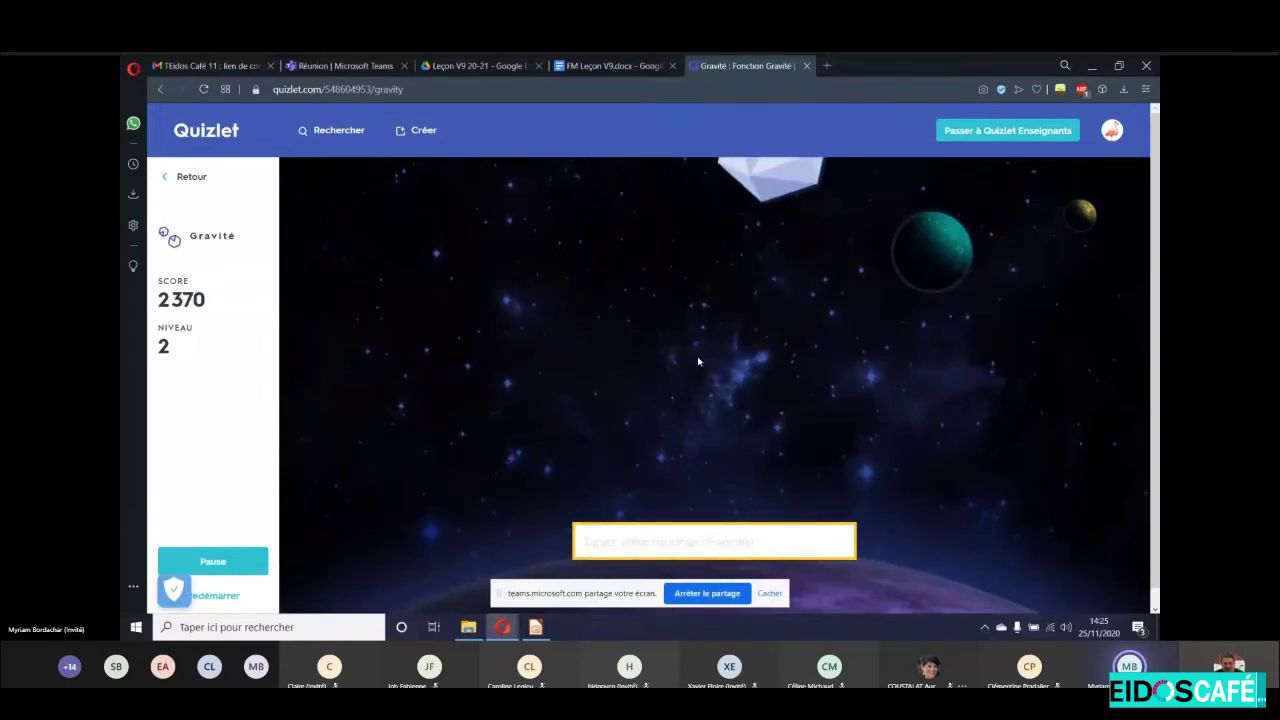
pyautogui.write('60')
pyautogui.press('Return')
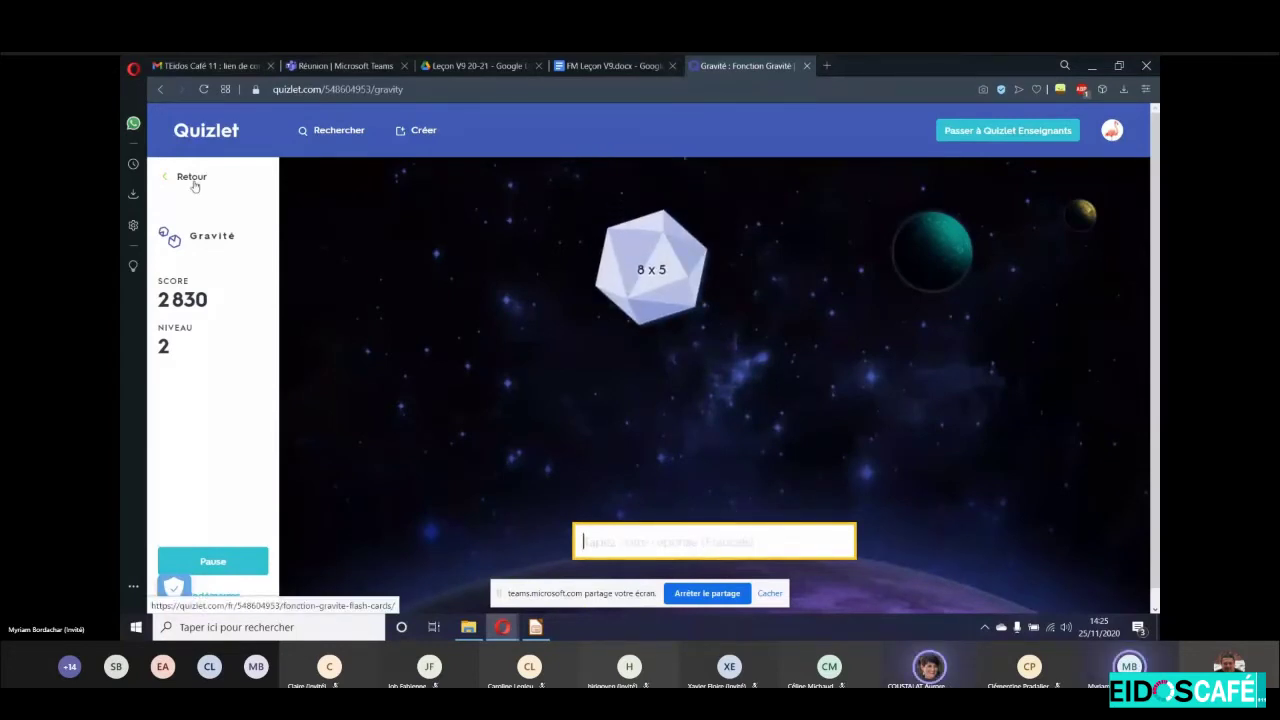
pyautogui.write('40')
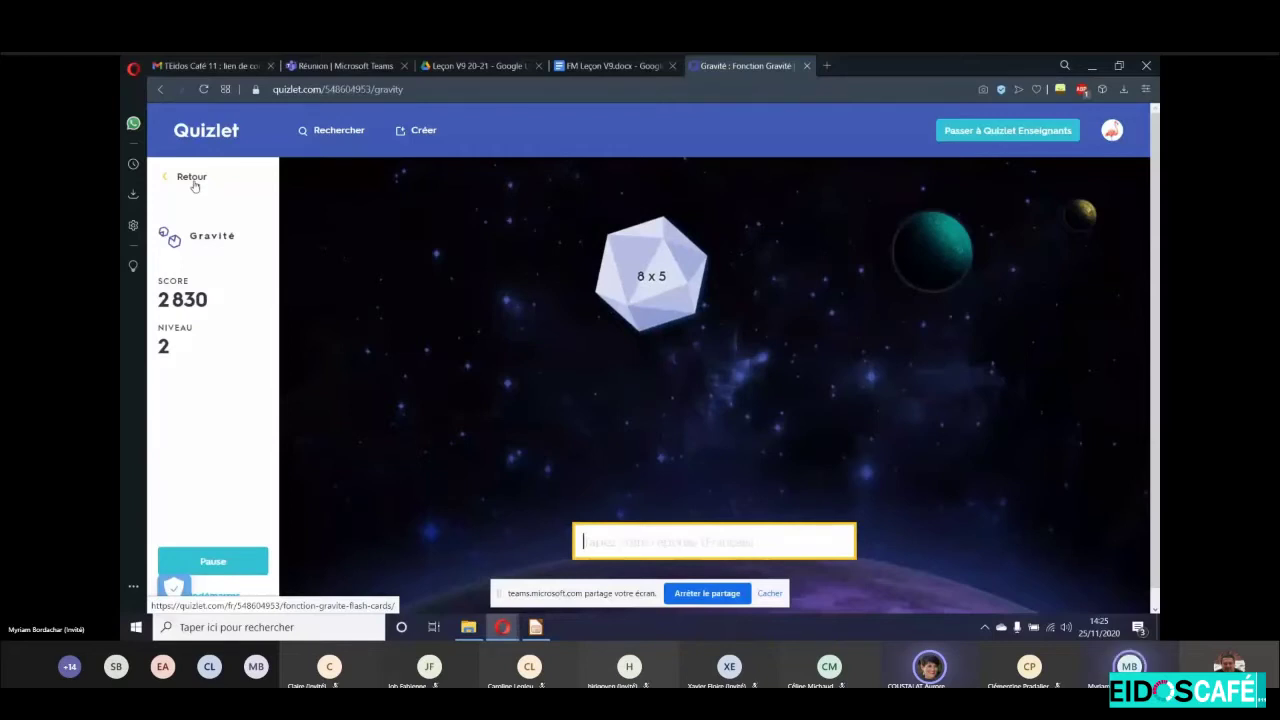
pyautogui.press('Return')
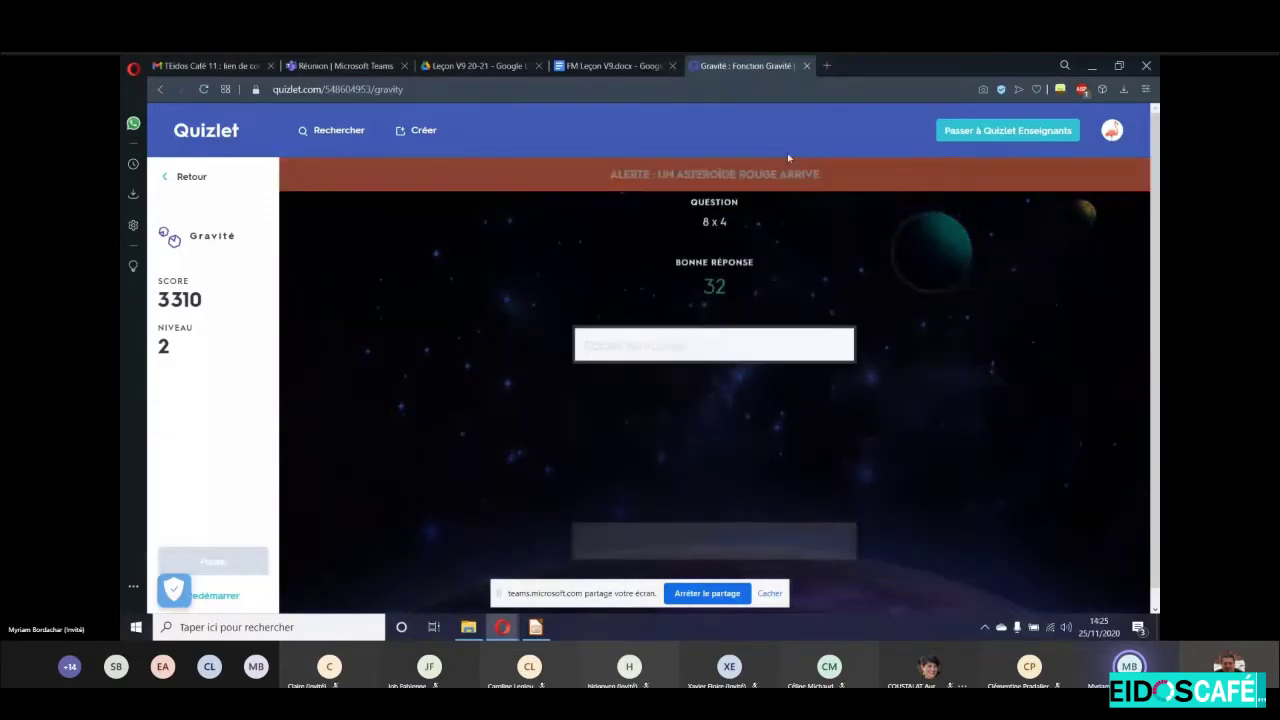
# Copy the correct answer 32 for the missed 8 x 4 question and answer the following asteroid with 64.
pyautogui.click(786, 349)
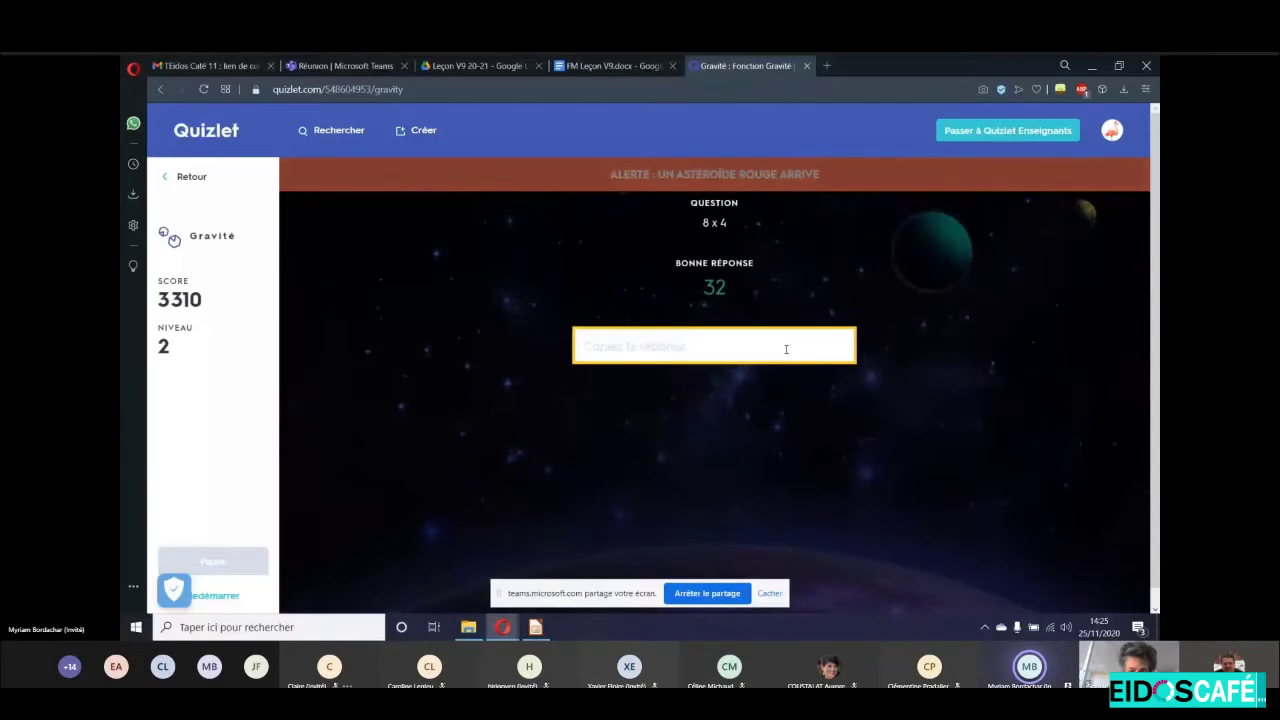
pyautogui.write('32')
pyautogui.write('64')
pyautogui.press('Return')
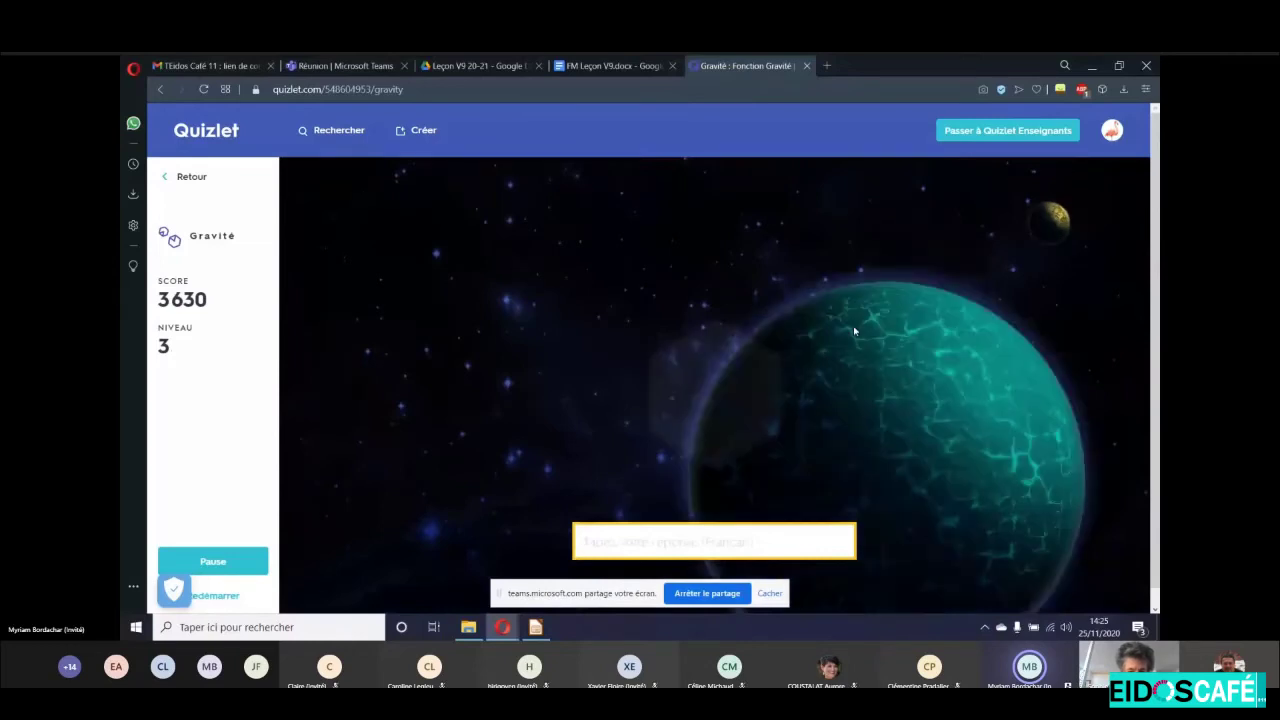
# Open the Fonction Apprendre set from the profile's created lists and start its Apprendre mode.
pyautogui.click(1108, 136)
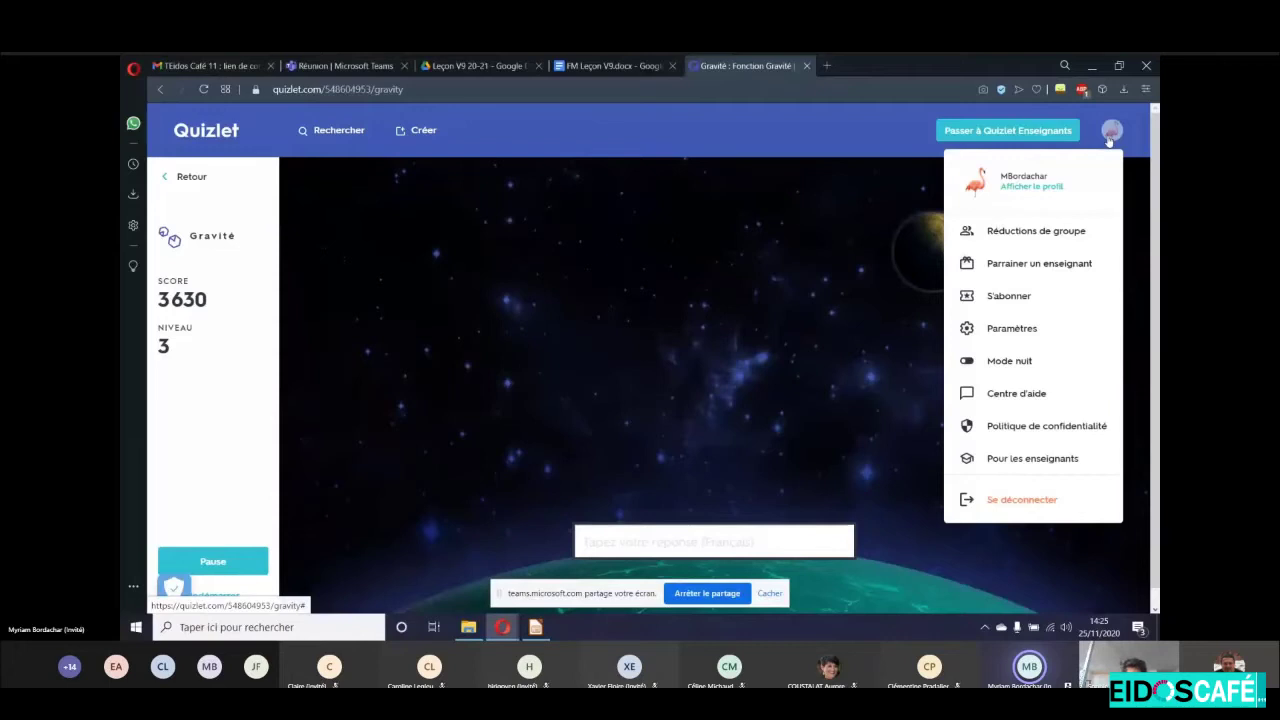
pyautogui.click(1048, 189)
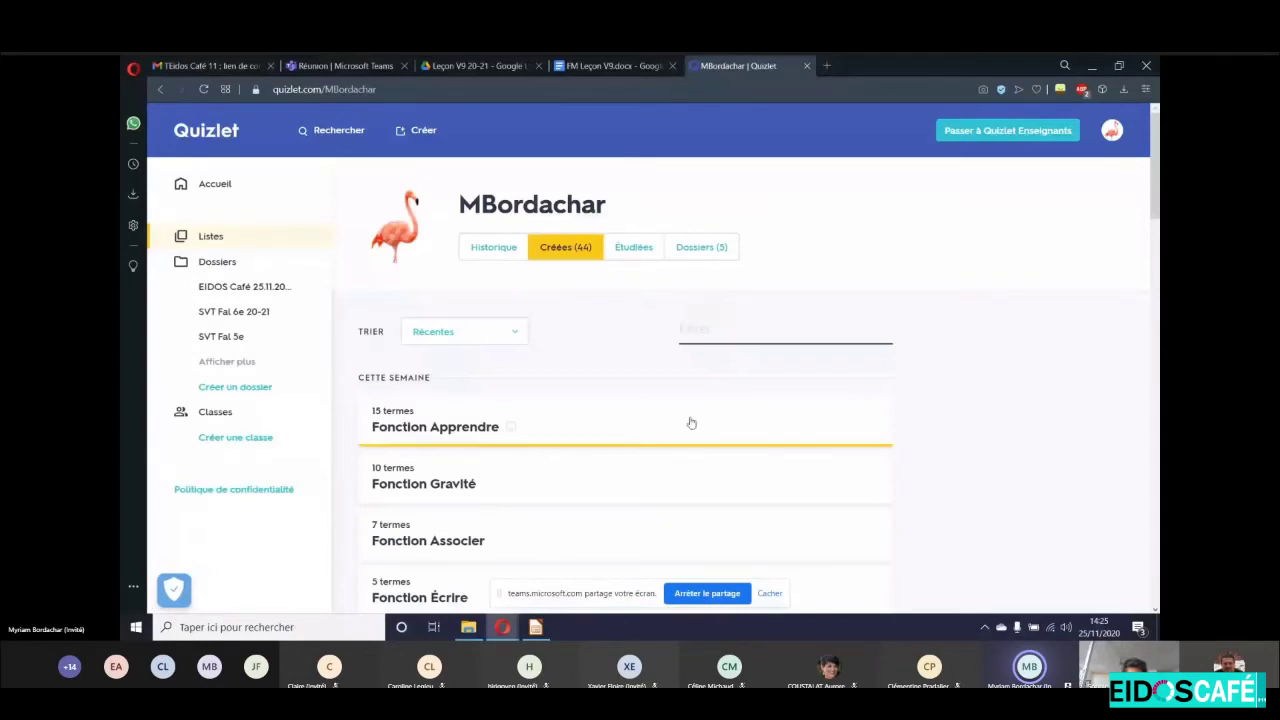
pyautogui.click(520, 428)
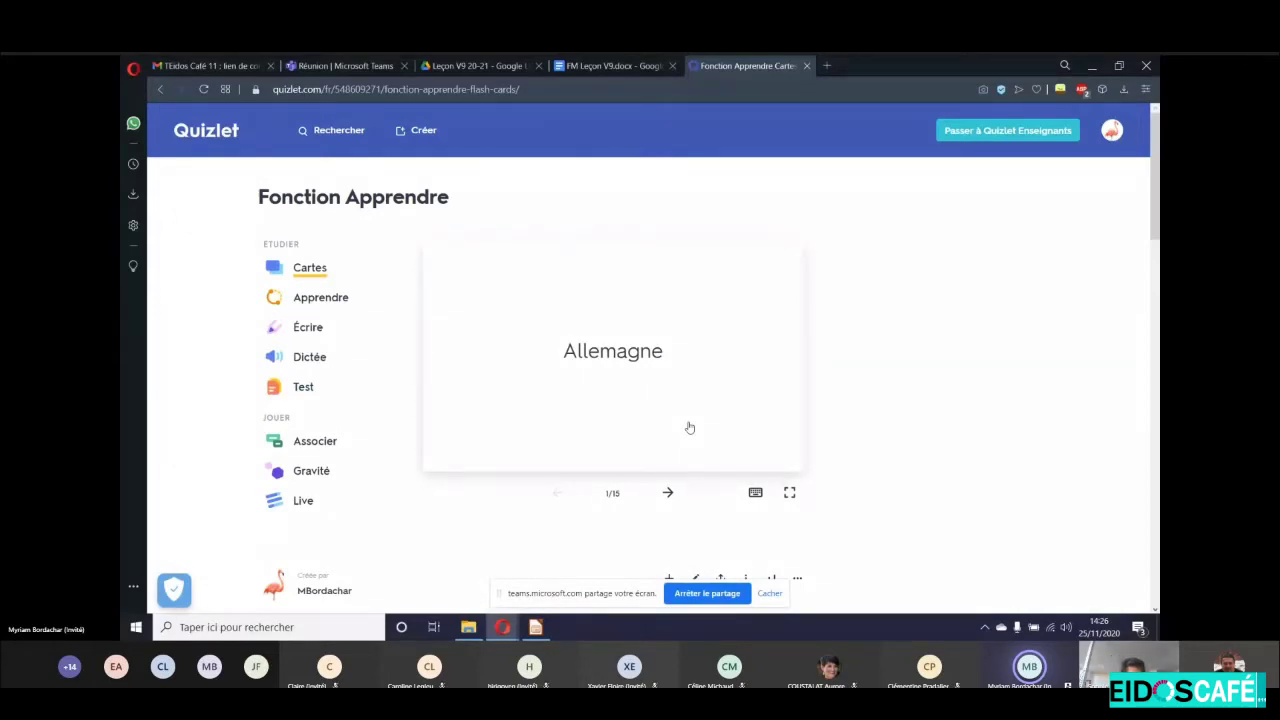
pyautogui.click(336, 300)
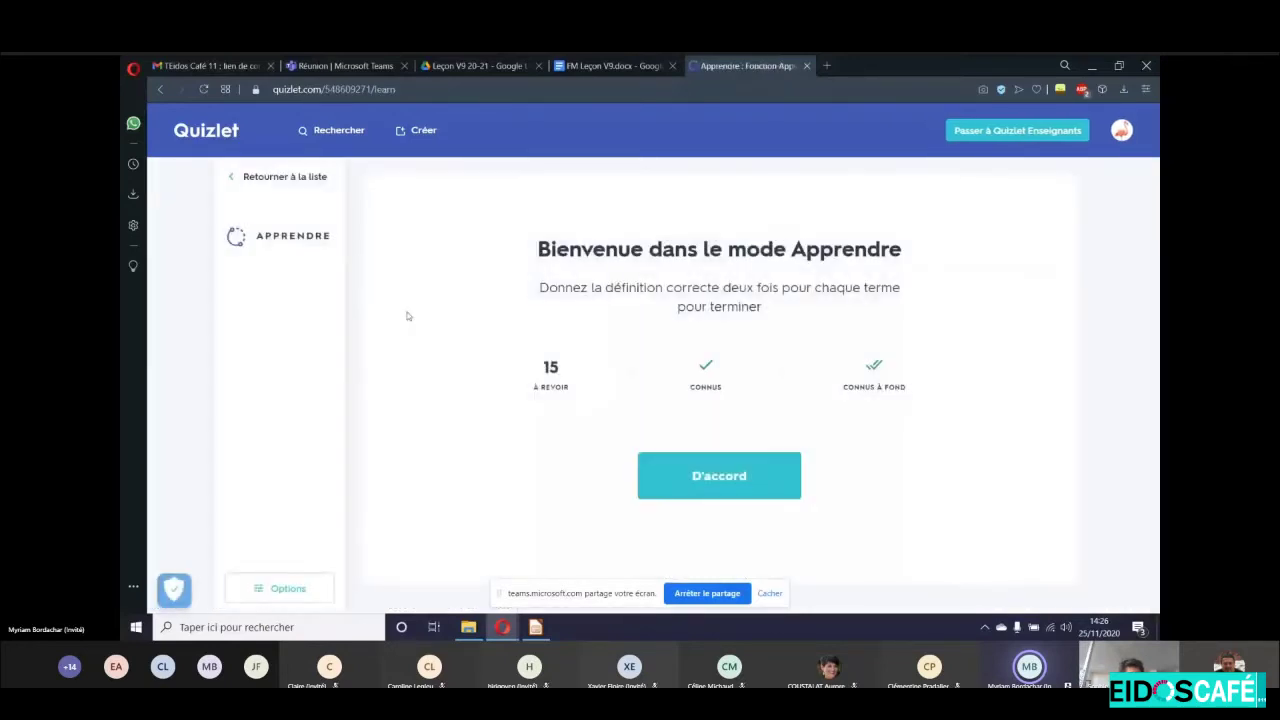
pyautogui.click(728, 480)
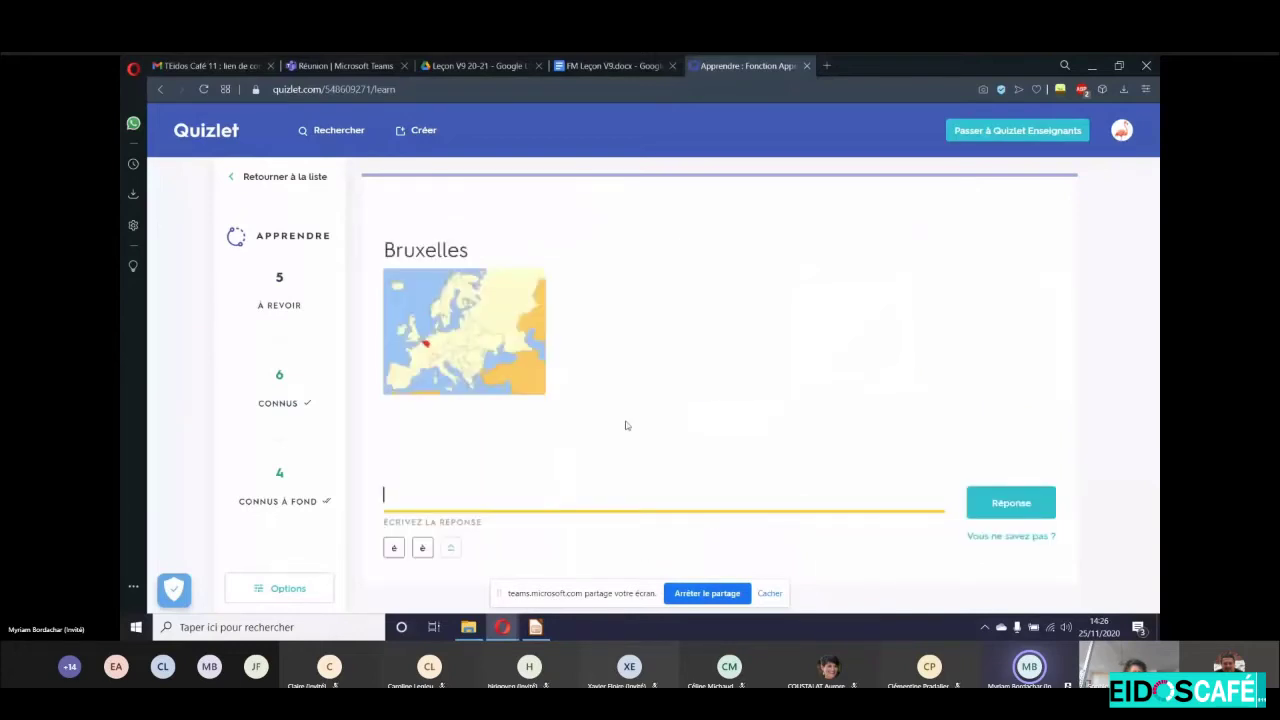
# Answer the Bruxelles question with Belgique and choose Italie for the Rome question.
pyautogui.write('Belgiqu')
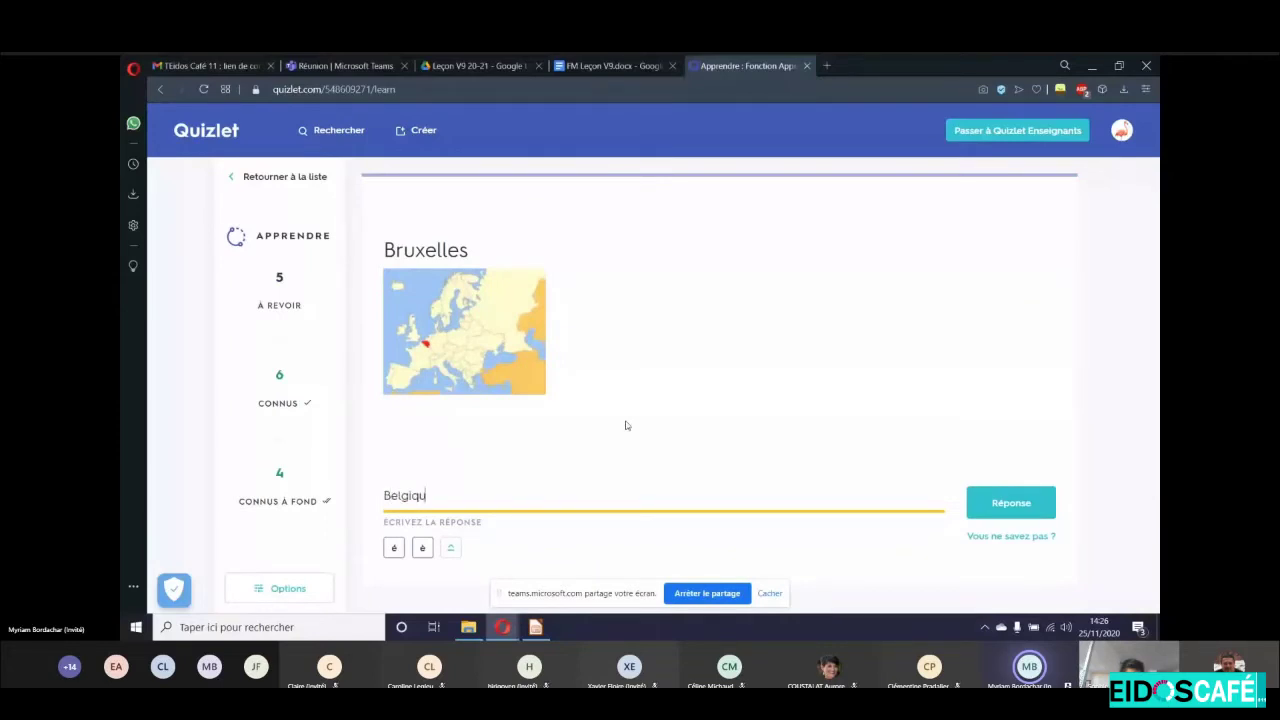
pyautogui.write('e')
pyautogui.click(1032, 505)
pyautogui.click(811, 544)
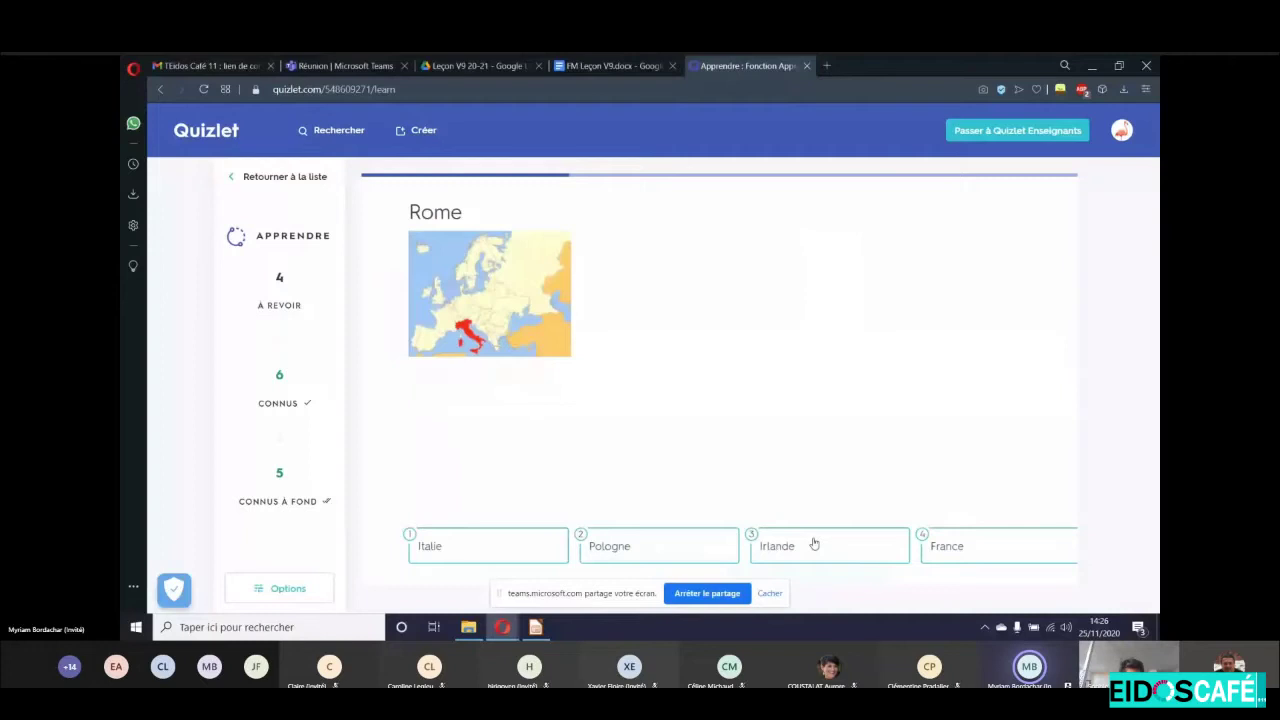
pyautogui.click(445, 545)
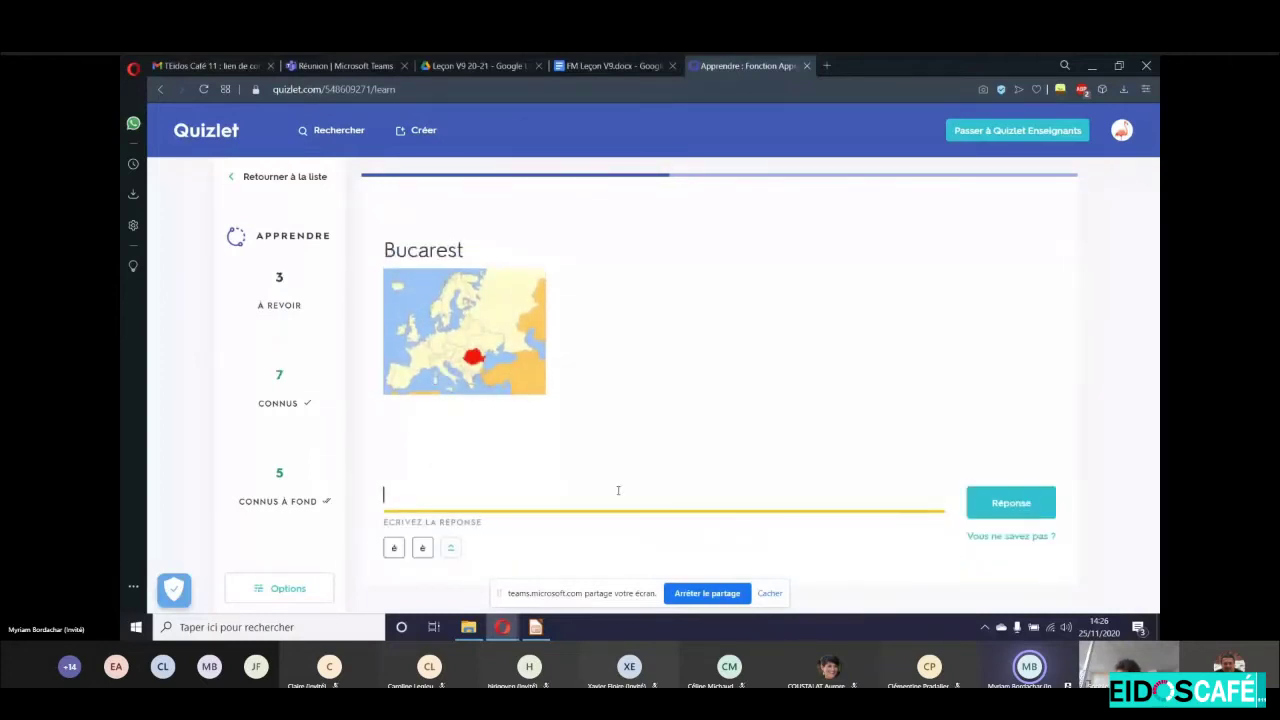
# Answer the Bucarest question with Hongrie, then continue past the correction and return to the Fonction Apprendre set page.
pyautogui.write('Hongrie')
pyautogui.press('Return')
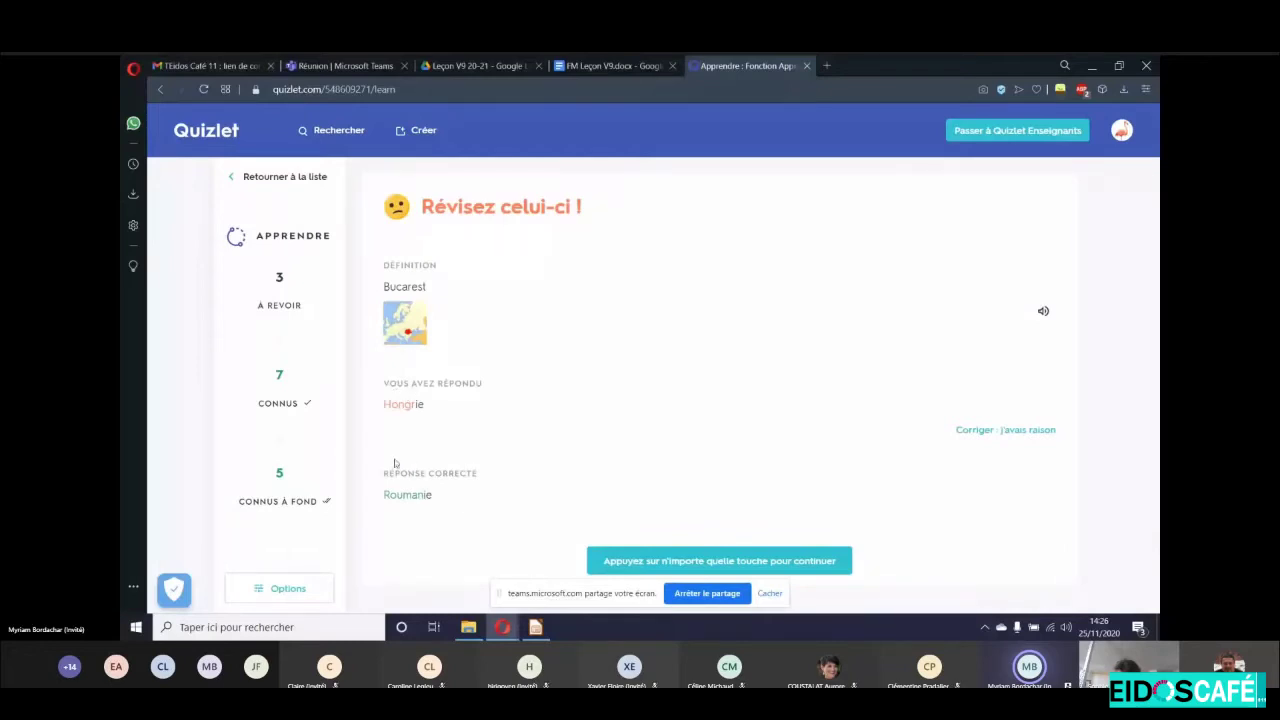
pyautogui.click(733, 562)
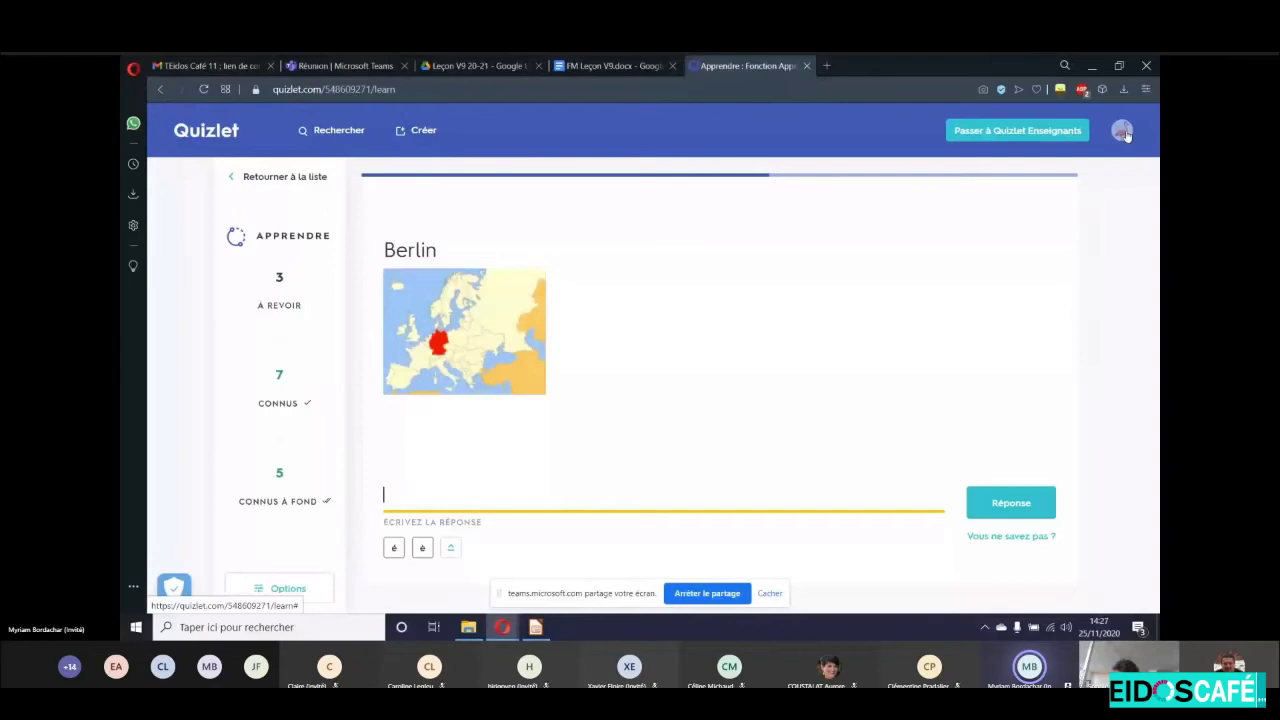
pyautogui.click(293, 177)
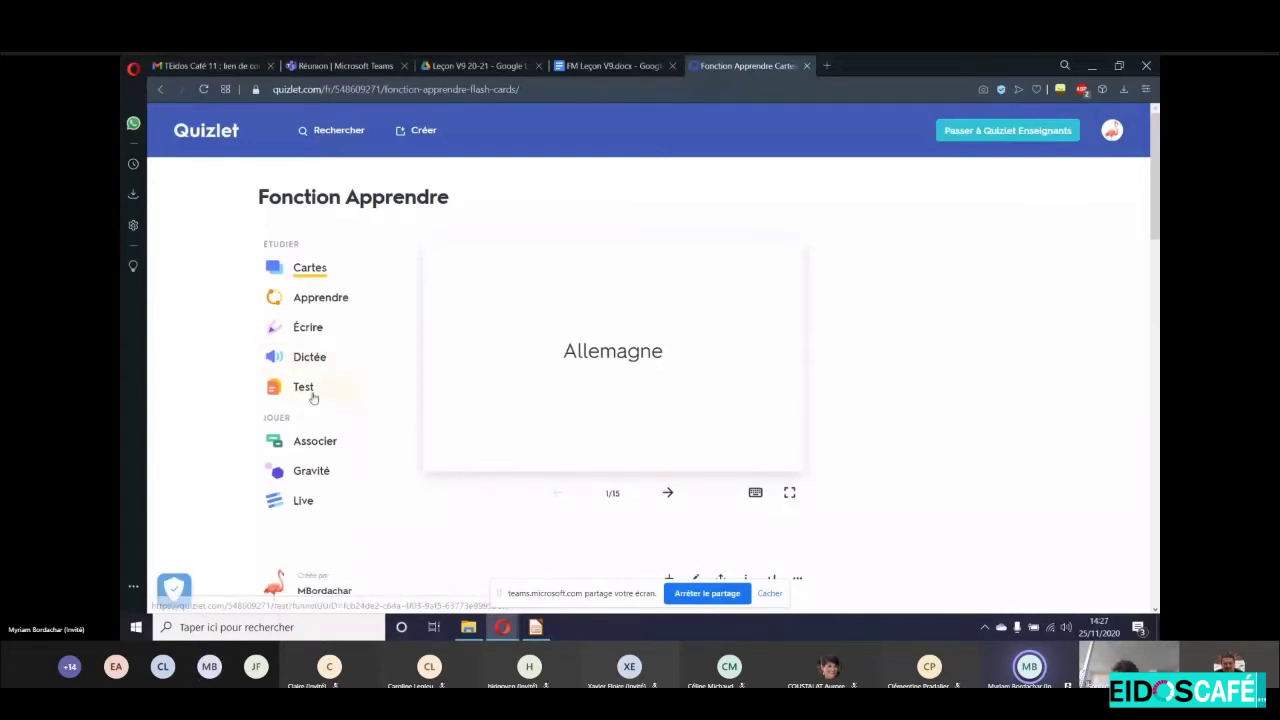
# Stop sharing the screen in the Teams meeting.
pyautogui.click(706, 594)
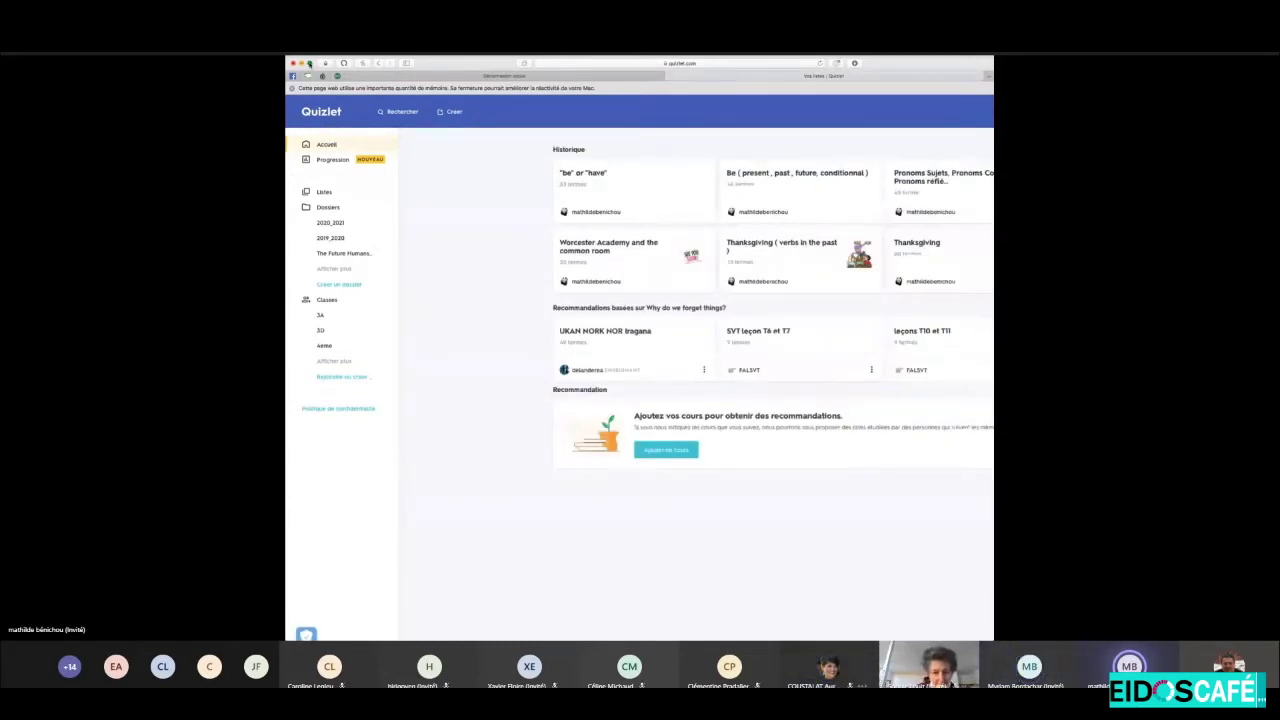
# Enlarge the browser window and open the Worcester Academy and the common room set from the Historique list.
pyautogui.click(309, 63)
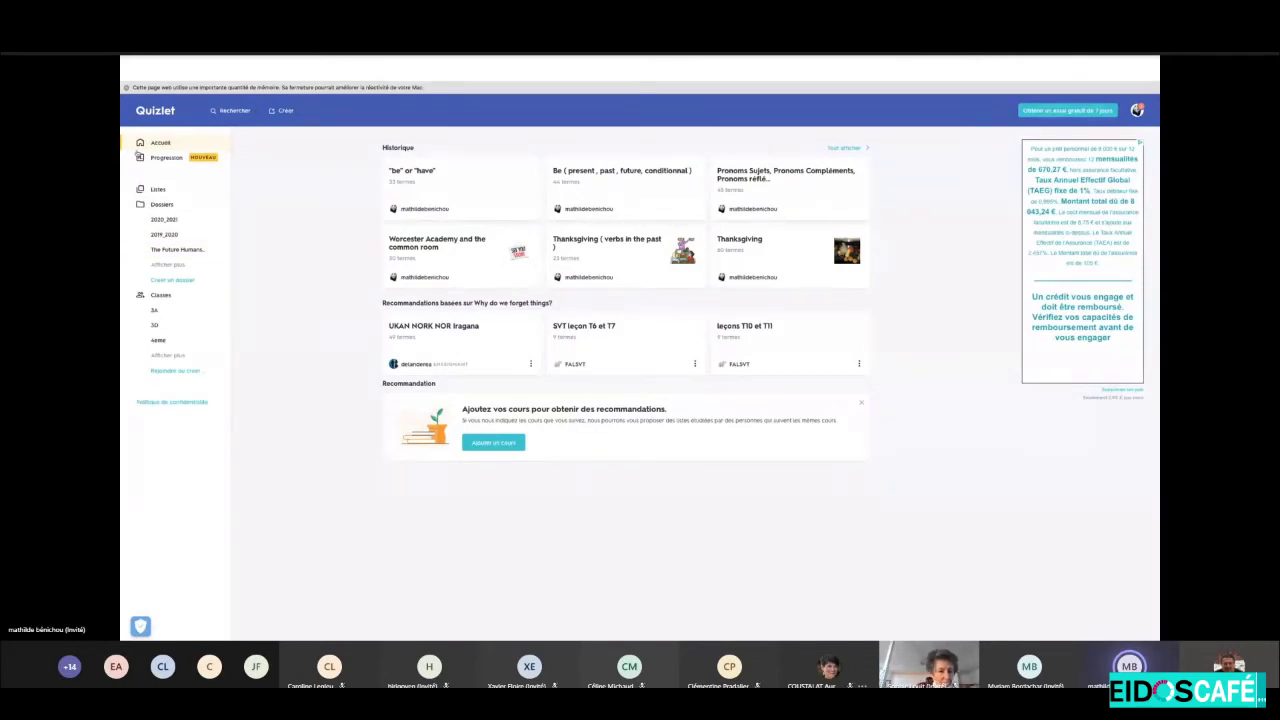
pyautogui.doubleClick(389, 147)
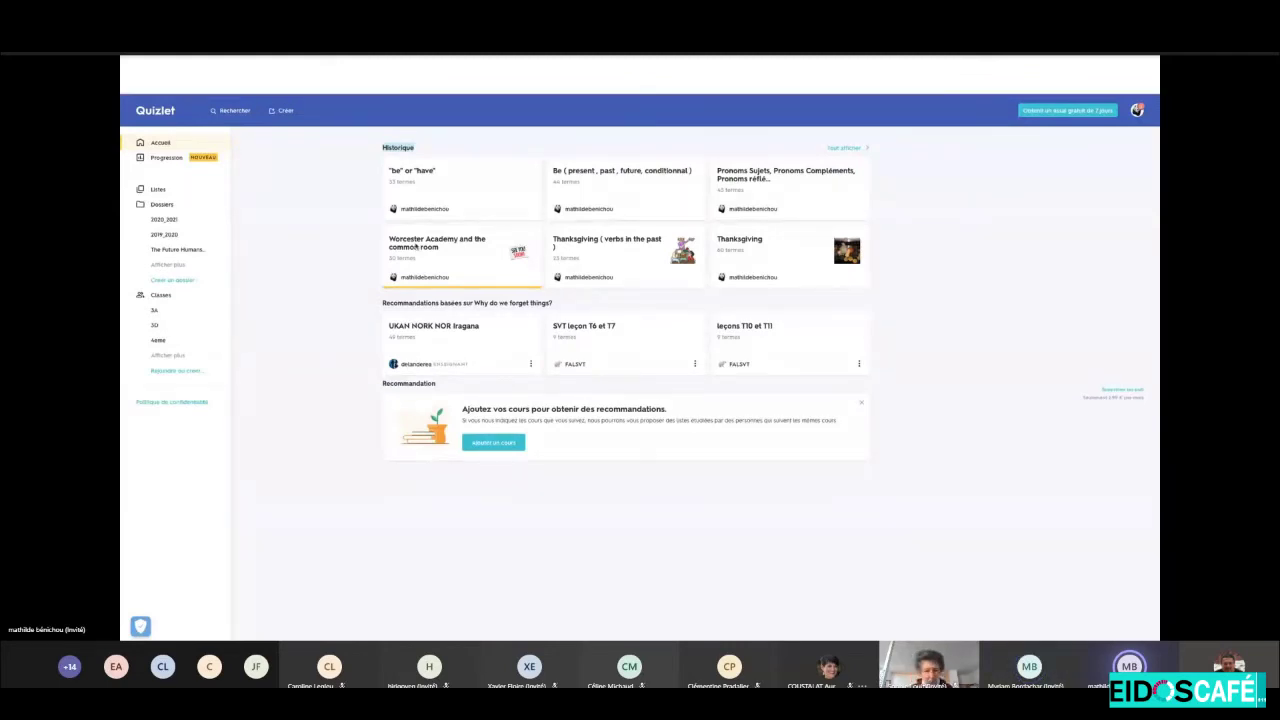
pyautogui.click(416, 246)
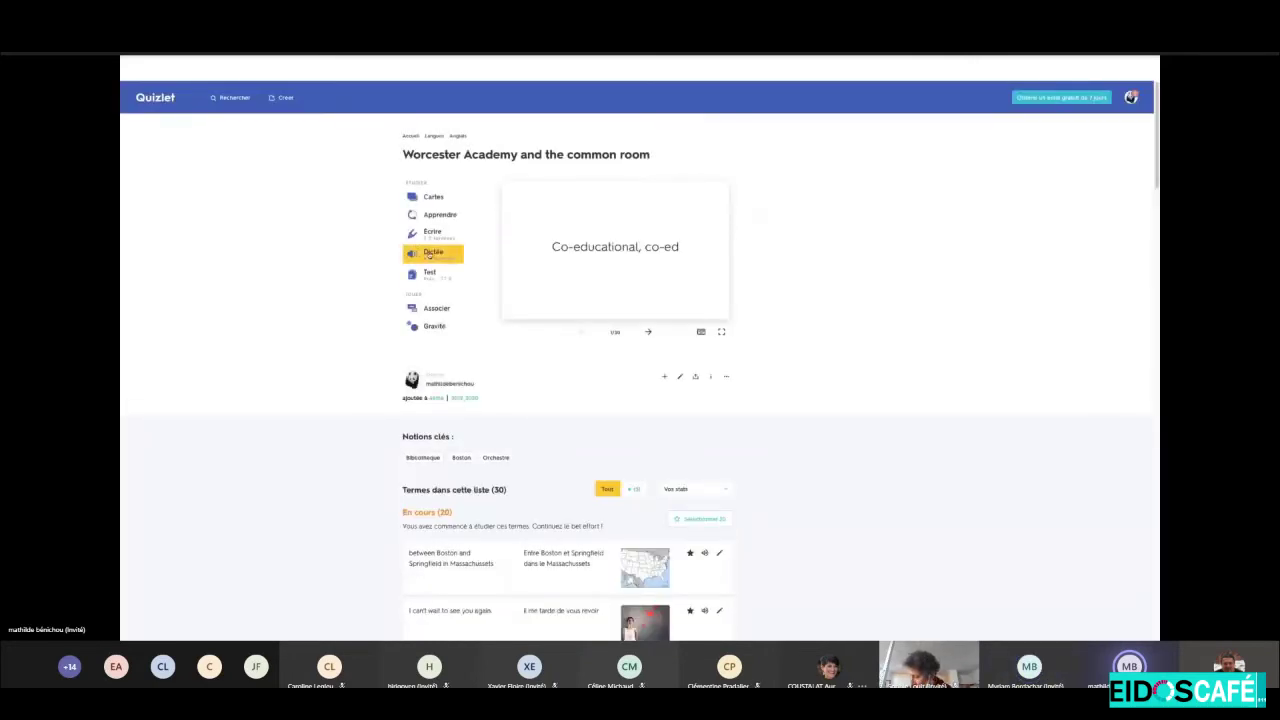
pyautogui.click(430, 255)
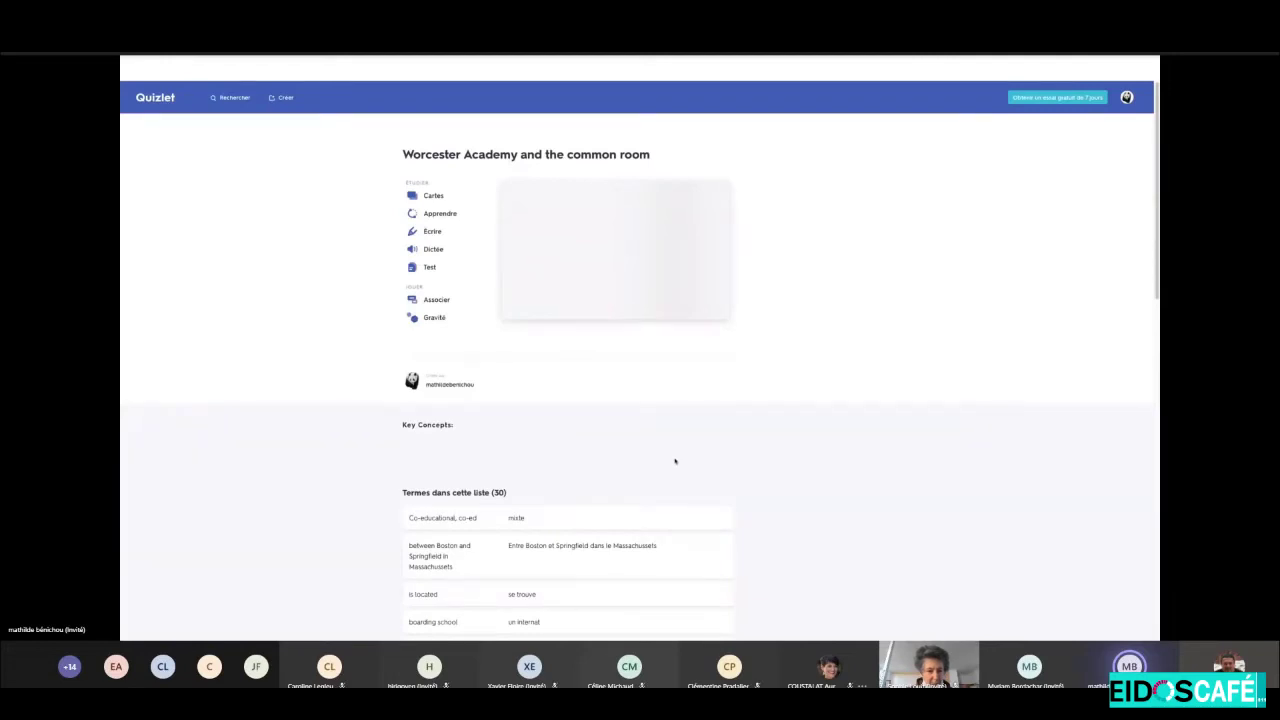
# Star the terms lockers, a library (learning center) and an ice rink in the set's term list.
pyautogui.scroll(-3, 675, 461)
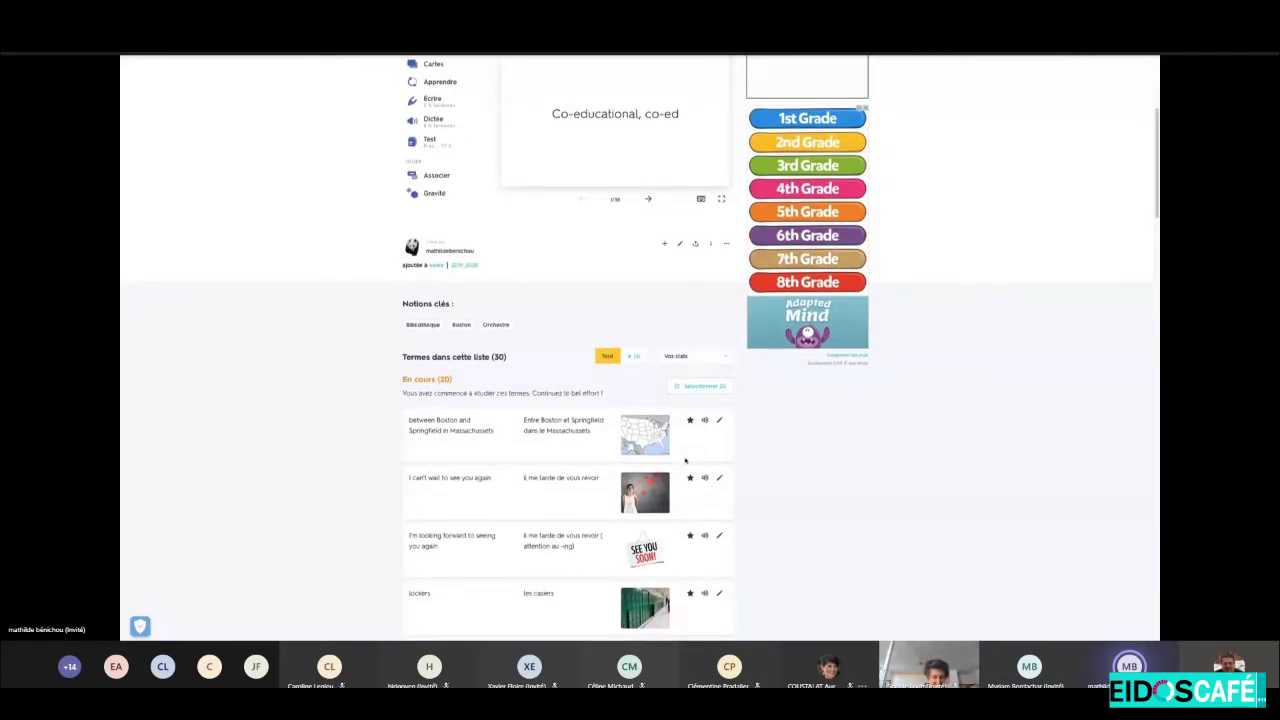
pyautogui.scroll(-1, 685, 460)
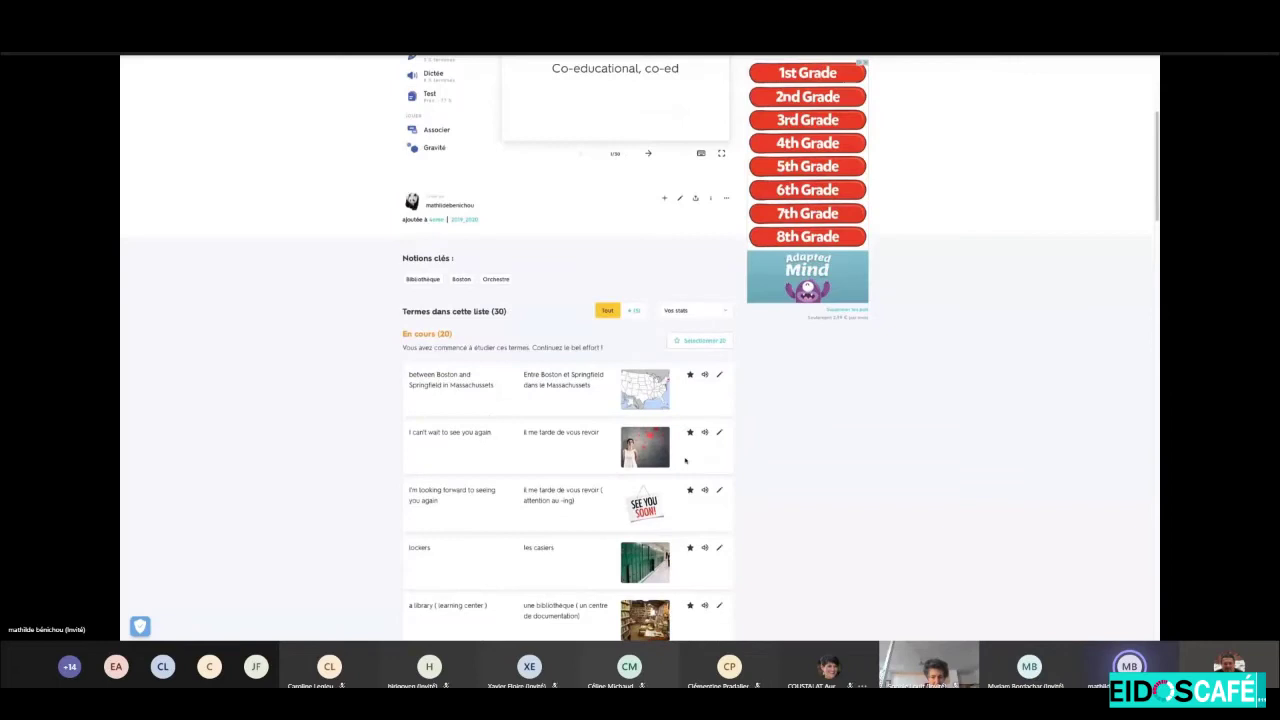
pyautogui.scroll(-1, 685, 460)
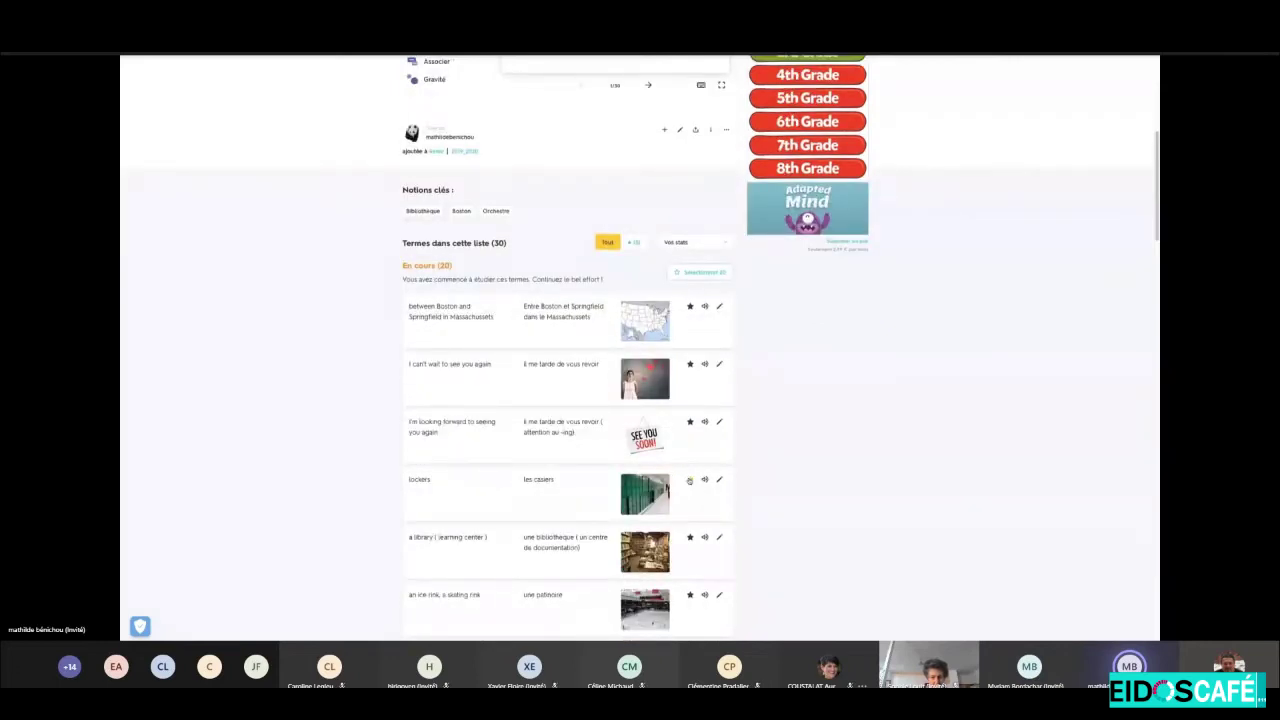
pyautogui.click(689, 481)
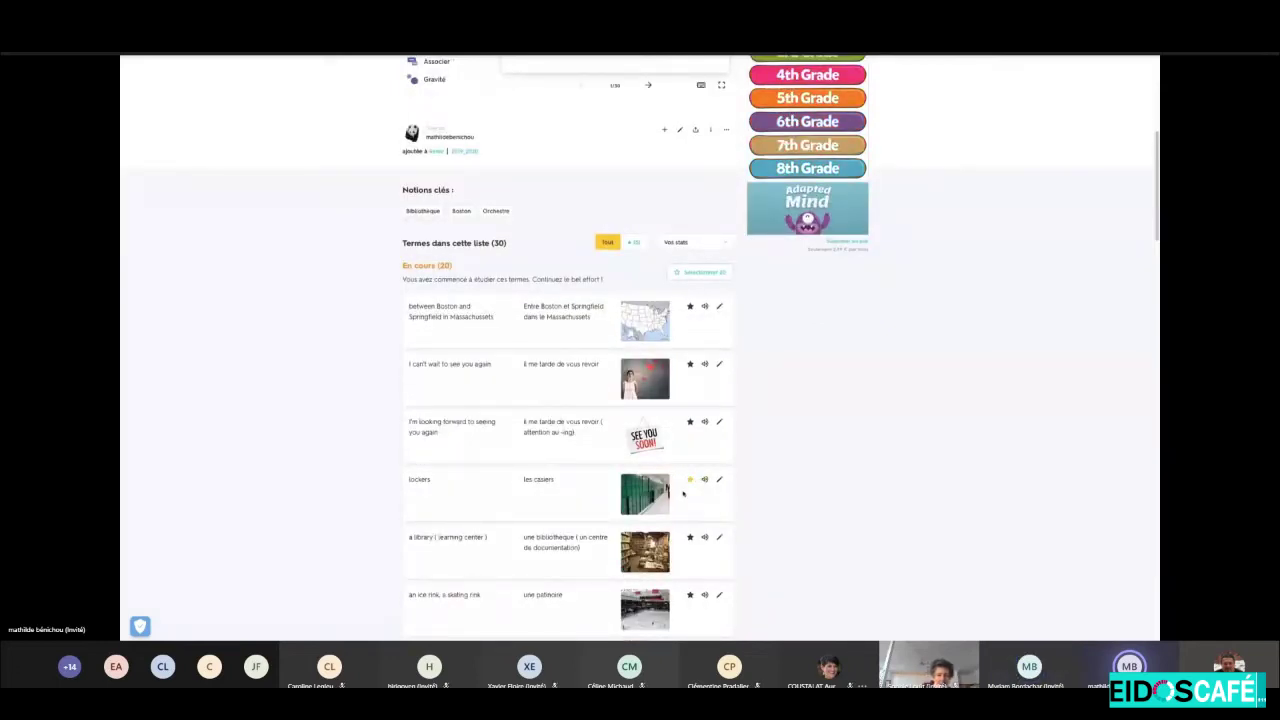
pyautogui.scroll(-1, 684, 492)
pyautogui.click(690, 488)
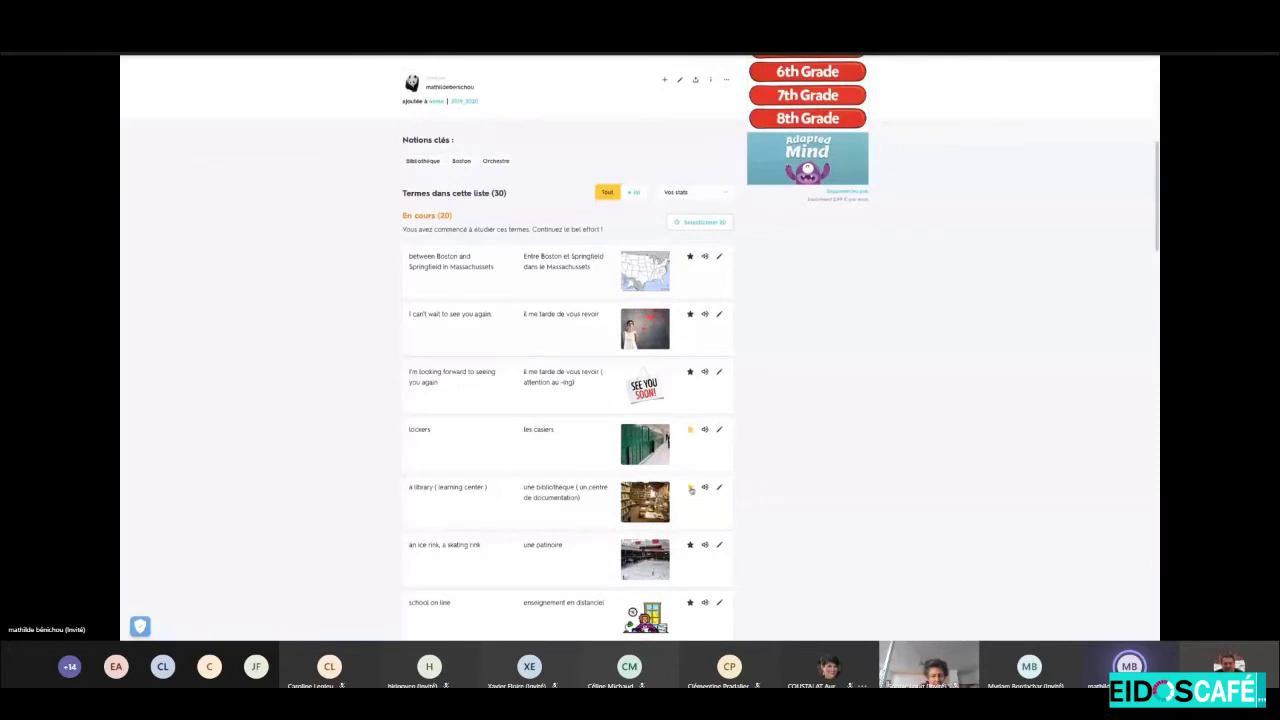
pyautogui.scroll(-2, 690, 489)
pyautogui.click(689, 452)
pyautogui.scroll(-1, 689, 485)
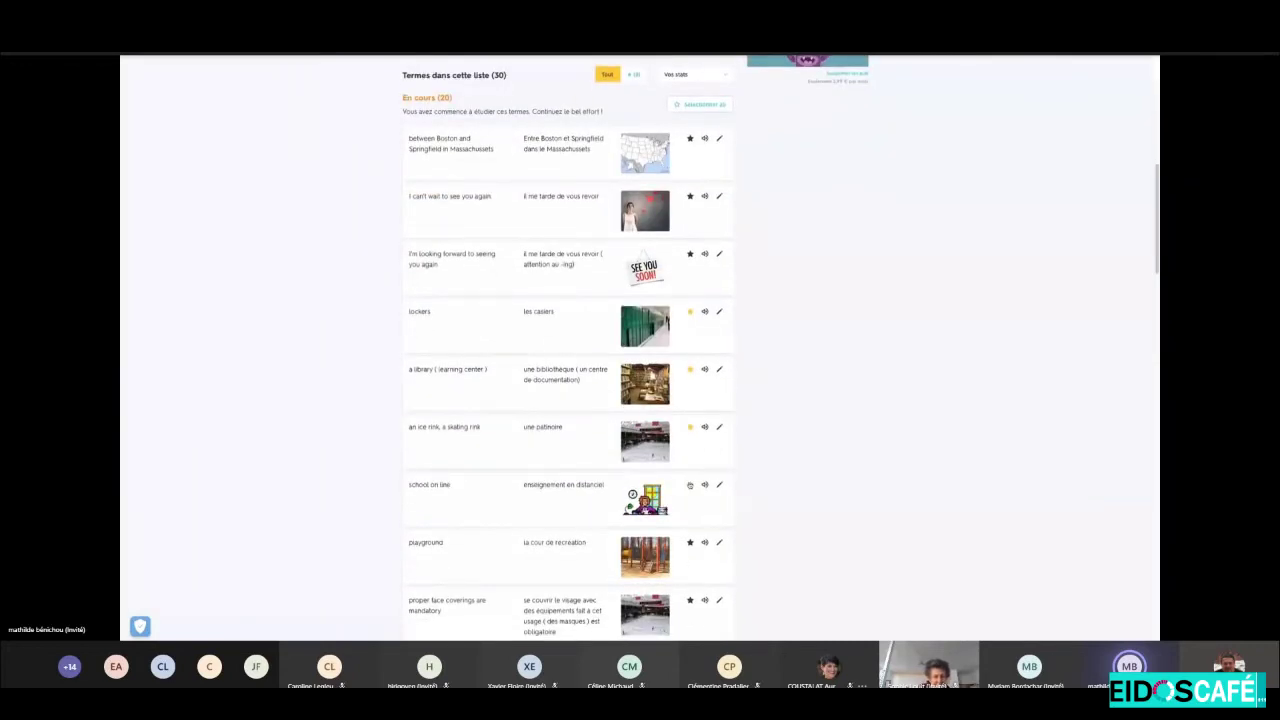
# Star the terms school on line, playground, a field and sports ground.
pyautogui.click(689, 485)
pyautogui.scroll(-1, 676, 532)
pyautogui.click(689, 512)
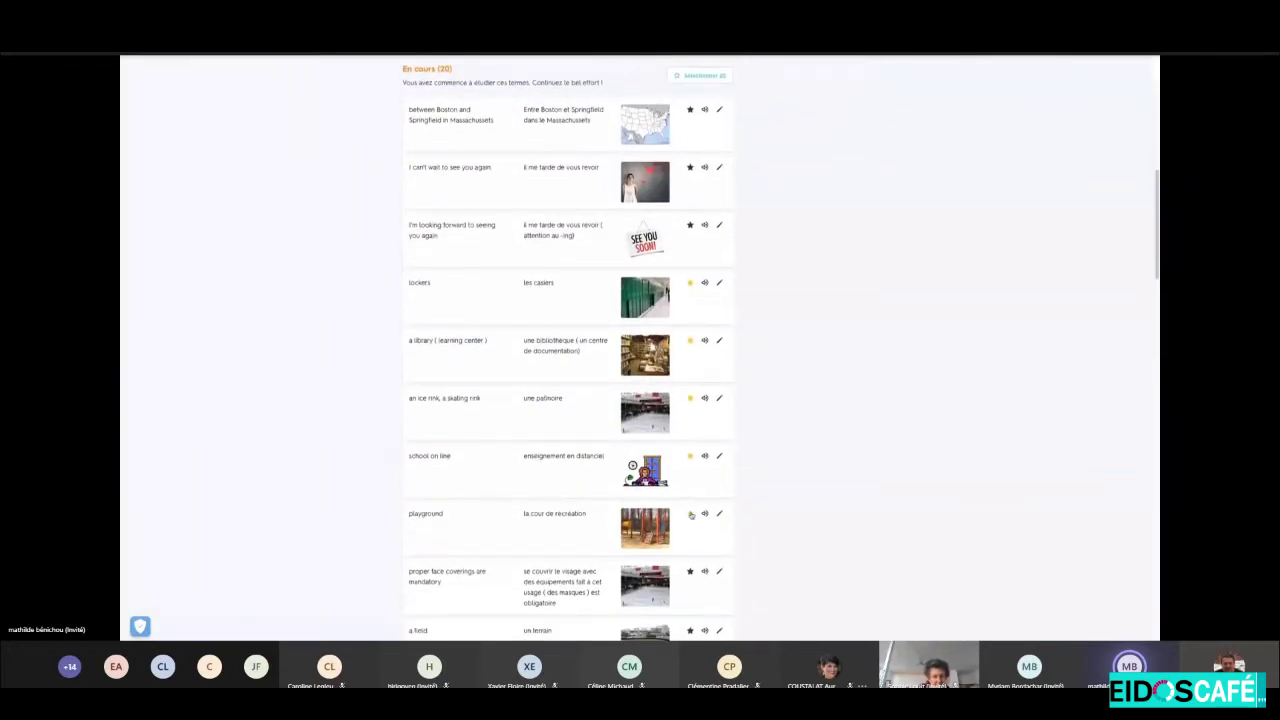
pyautogui.scroll(-1, 689, 512)
pyautogui.click(689, 508)
pyautogui.scroll(-1, 690, 515)
pyautogui.scroll(-1, 690, 515)
pyautogui.click(689, 482)
pyautogui.scroll(-1, 690, 500)
pyautogui.click(689, 519)
pyautogui.scroll(-1, 689, 525)
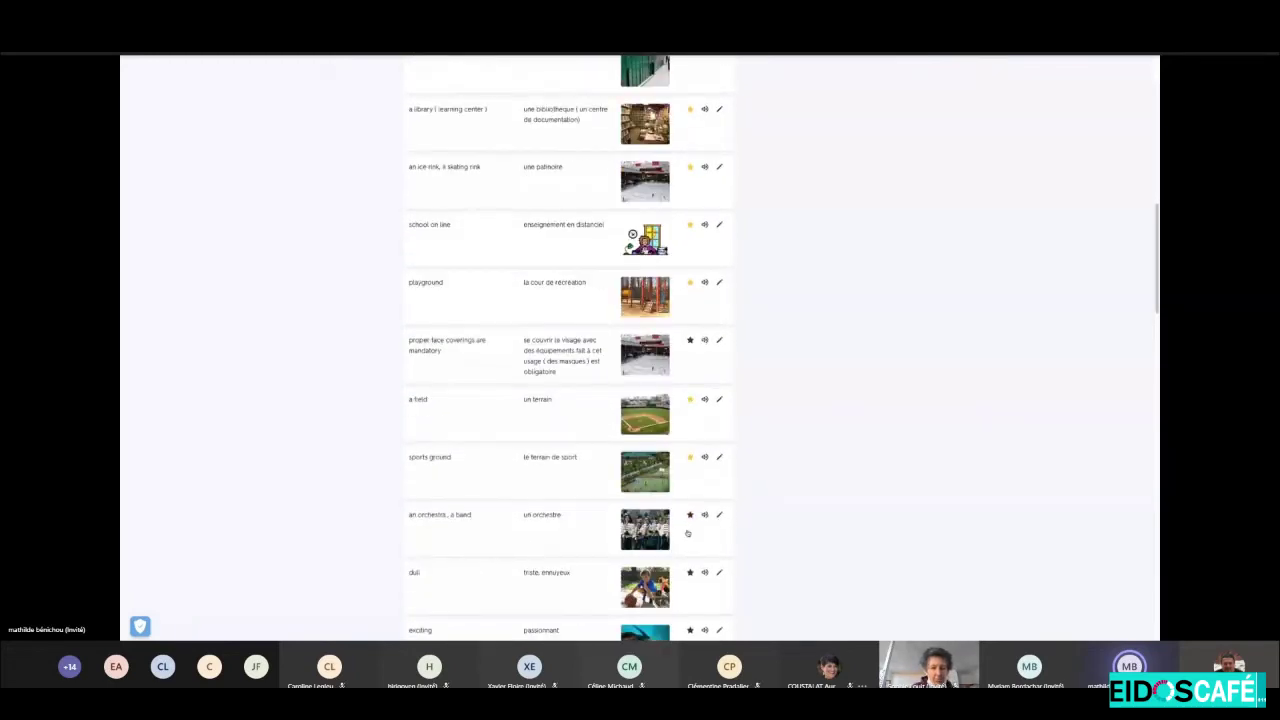
# Star the terms dull, exciting, blanket, carpet, rug and cellotape.
pyautogui.click(689, 575)
pyautogui.scroll(-1, 690, 568)
pyautogui.click(689, 543)
pyautogui.scroll(-1, 690, 546)
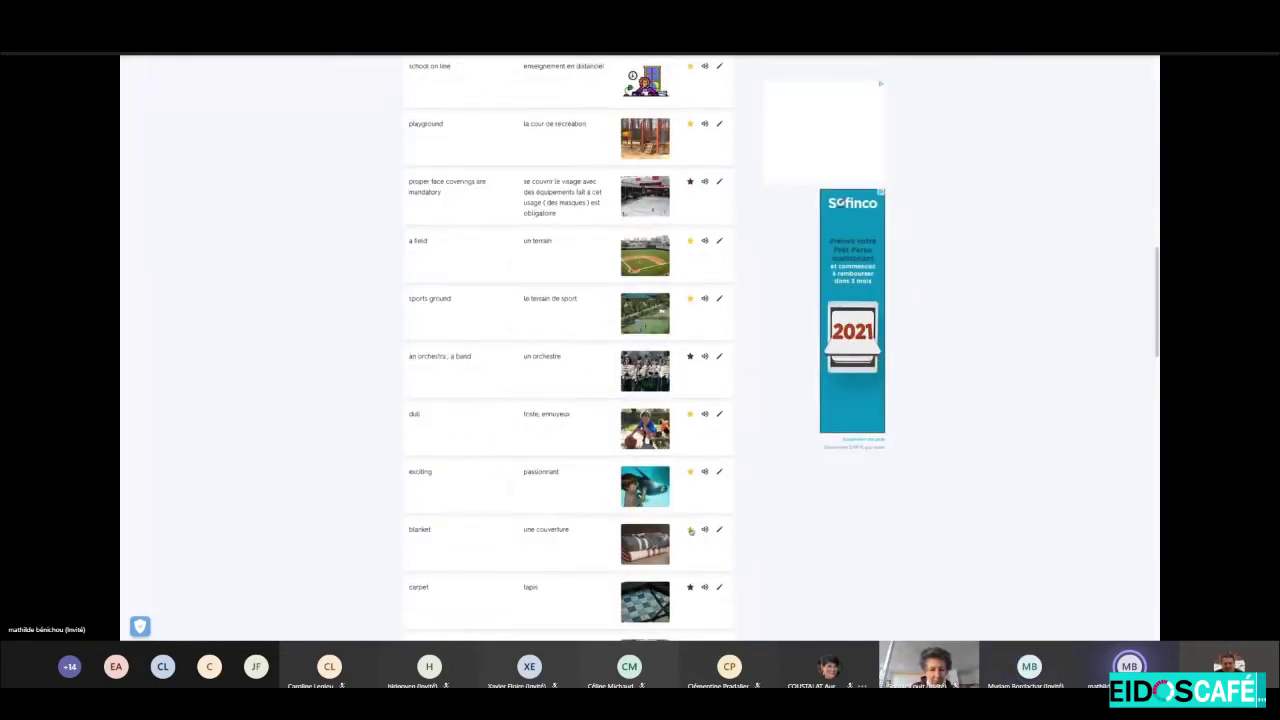
pyautogui.click(689, 550)
pyautogui.scroll(-1, 689, 557)
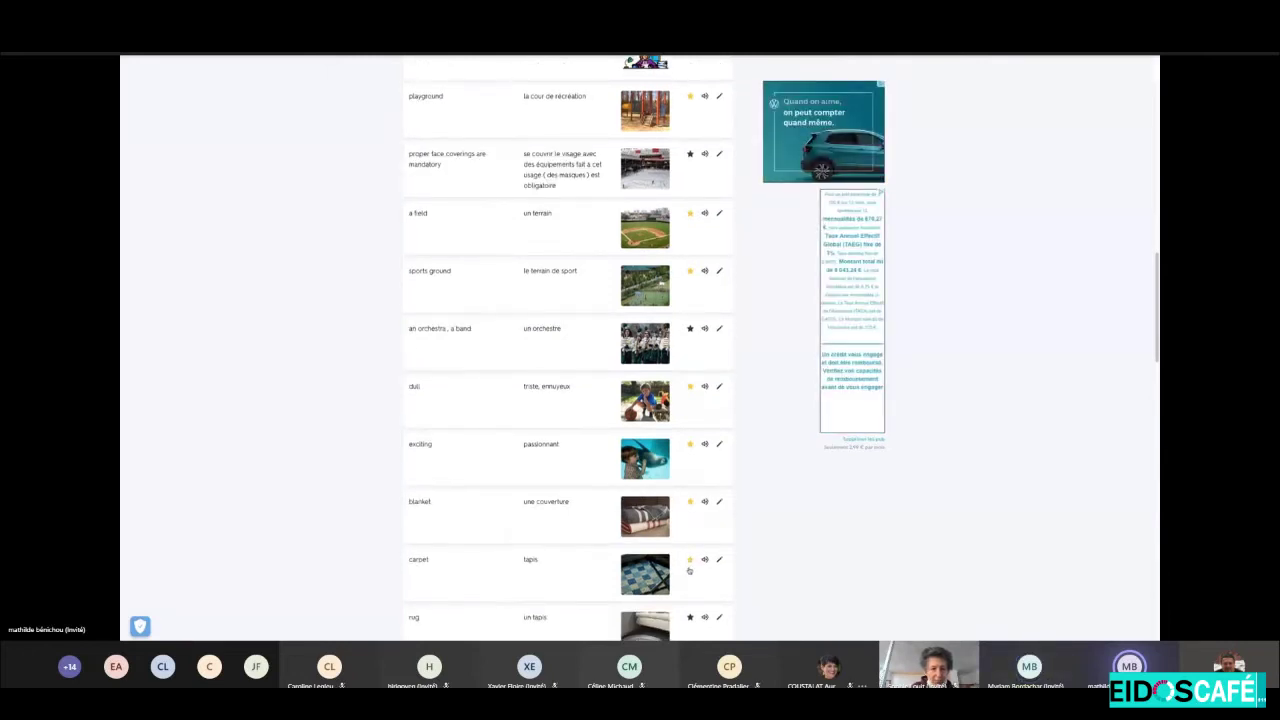
pyautogui.scroll(-1, 690, 540)
pyautogui.click(689, 523)
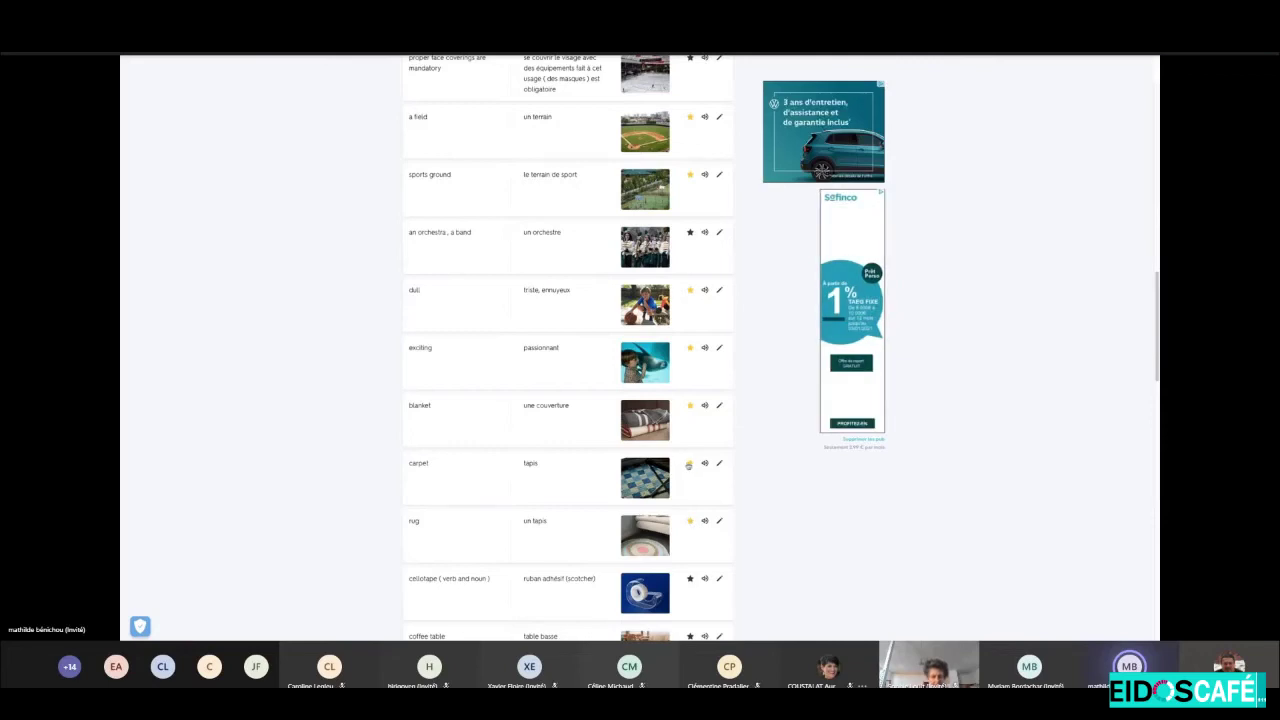
pyautogui.click(689, 579)
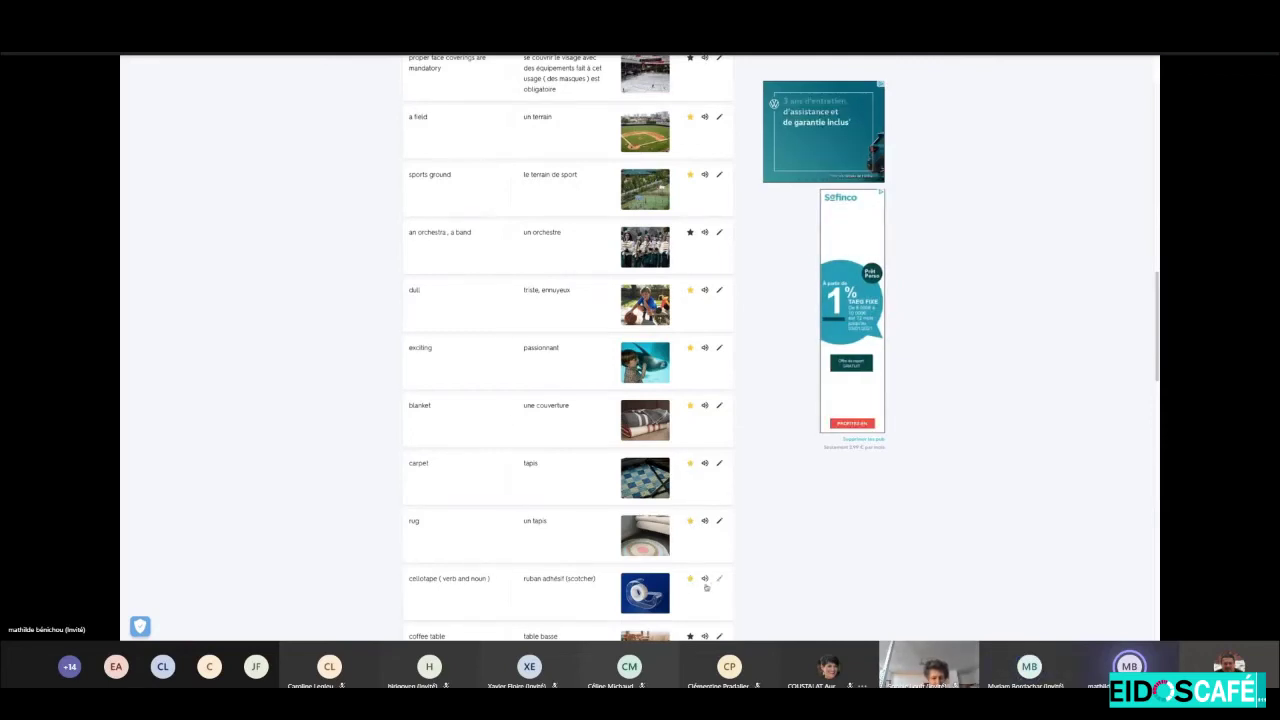
# Start the set's Dictée mode and limit it to Termes étoilés in its options.
pyautogui.scroll(5, 700, 590)
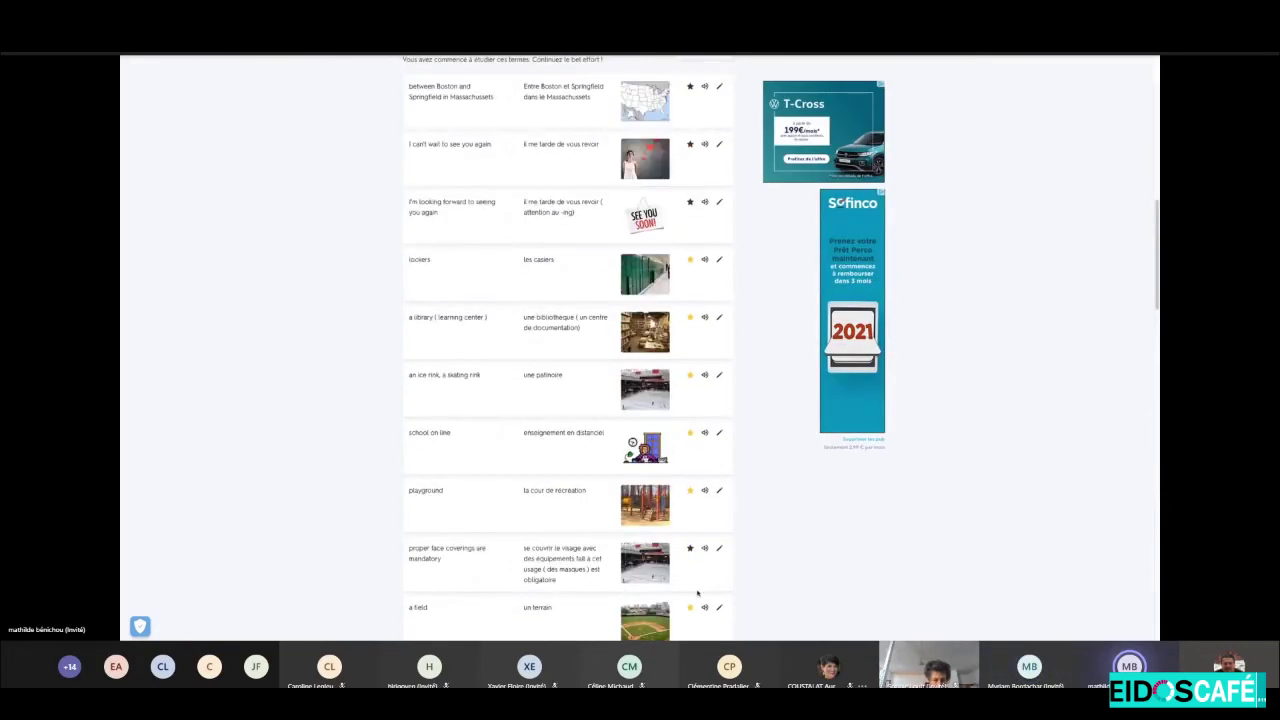
pyautogui.scroll(5, 697, 593)
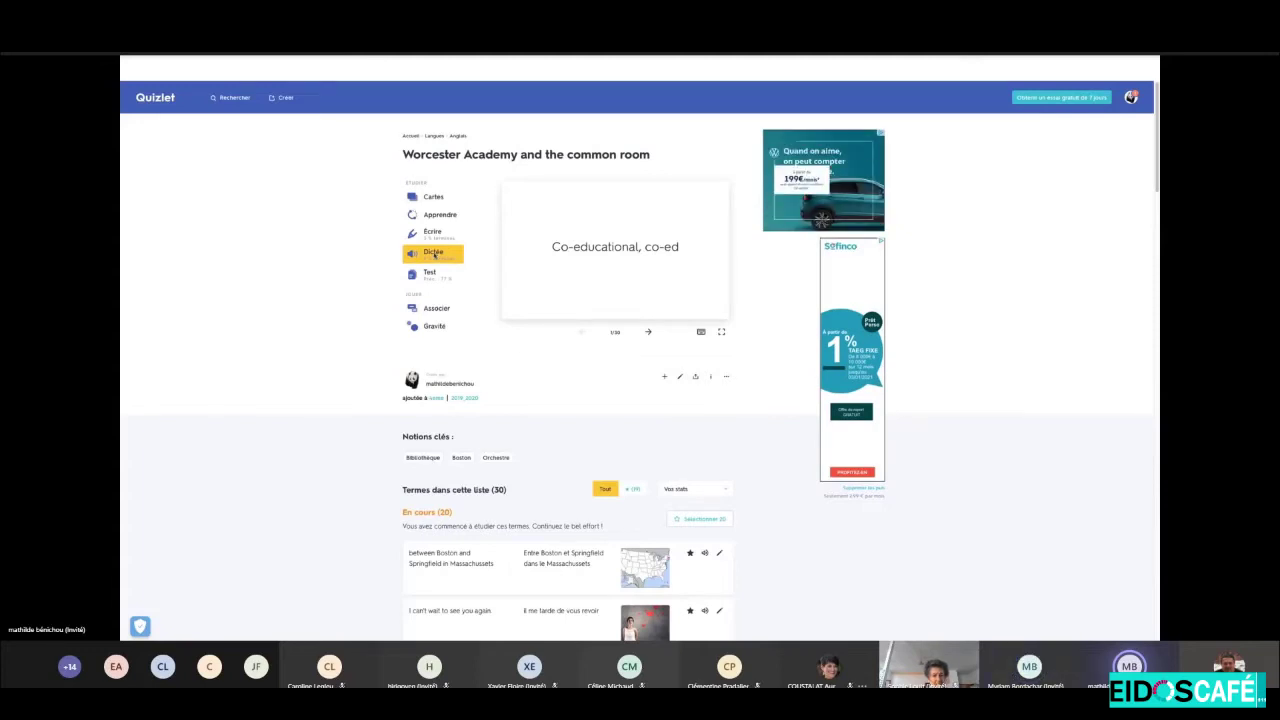
pyautogui.click(434, 255)
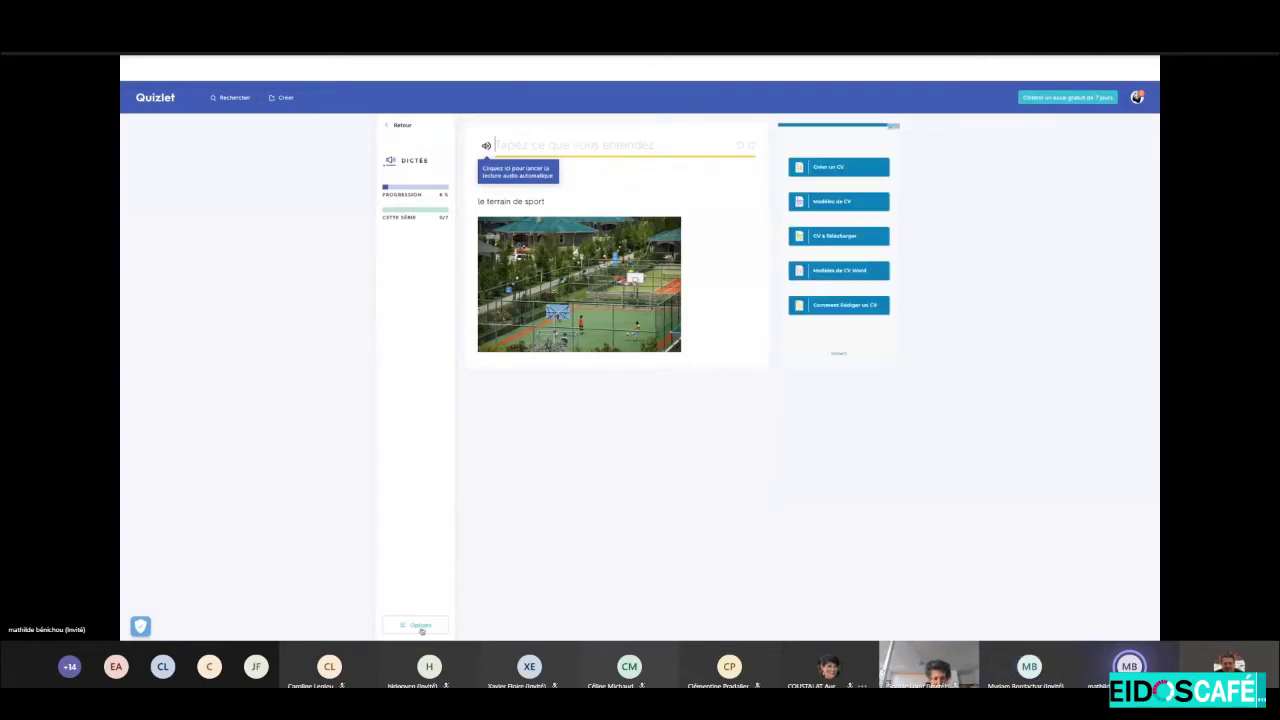
pyautogui.click(420, 626)
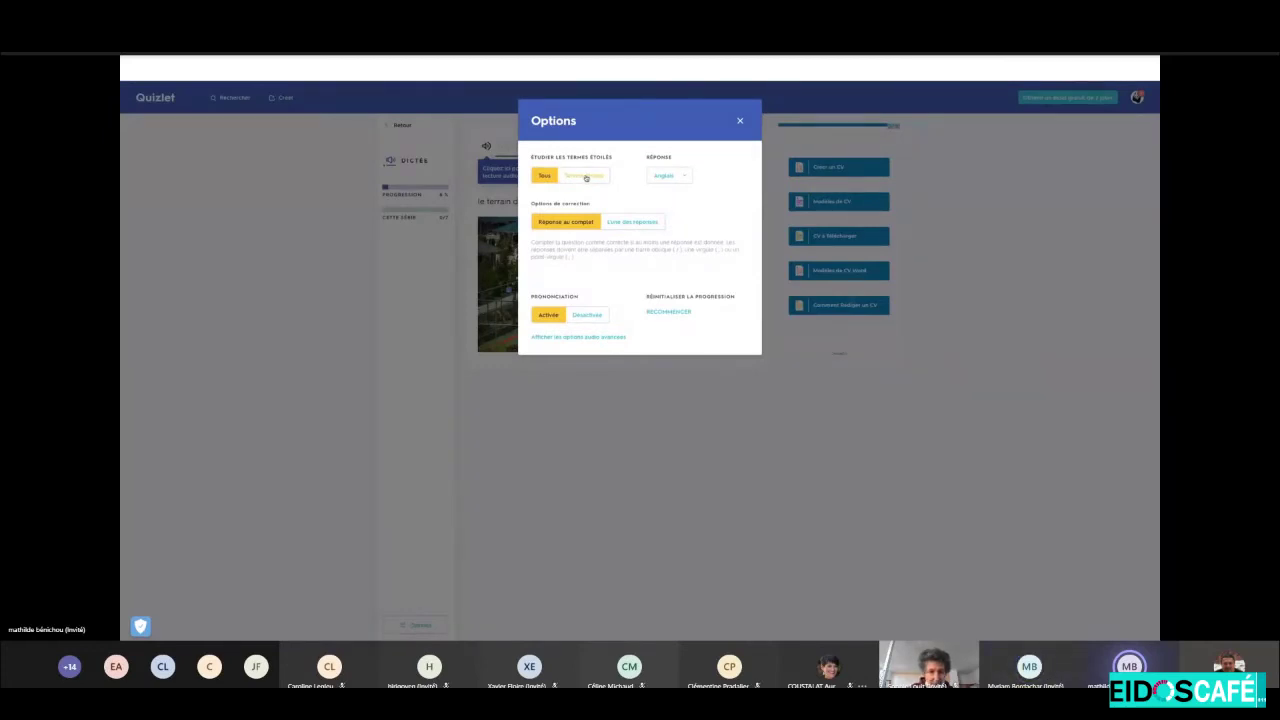
pyautogui.click(586, 176)
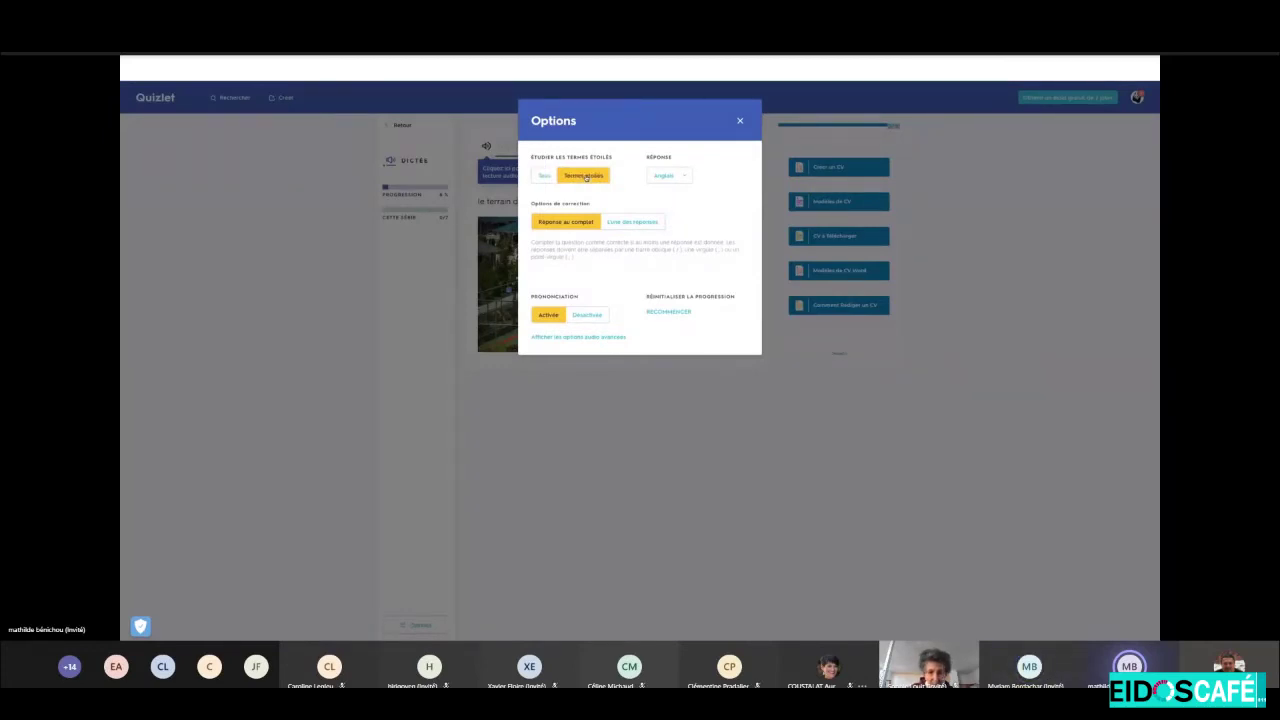
pyautogui.click(668, 176)
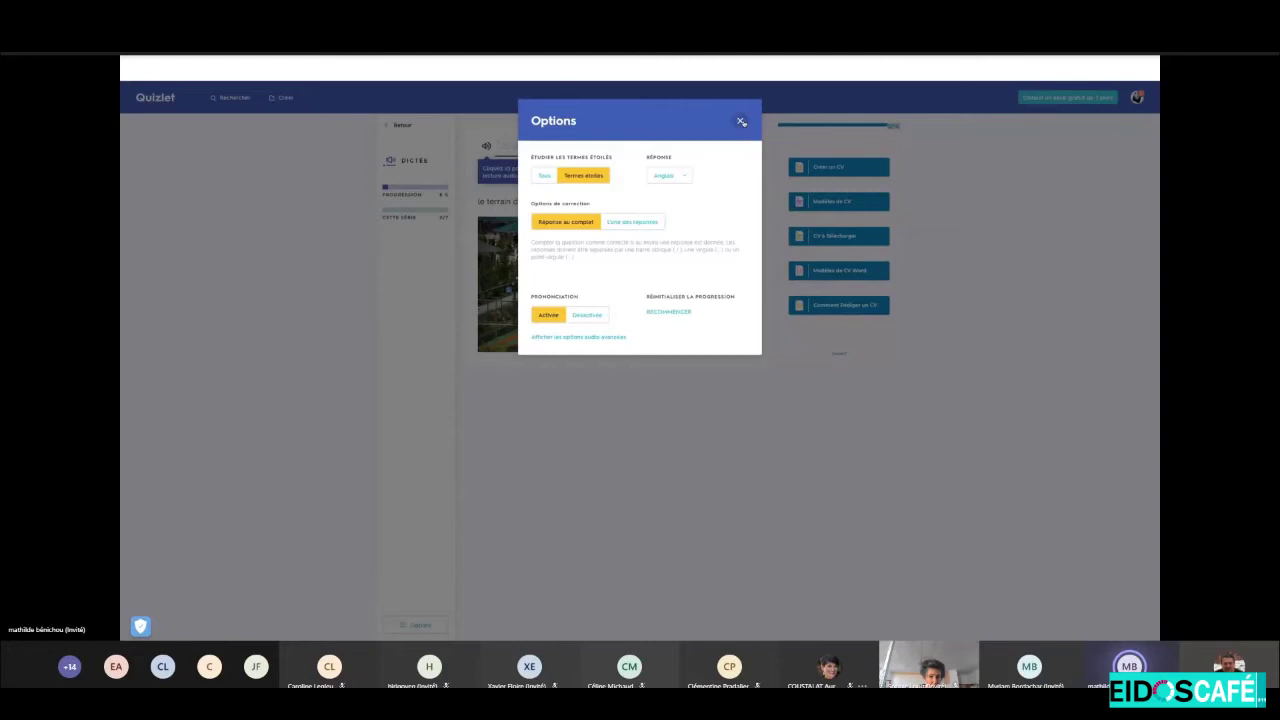
pyautogui.click(741, 121)
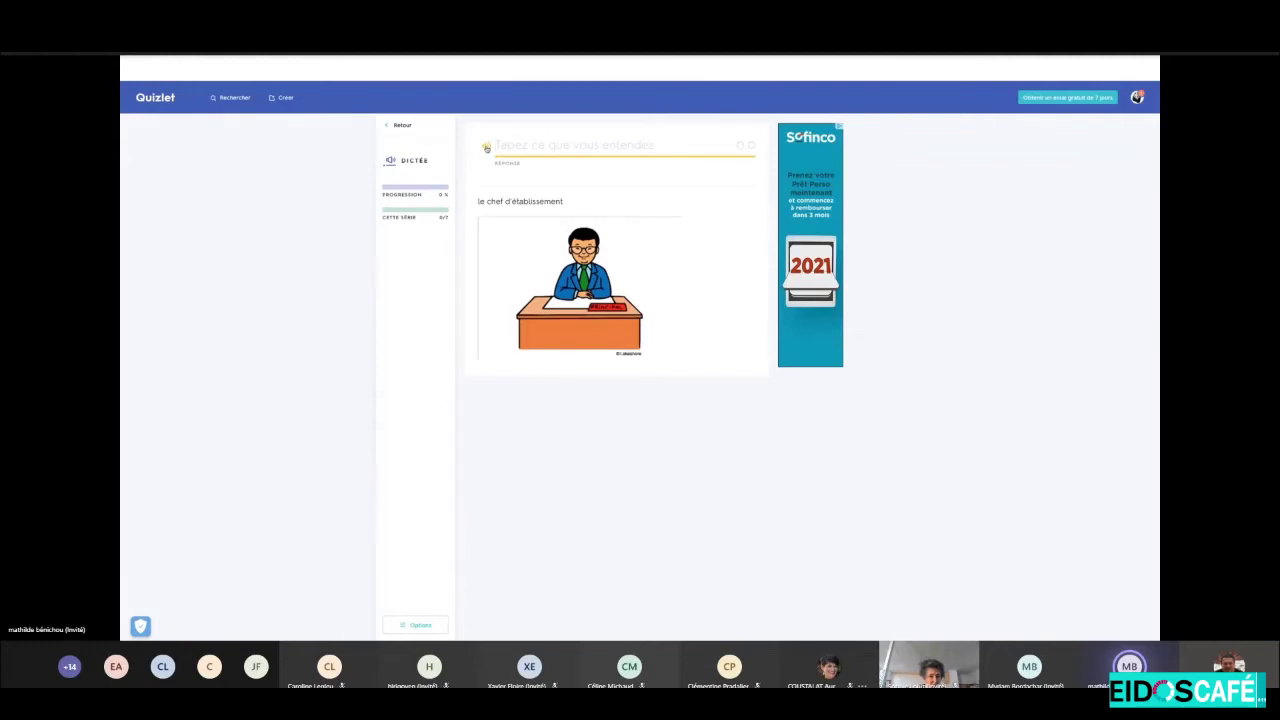
# Play the audio for "le chef d'établissement" and answer the dictation with "the school head".
pyautogui.click(486, 147)
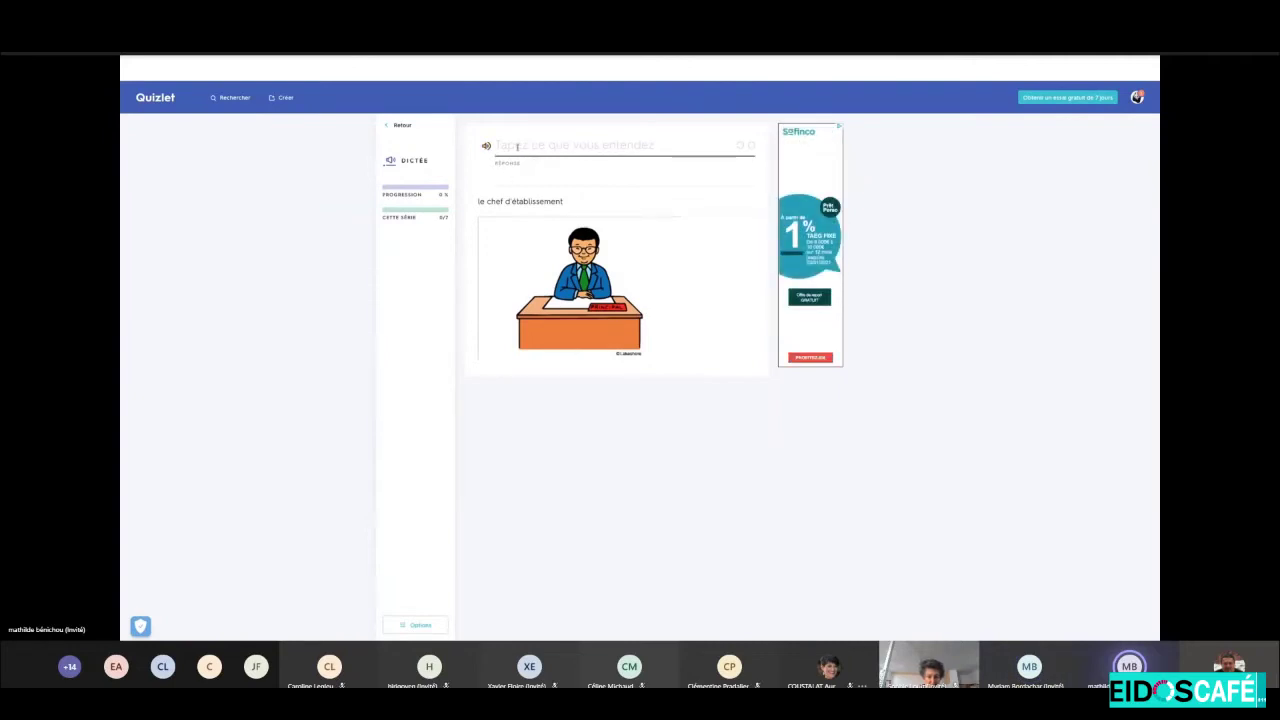
pyautogui.click(517, 147)
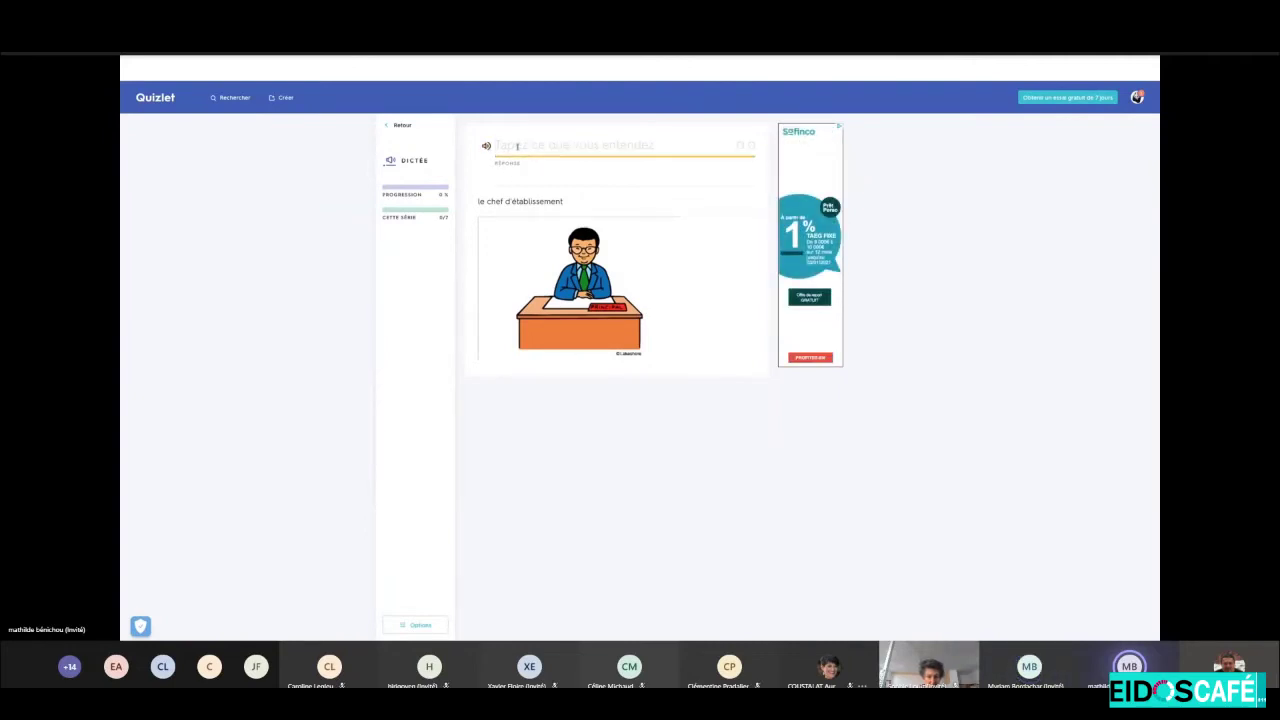
pyautogui.write('the schoo hea')
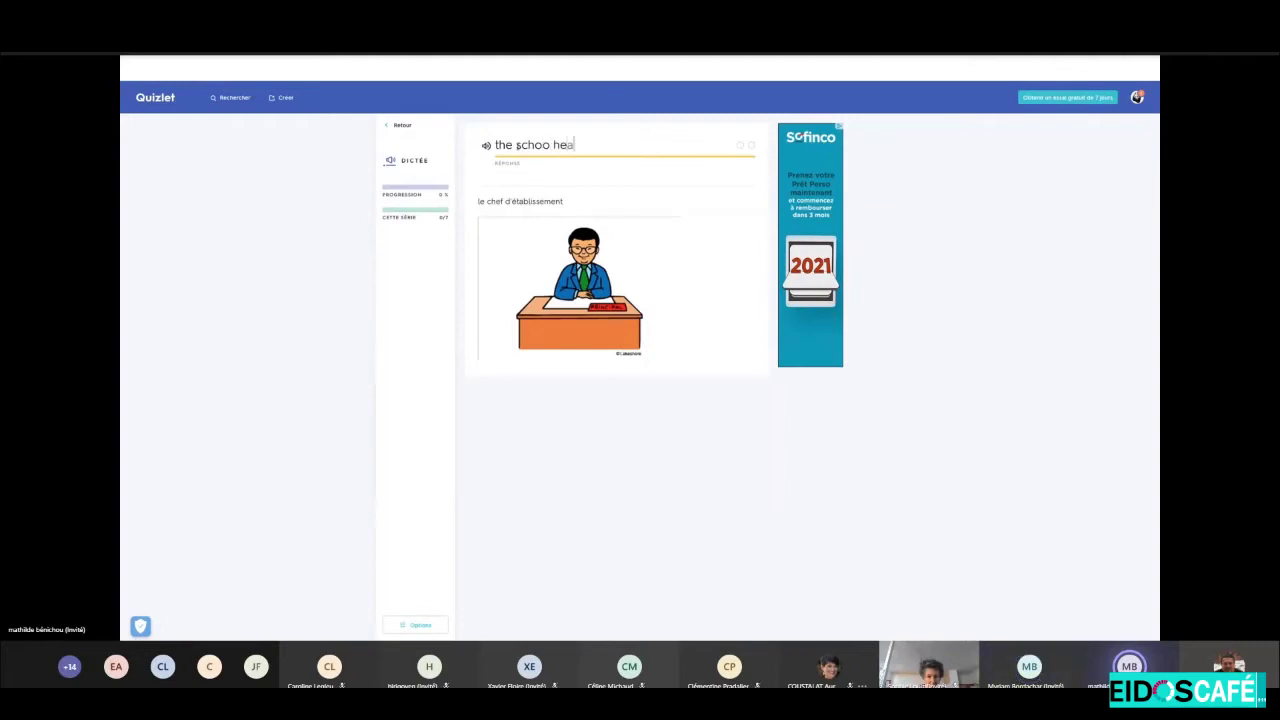
pyautogui.press('BackSpace')
pyautogui.press('BackSpace')
pyautogui.press('BackSpace')
pyautogui.press('BackSpace')
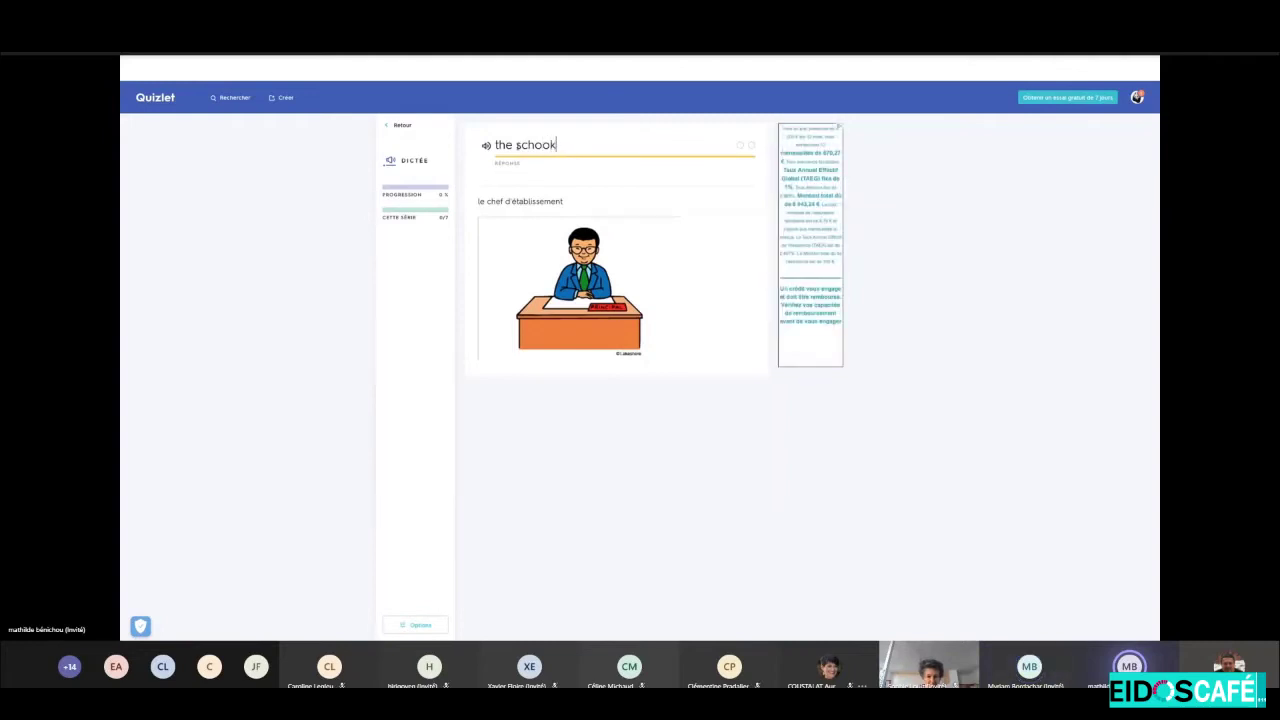
pyautogui.write('l head')
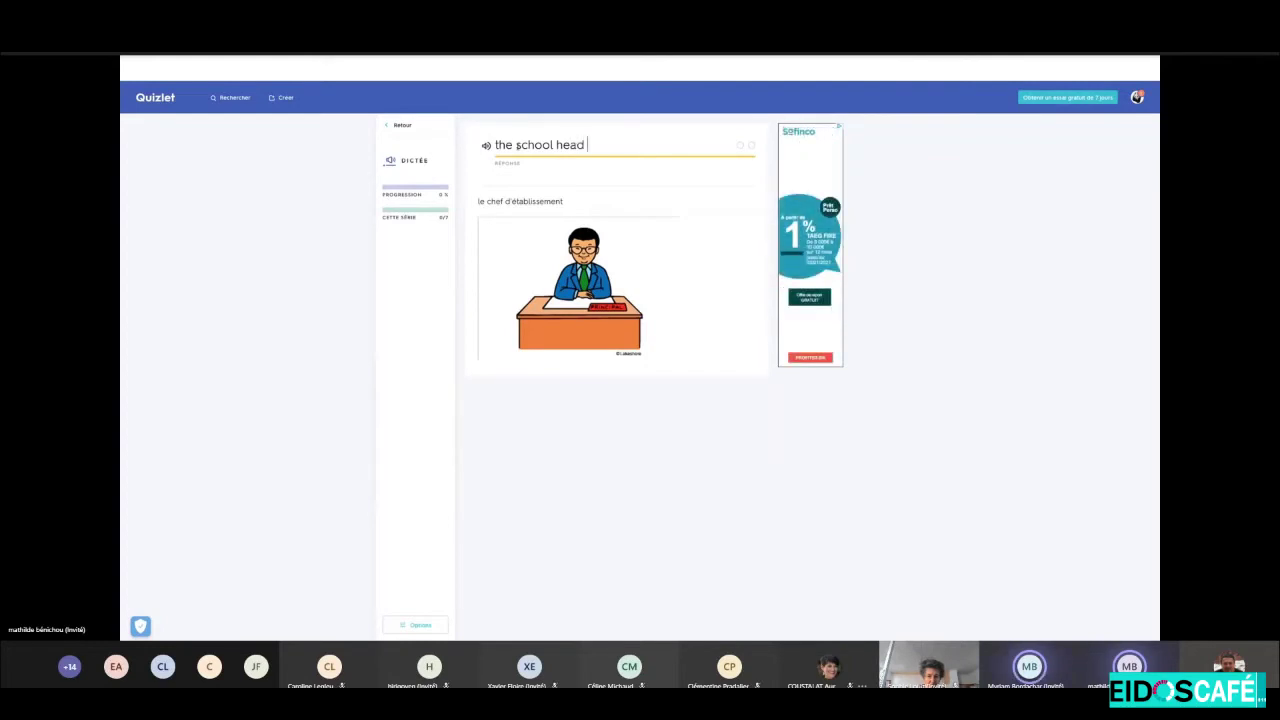
pyautogui.press('Return')
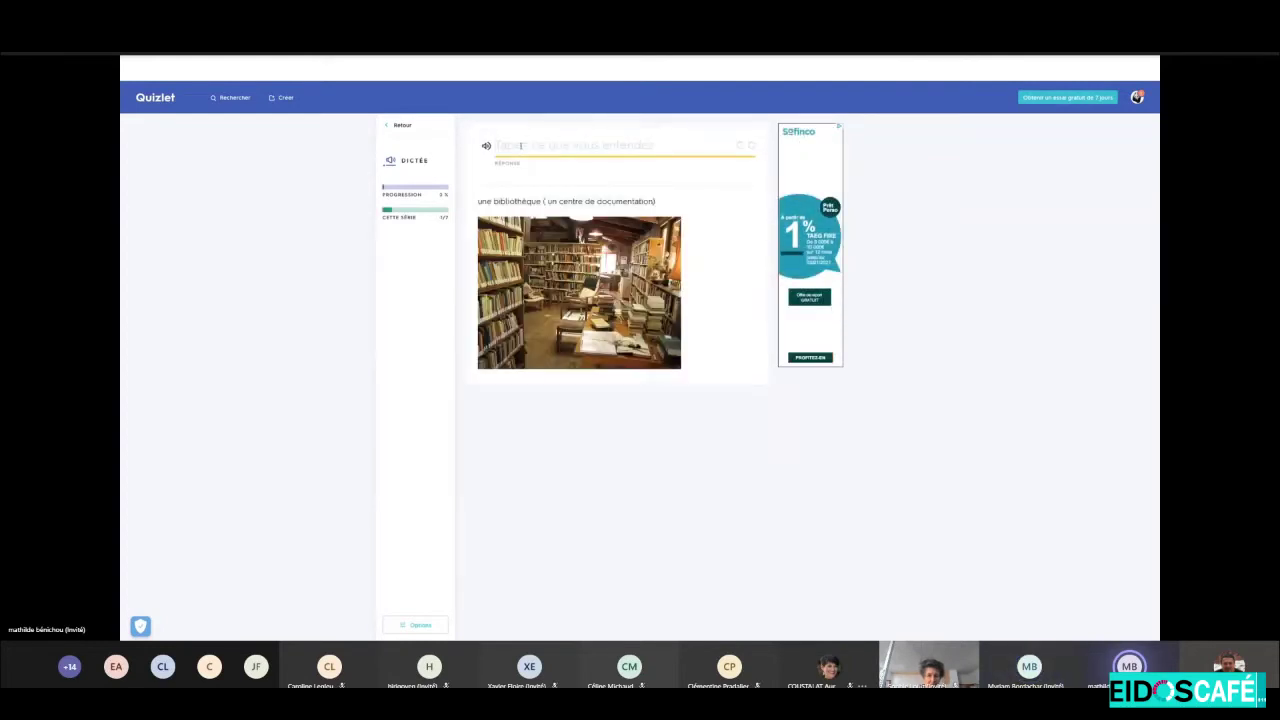
# Answer the dictation prompts for library, distance learning and blanket with "a library", "school on line" and "a blanket".
pyautogui.write('a library')
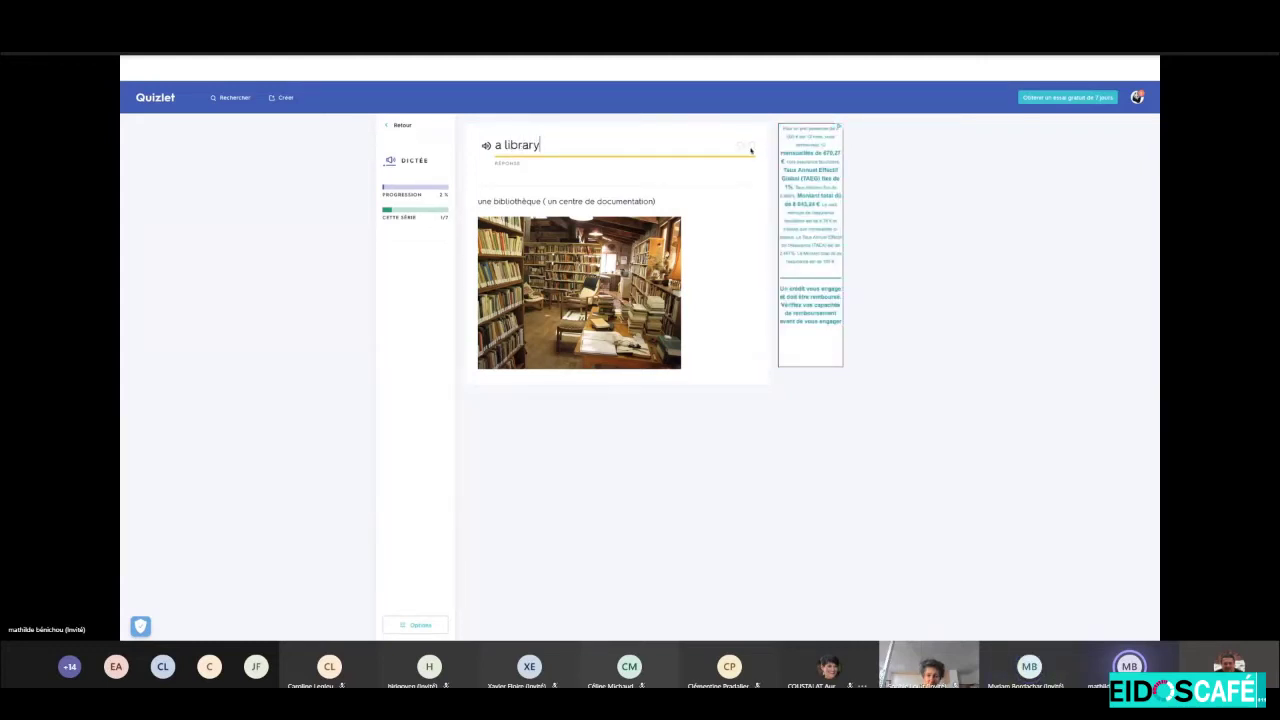
pyautogui.press('Return')
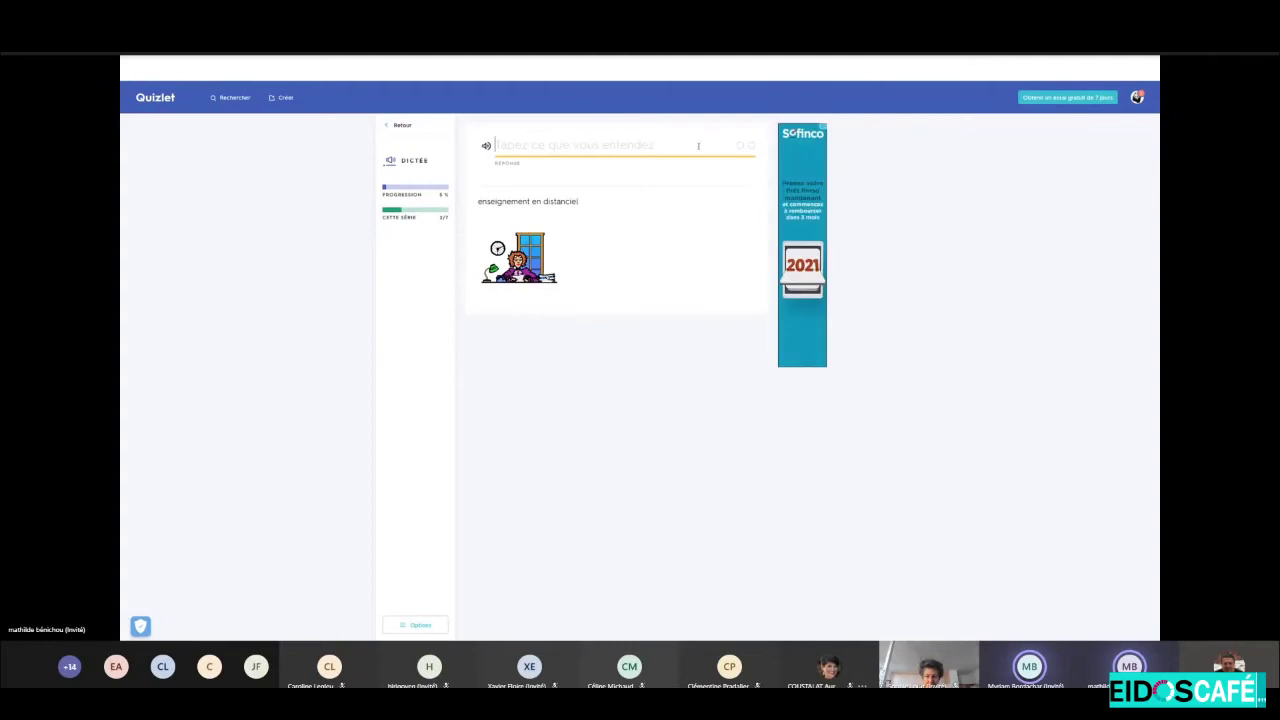
pyautogui.write('school on line')
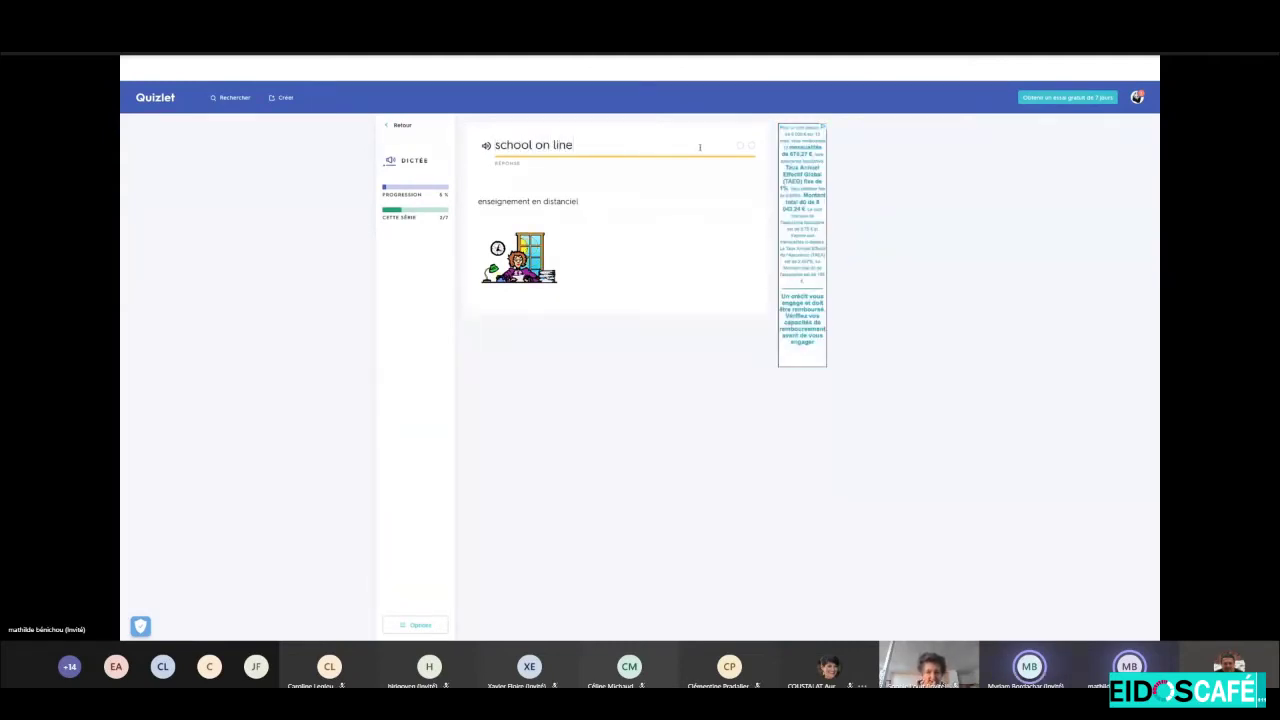
pyautogui.press('Return')
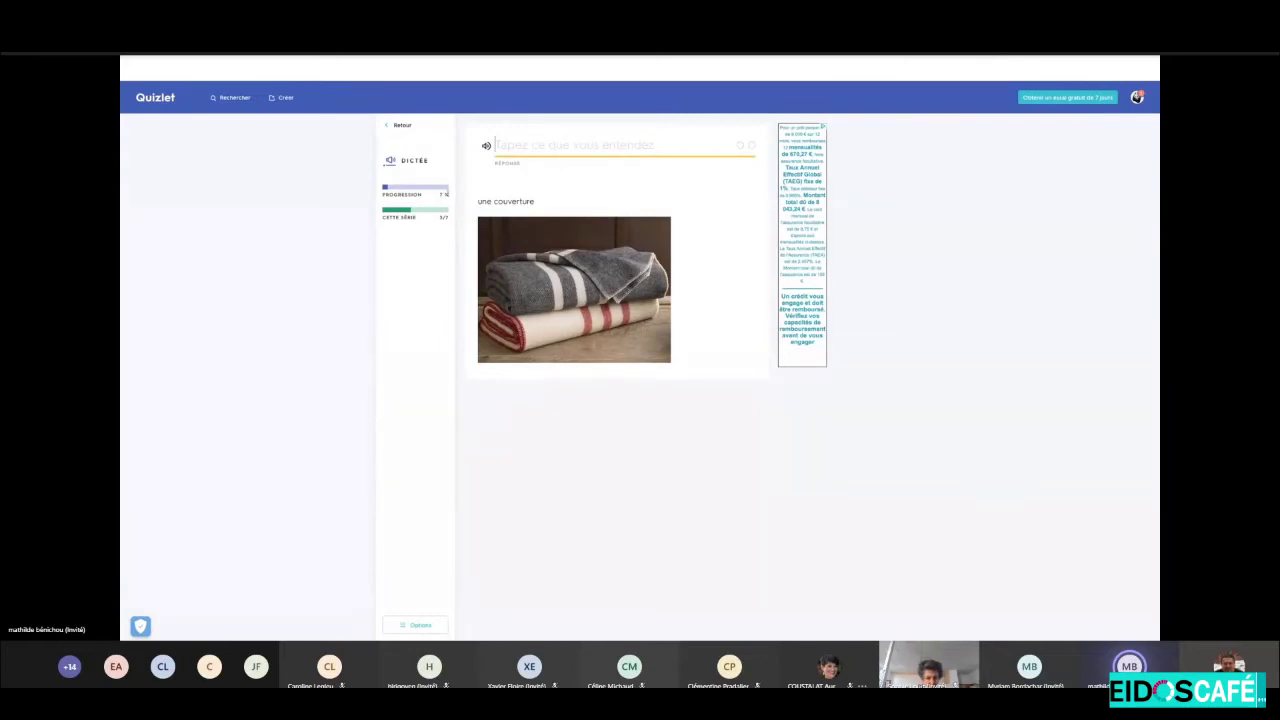
pyautogui.write('a blanket')
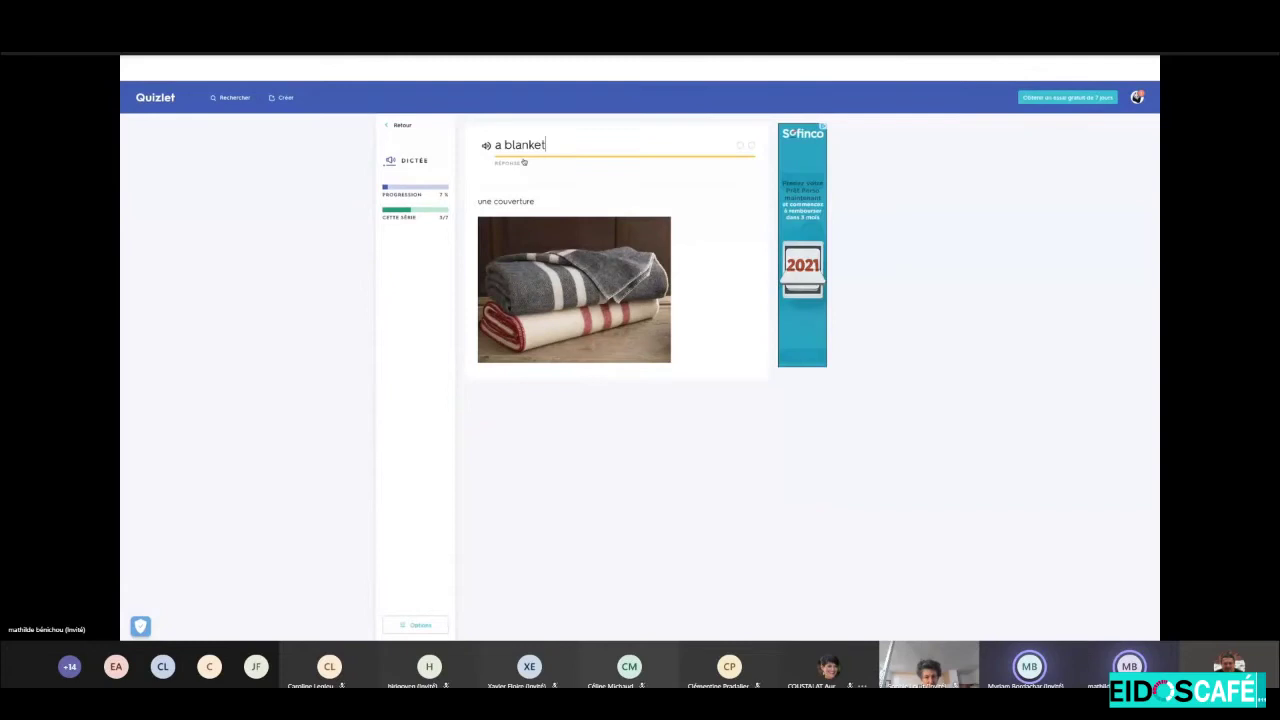
pyautogui.press('Return')
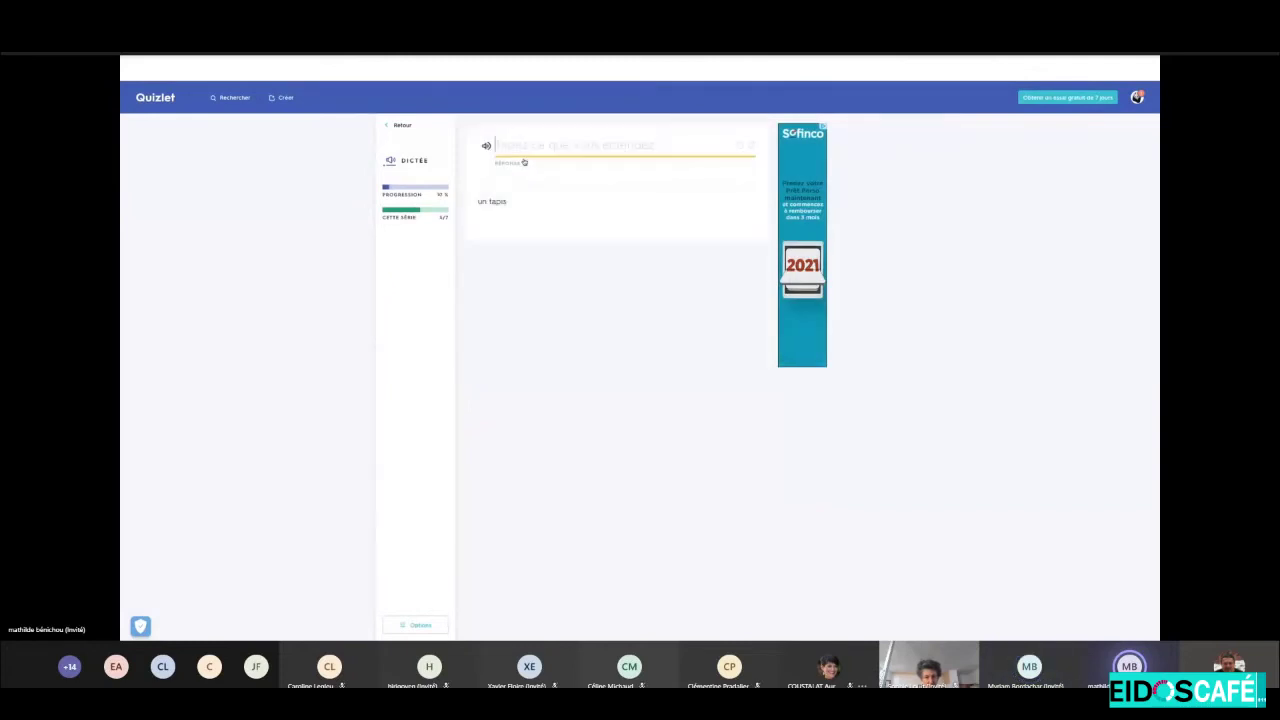
# Answer "un tapis" with "rug", and "ruban adhésif" with "celotape" and the retyped spelling "cellotape".
pyautogui.write('rug')
pyautogui.press('Return')
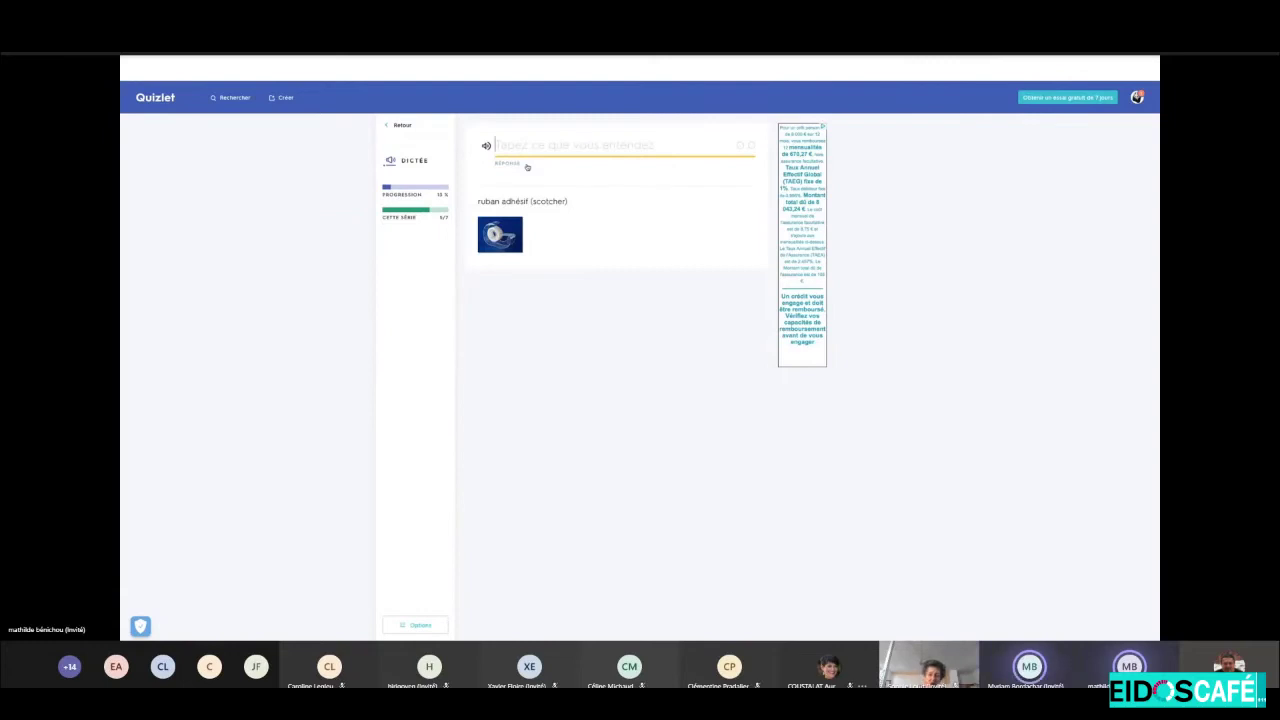
pyautogui.write('celotape')
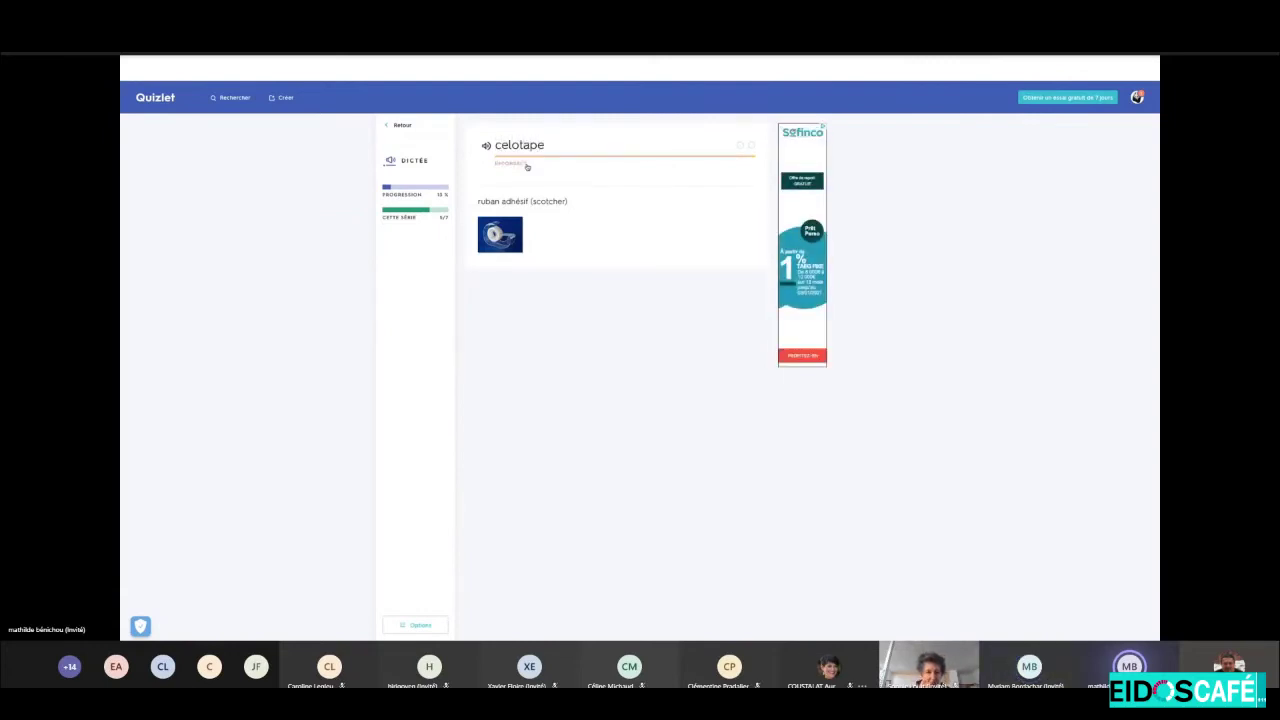
pyautogui.press('Return')
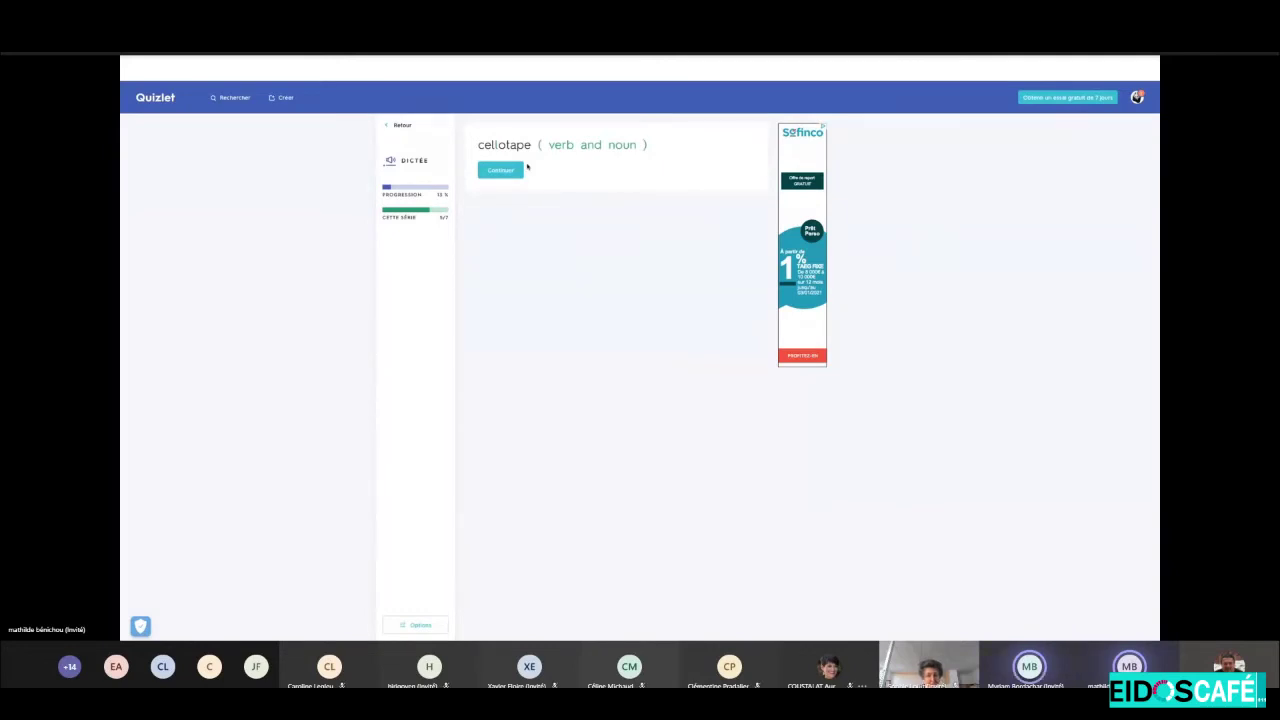
pyautogui.press('Return')
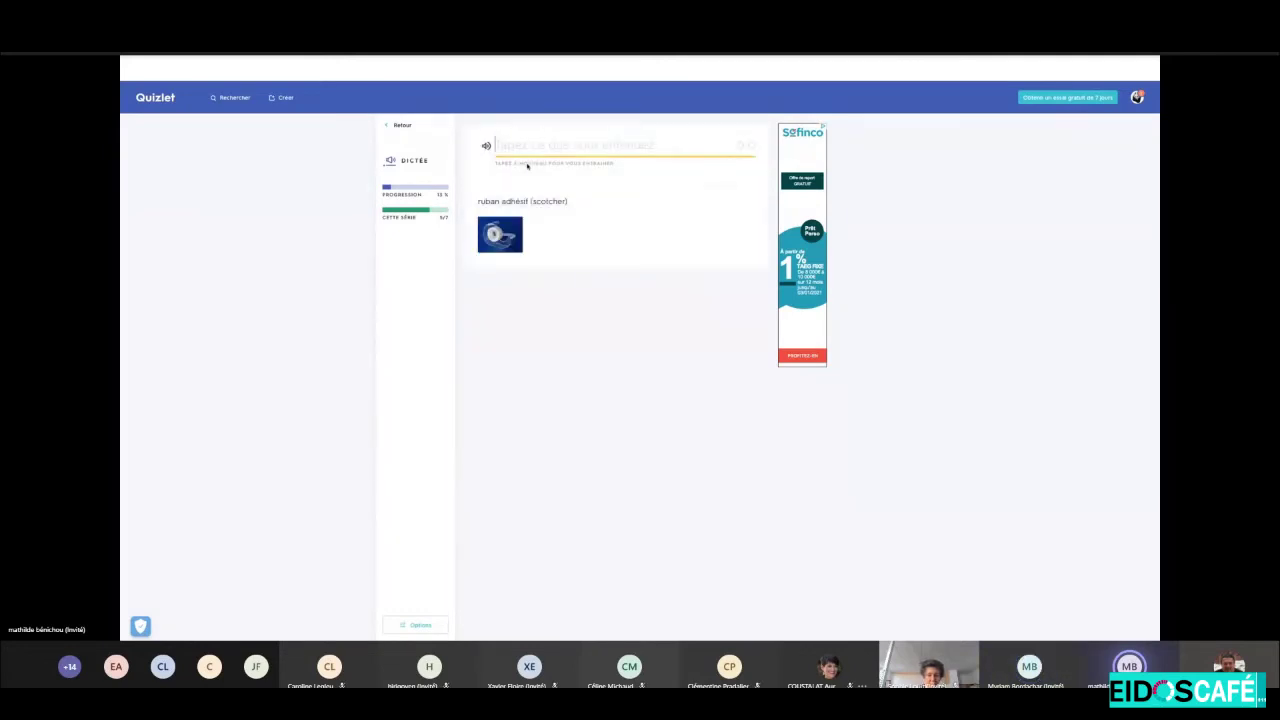
pyautogui.write('cellotape')
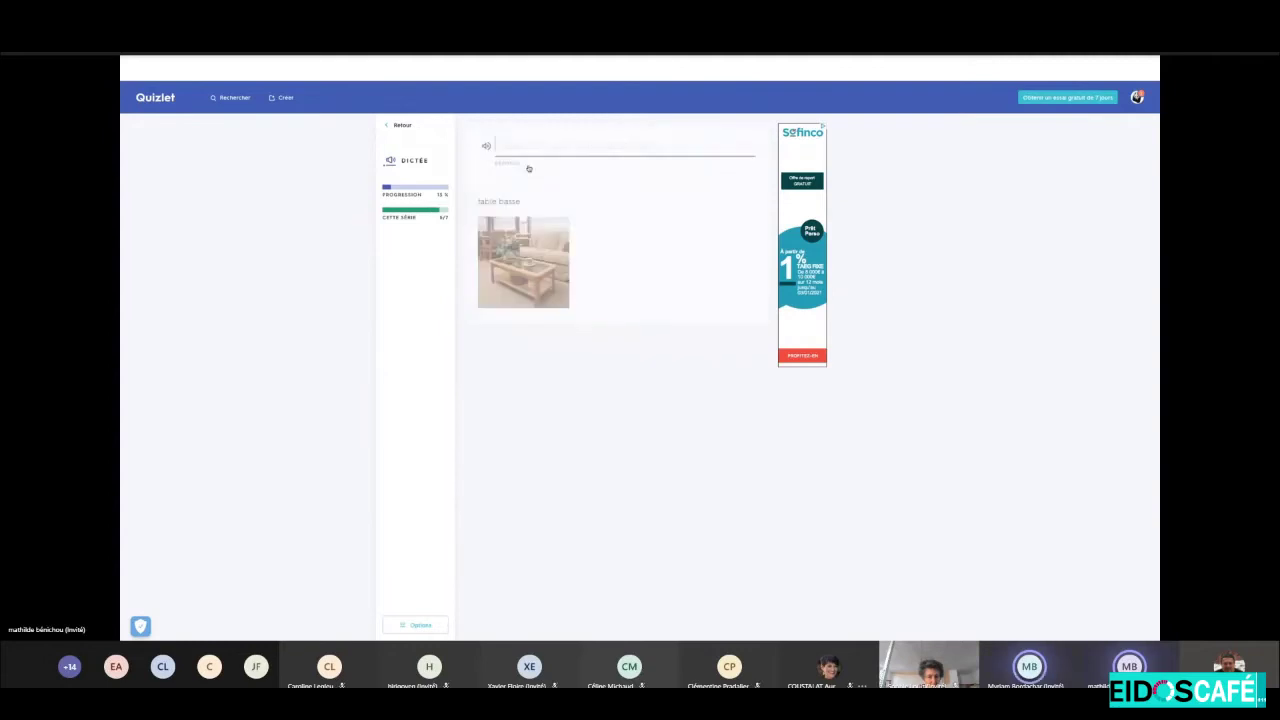
# Answer the "table basse" dictation with misspelled attempts including "coffee tabel", and retype it correctly as "coffee table".
pyautogui.write('kofeteibl')
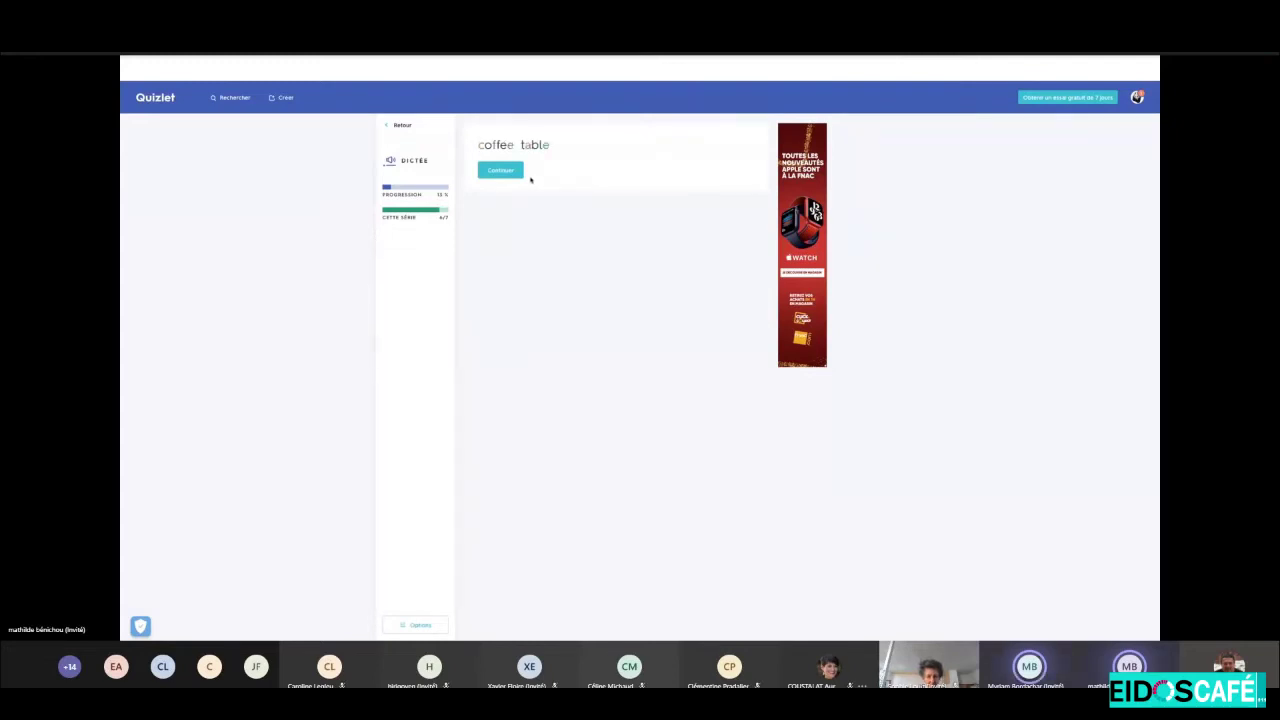
pyautogui.click(508, 172)
pyautogui.write('coffee')
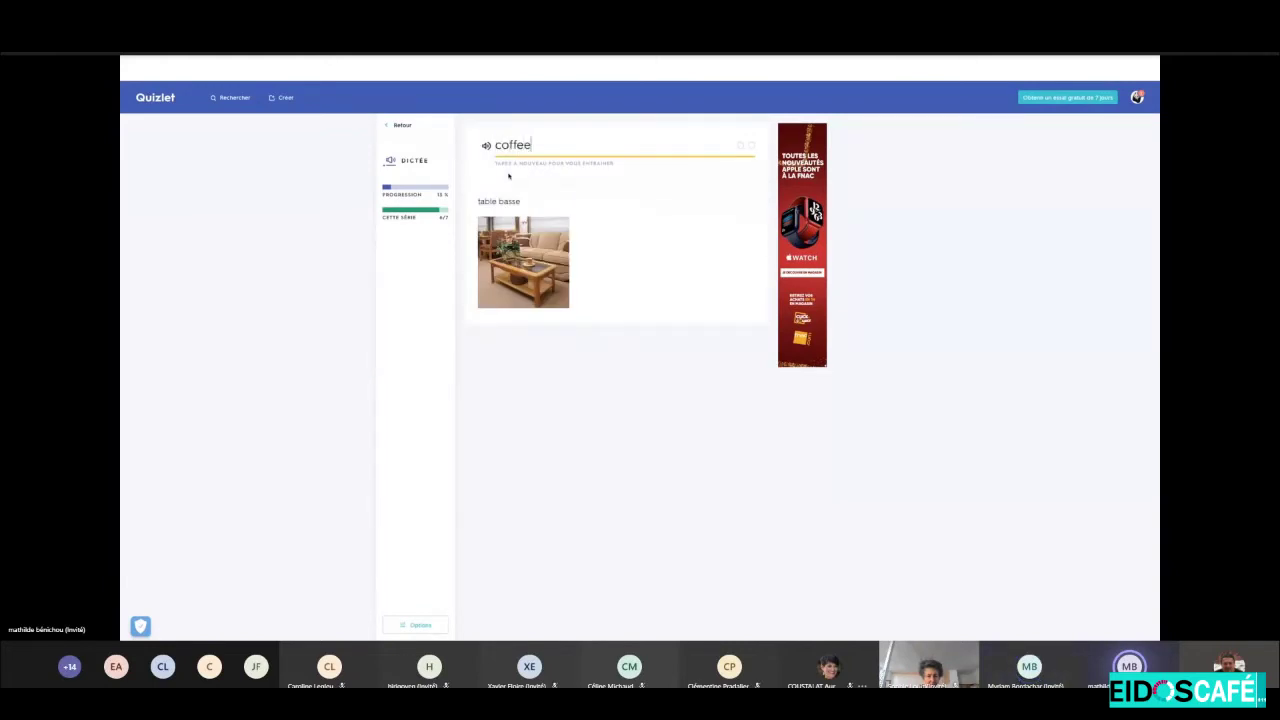
pyautogui.write(' tabel')
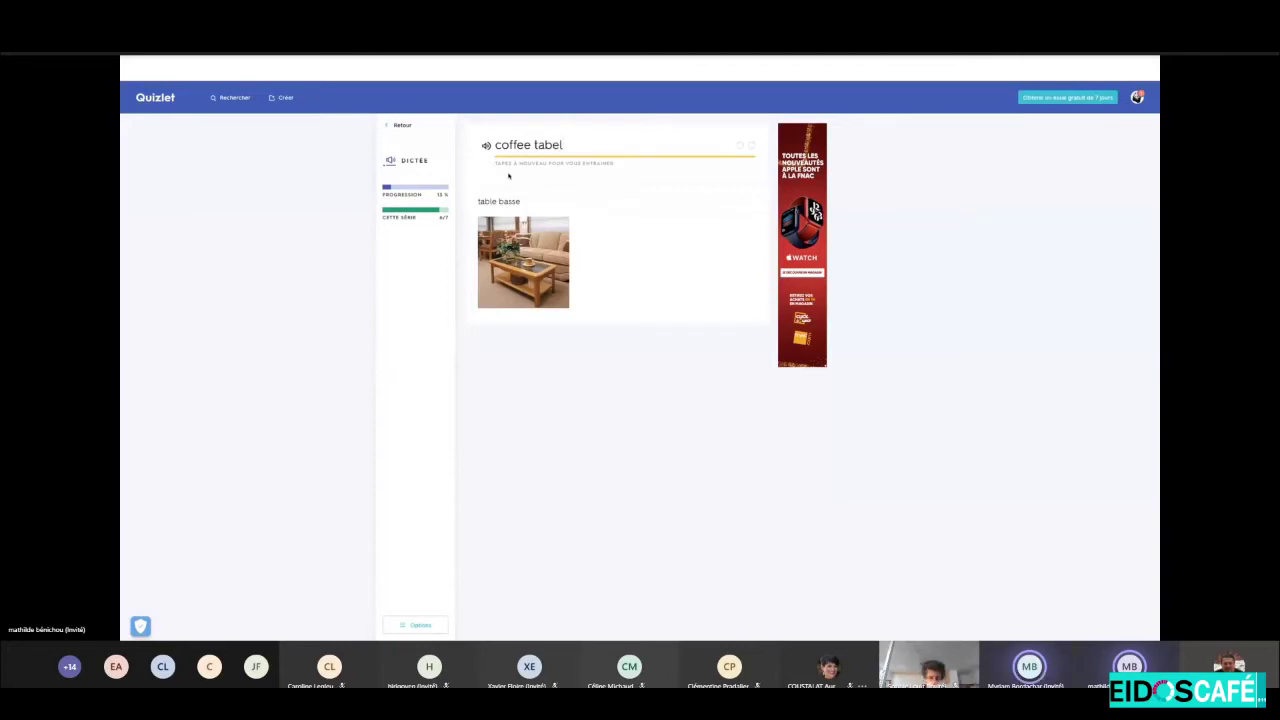
pyautogui.press('Return')
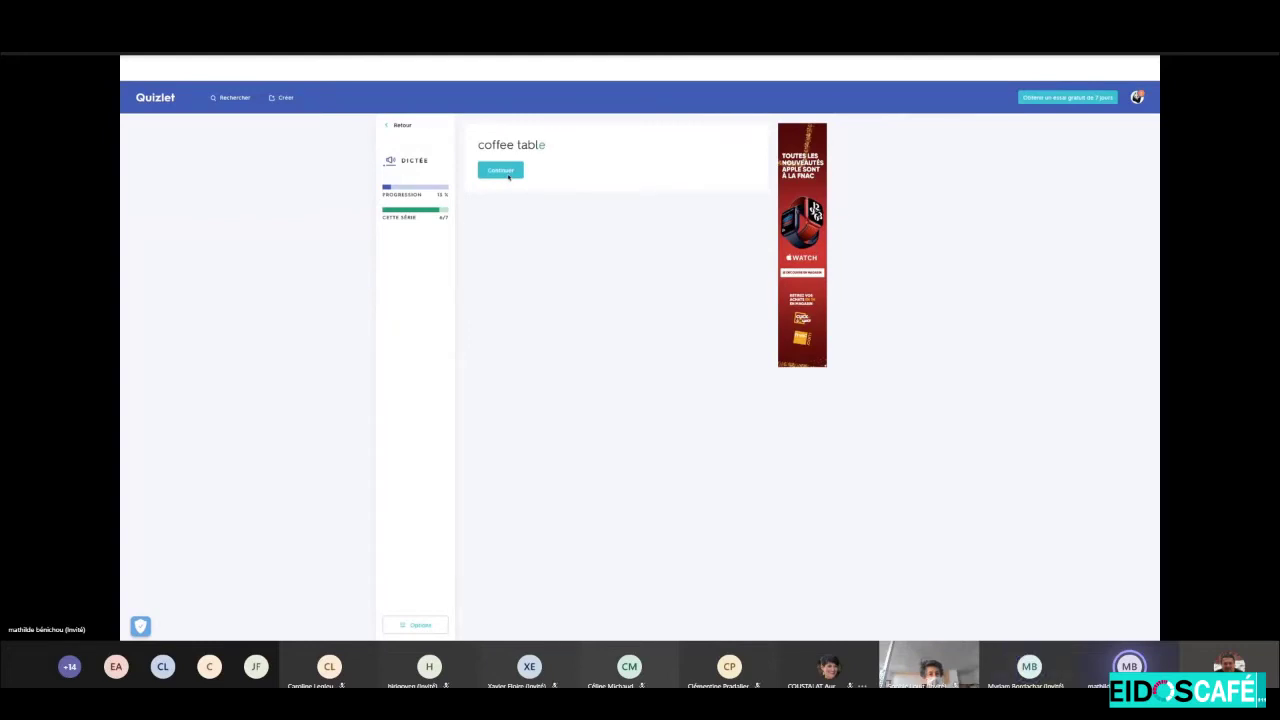
pyautogui.click(509, 174)
pyautogui.write('coffee table')
pyautogui.press('Return')
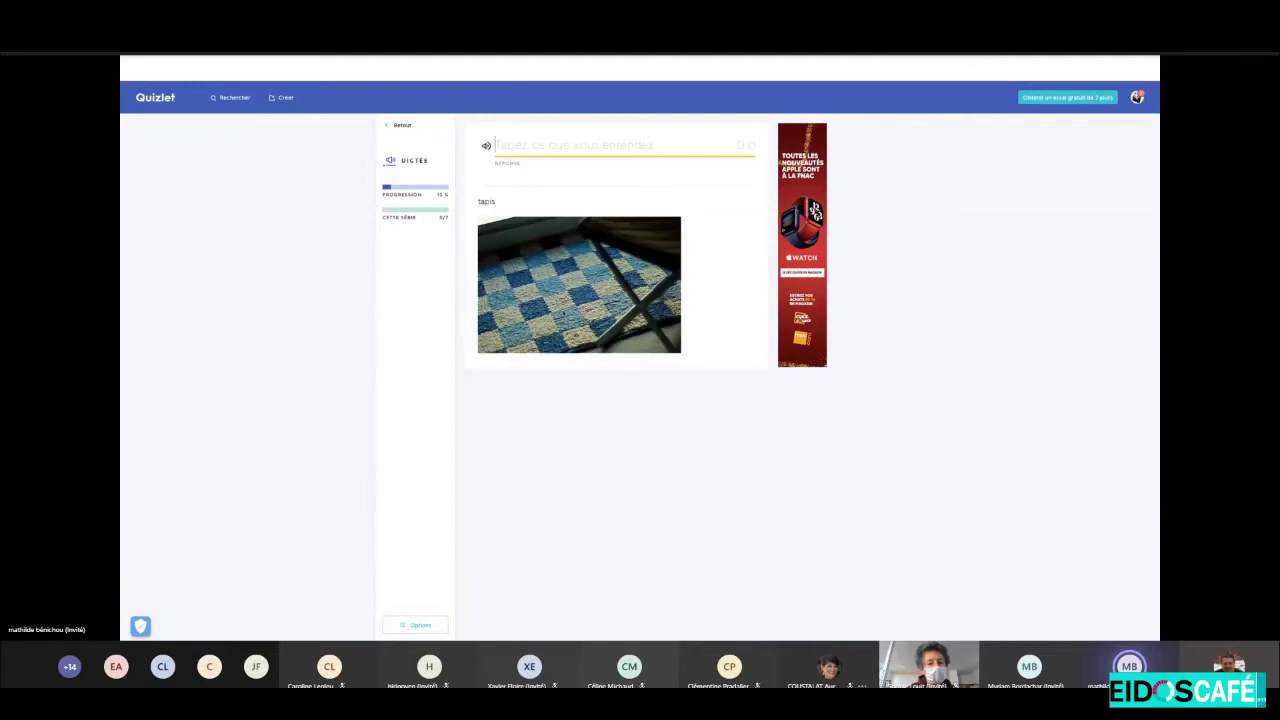
# Answer the "tapis" dictation with "carpet" and leave Dictée mode for the set's page.
pyautogui.write('Carpet')
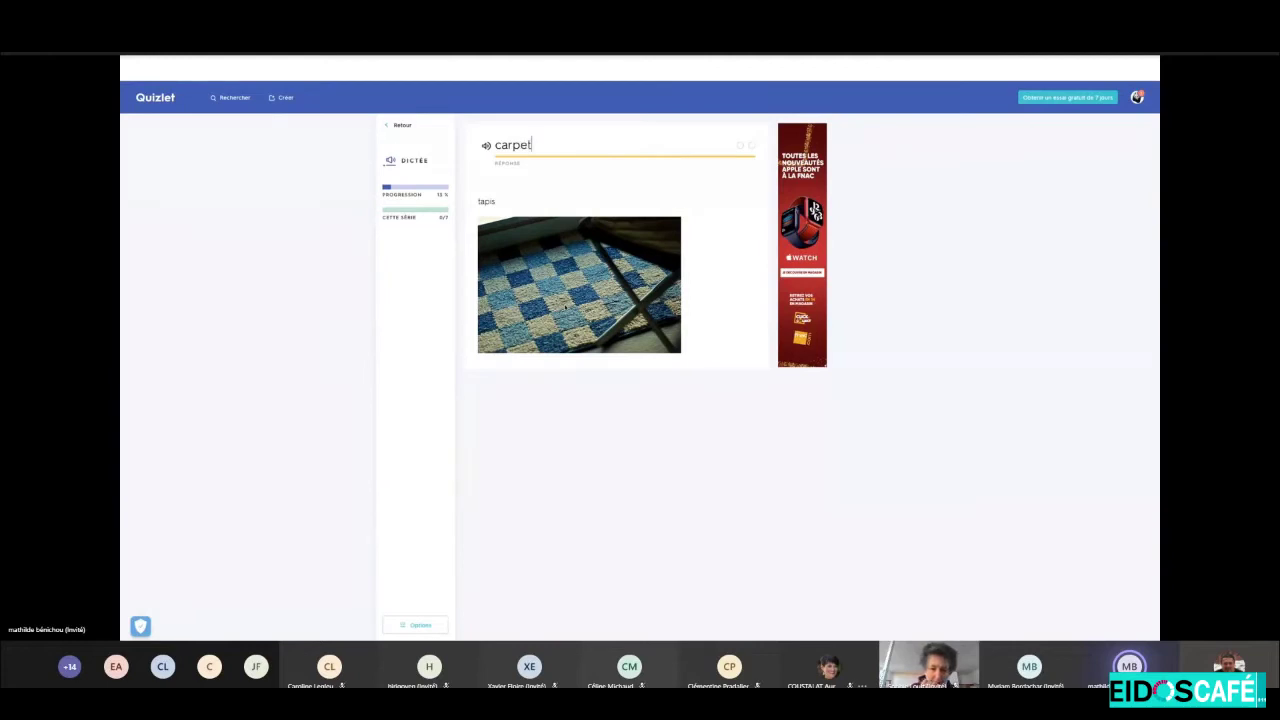
pyautogui.press('Return')
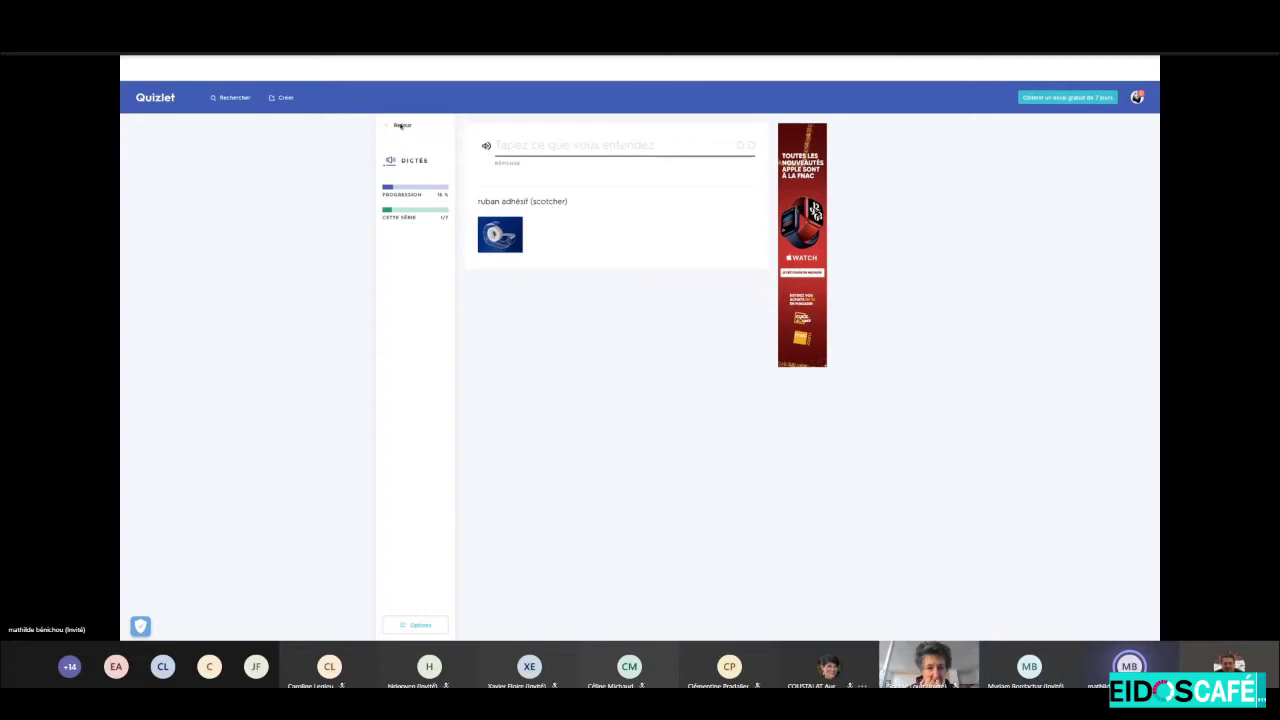
pyautogui.click(400, 126)
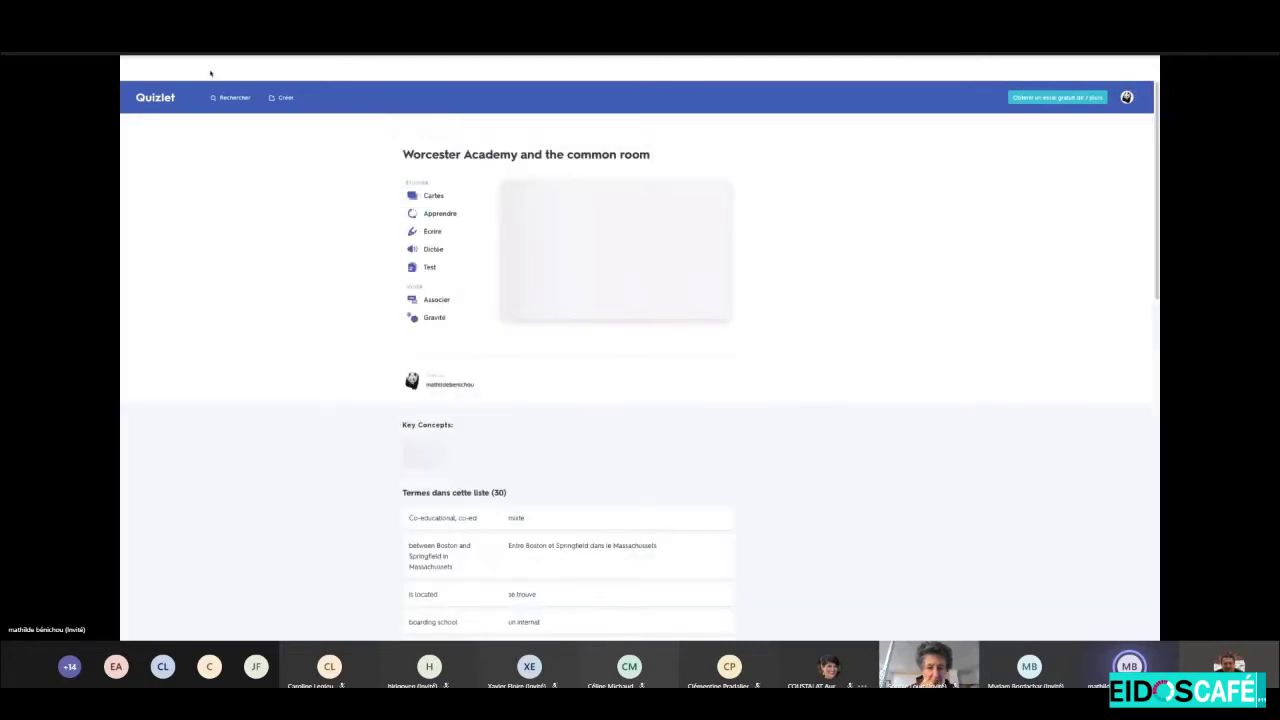
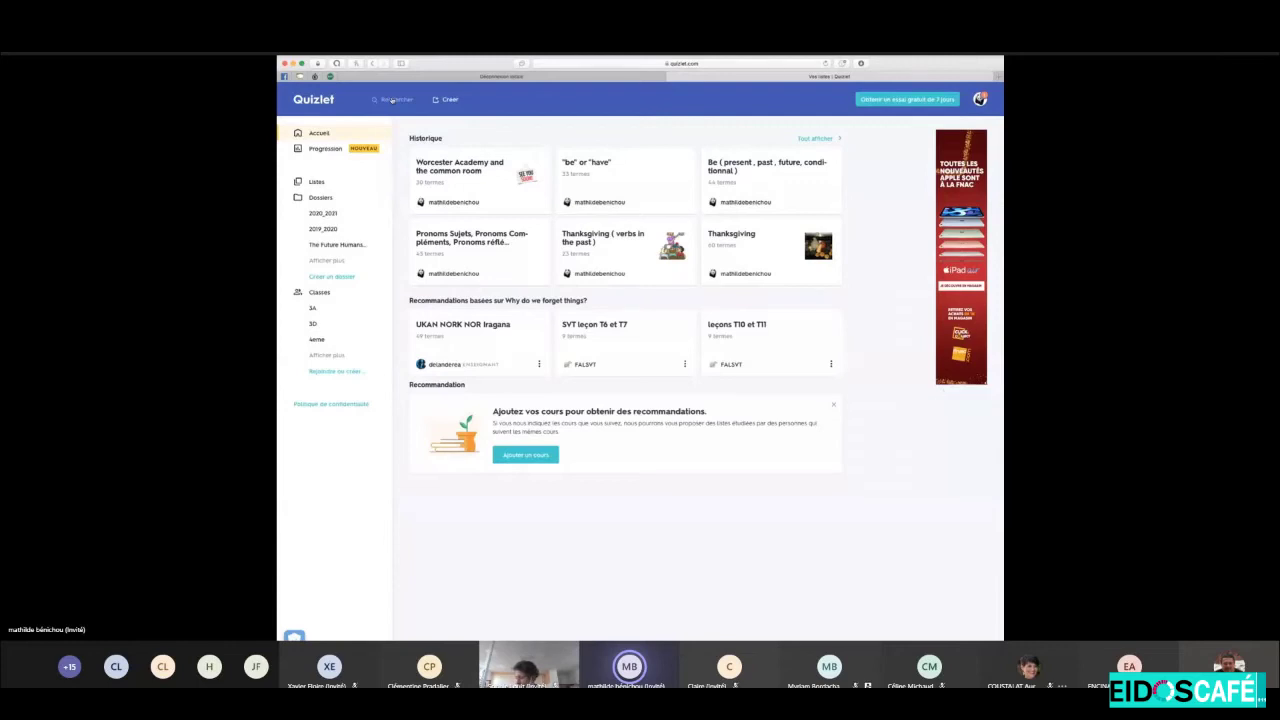
# Start a new study list titled "Donald Trump and the elections", leaving its description empty.
pyautogui.click(449, 100)
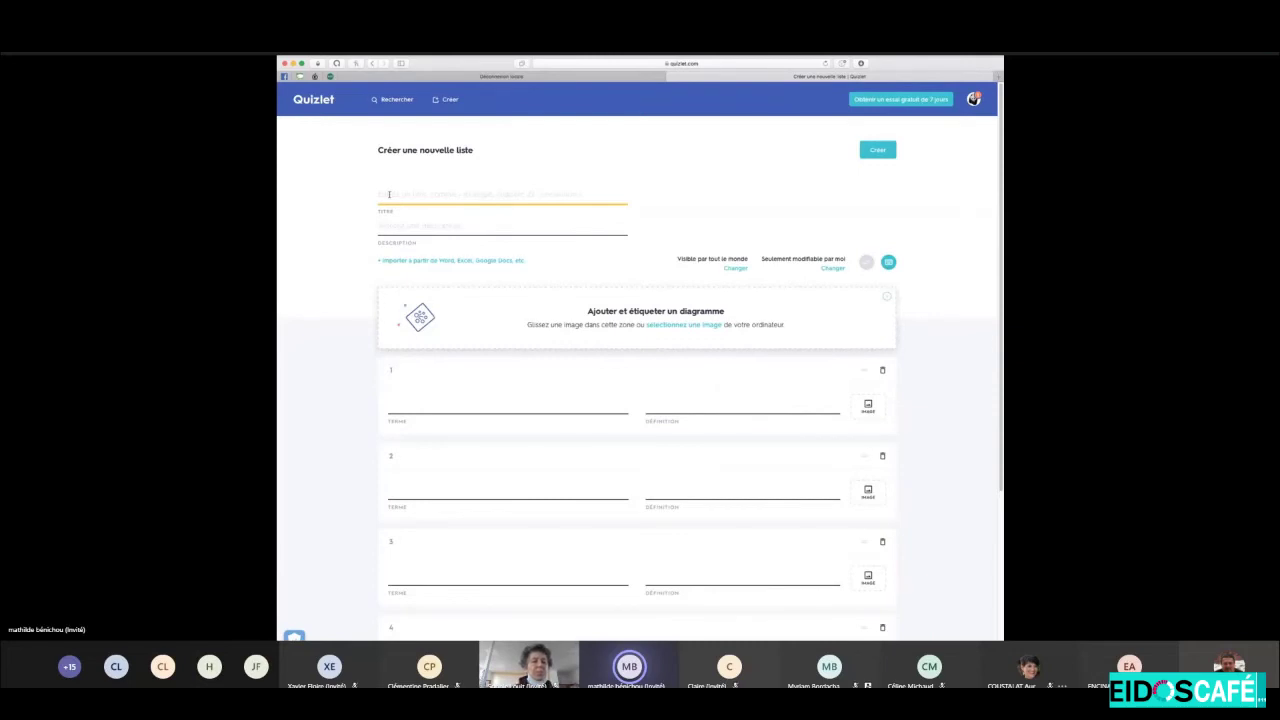
pyautogui.write('Dopa')
pyautogui.write('ld Tr')
pyautogui.write('ump')
pyautogui.write(' and the elec')
pyautogui.write('tions')
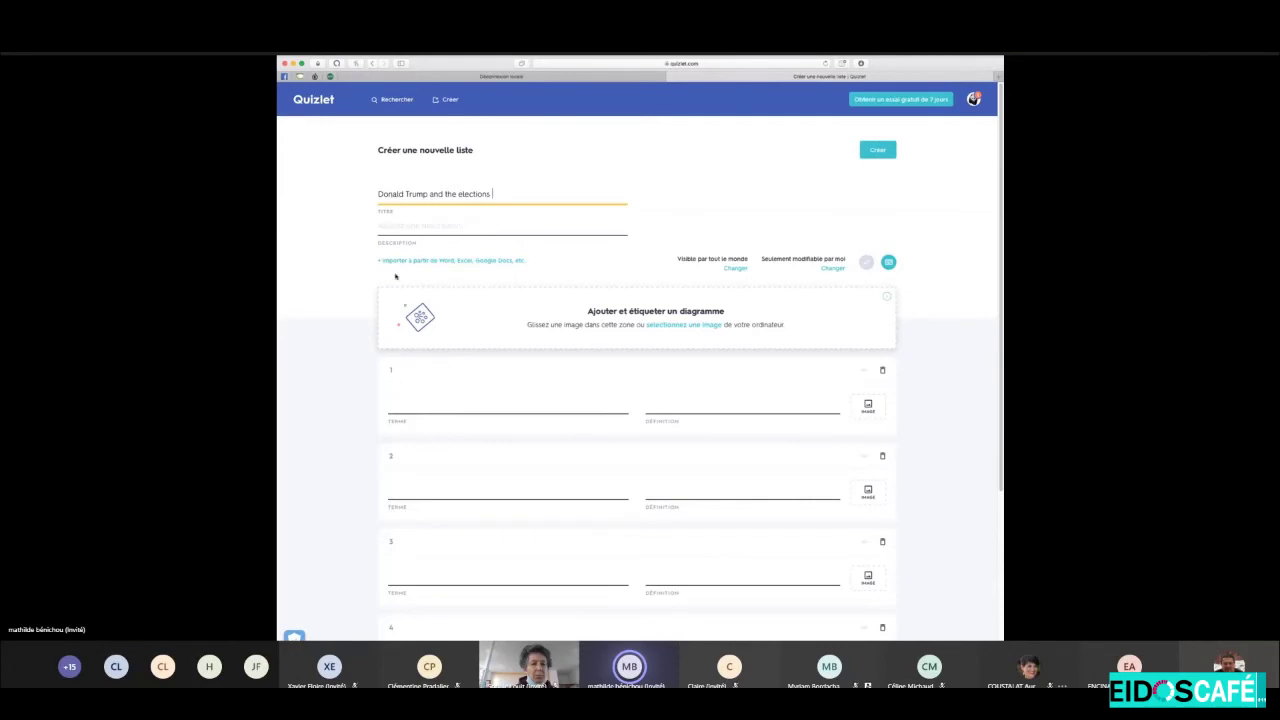
pyautogui.click(408, 226)
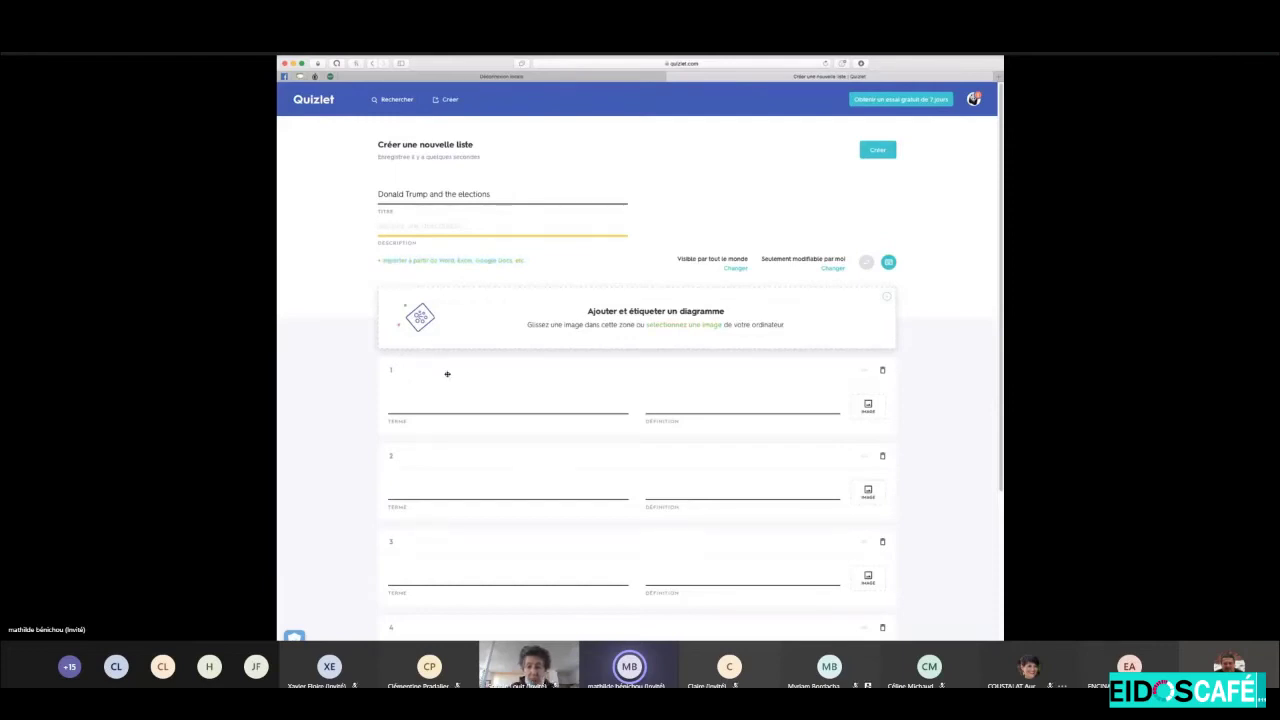
# Fill in the first card with the term "carte" and the definition "card".
pyautogui.click(461, 405)
pyautogui.write('carte')
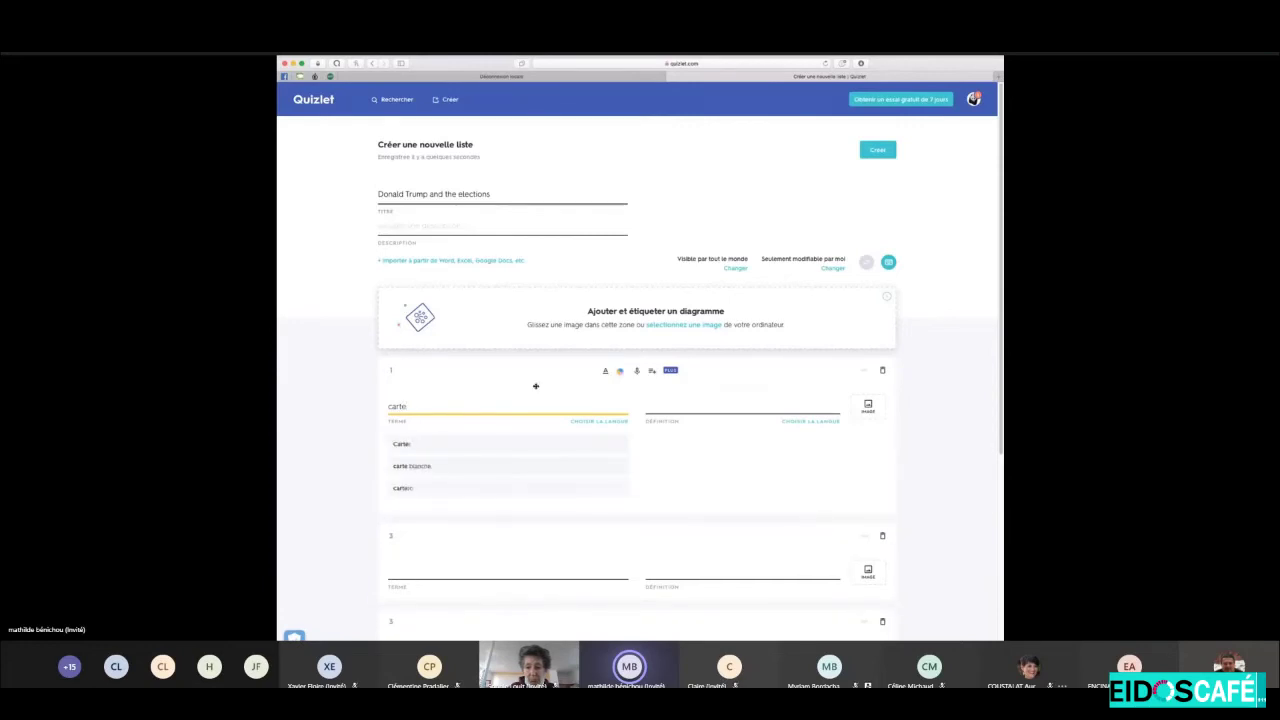
pyautogui.click(652, 407)
pyautogui.write('card')
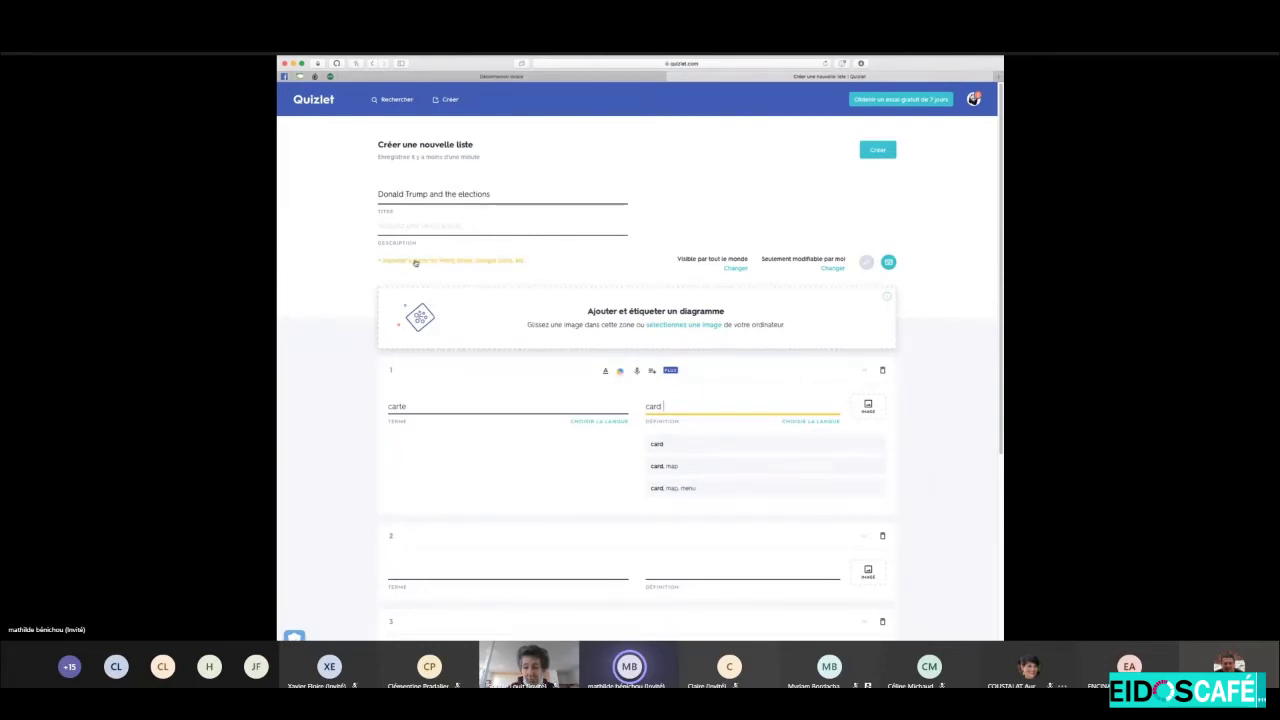
# Import the copied English–French vocabulary as cards, using Tab between term and definition and Nouvelle rangée between cards.
pyautogui.click(415, 262)
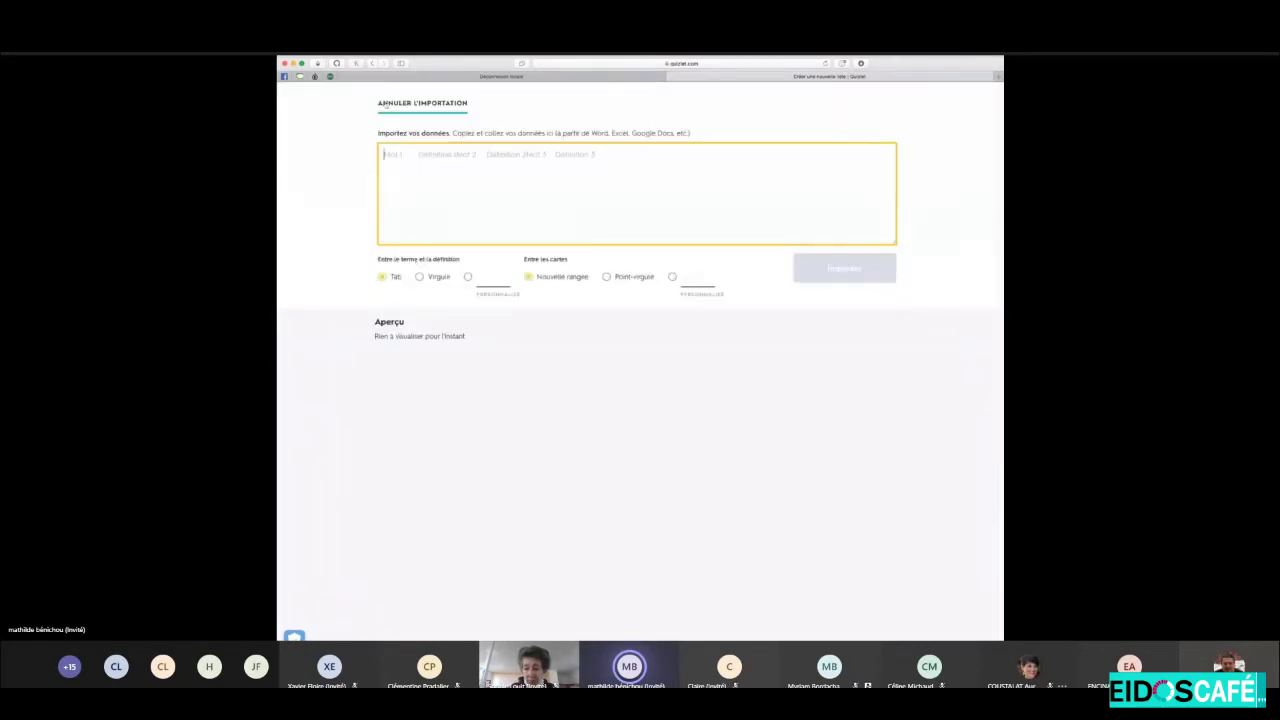
pyautogui.press('super+Tab')
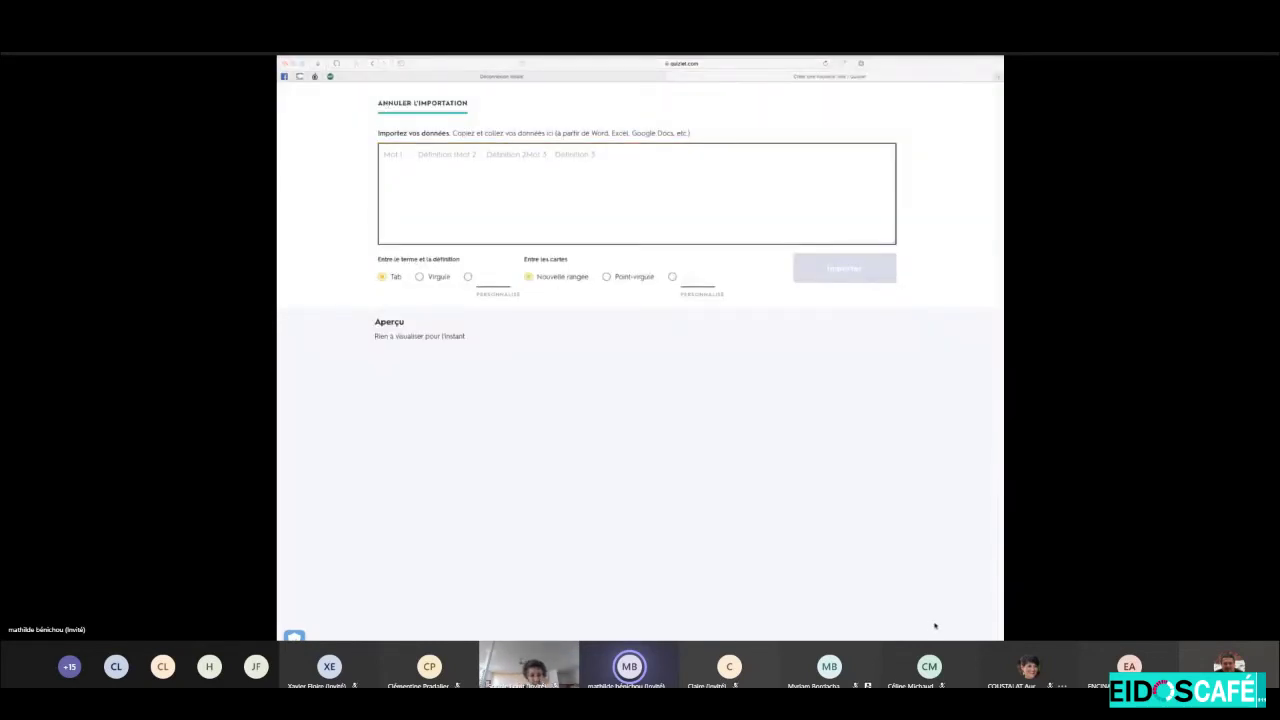
pyautogui.click(309, 315)
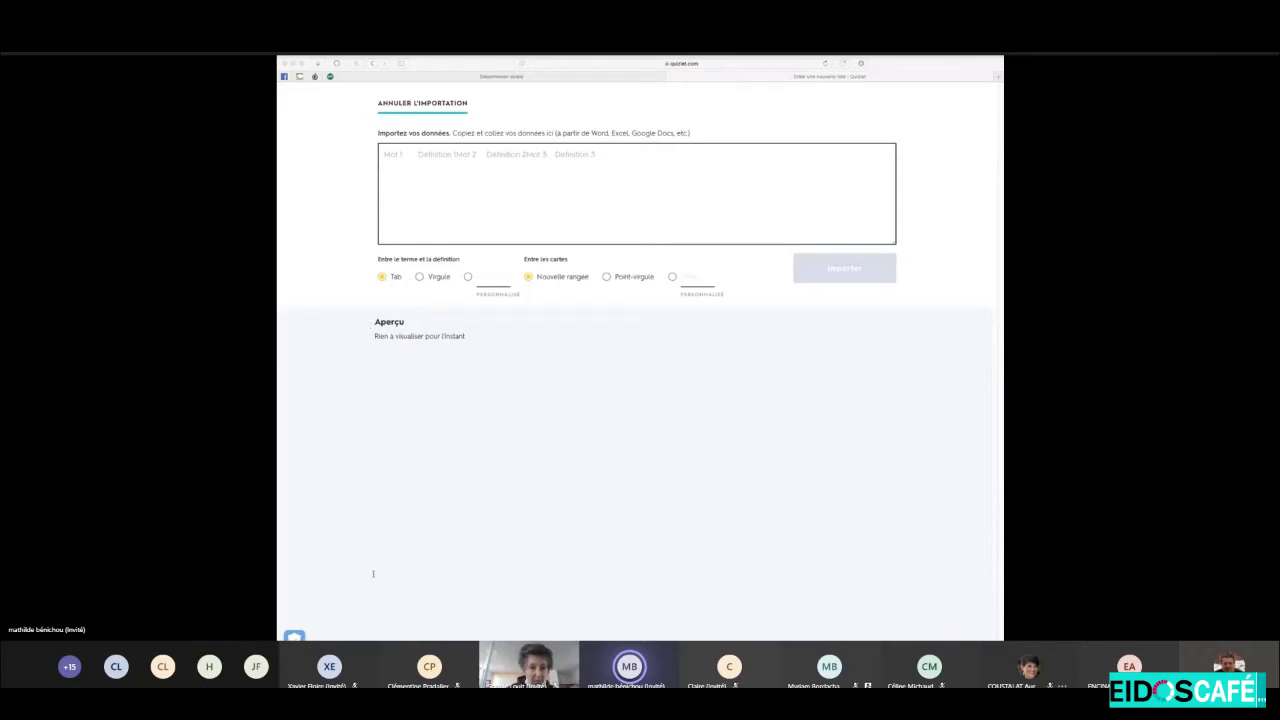
pyautogui.click(421, 167)
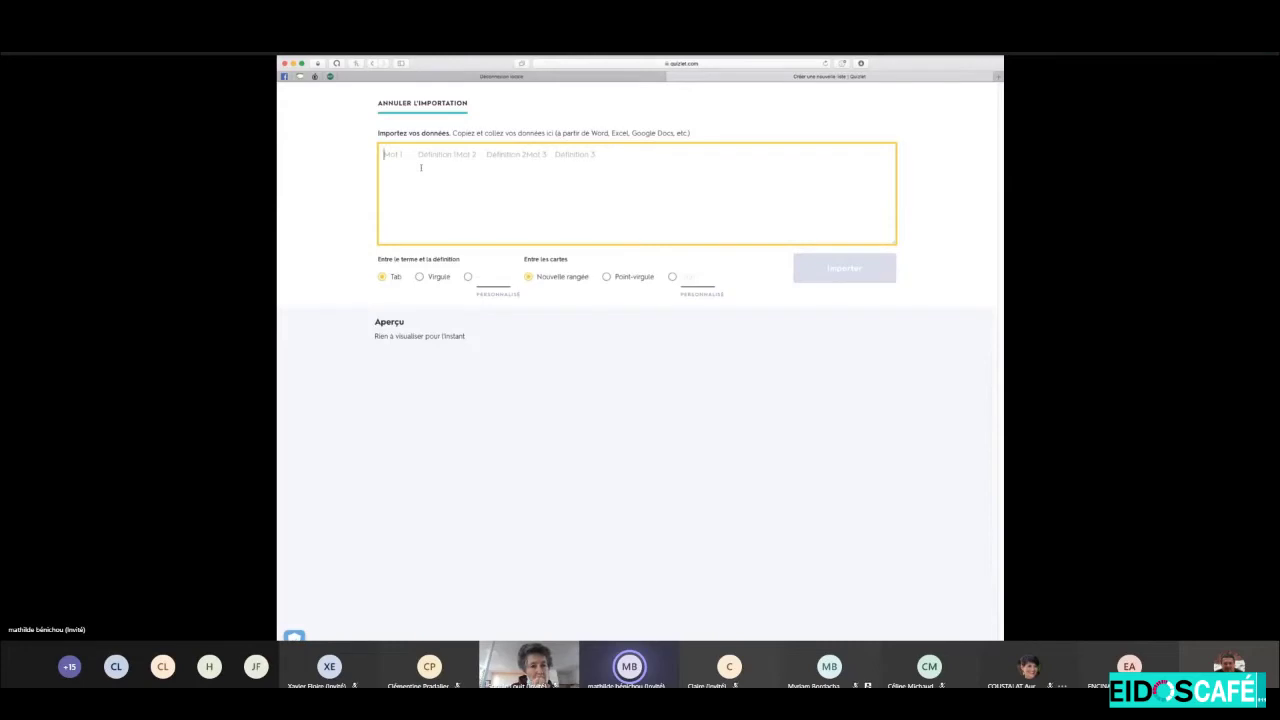
pyautogui.press('super+v')
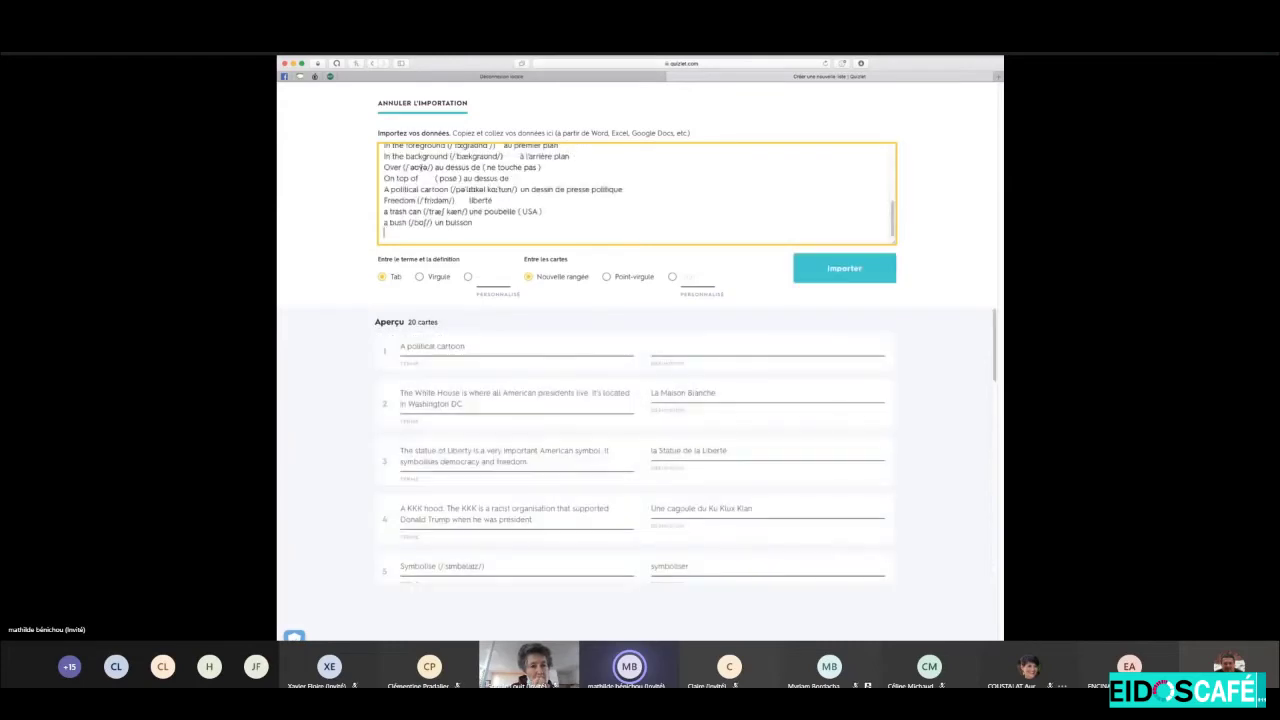
pyautogui.click(843, 270)
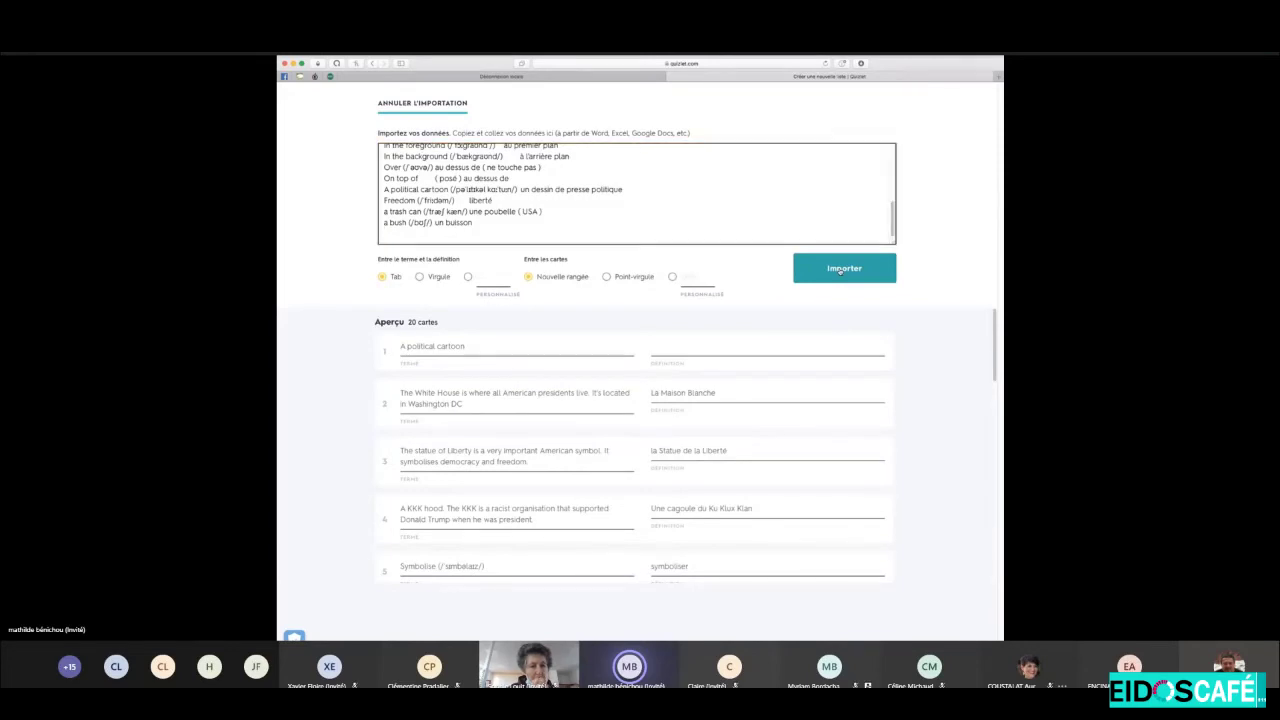
# Check the imported cards and delete the manually entered "carte" / "card" card from the list.
pyautogui.scroll(-10, 627, 374)
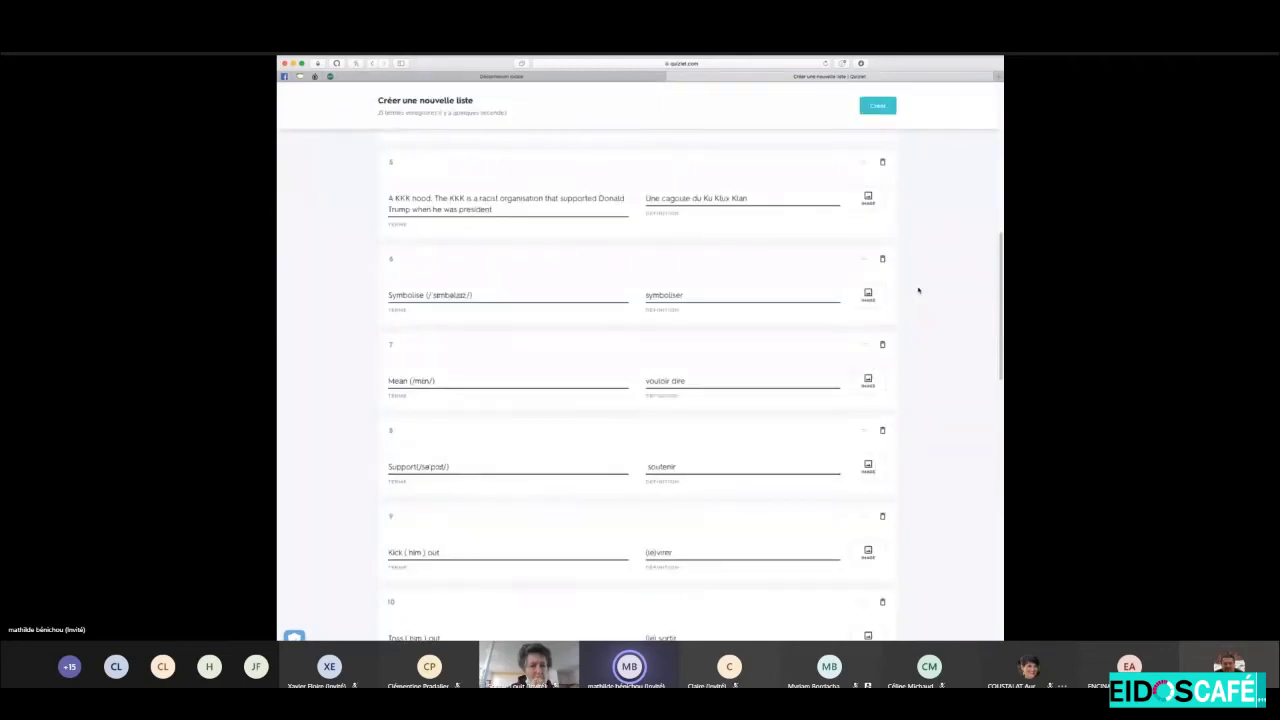
pyautogui.scroll(3, 918, 290)
pyautogui.scroll(4, 918, 290)
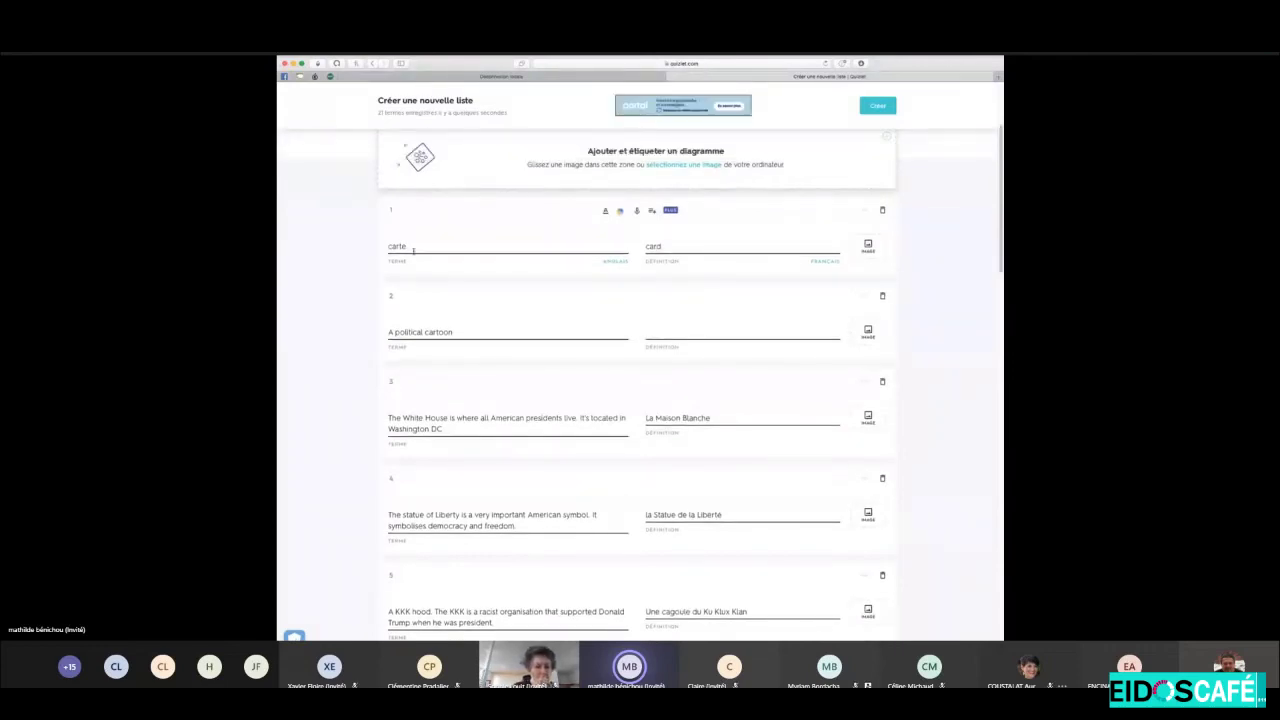
pyautogui.scroll(3, 742, 245)
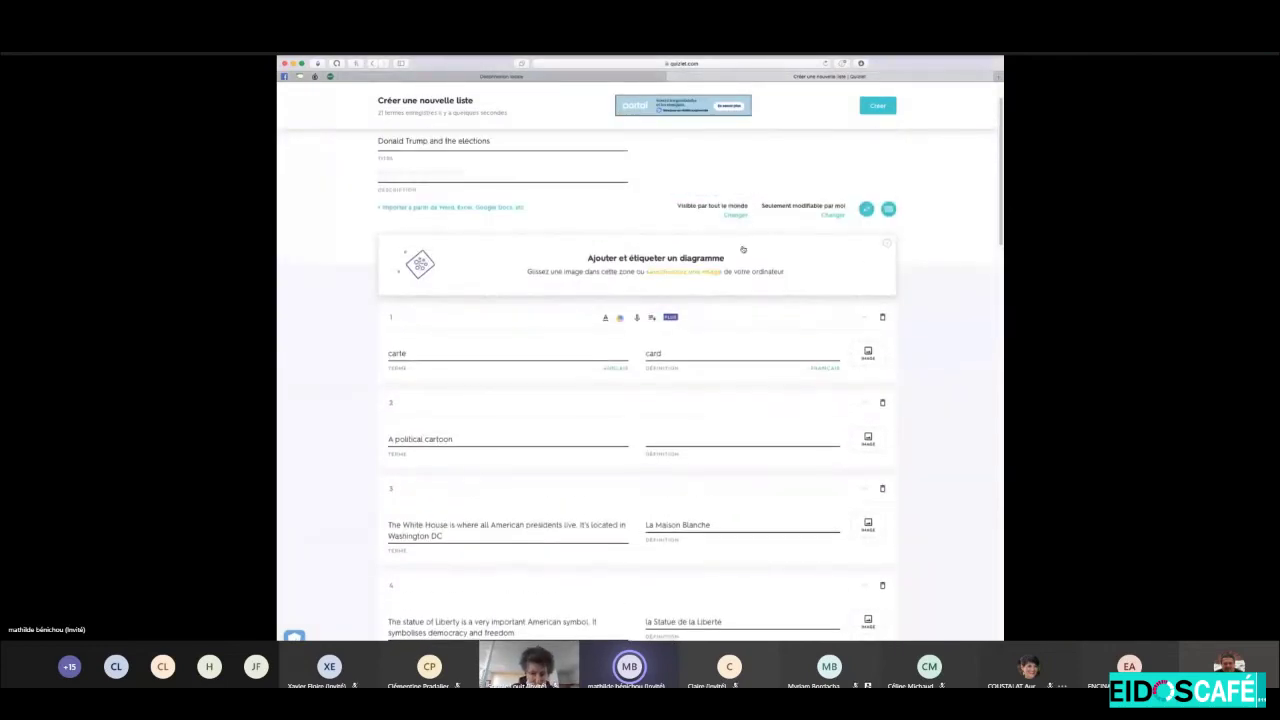
pyautogui.click(884, 318)
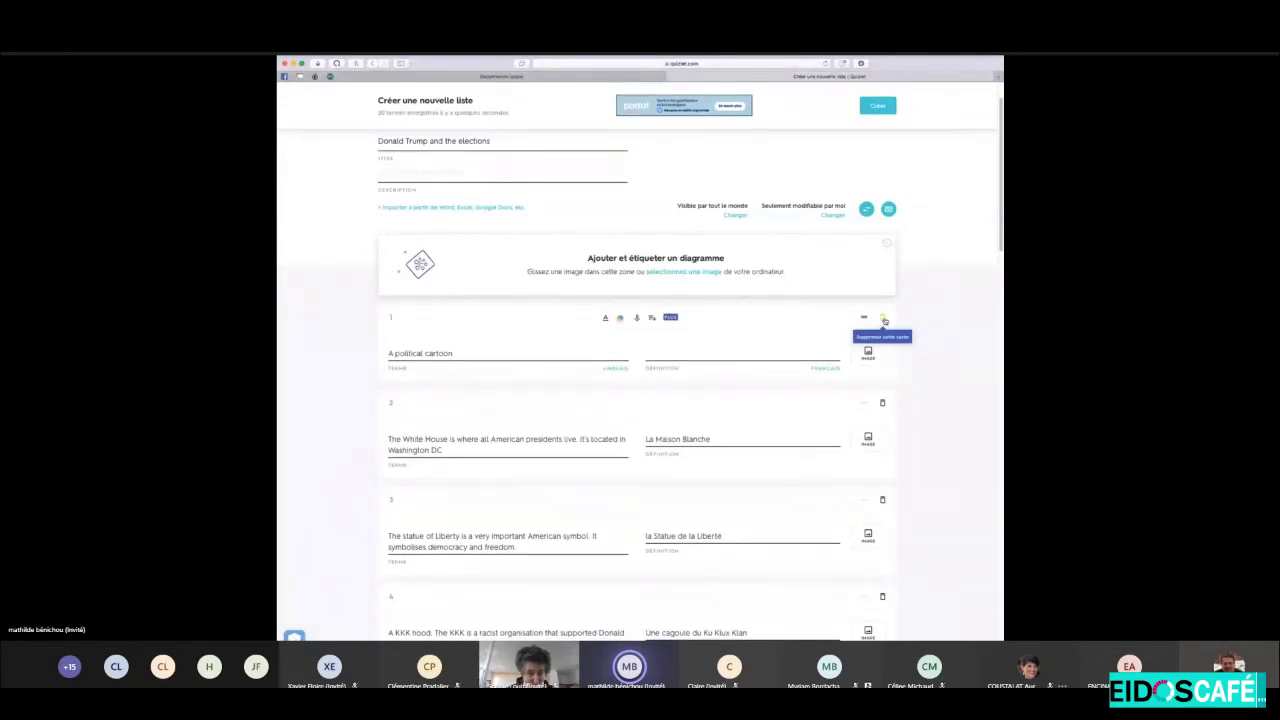
# Delete the "A political cartoon" card, which has no definition, from the list.
pyautogui.click(884, 319)
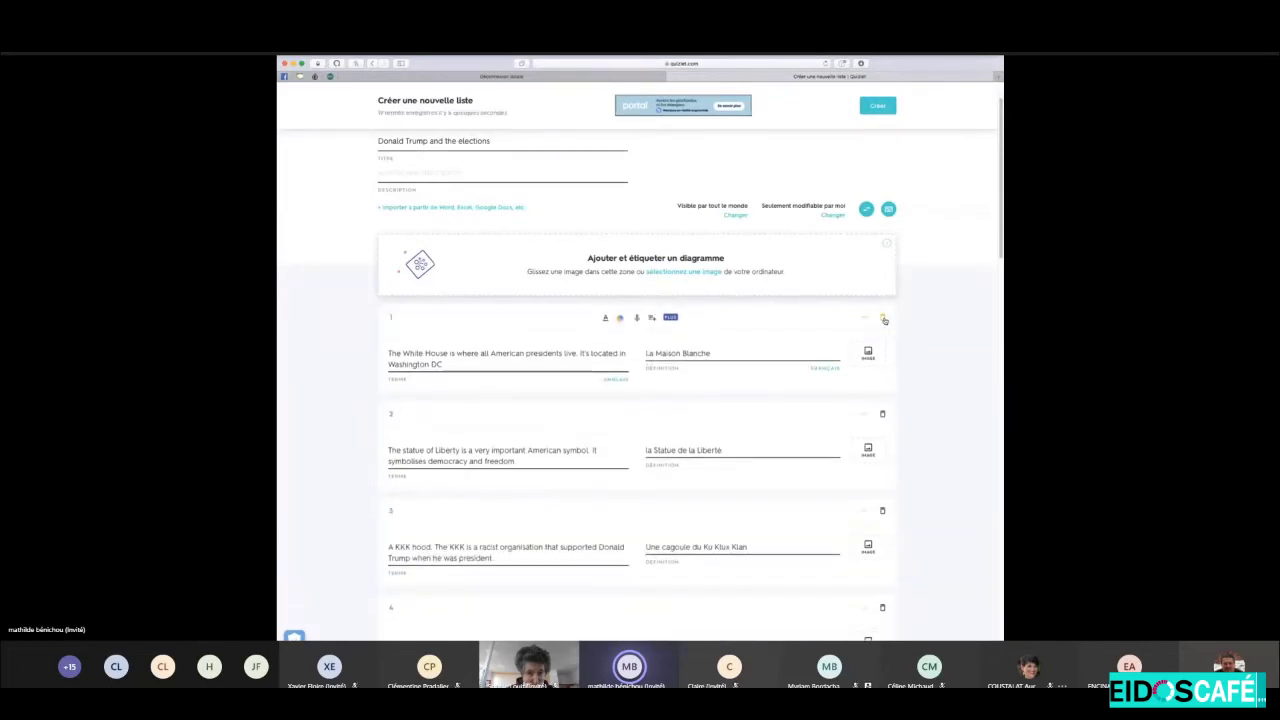
pyautogui.click(483, 364)
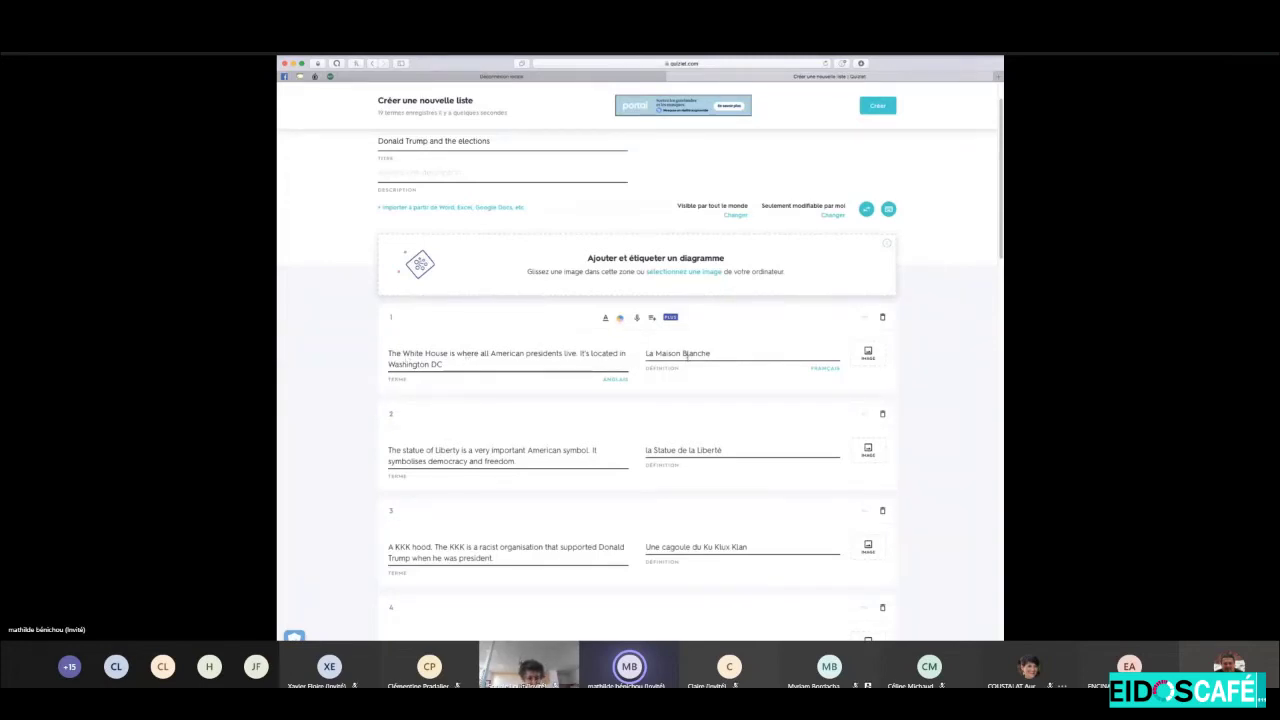
# Browse the available languages for the terms and for the definitions, leaving both language choices as they are.
pyautogui.click(616, 380)
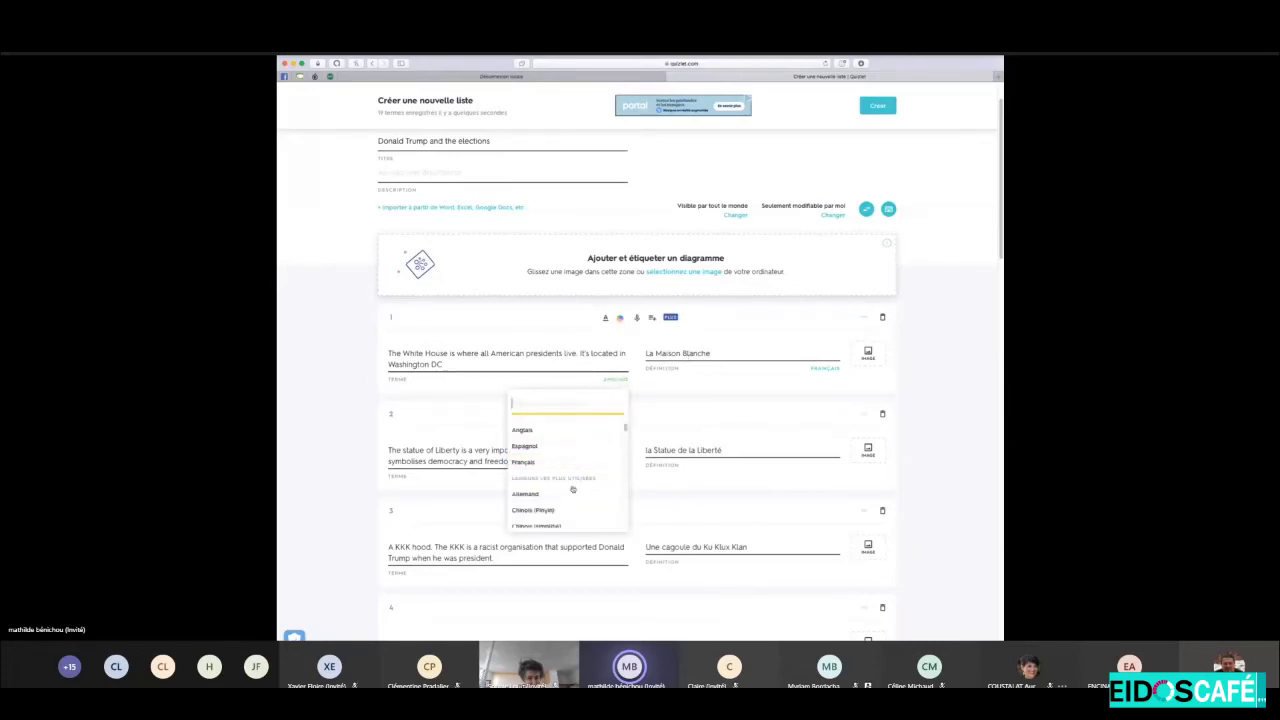
pyautogui.scroll(-5, 572, 493)
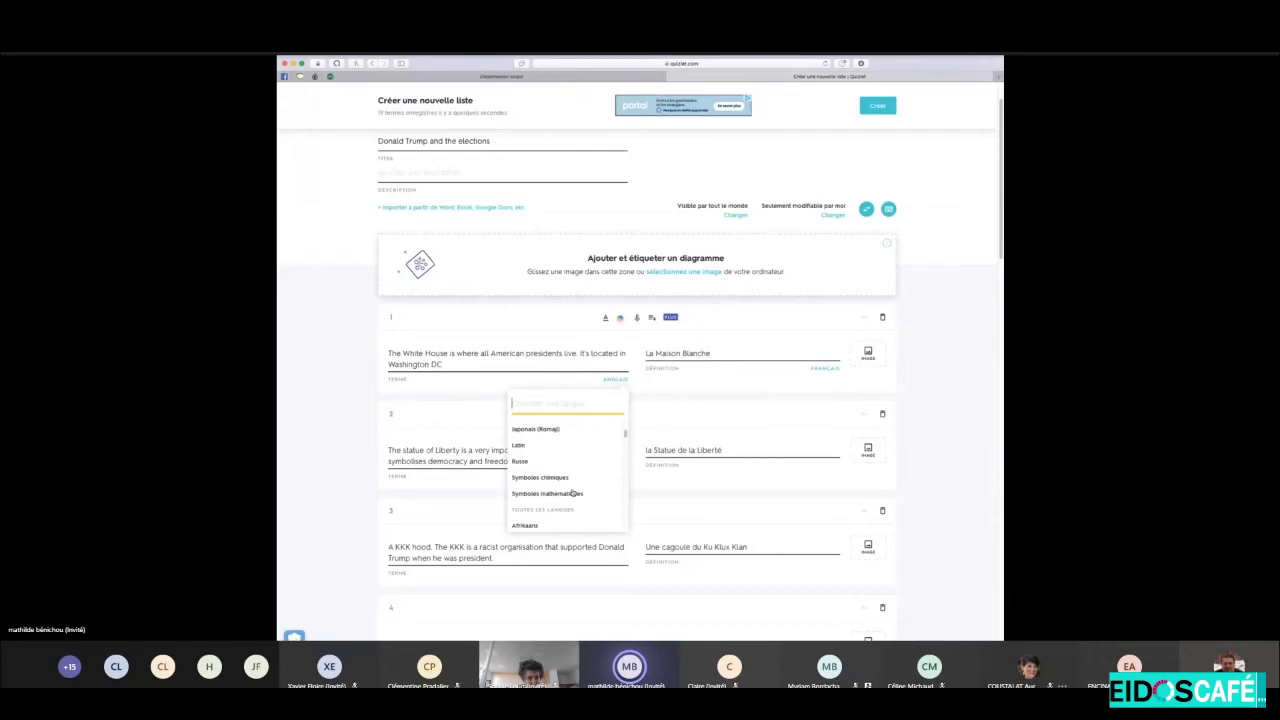
pyautogui.scroll(-3, 572, 493)
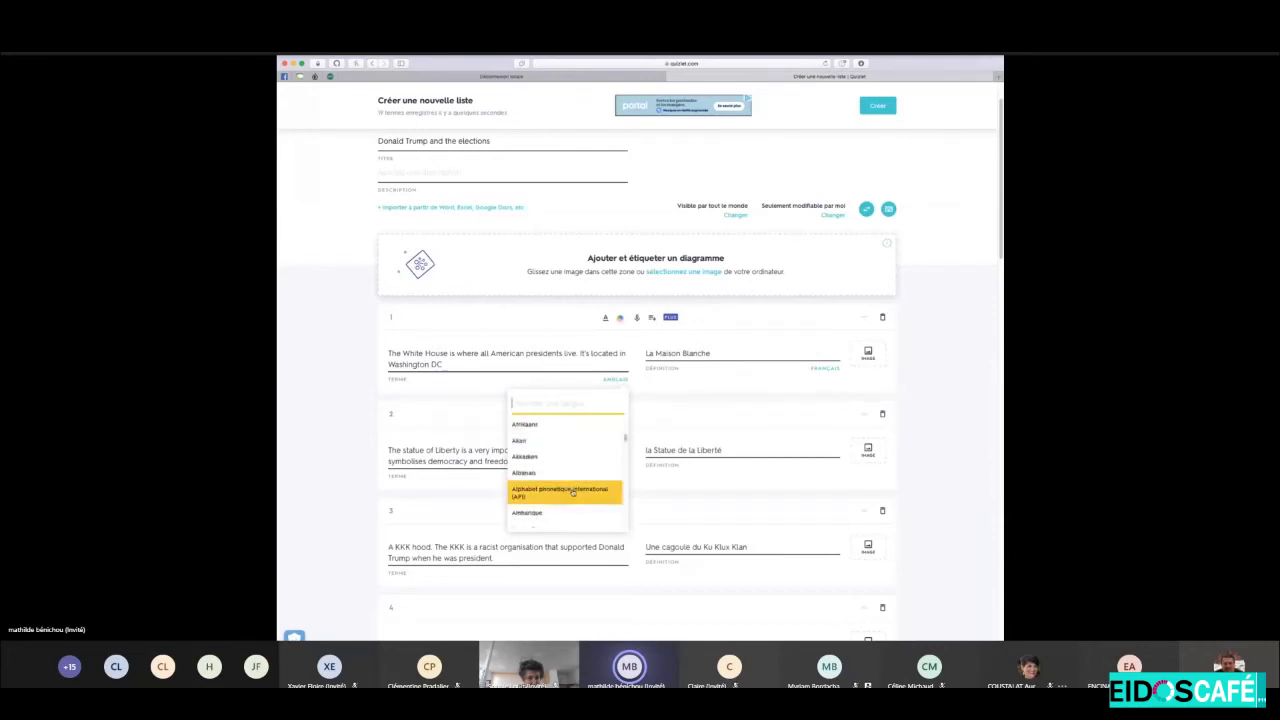
pyautogui.click(826, 369)
pyautogui.scroll(-3, 758, 475)
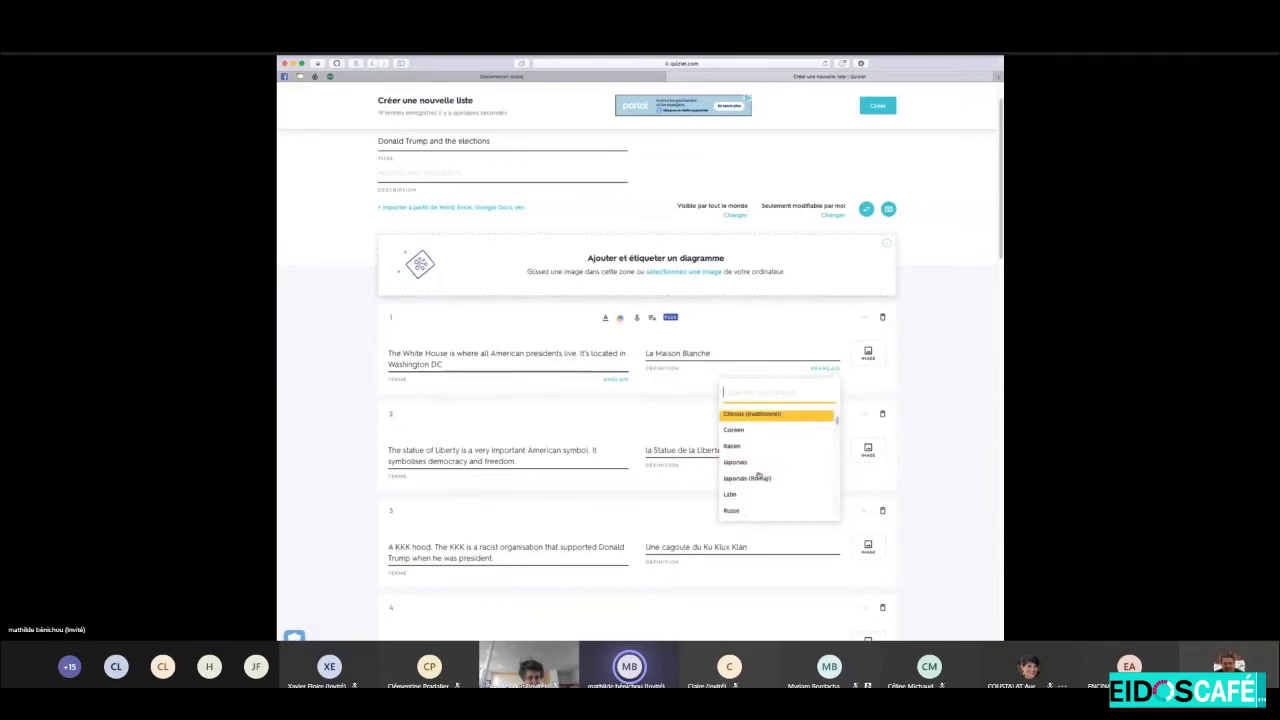
pyautogui.scroll(-5, 758, 475)
pyautogui.scroll(-2, 758, 475)
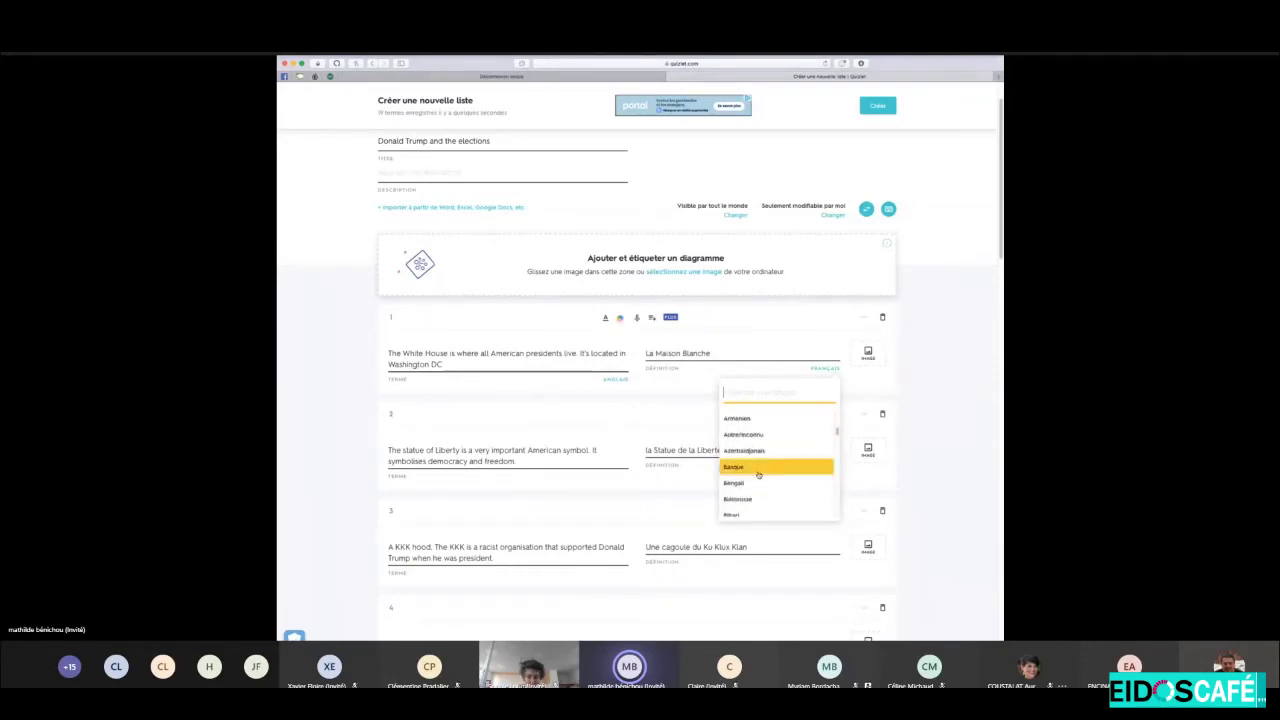
pyautogui.click(692, 413)
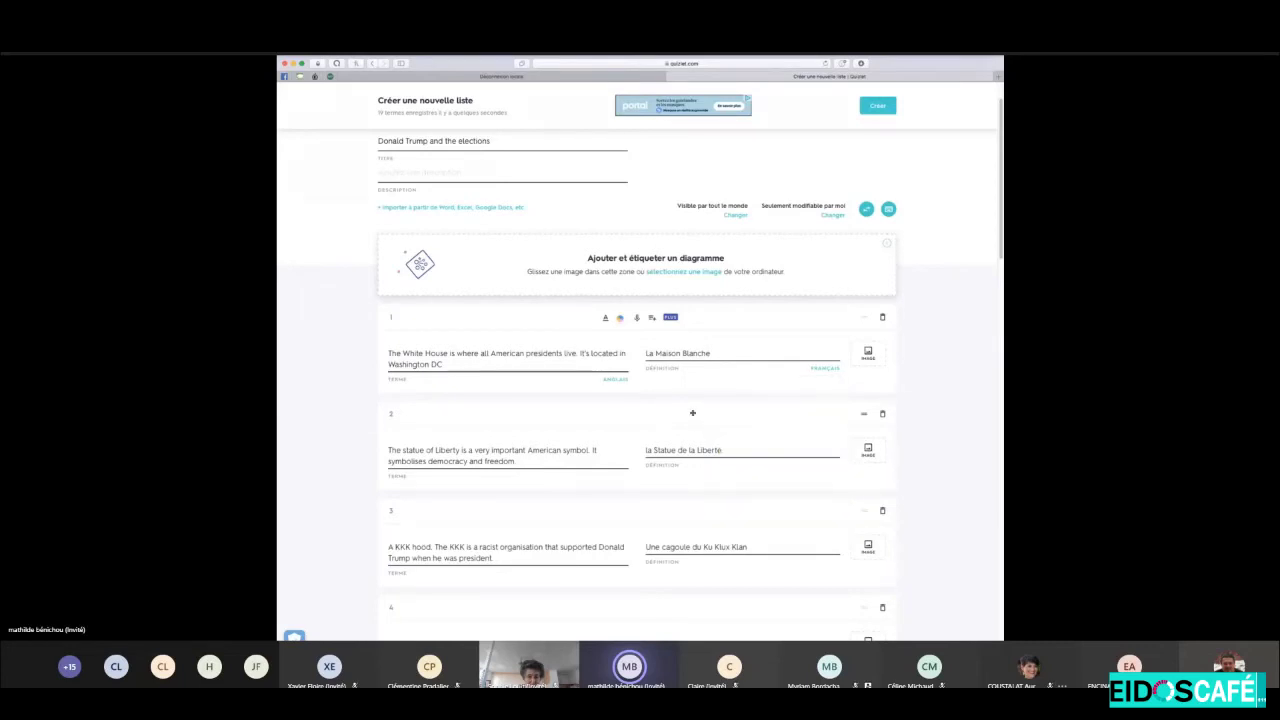
# Add the suggested photo to the White House card and a close-up found with "statue of liberty" to the Statue of Liberty card.
pyautogui.click(868, 355)
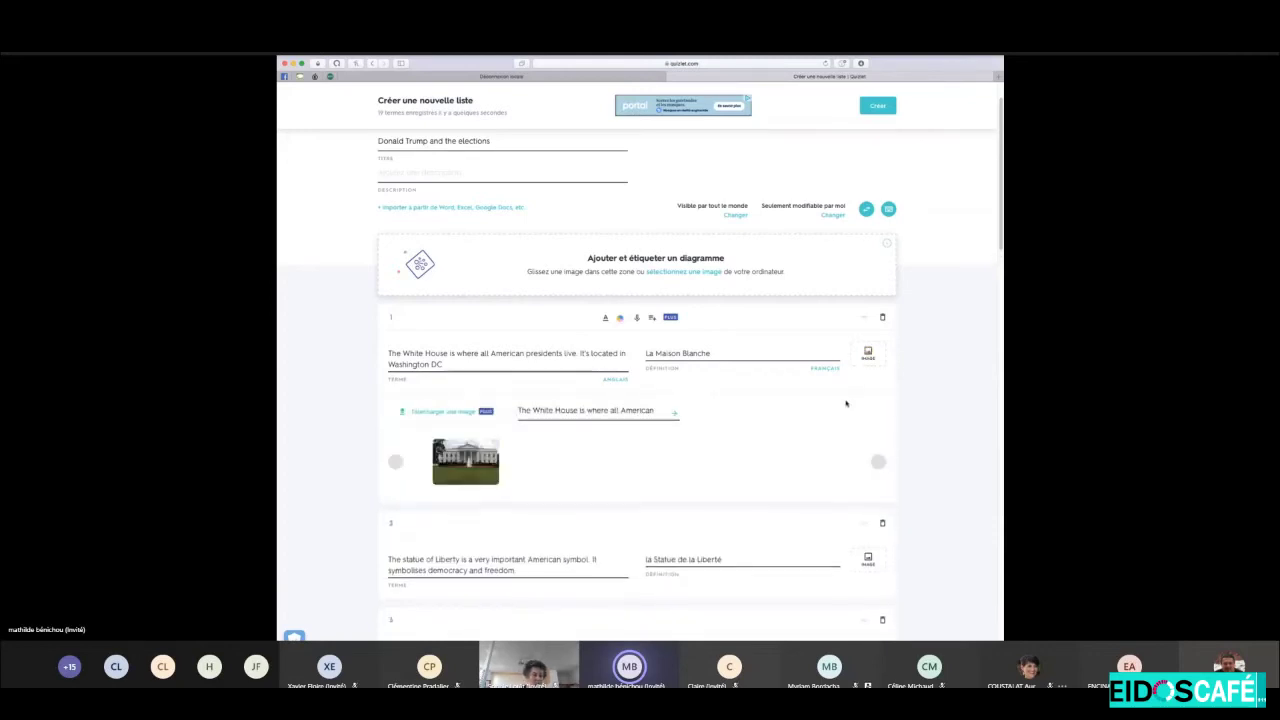
pyautogui.click(450, 474)
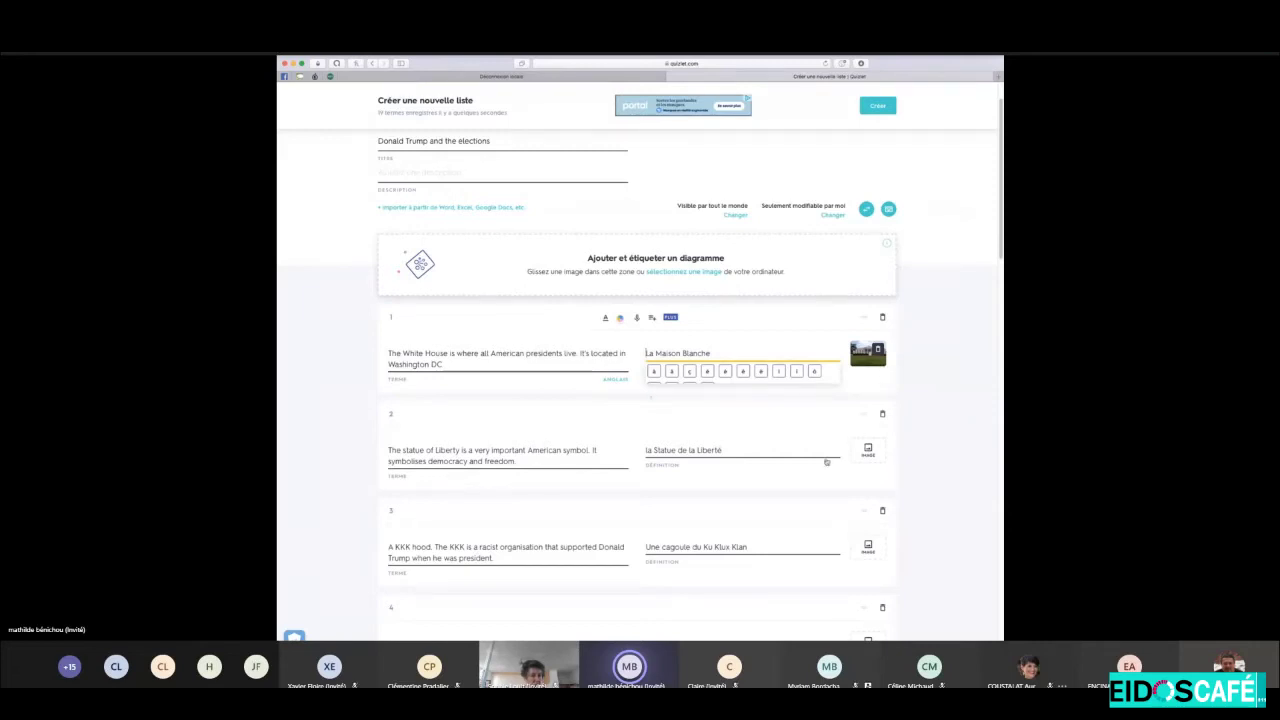
pyautogui.click(867, 451)
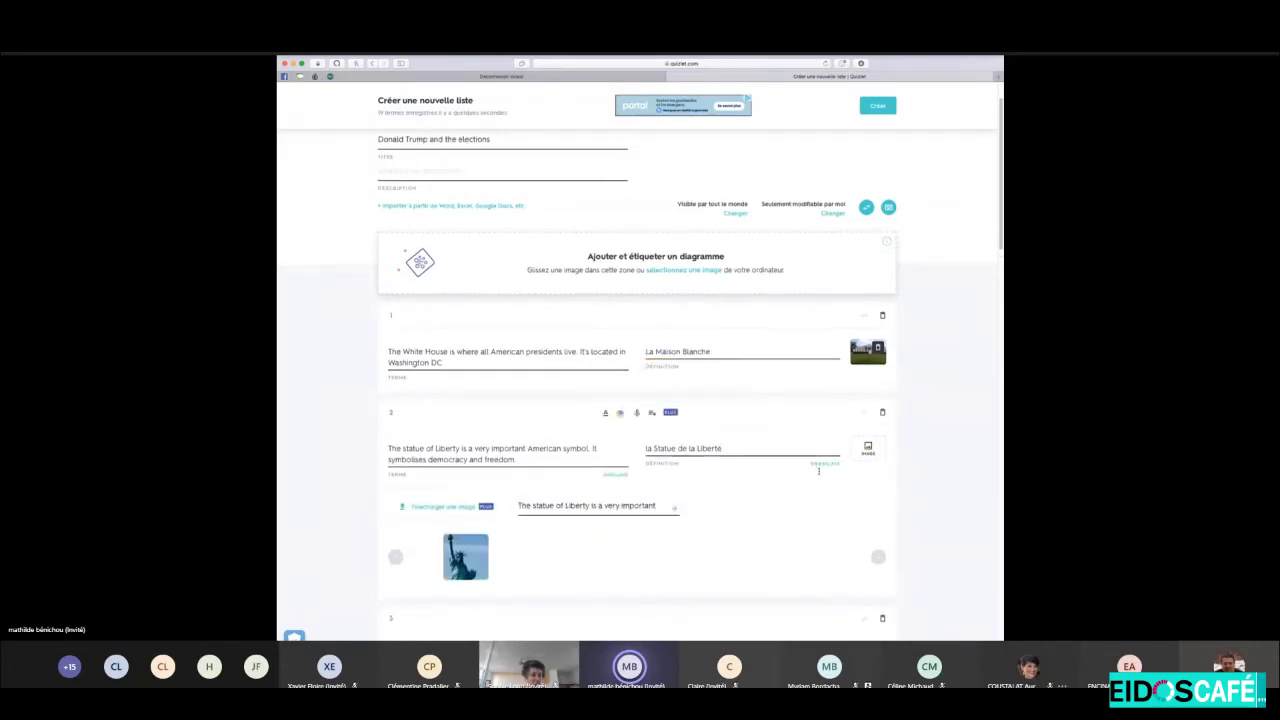
pyautogui.scroll(-1, 818, 470)
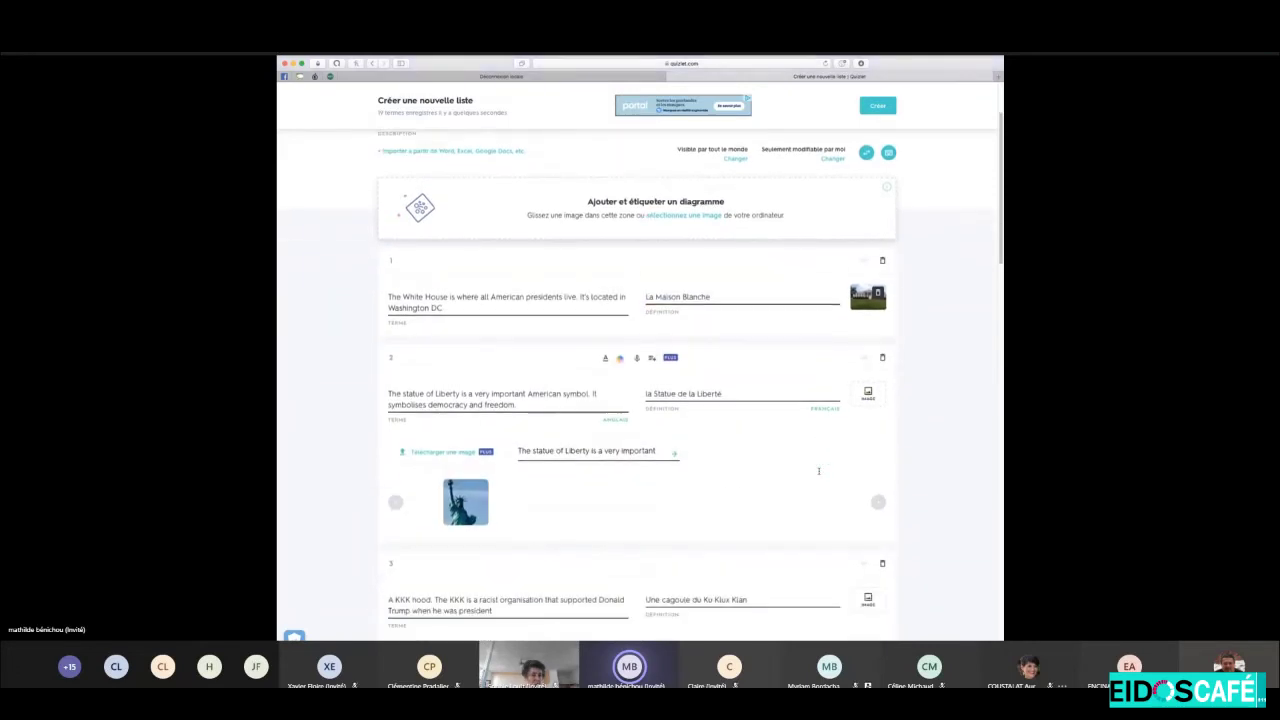
pyautogui.tripleClick(580, 450)
pyautogui.write('stat')
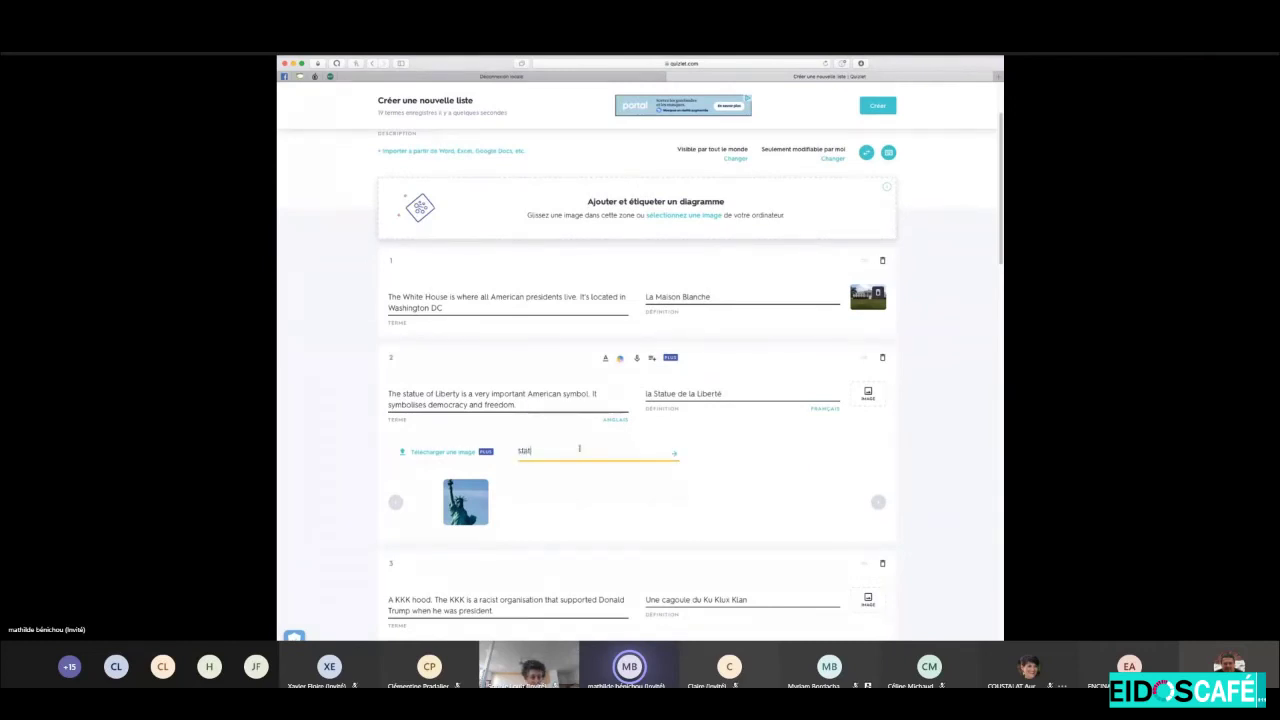
pyautogui.write('ue of liberty')
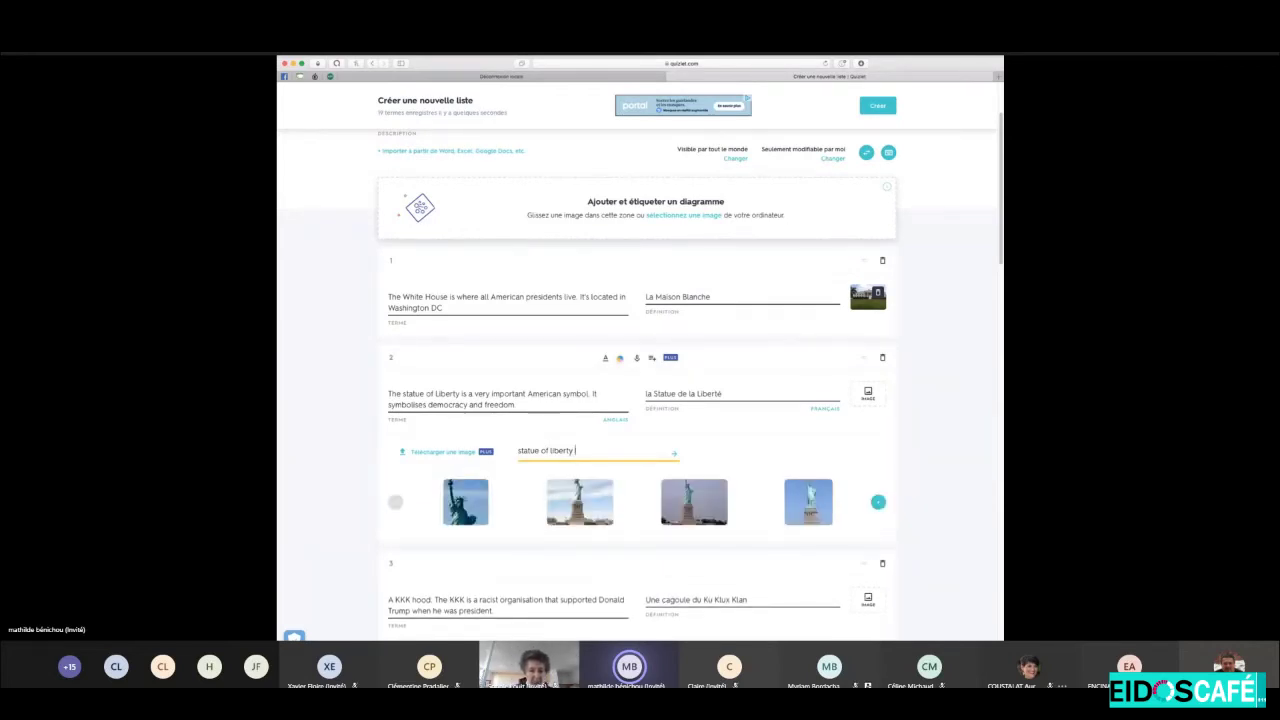
pyautogui.click(878, 502)
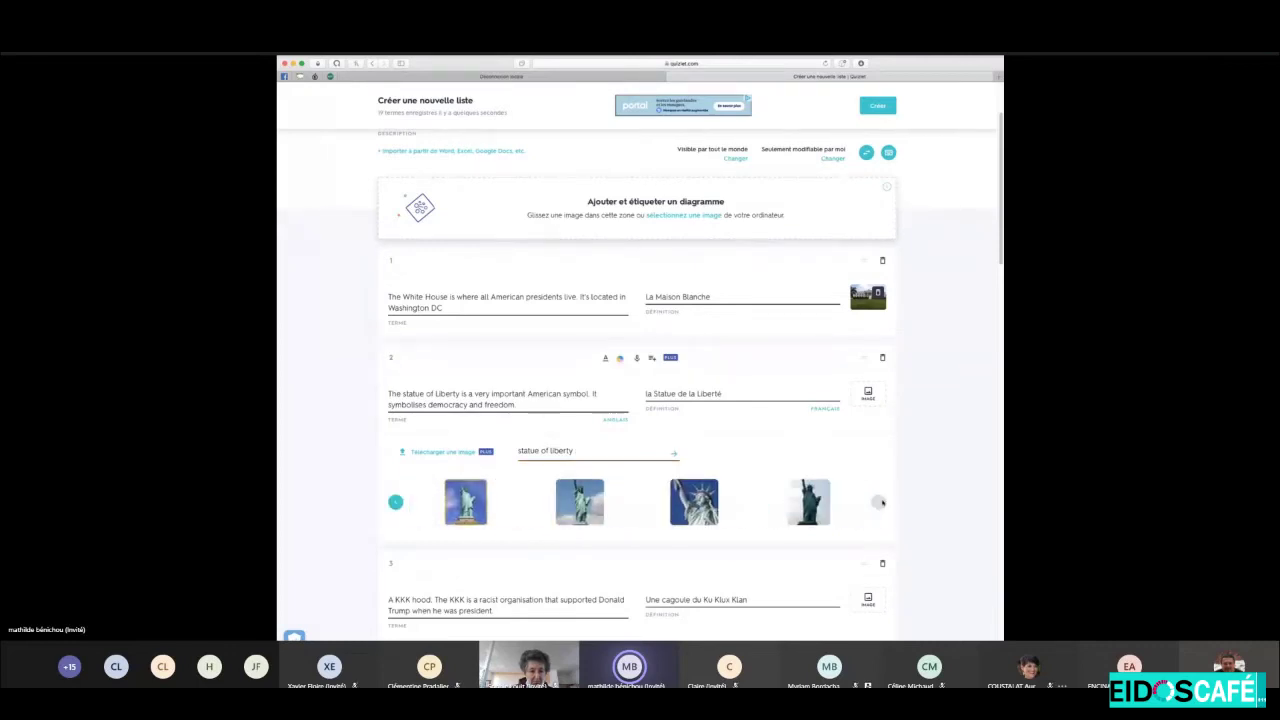
pyautogui.click(694, 502)
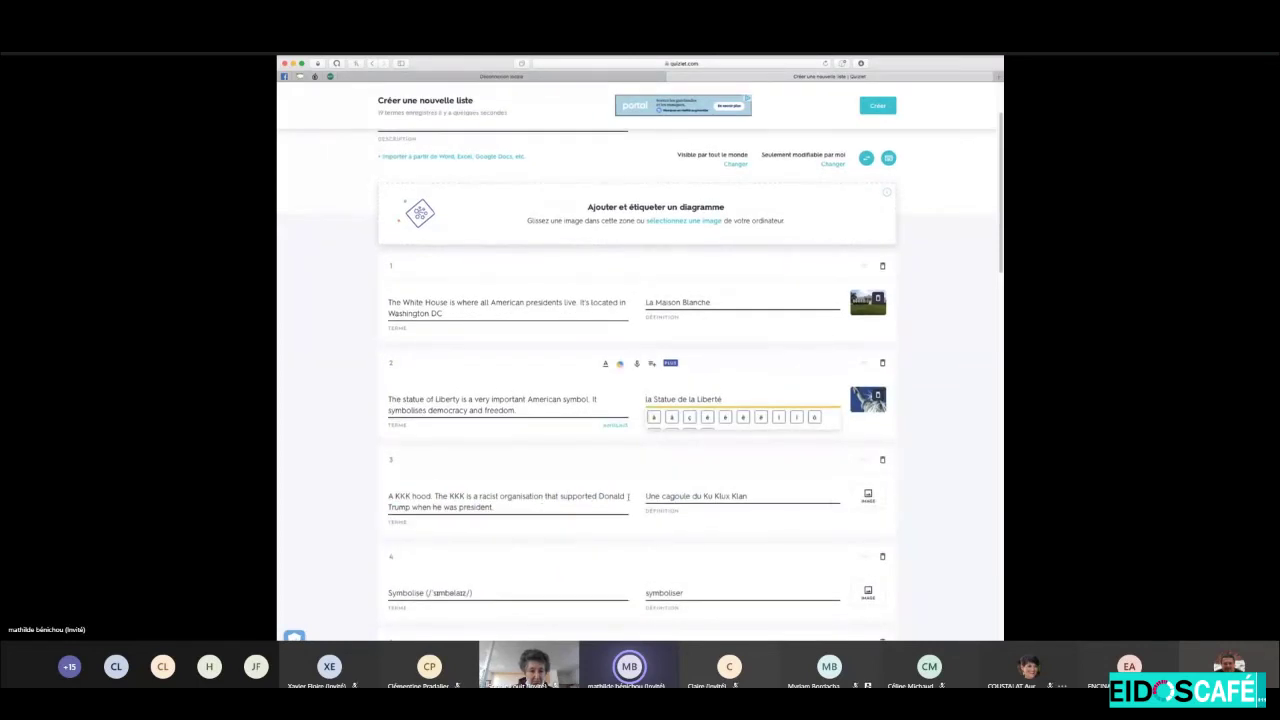
# Search images for "a hood" and "cagoule" for the KKK hood card, and add the black balaclava picture.
pyautogui.click(867, 496)
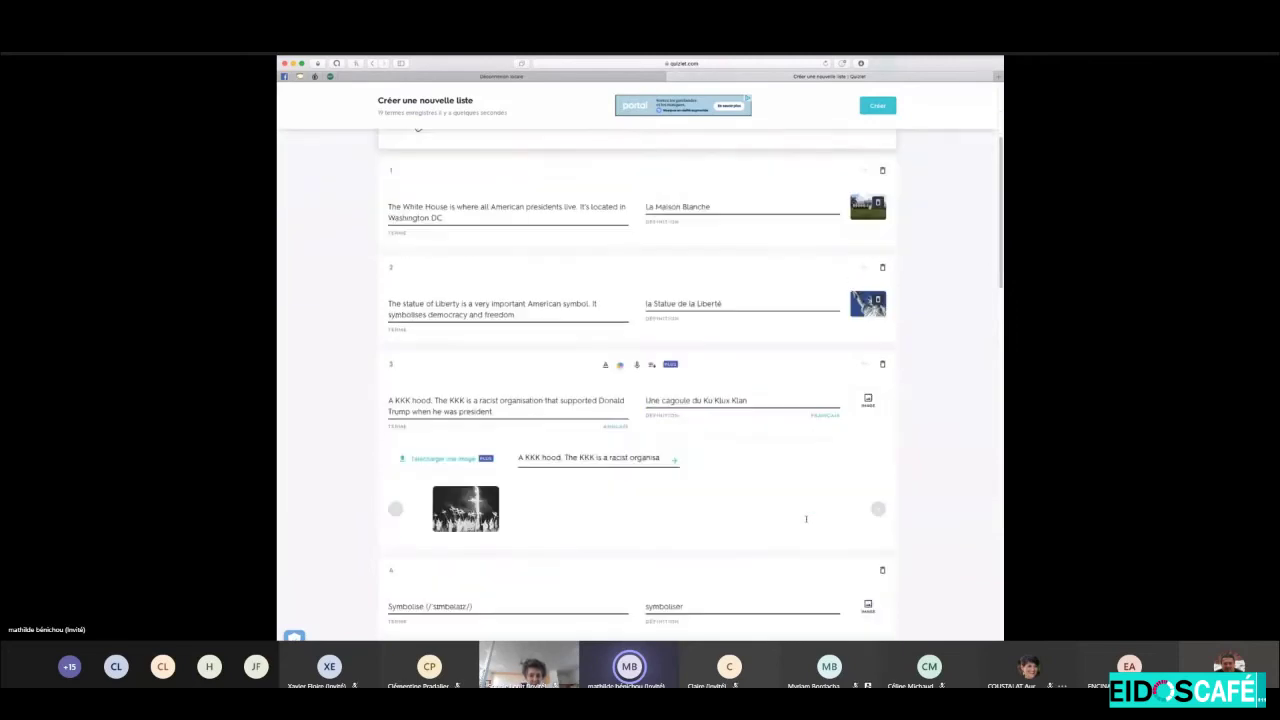
pyautogui.scroll(-1, 806, 519)
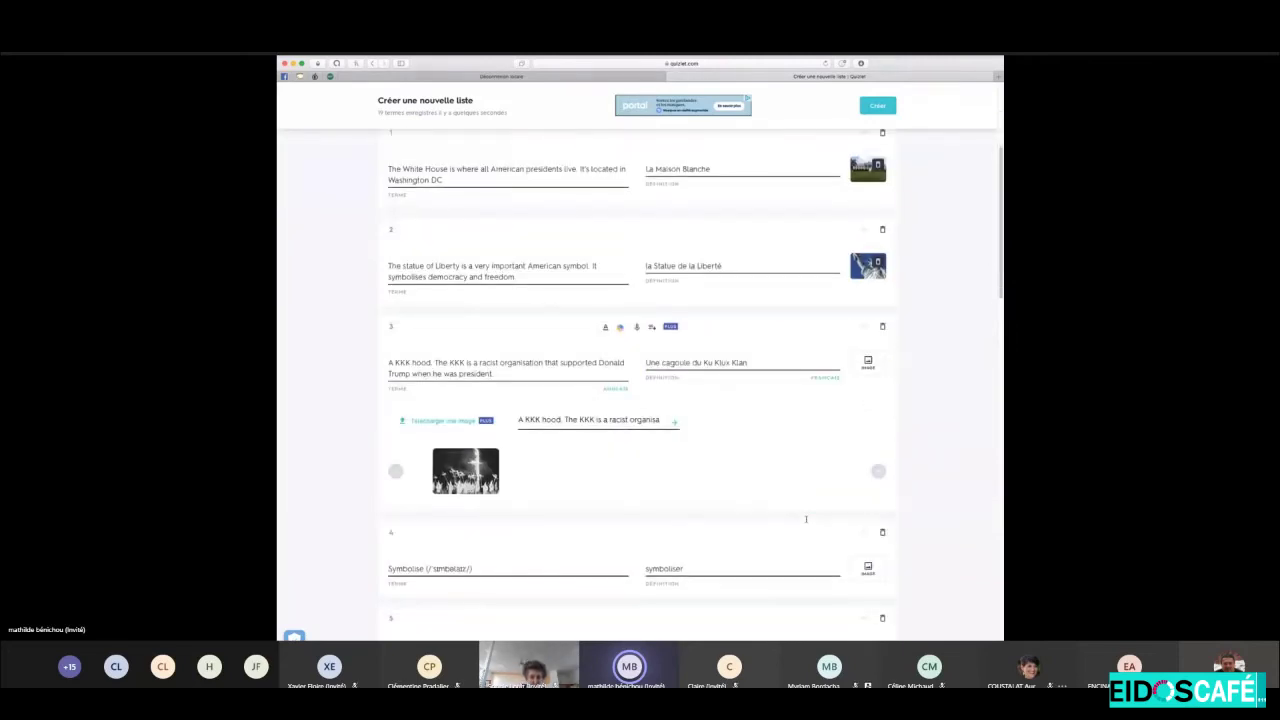
pyautogui.click(588, 419)
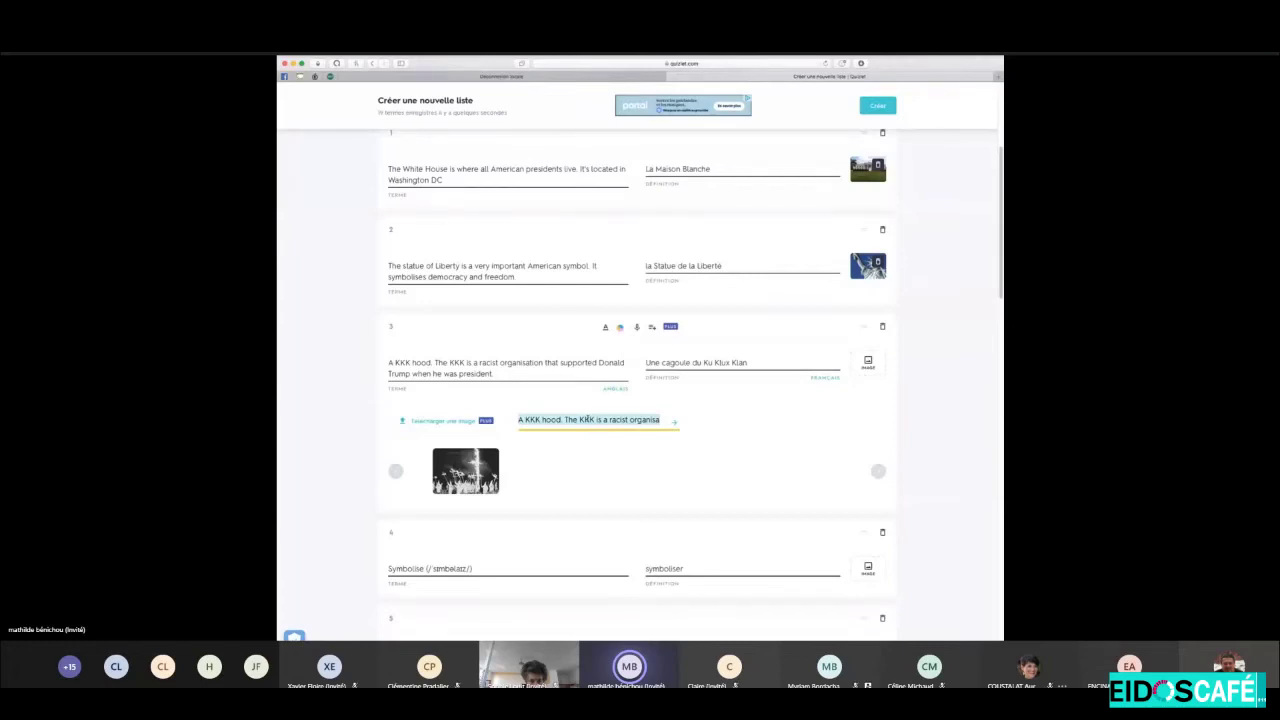
pyautogui.press('BackSpace')
pyautogui.write('a hood')
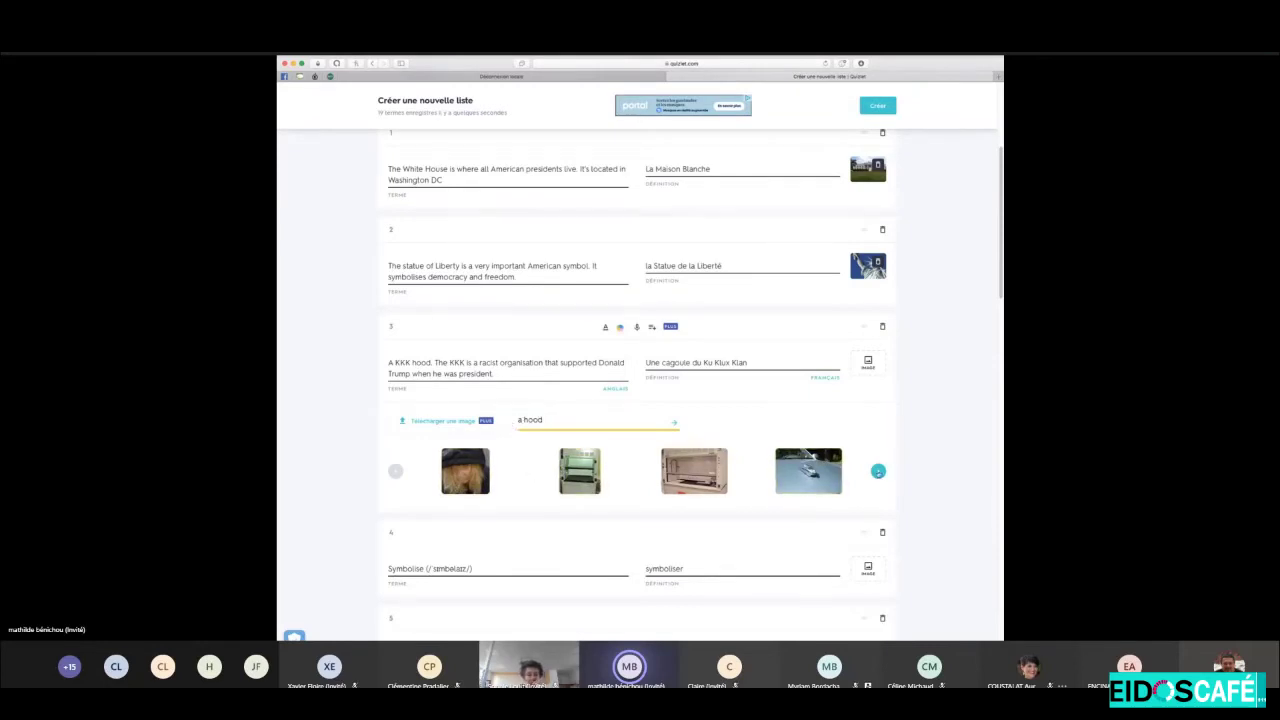
pyautogui.click(878, 471)
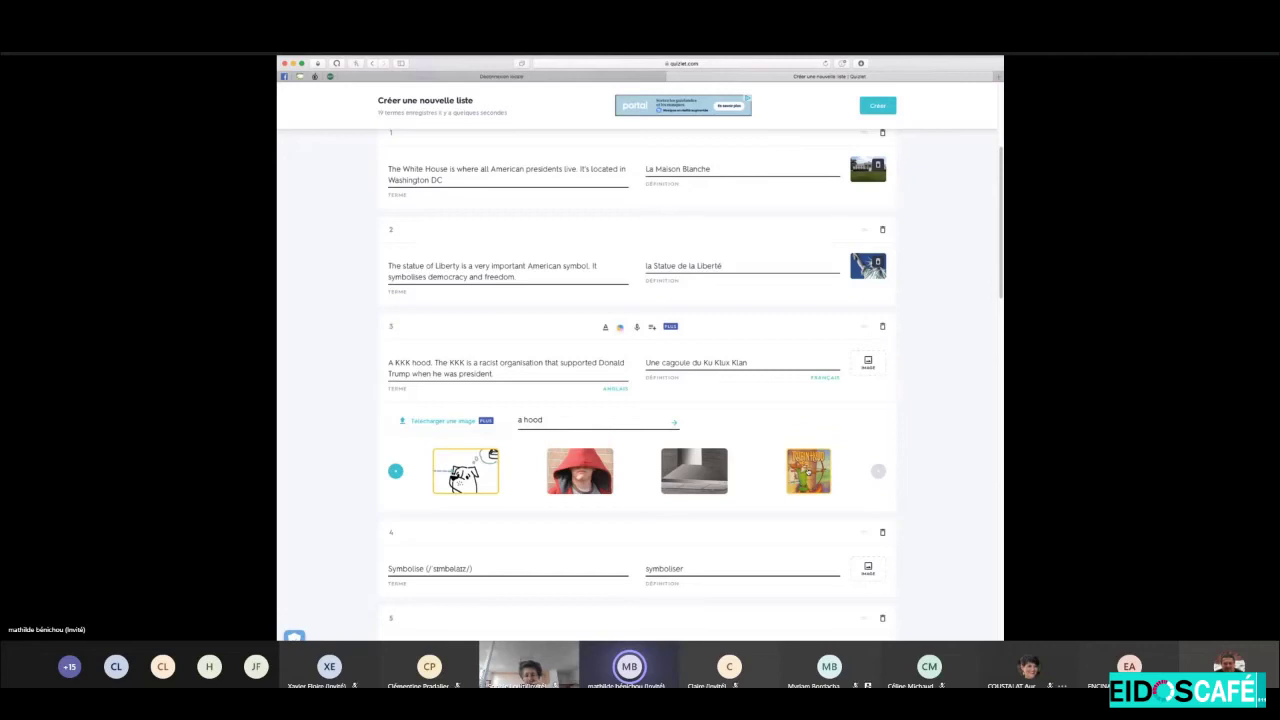
pyautogui.click(588, 421)
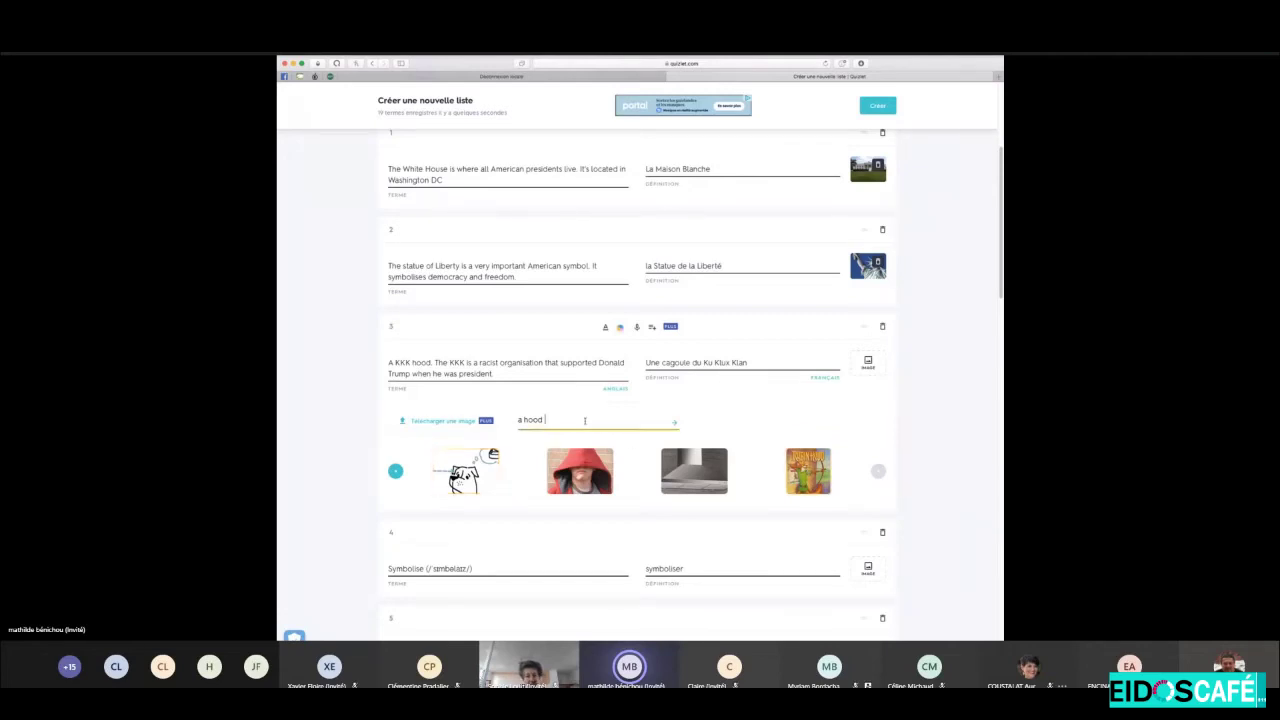
pyautogui.write('cagoule')
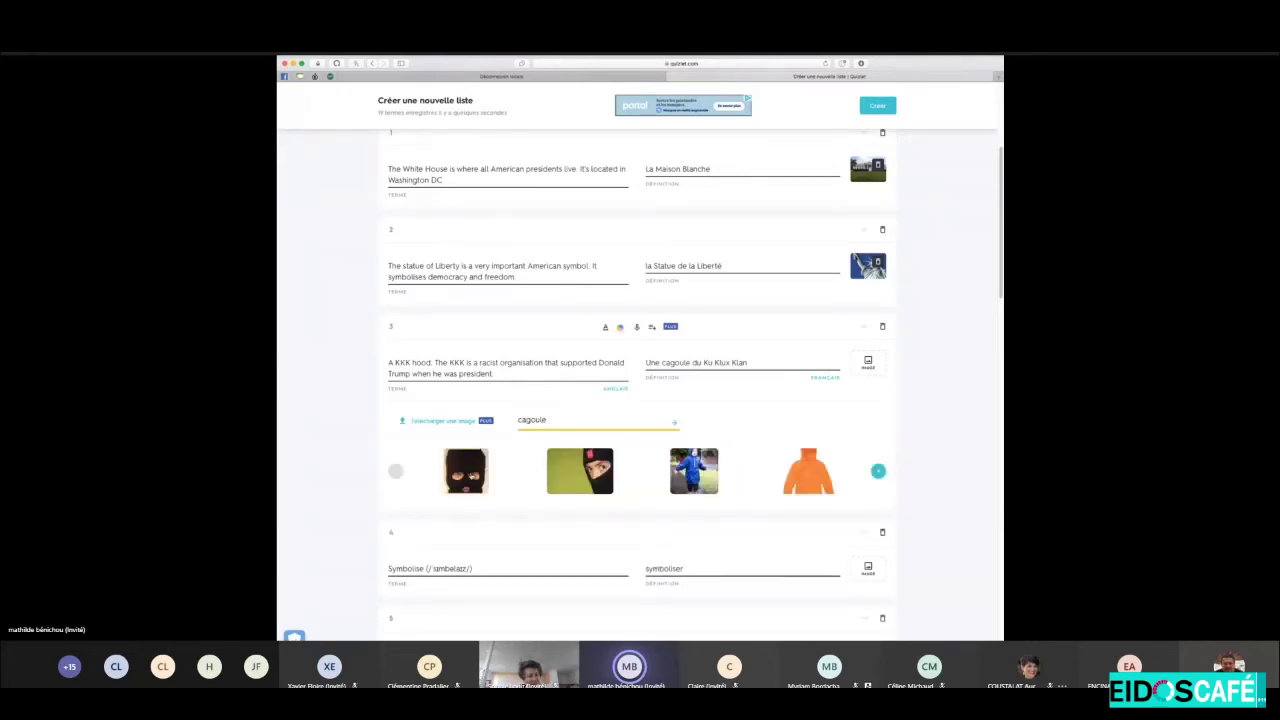
pyautogui.click(465, 478)
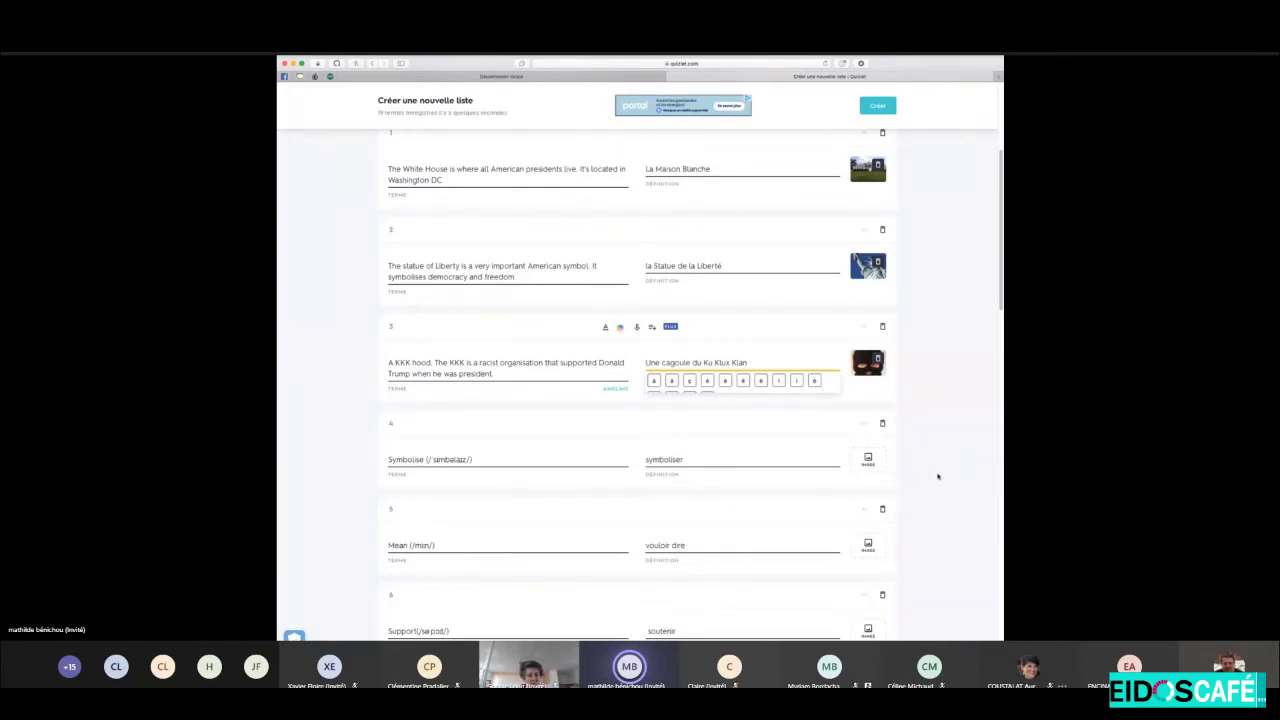
# Examine the "Symbolise" card's term, highlighting the word and its phonetic transcription.
pyautogui.scroll(-1, 938, 474)
pyautogui.scroll(-1, 493, 457)
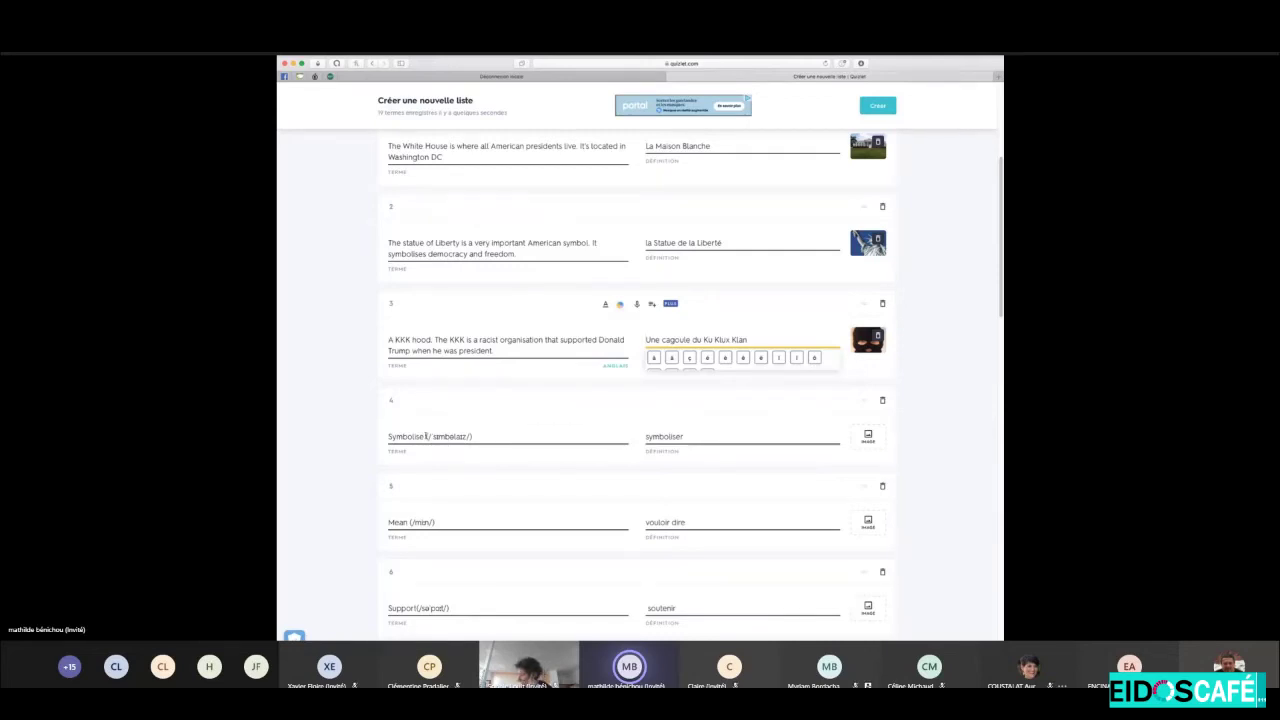
pyautogui.doubleClick(425, 436)
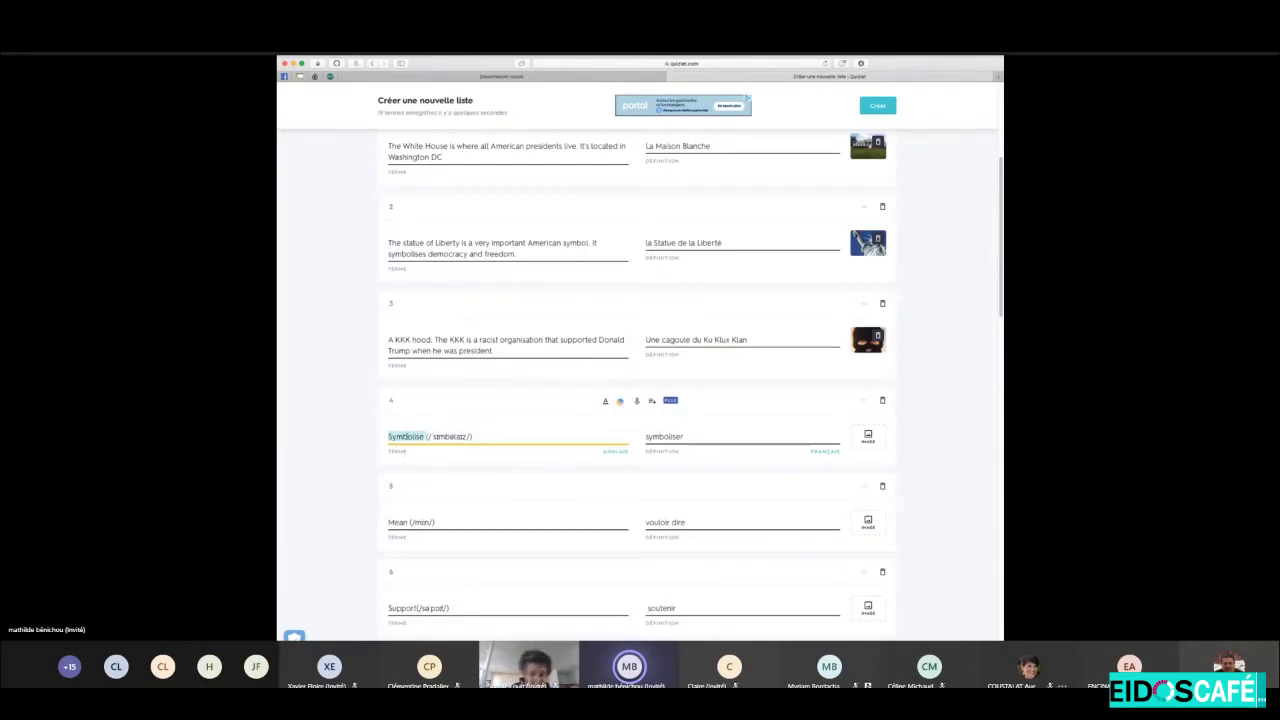
pyautogui.doubleClick(450, 437)
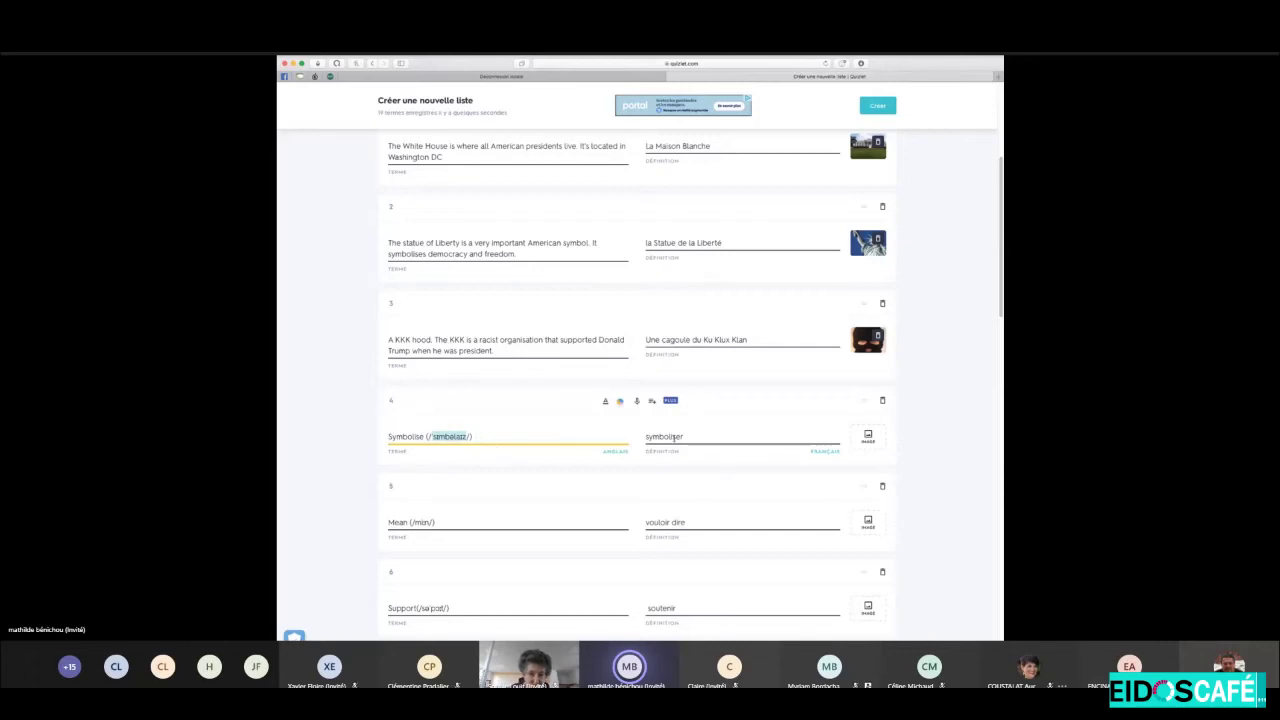
pyautogui.click(920, 455)
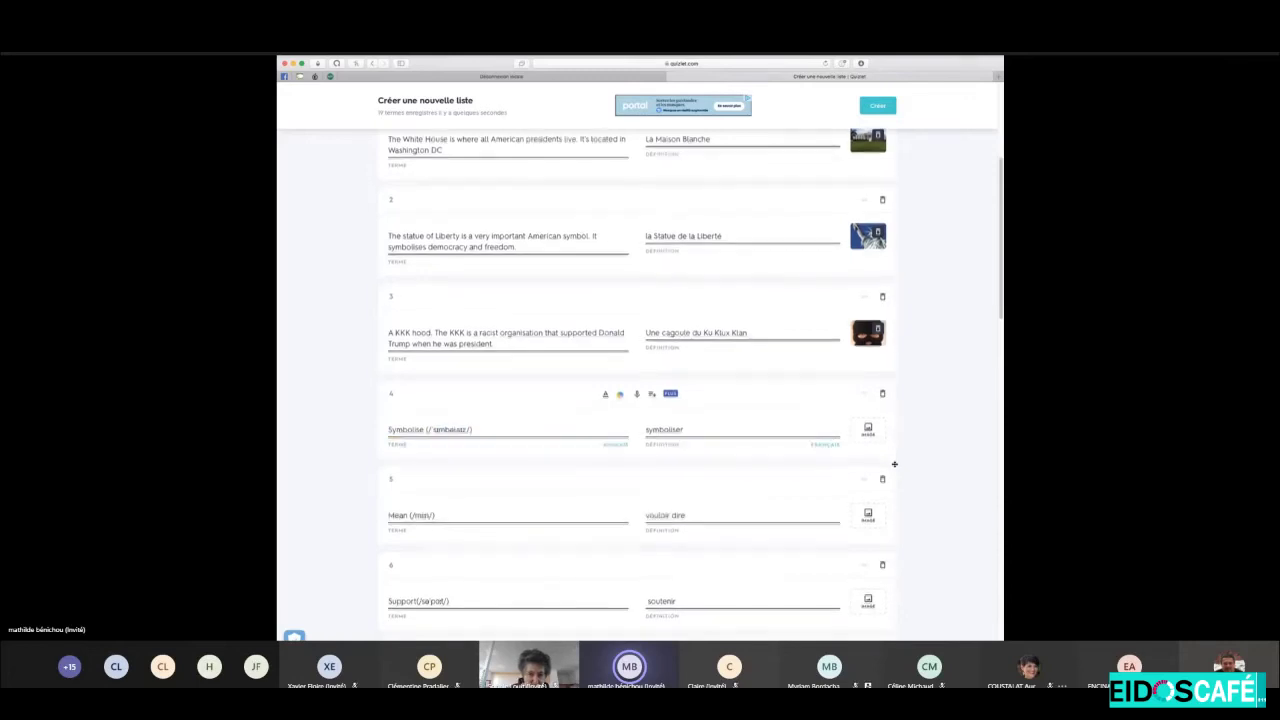
# Create the "Donald Trump and the elections" list and select its sharing link.
pyautogui.scroll(-1, 894, 464)
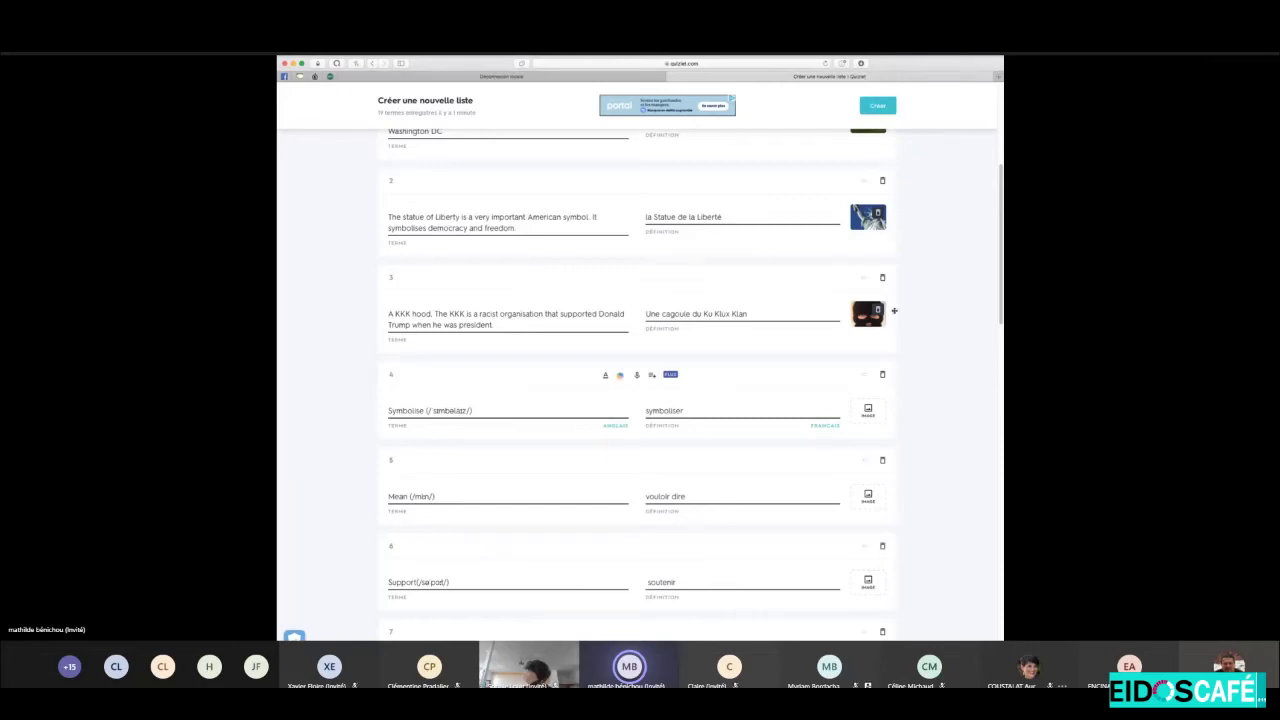
pyautogui.scroll(-5, 937, 380)
pyautogui.scroll(10, 937, 382)
pyautogui.click(884, 153)
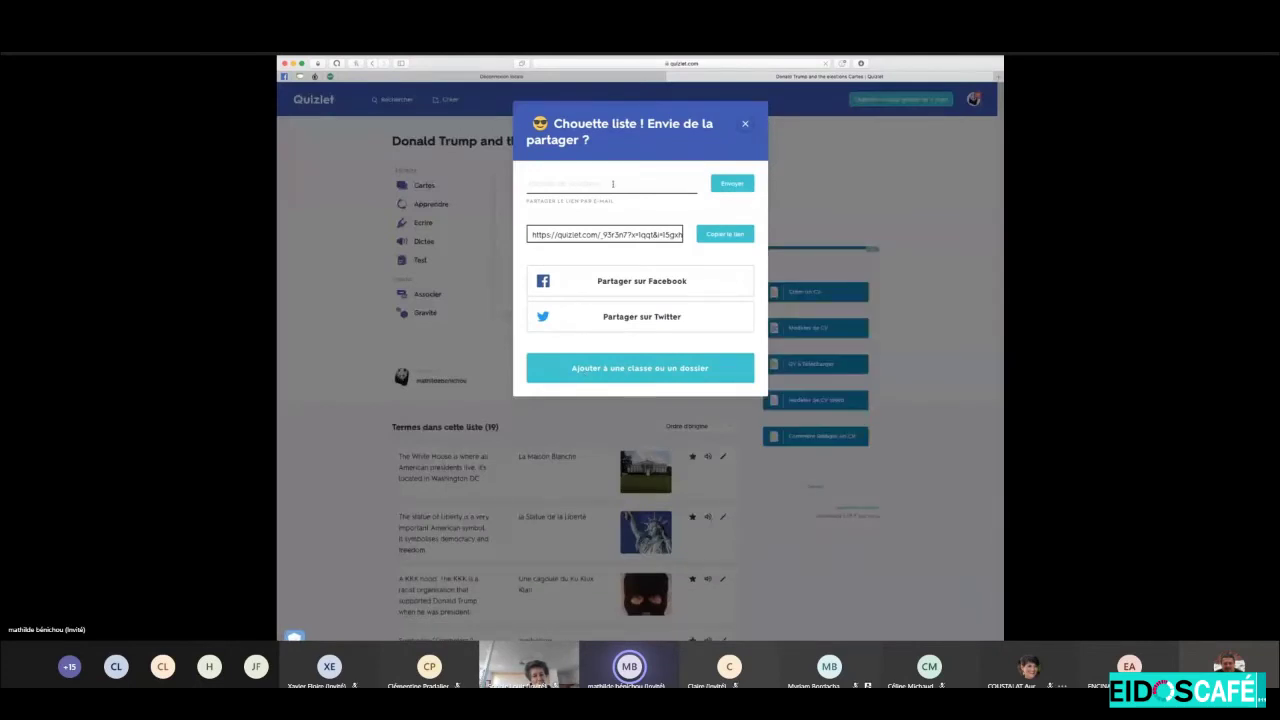
pyautogui.click(603, 234)
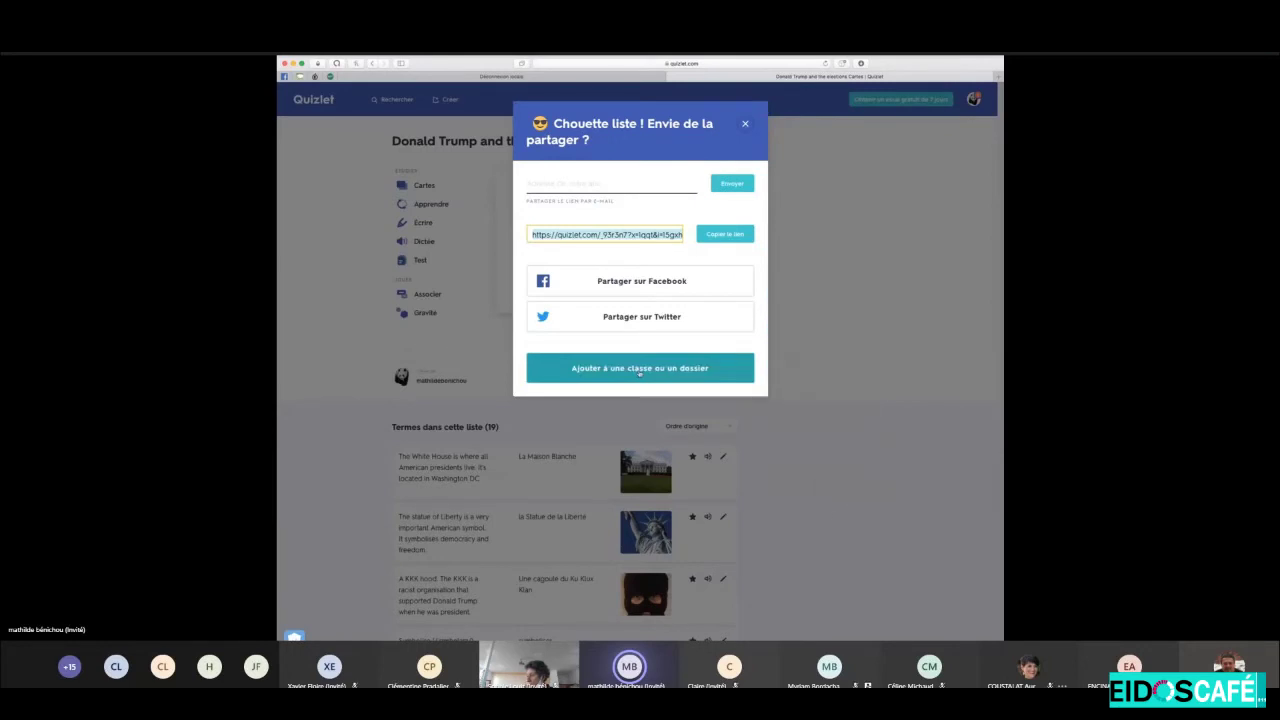
# Add the new list to the classes 3A and 3D and to the folder 2020_2021.
pyautogui.click(639, 370)
pyautogui.click(664, 373)
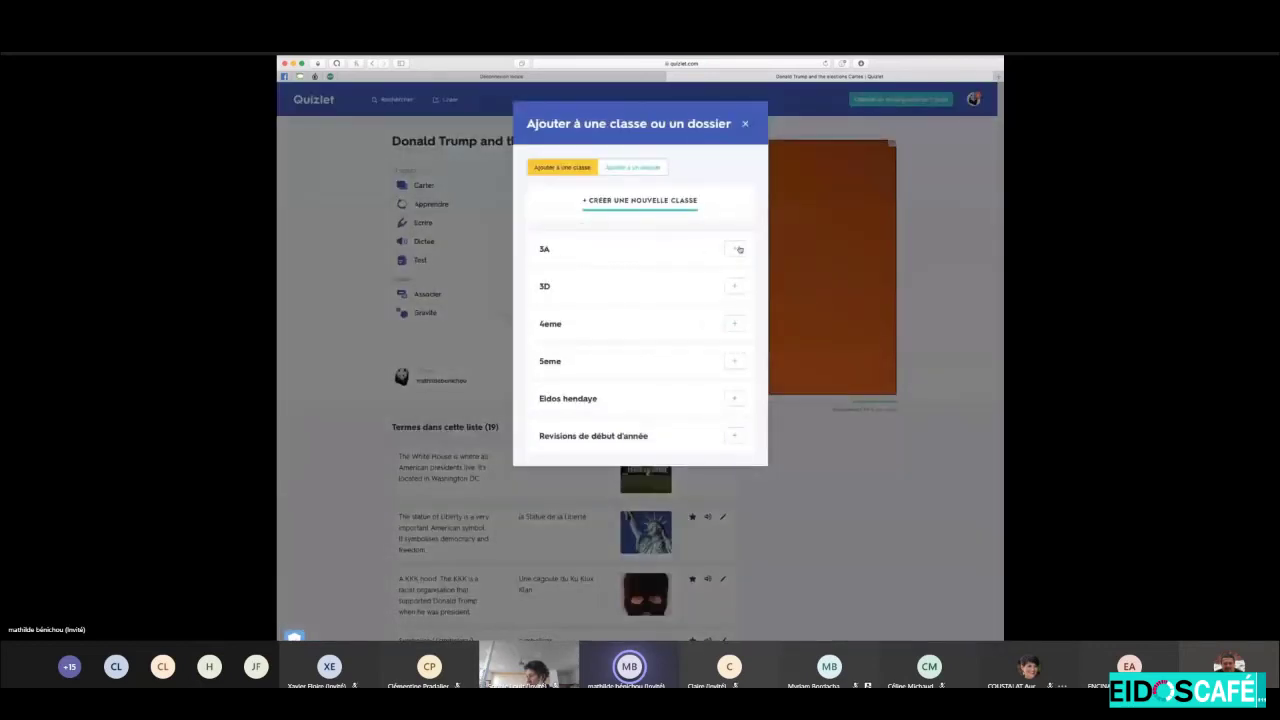
pyautogui.click(735, 249)
pyautogui.click(736, 287)
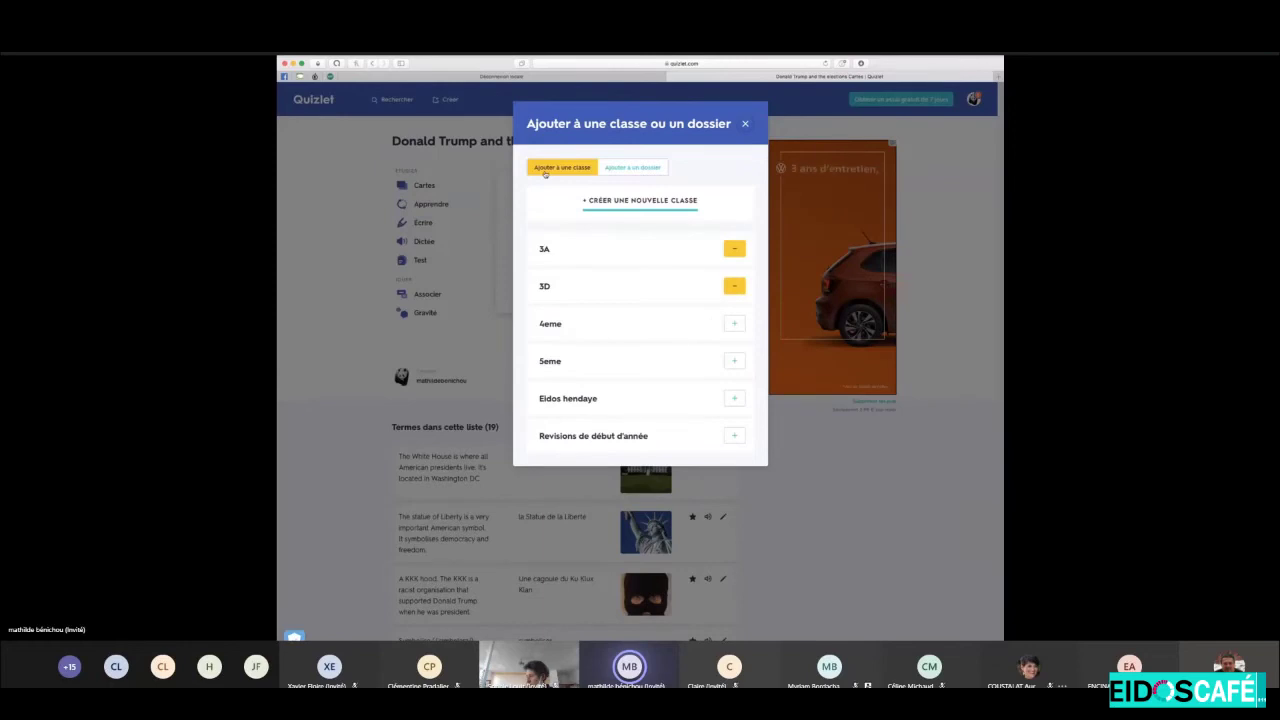
pyautogui.click(638, 167)
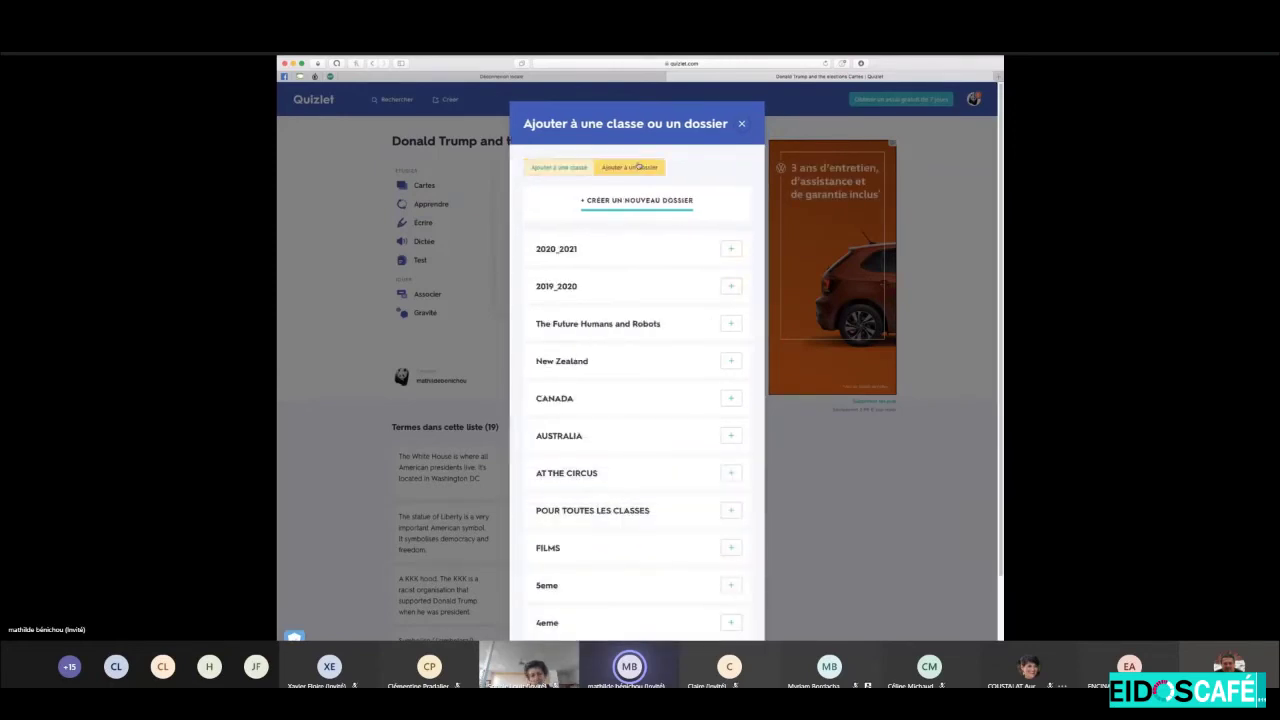
pyautogui.click(731, 251)
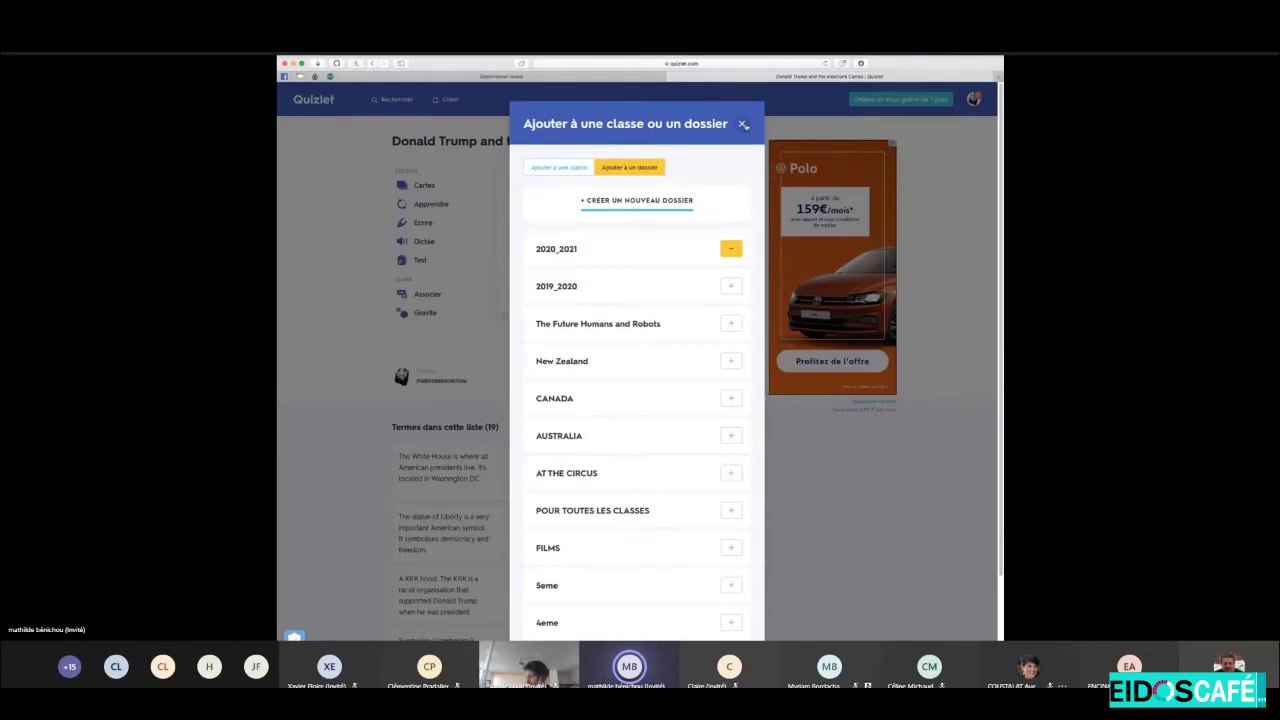
# Open the Donald Trump and the elections list in Cards mode and turn pronunciation on.
pyautogui.click(743, 124)
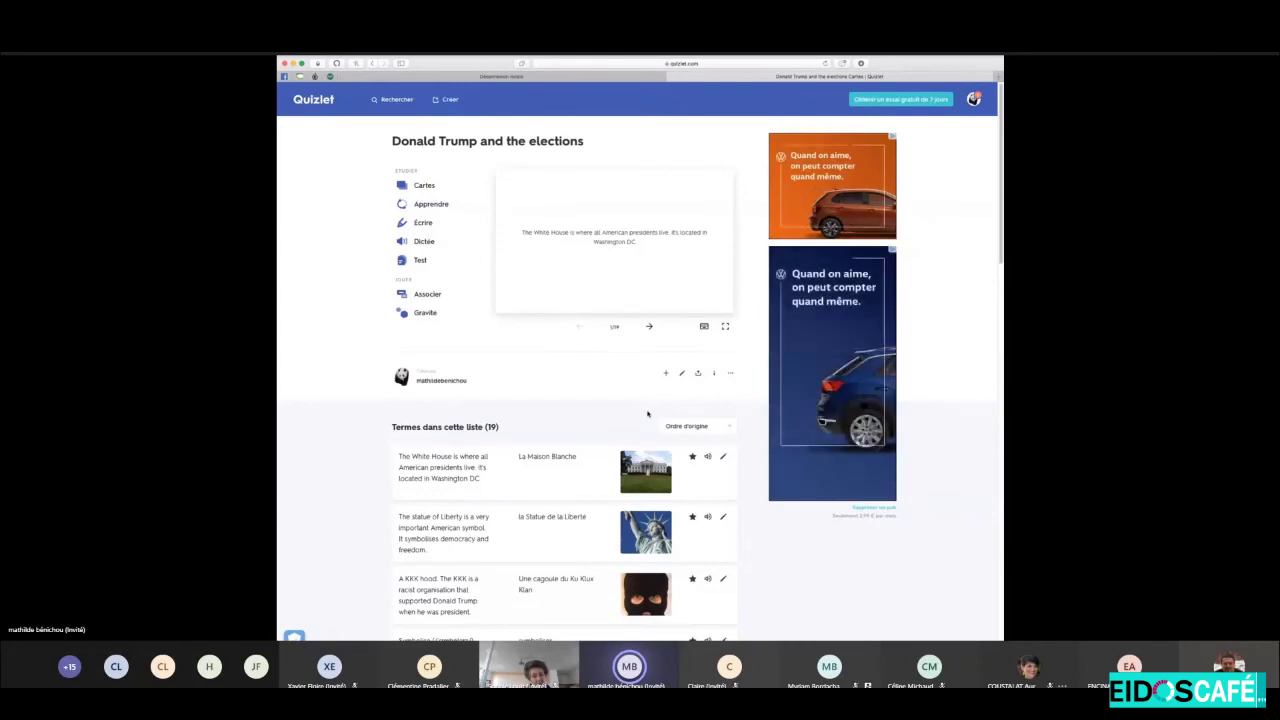
pyautogui.click(424, 186)
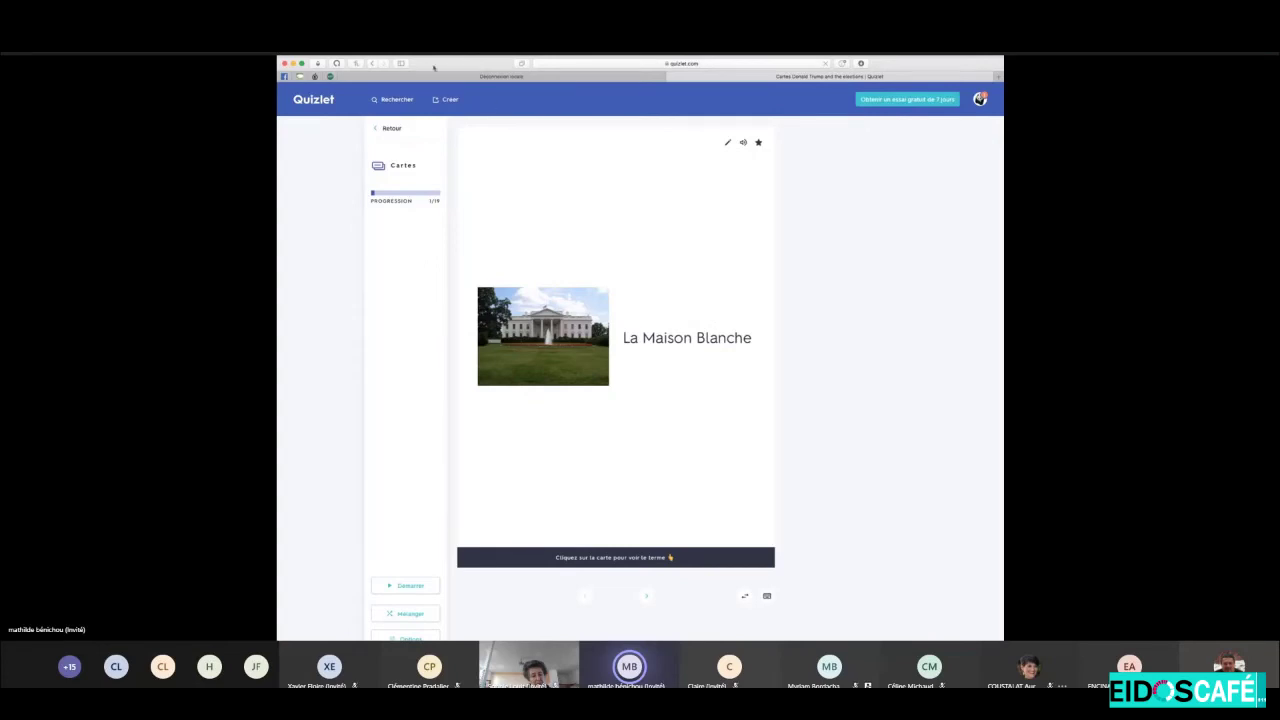
pyautogui.click(410, 625)
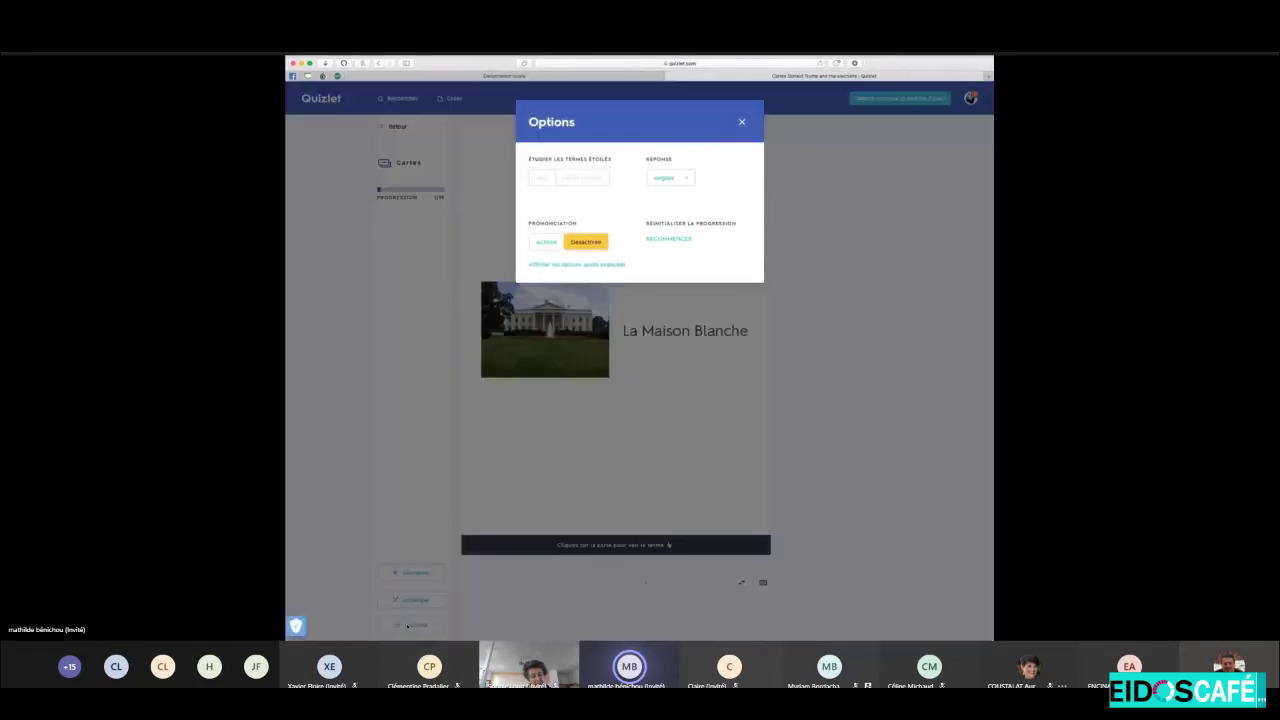
pyautogui.click(546, 242)
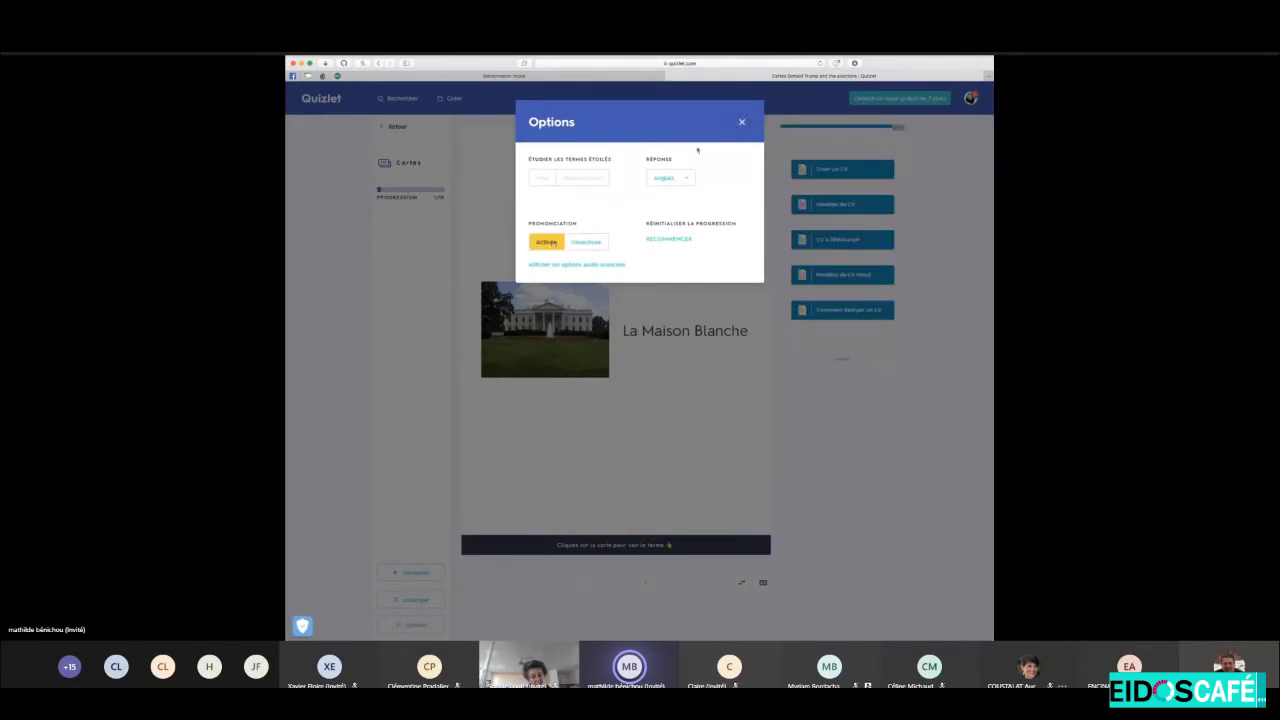
pyautogui.click(742, 123)
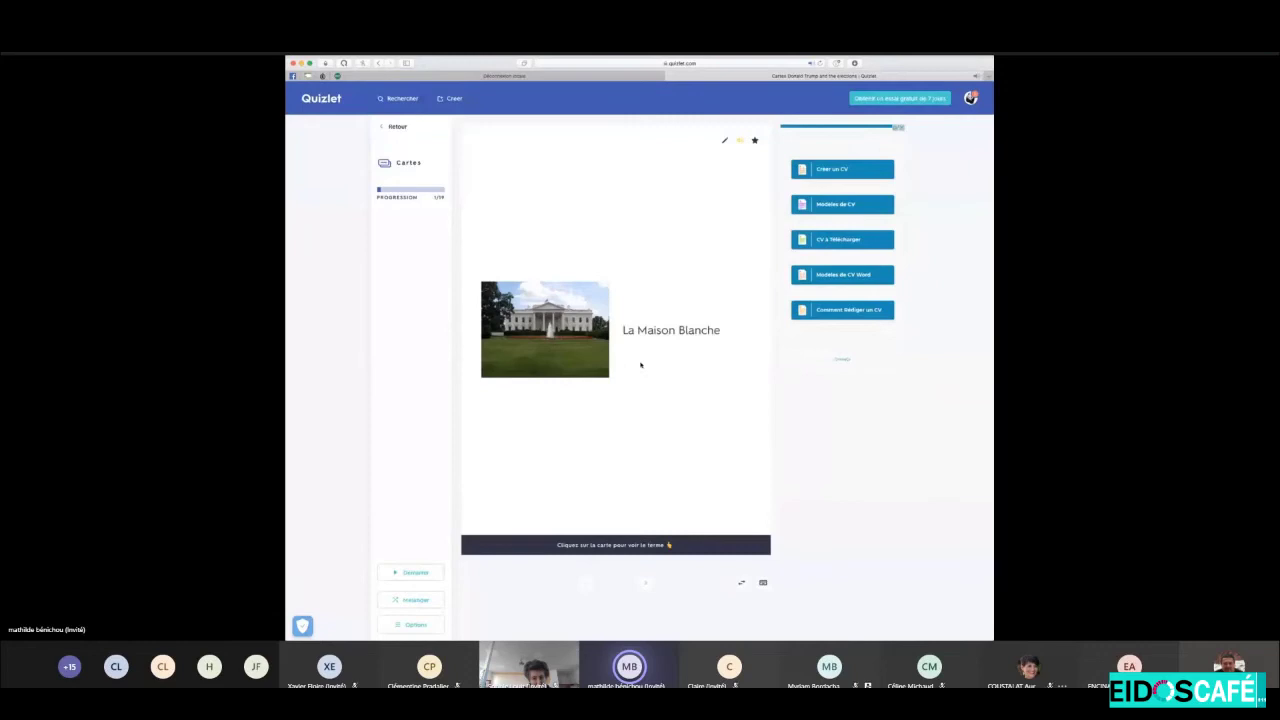
# Review the flashcards from the White House to "Support", flipping cards to see their English terms, and return to the list page.
pyautogui.click(641, 436)
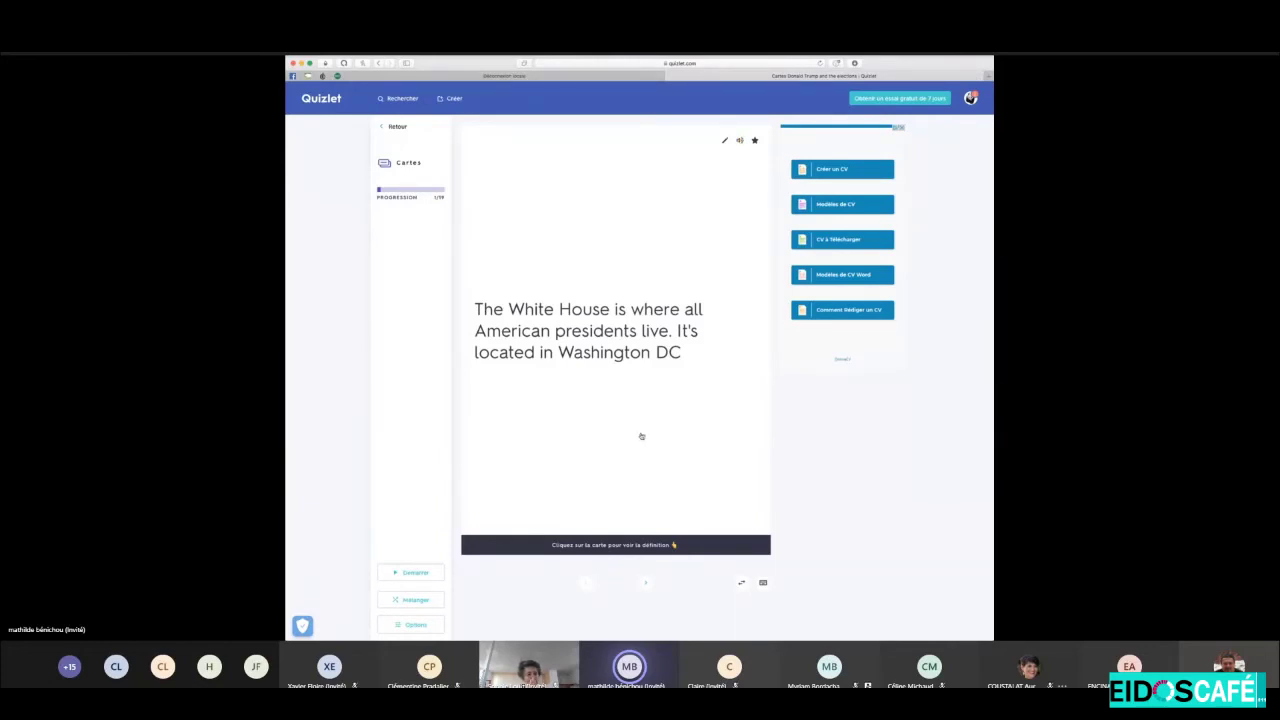
pyautogui.click(645, 583)
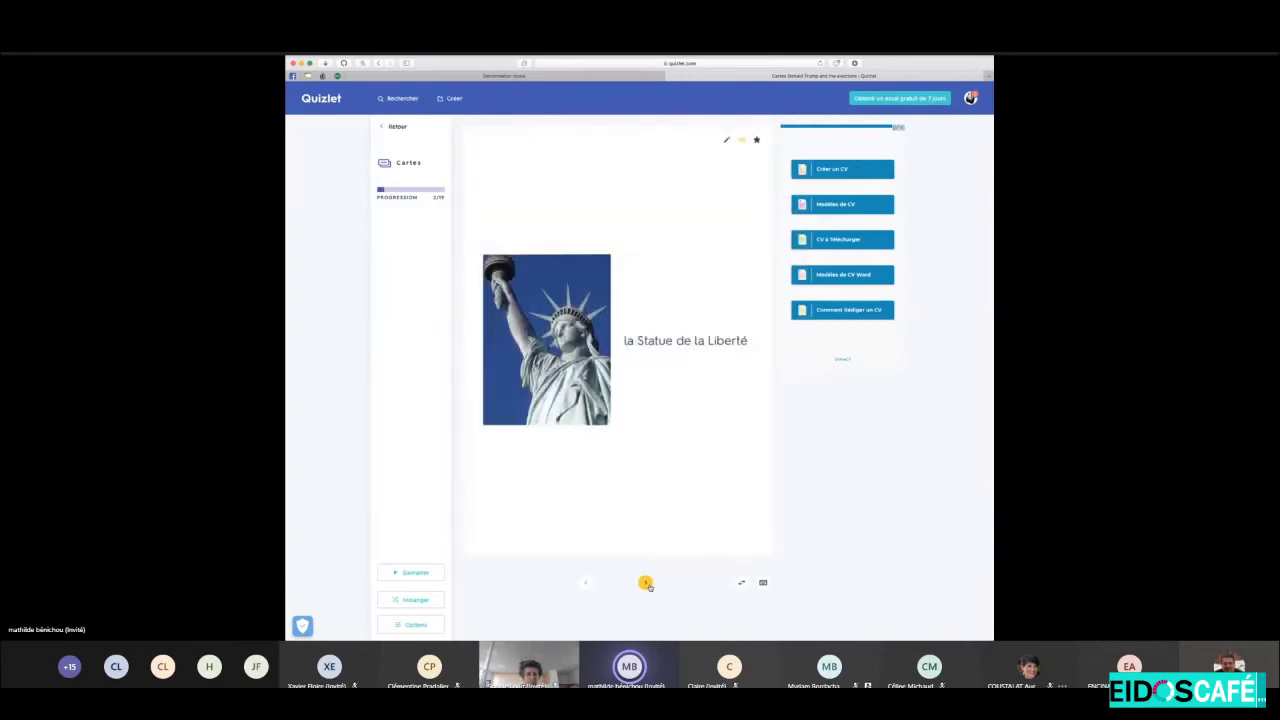
pyautogui.click(661, 524)
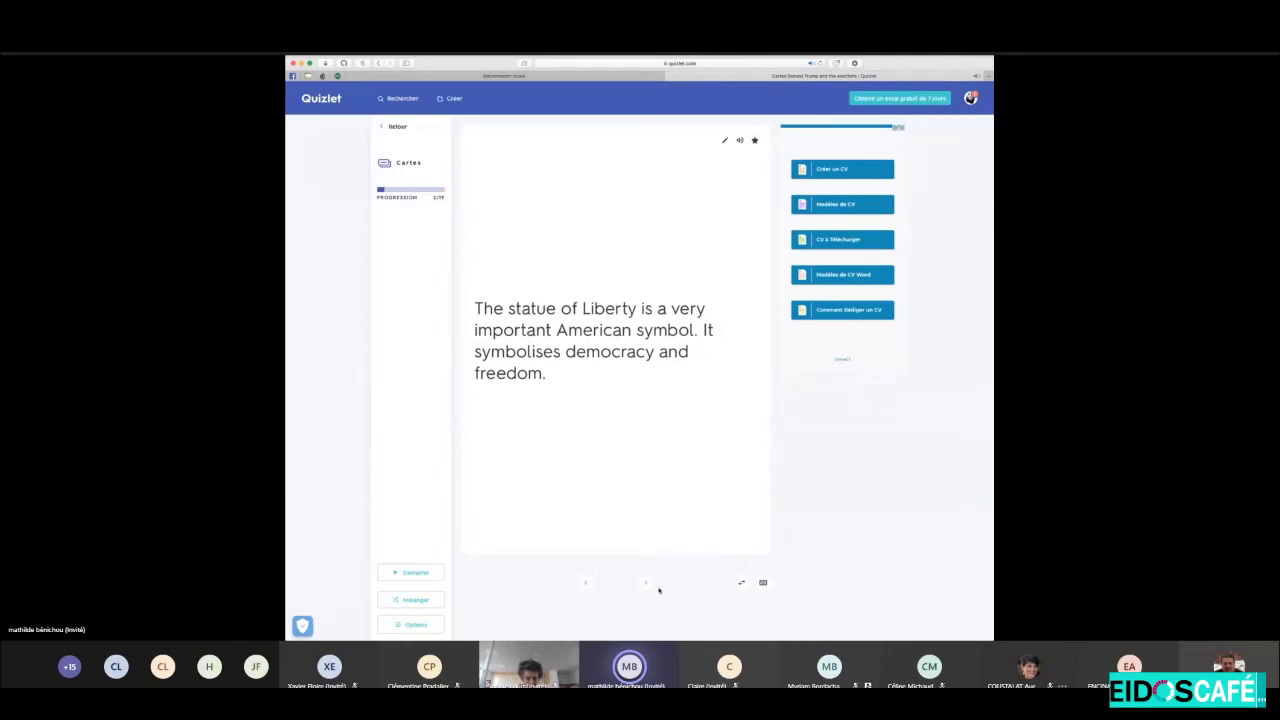
pyautogui.click(645, 583)
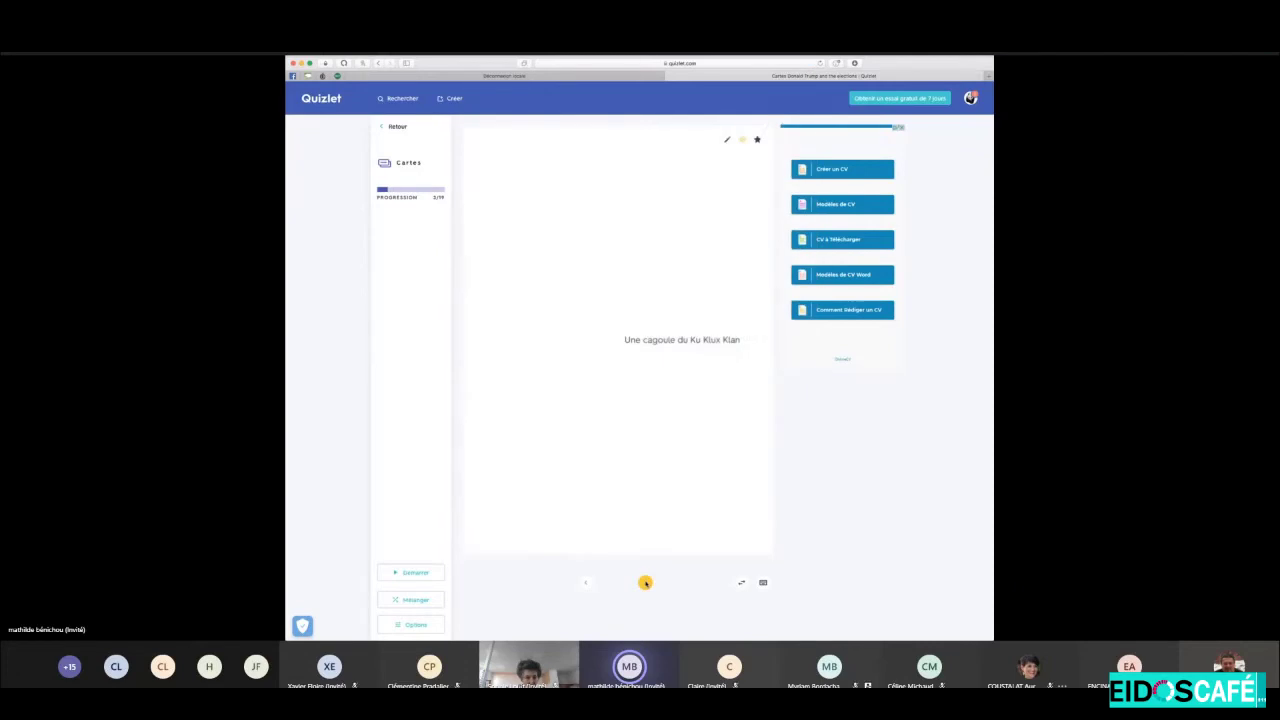
pyautogui.click(645, 582)
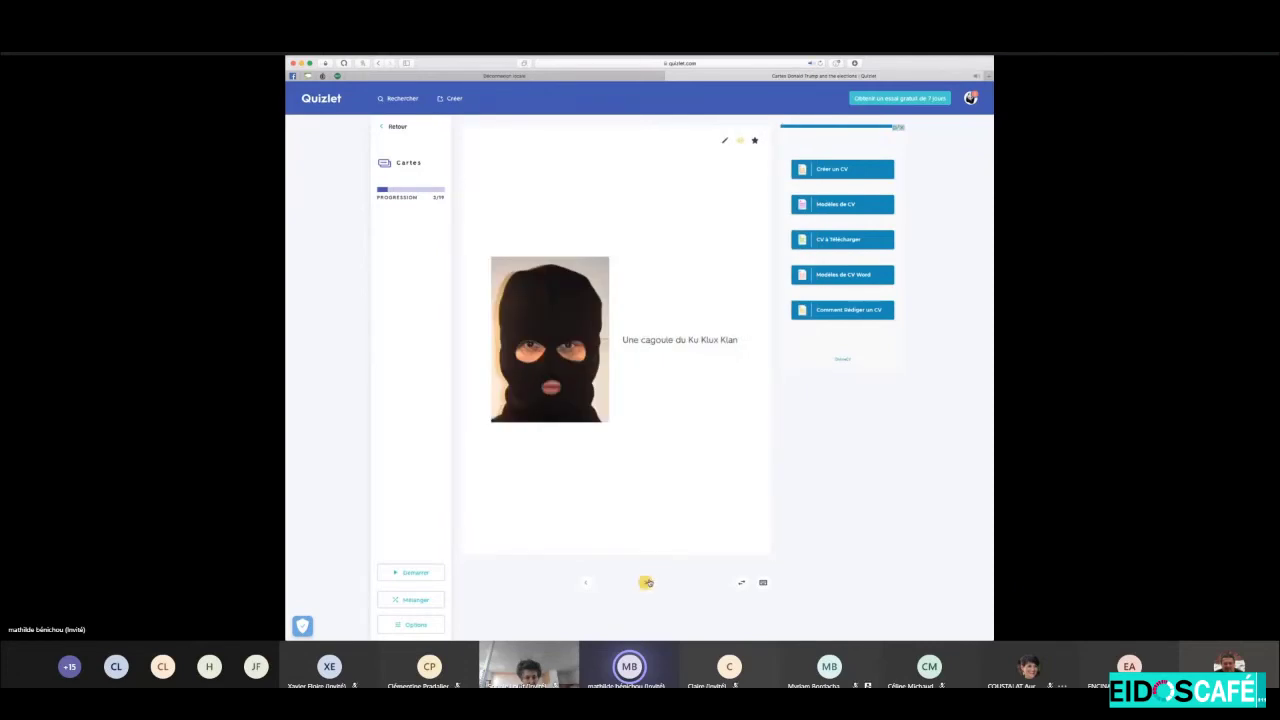
pyautogui.click(651, 526)
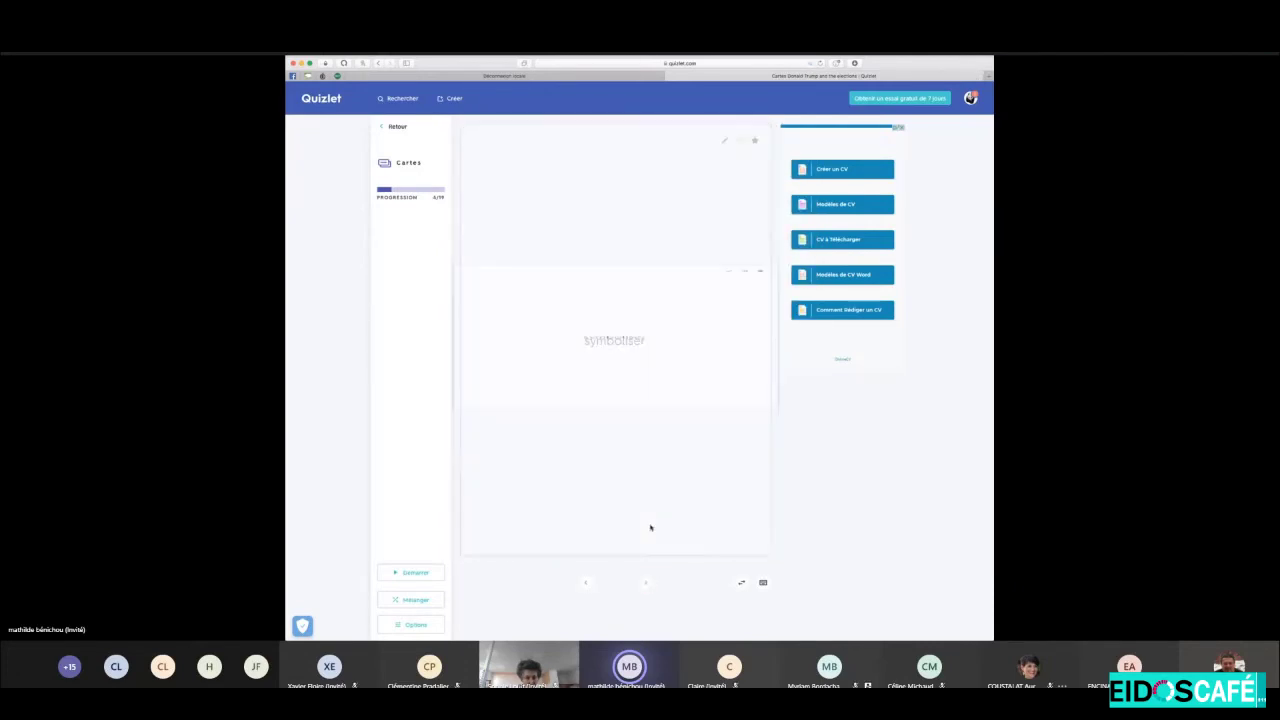
pyautogui.click(646, 584)
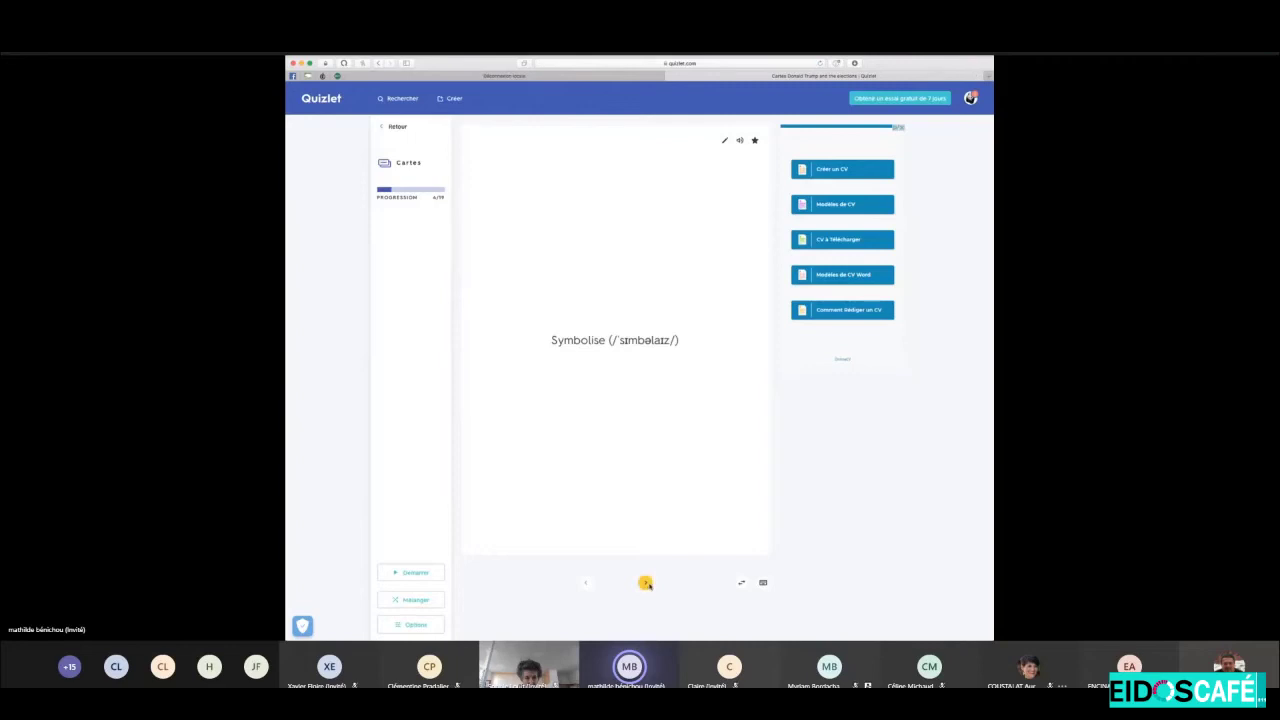
pyautogui.click(645, 584)
pyautogui.click(654, 546)
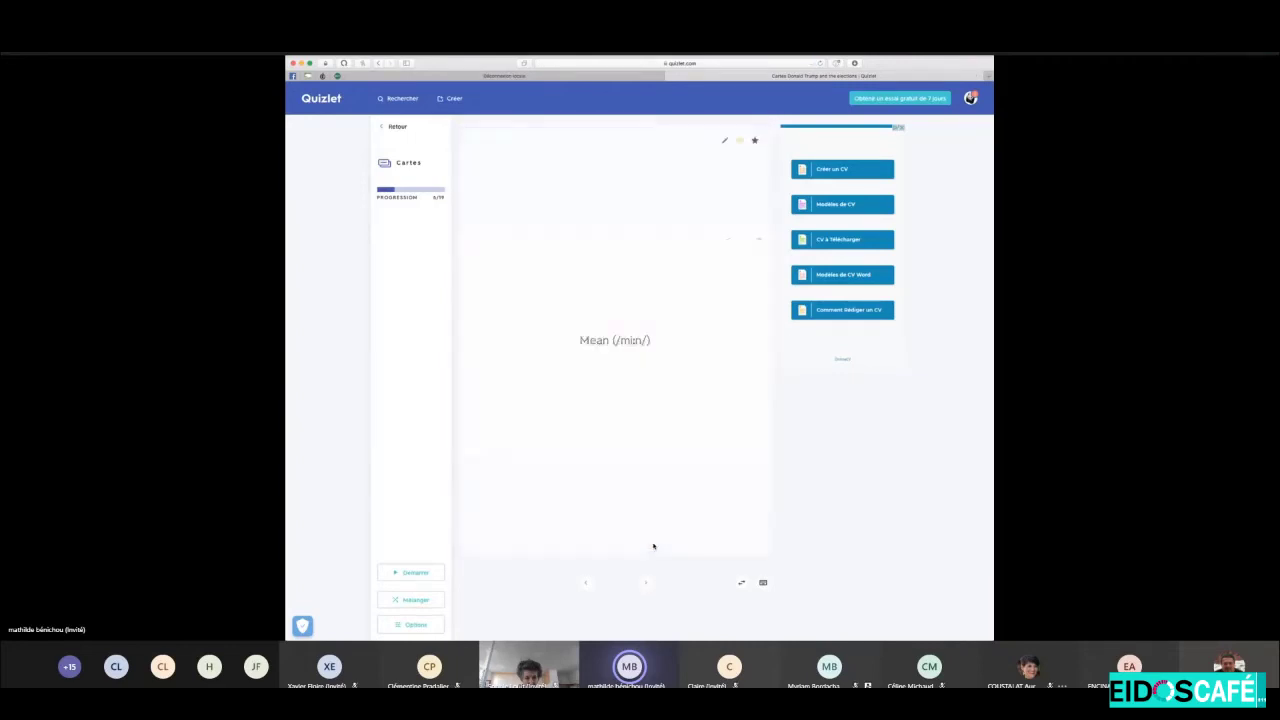
pyautogui.click(645, 583)
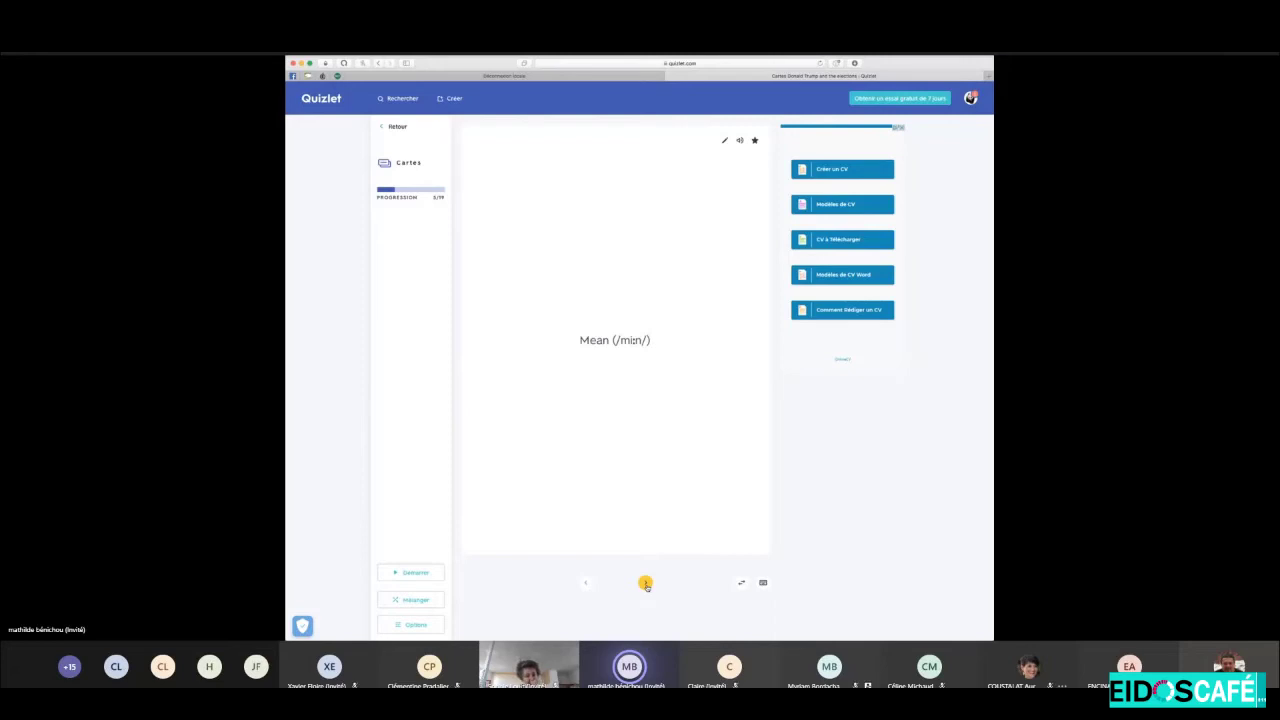
pyautogui.click(646, 584)
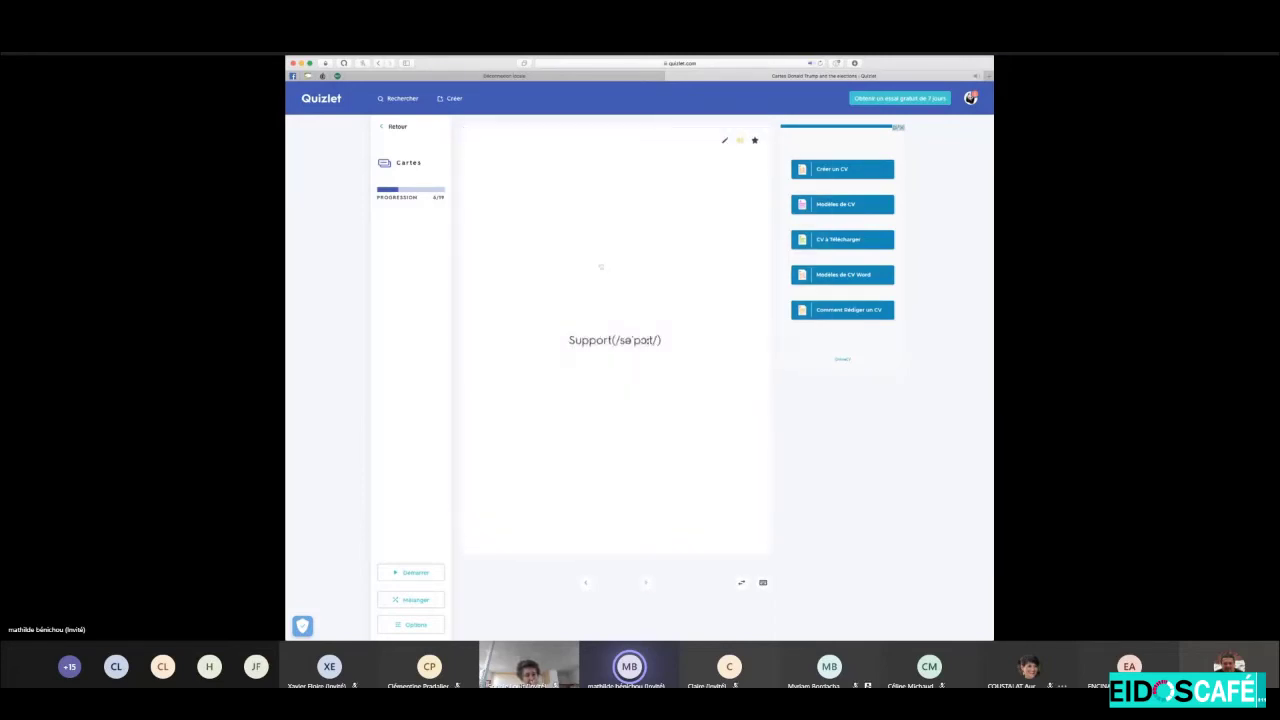
pyautogui.click(400, 127)
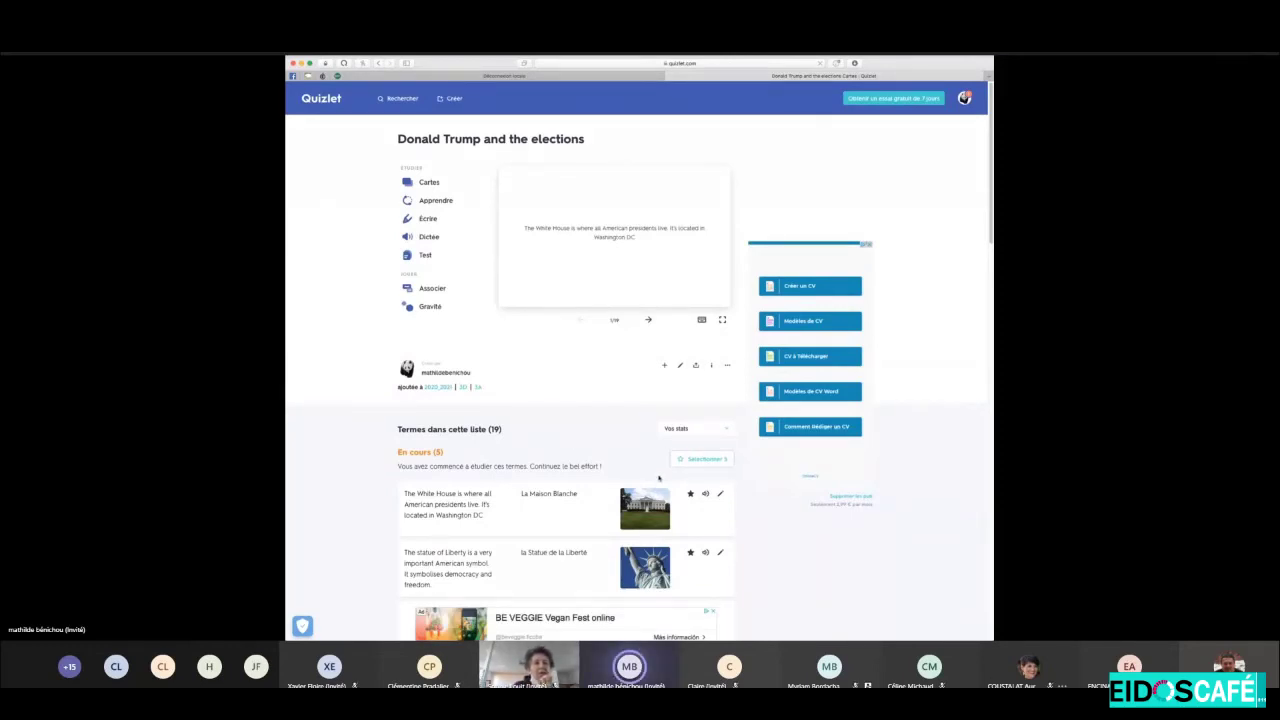
# Correct the White House term to end in "Washington D.C." and capitalise the second card's definition as "La Statue de la Liberté".
pyautogui.scroll(-2, 658, 478)
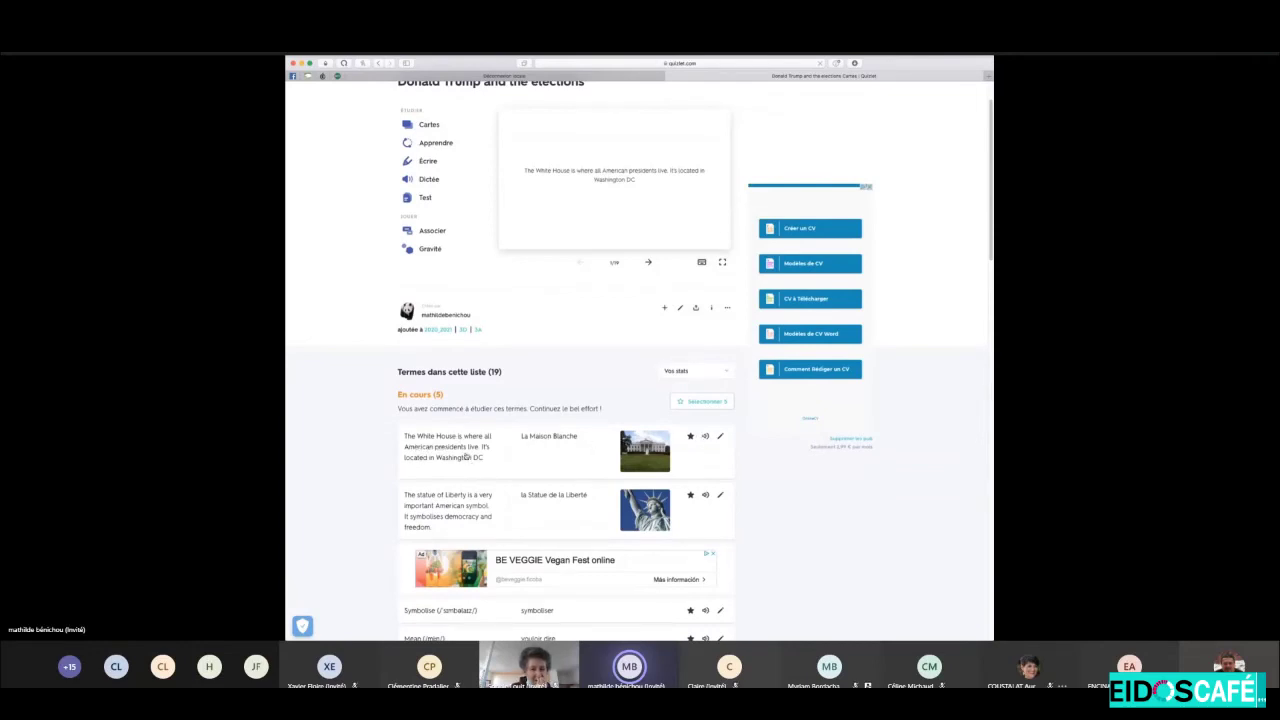
pyautogui.click(721, 436)
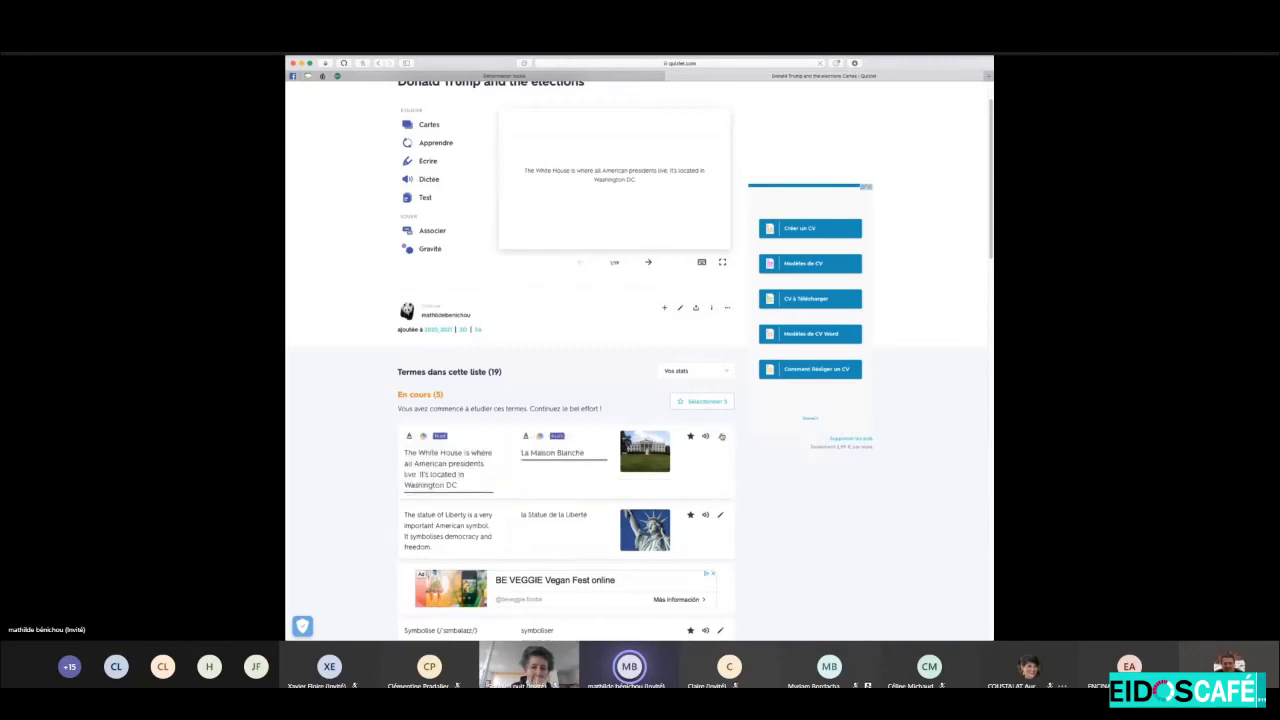
pyautogui.click(467, 484)
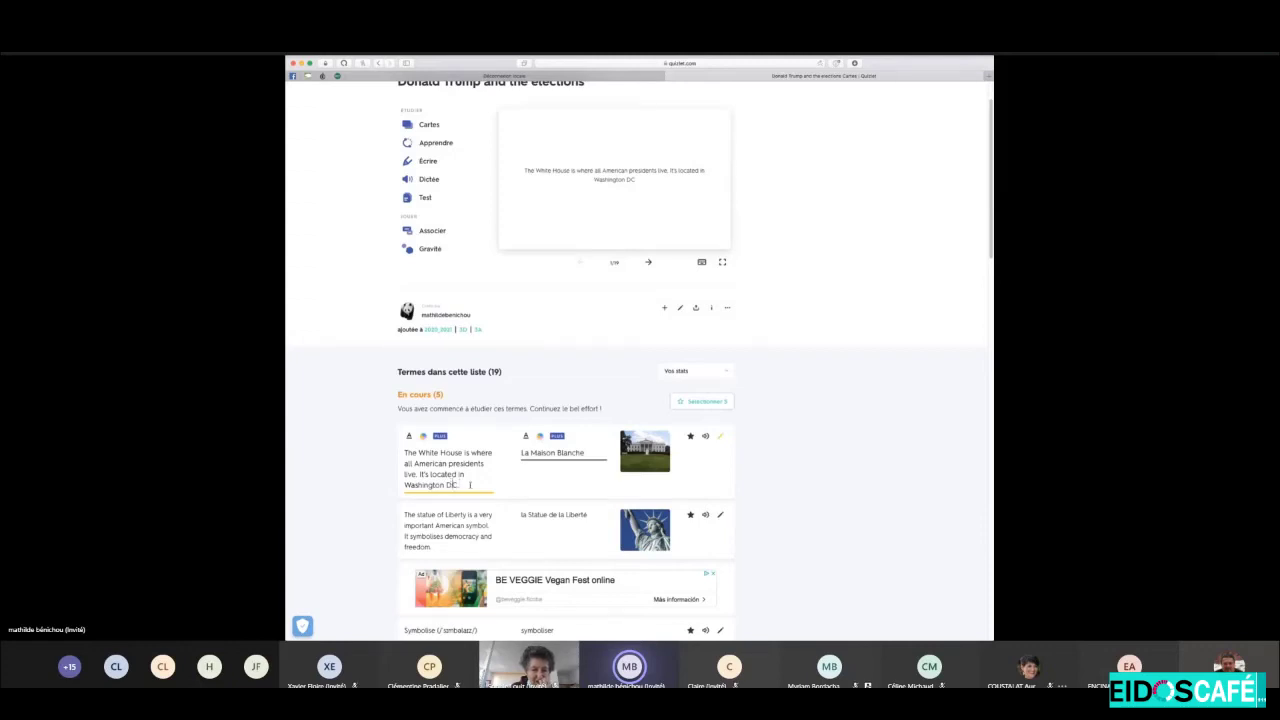
pyautogui.scroll(-2, 746, 478)
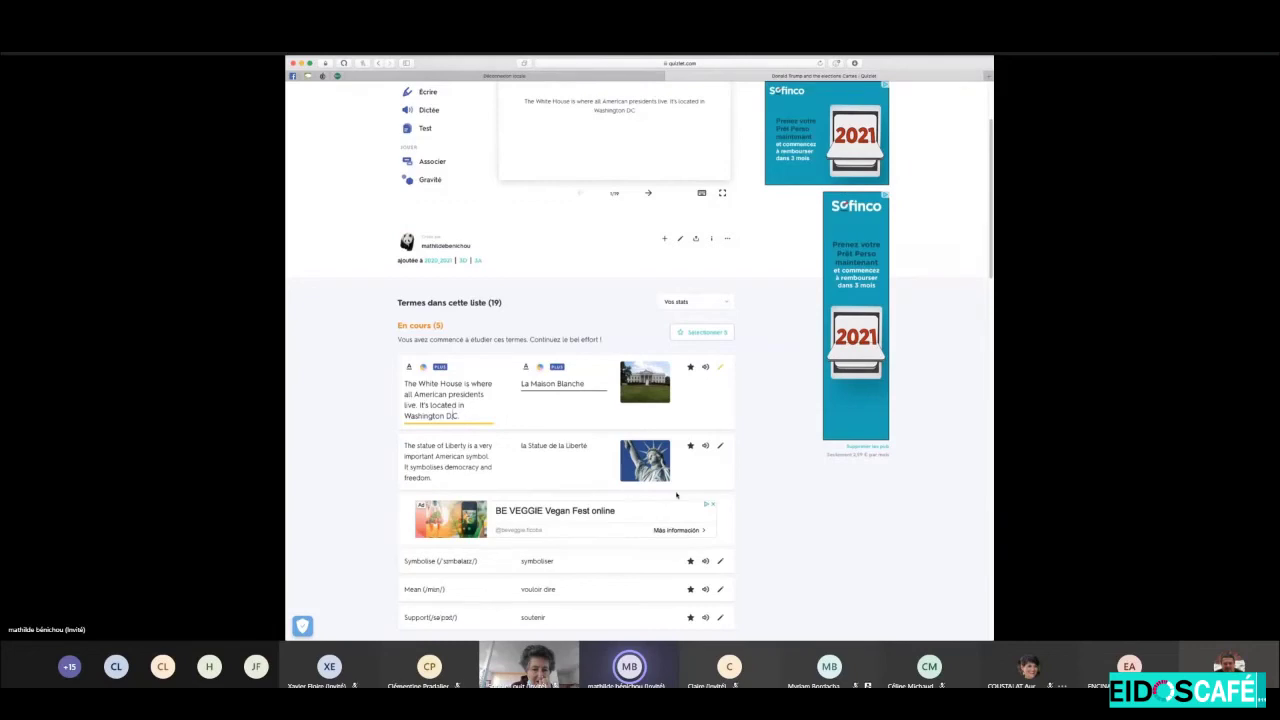
pyautogui.scroll(-1, 676, 494)
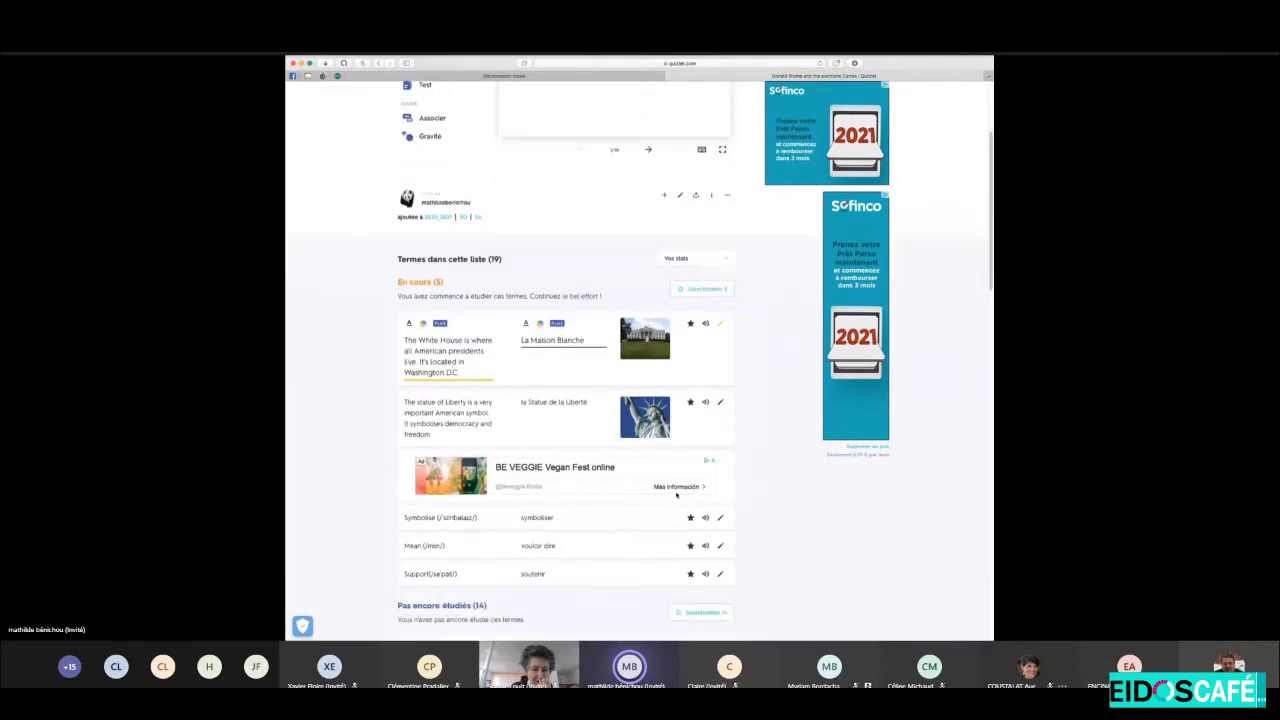
pyautogui.click(721, 403)
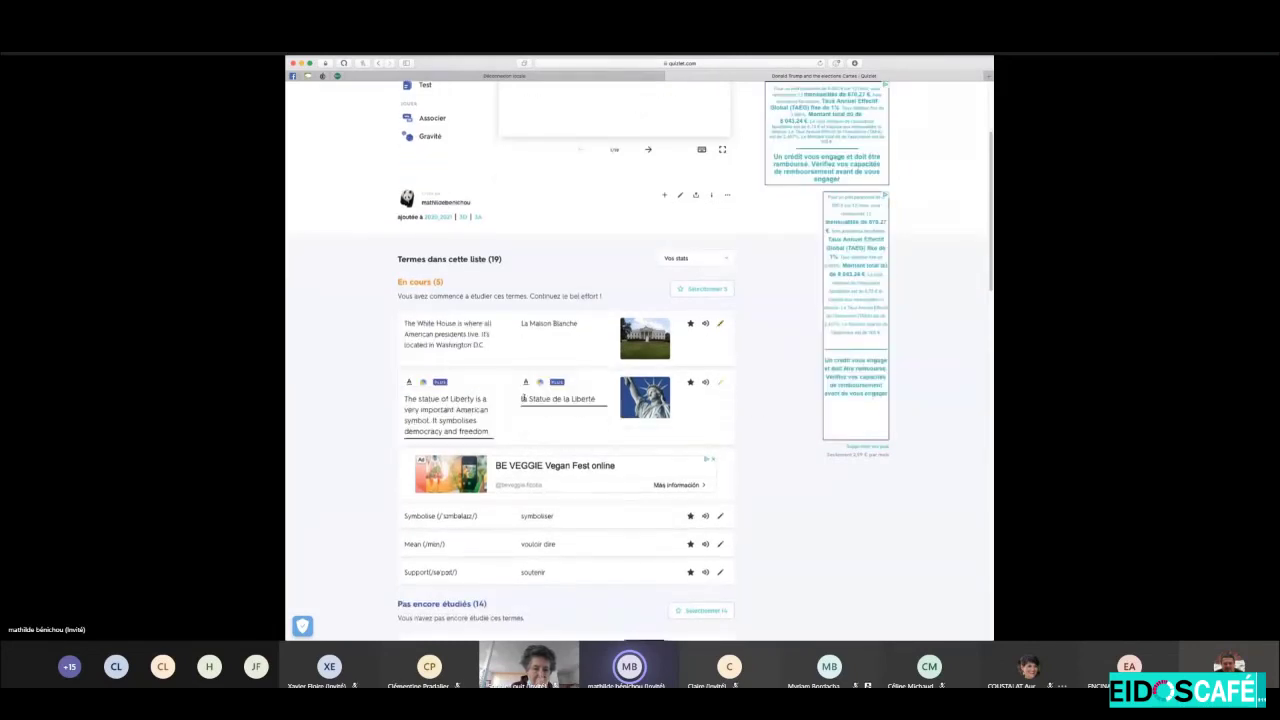
pyautogui.click(775, 406)
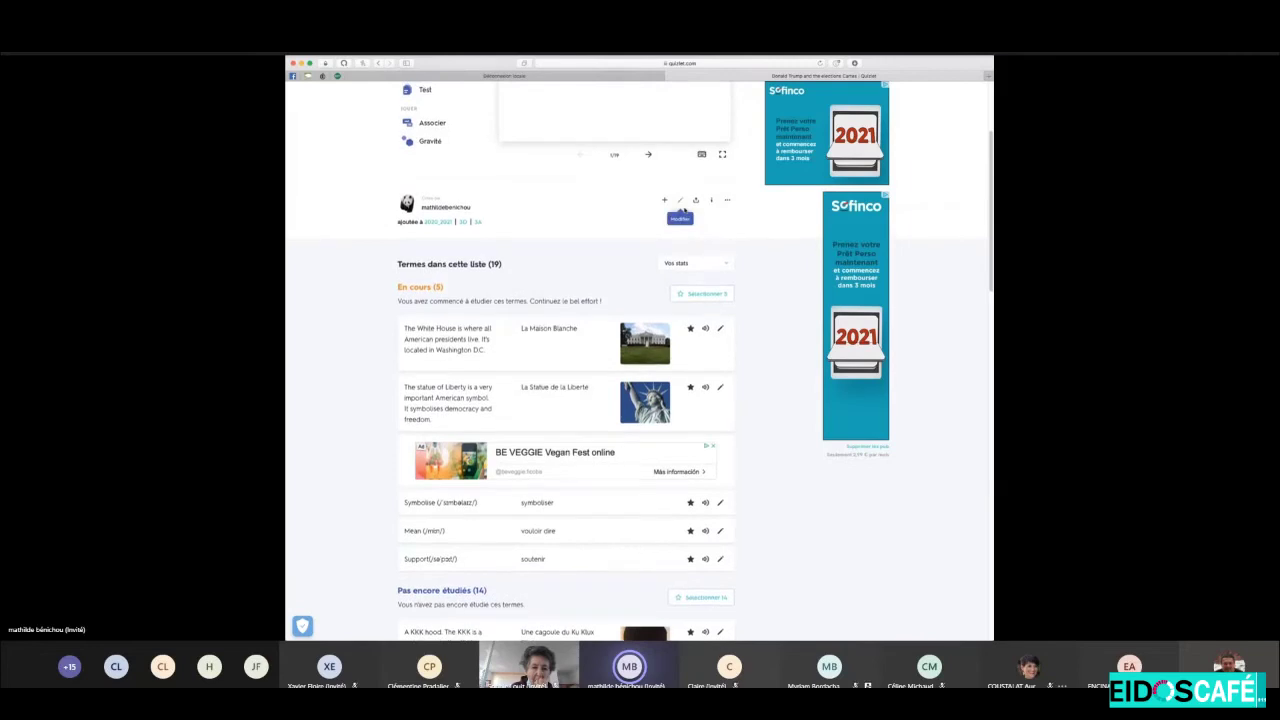
# Open the whole list for editing and look over its cards and keyboard shortcuts.
pyautogui.scroll(1, 680, 214)
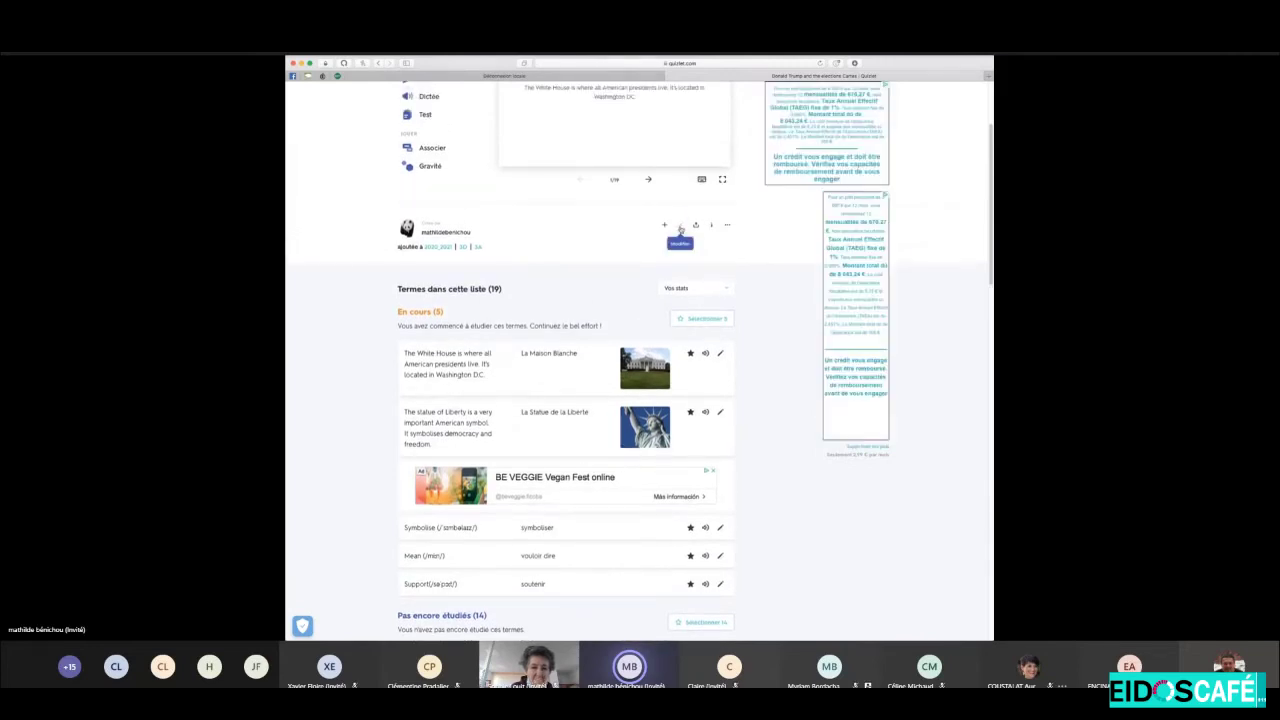
pyautogui.click(681, 226)
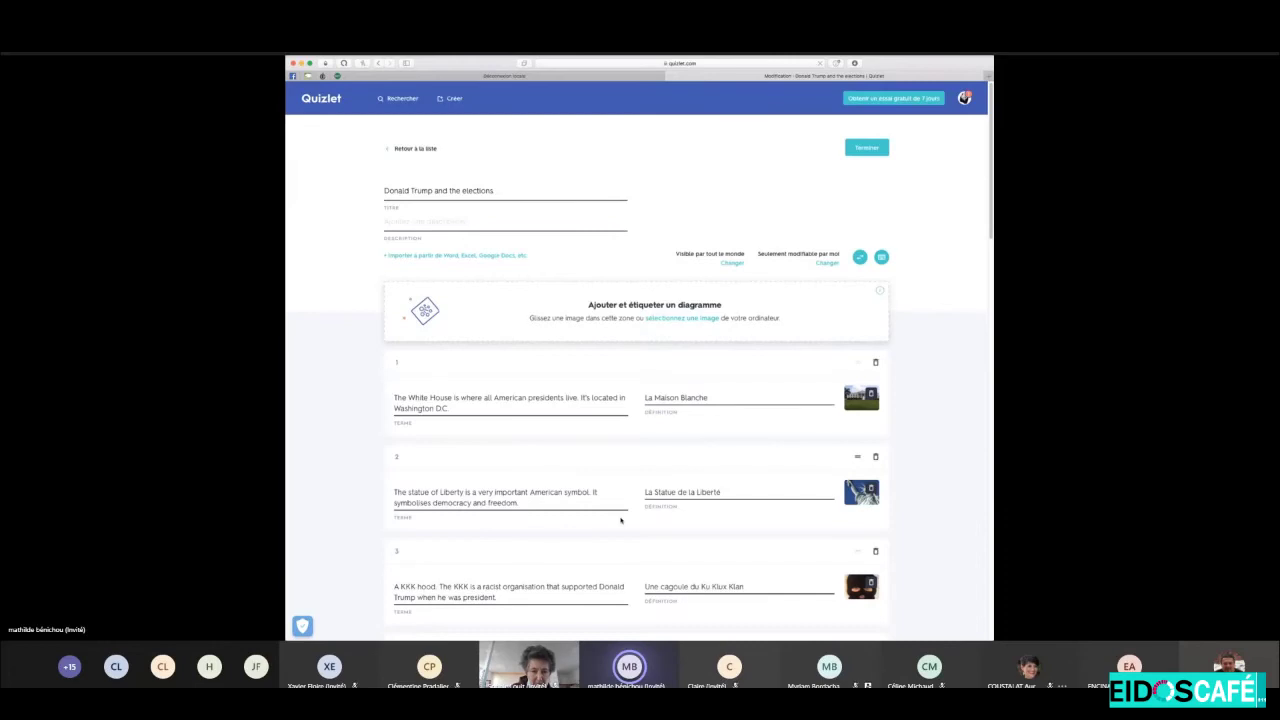
pyautogui.scroll(-4, 620, 520)
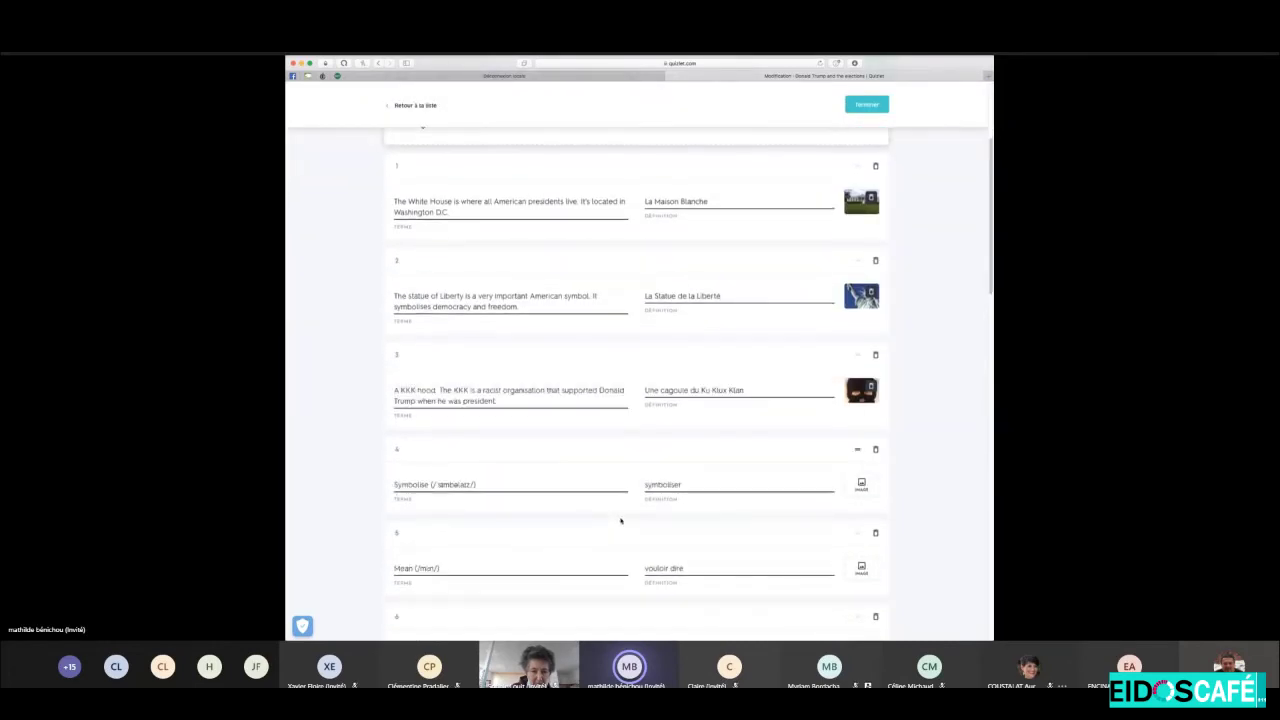
pyautogui.scroll(2, 600, 348)
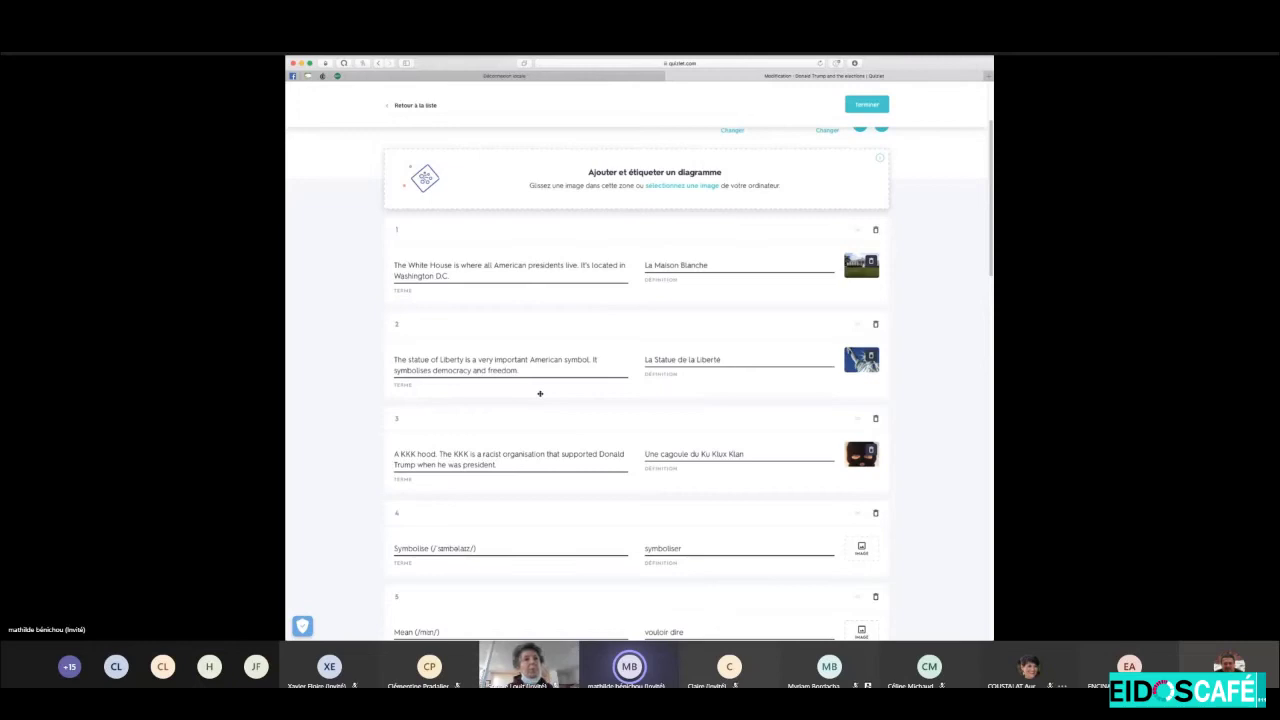
pyautogui.scroll(3, 540, 393)
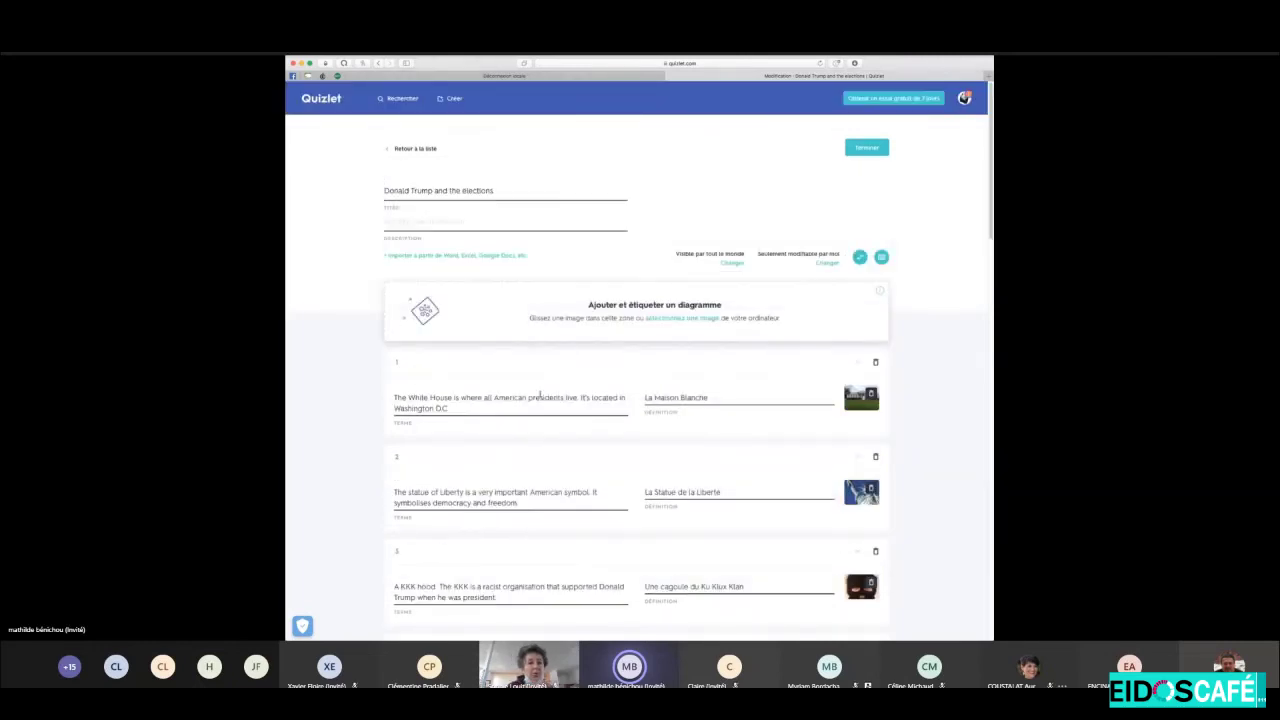
pyautogui.click(881, 257)
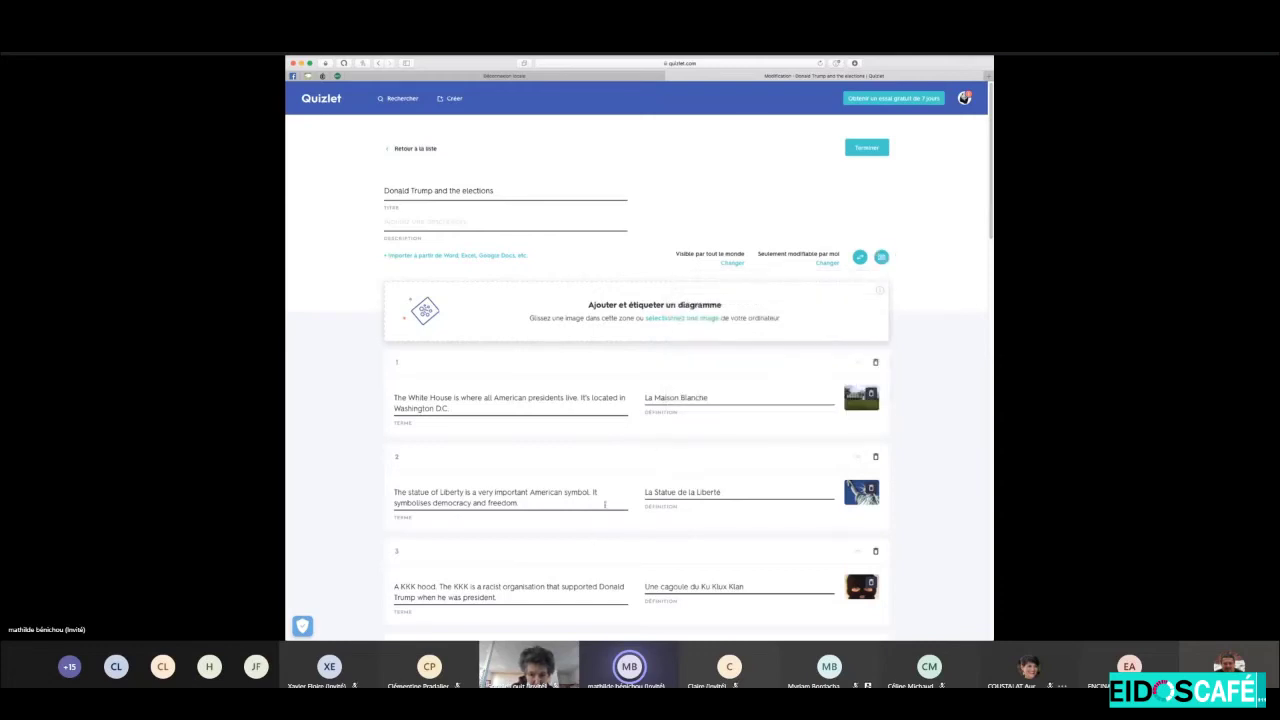
# Move the Statue of Liberty card up and down among the first three positions, and put it back in second place.
pyautogui.scroll(-1, 604, 504)
pyautogui.scroll(-2, 604, 504)
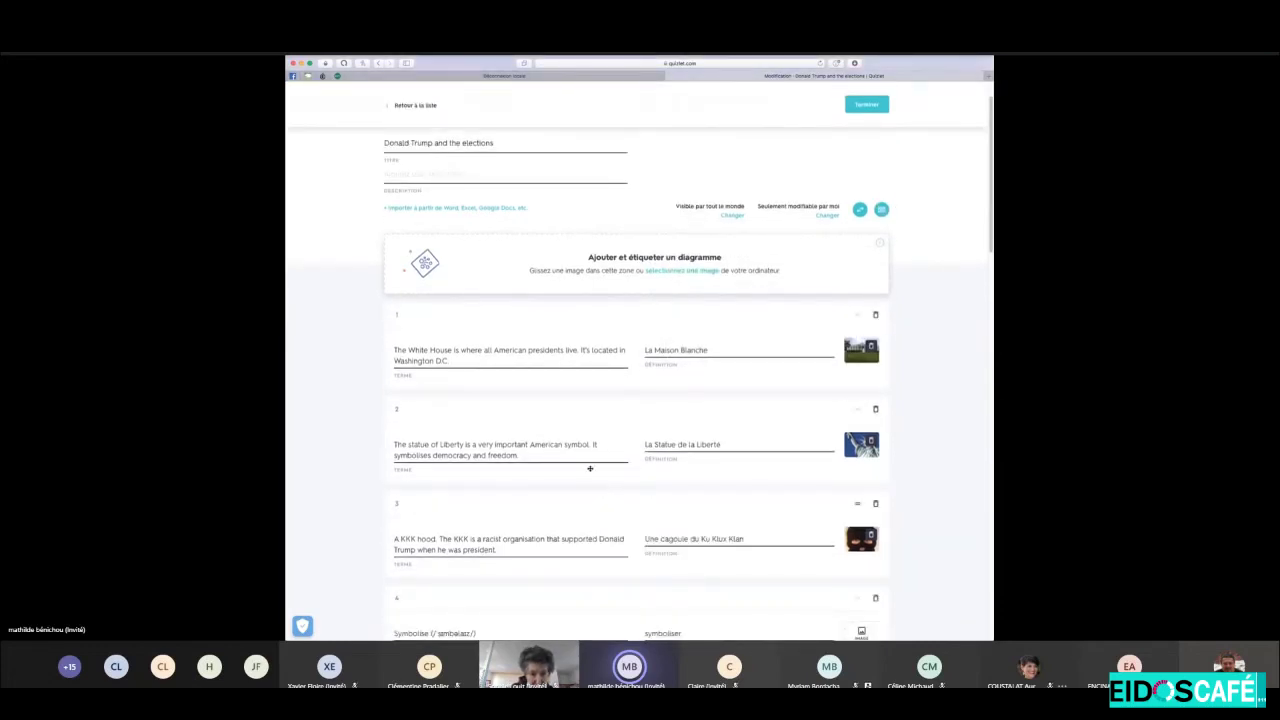
pyautogui.click(588, 453)
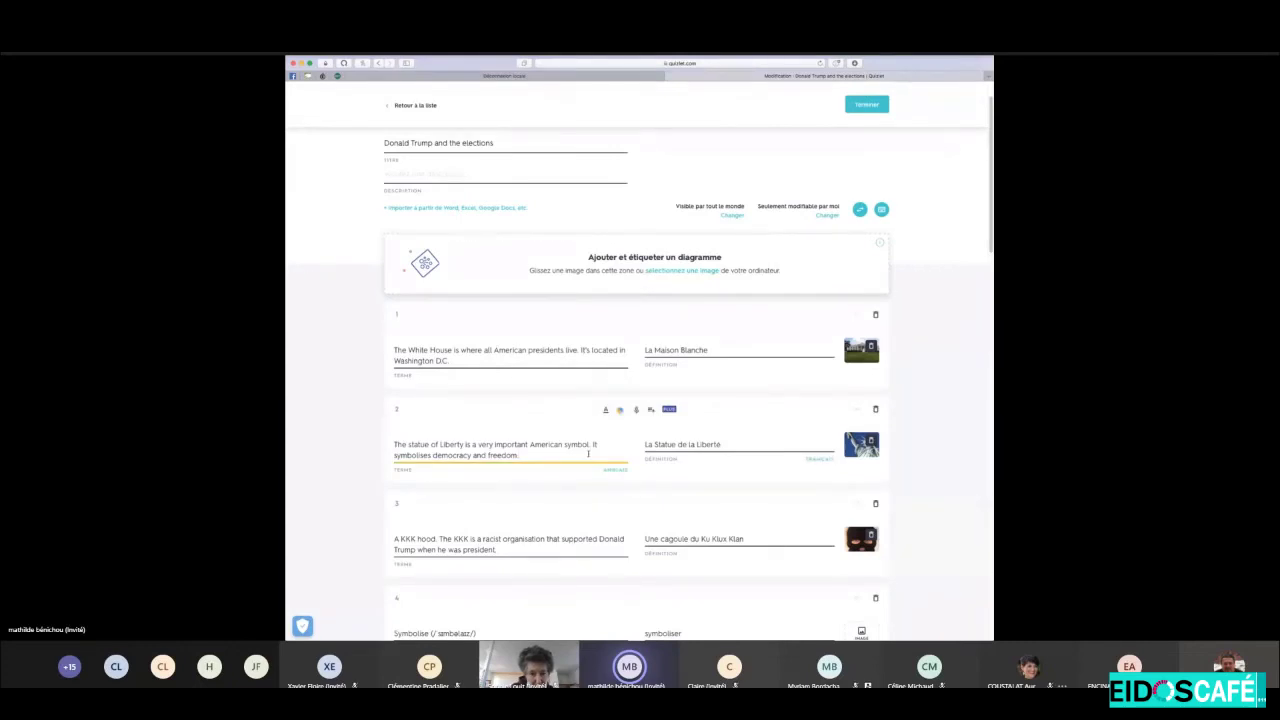
pyautogui.hotkey('ctrl', 'alt', 'Up')
pyautogui.hotkey('ctrl', 'alt', 'Down')
pyautogui.hotkey('ctrl', 'alt', 'Down')
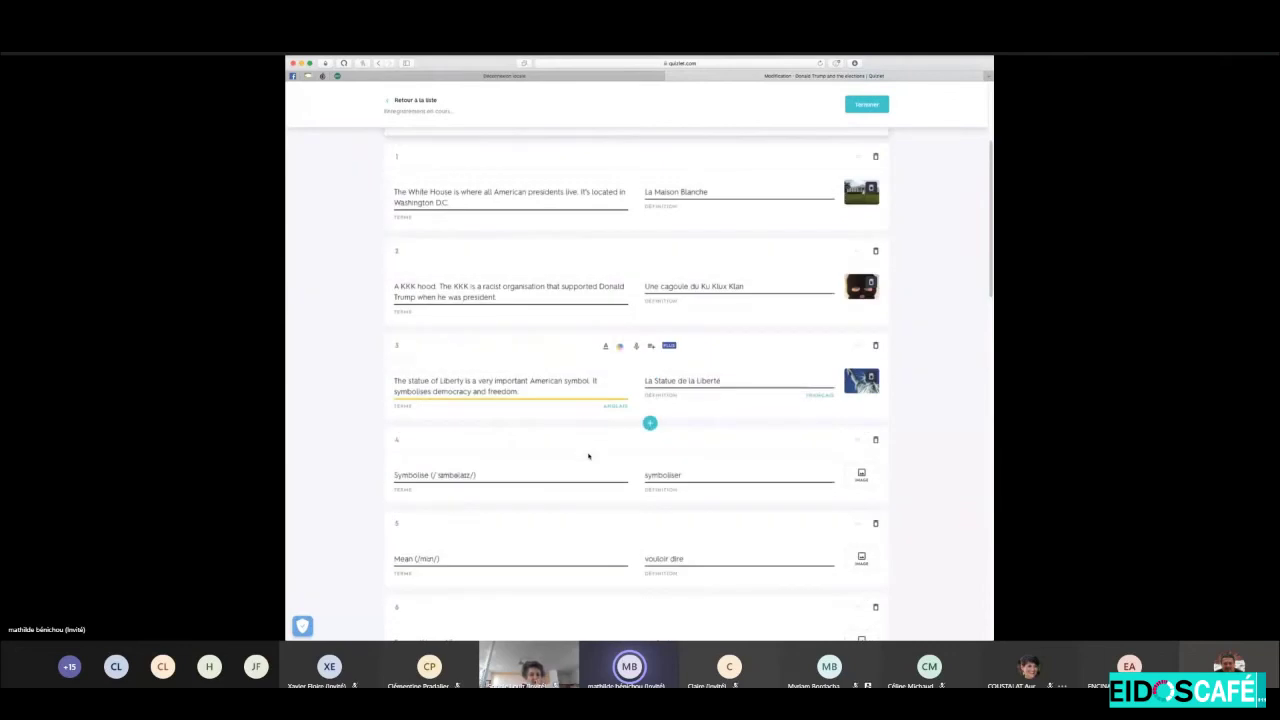
pyautogui.hotkey('ctrl', 'alt', 'Up')
pyautogui.hotkey('ctrl', 'alt', 'Up')
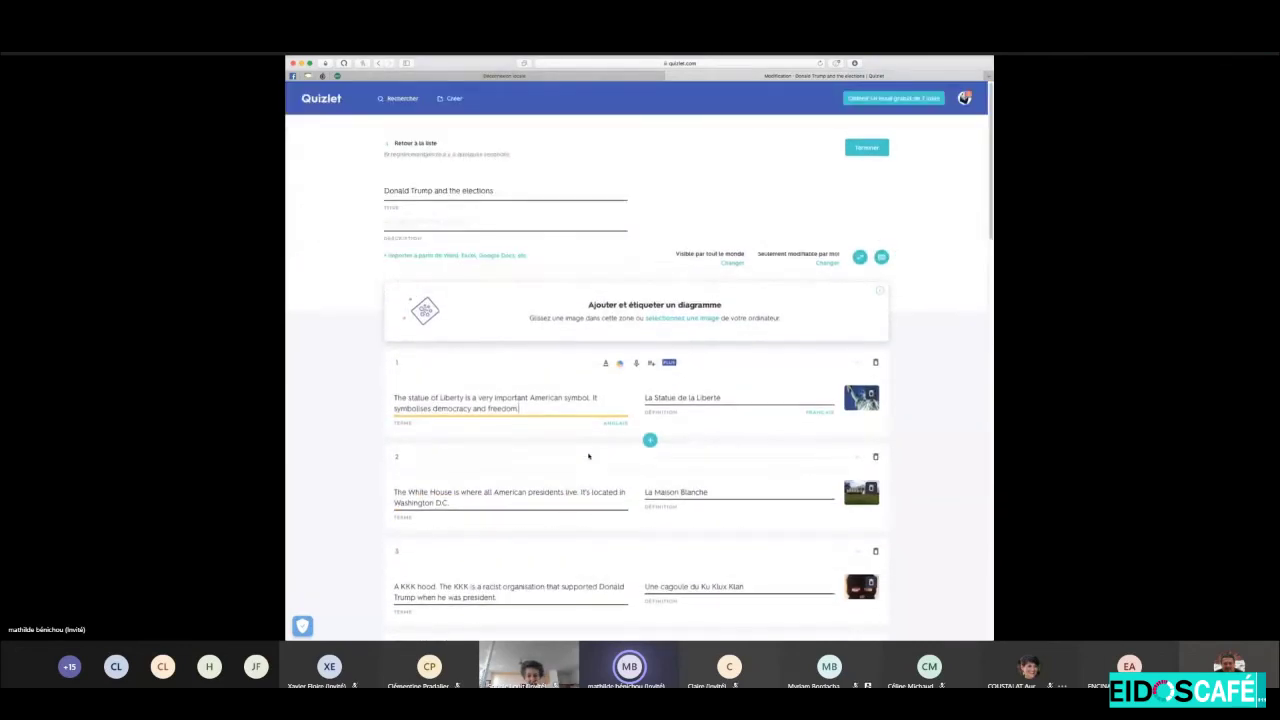
pyautogui.hotkey('ctrl', 'alt', 'Down')
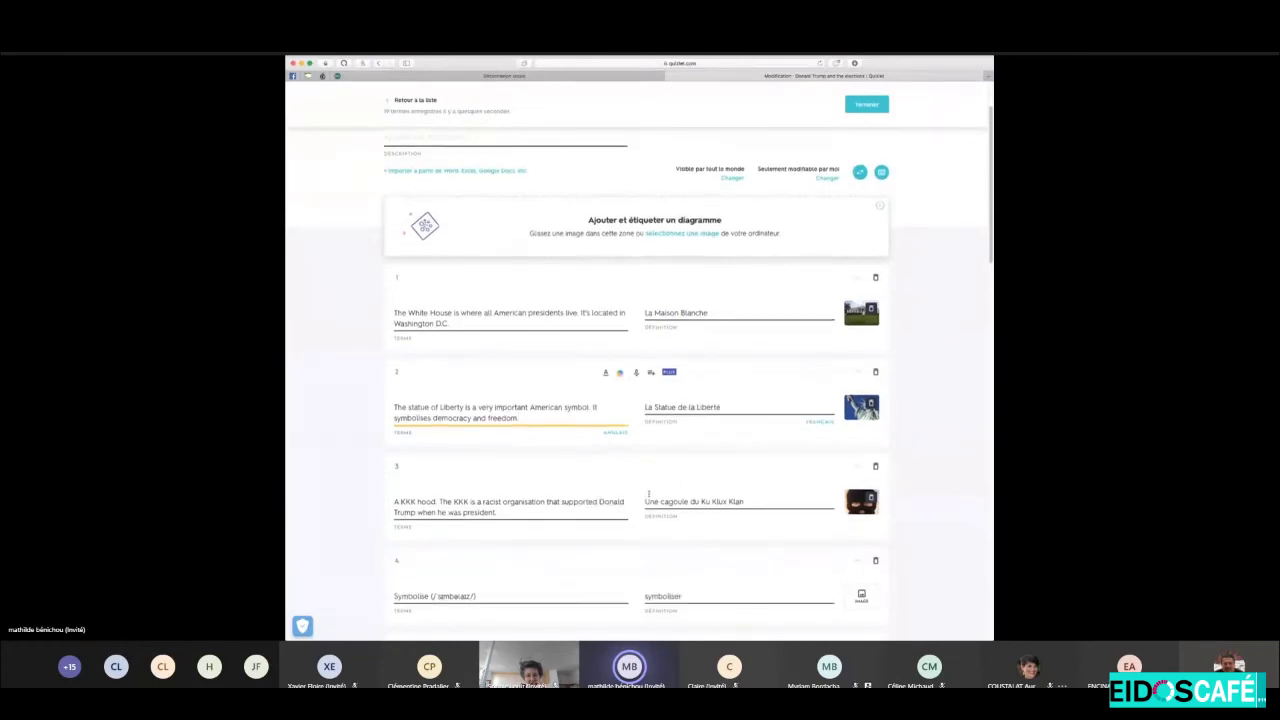
pyautogui.scroll(-2, 648, 470)
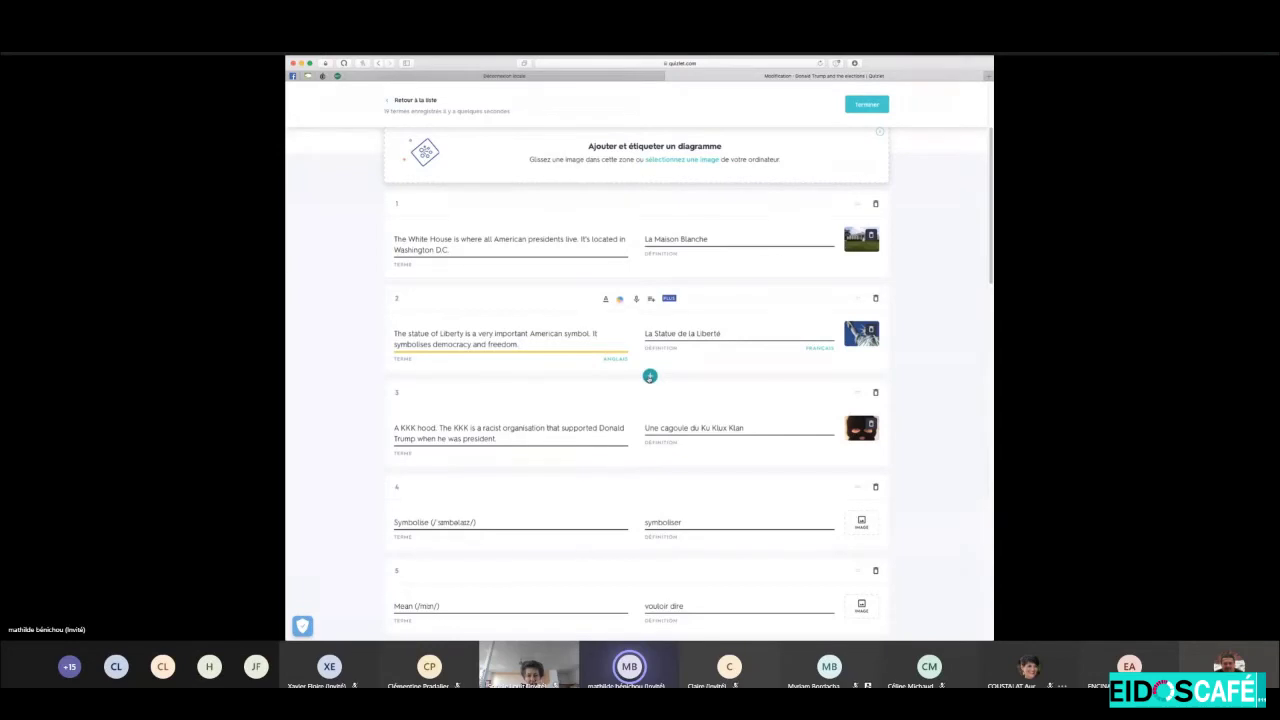
# Insert a card after the Statue of Liberty card with term "add a card" and definition "une de plus", and delete it again.
pyautogui.click(649, 376)
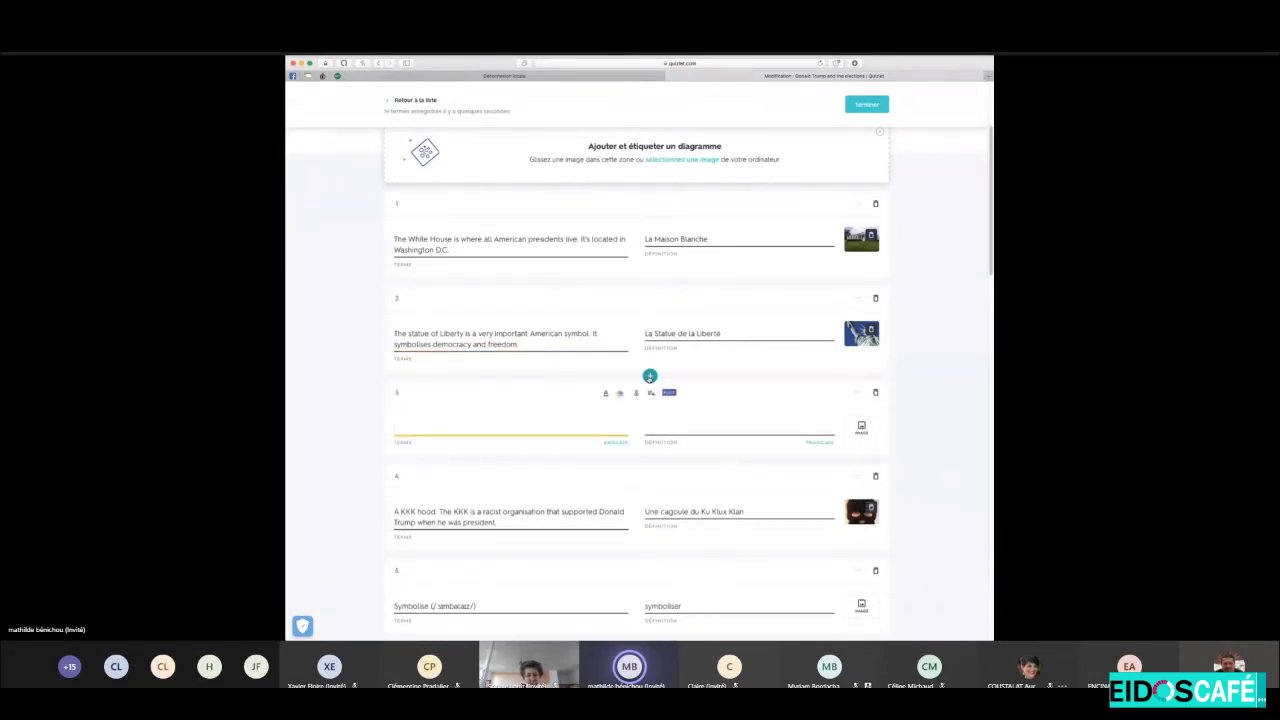
pyautogui.write('add a car')
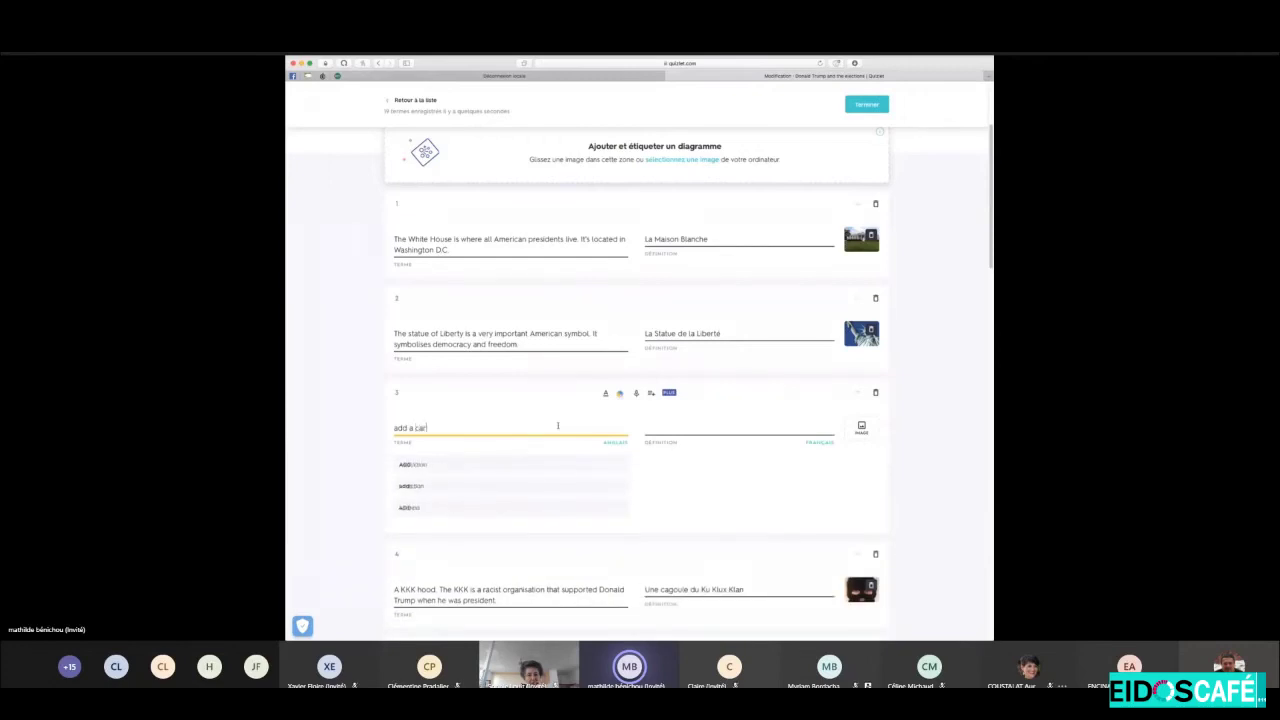
pyautogui.write('d')
pyautogui.click(674, 427)
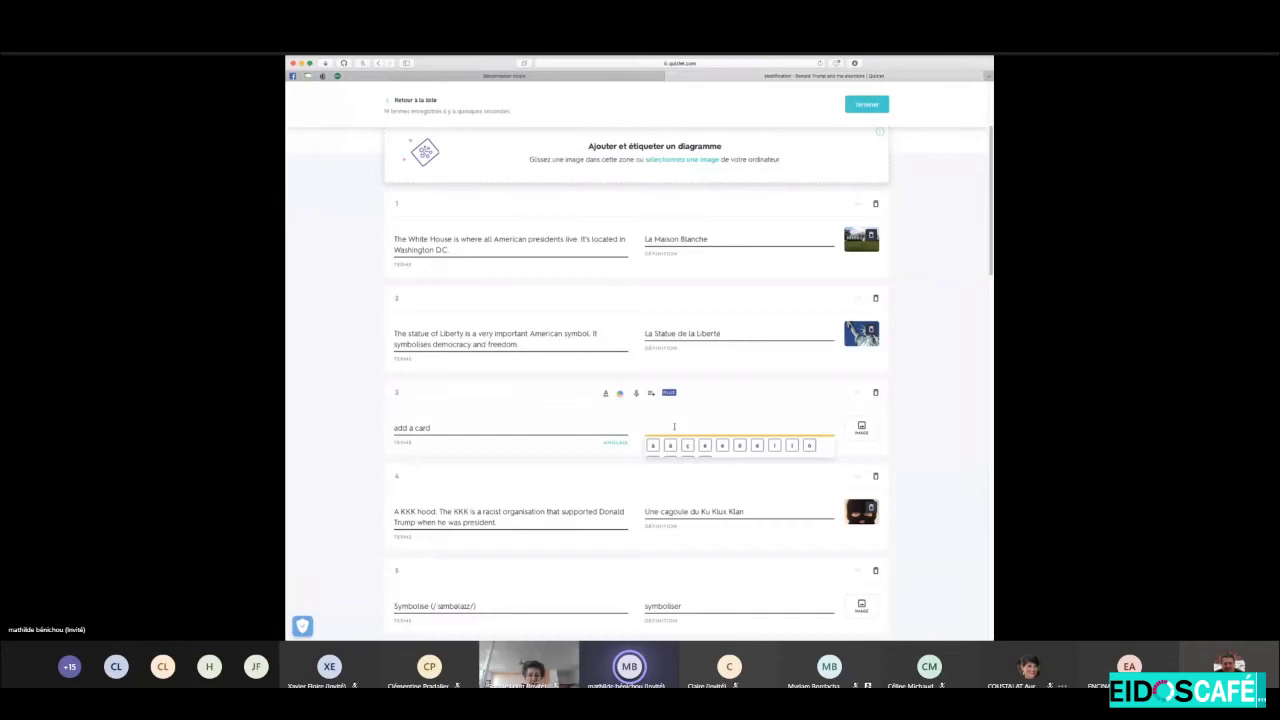
pyautogui.write('une de plus')
pyautogui.click(954, 449)
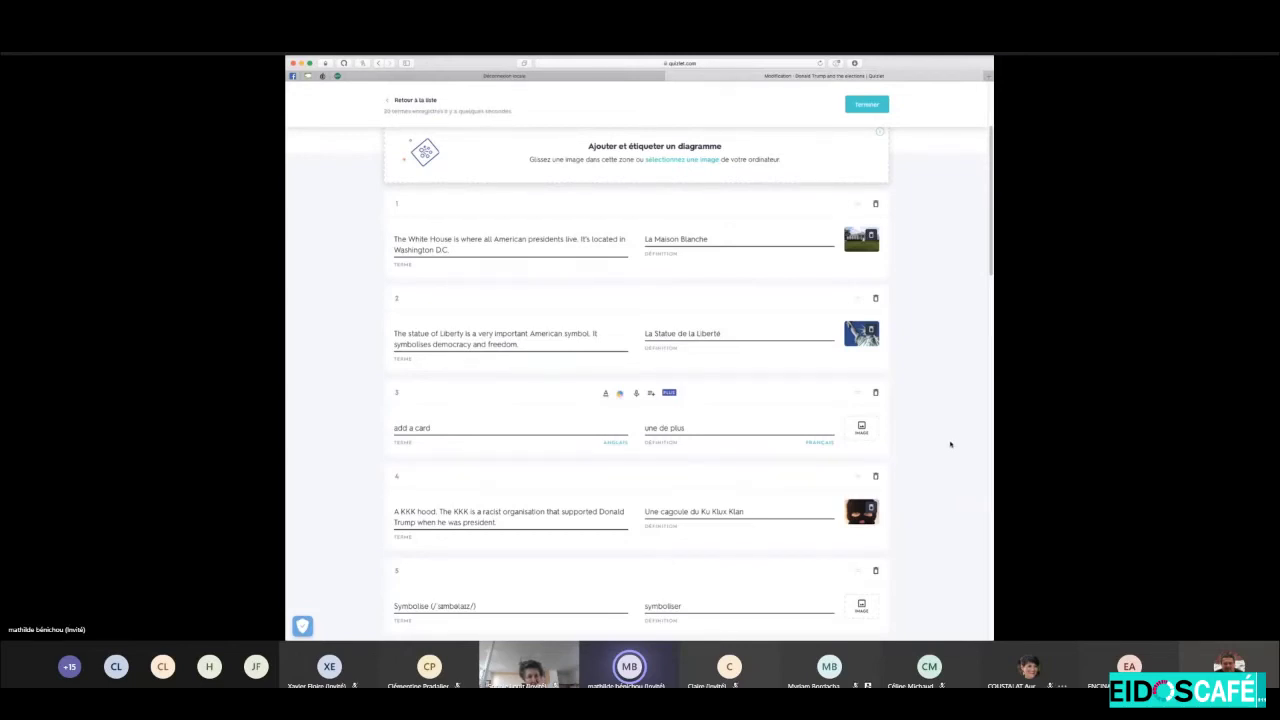
pyautogui.click(876, 394)
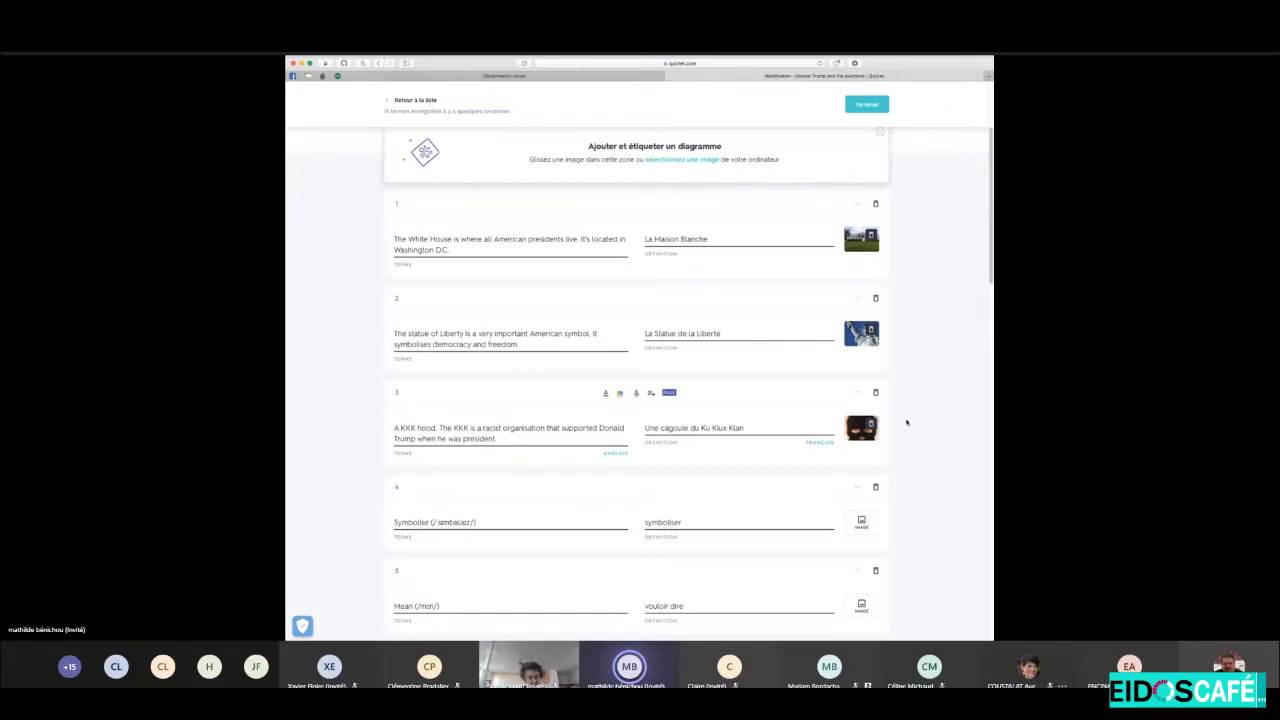
# Review the list's visibility and editing options, and save them as visible to everyone and editable only by the owner.
pyautogui.scroll(-3, 906, 422)
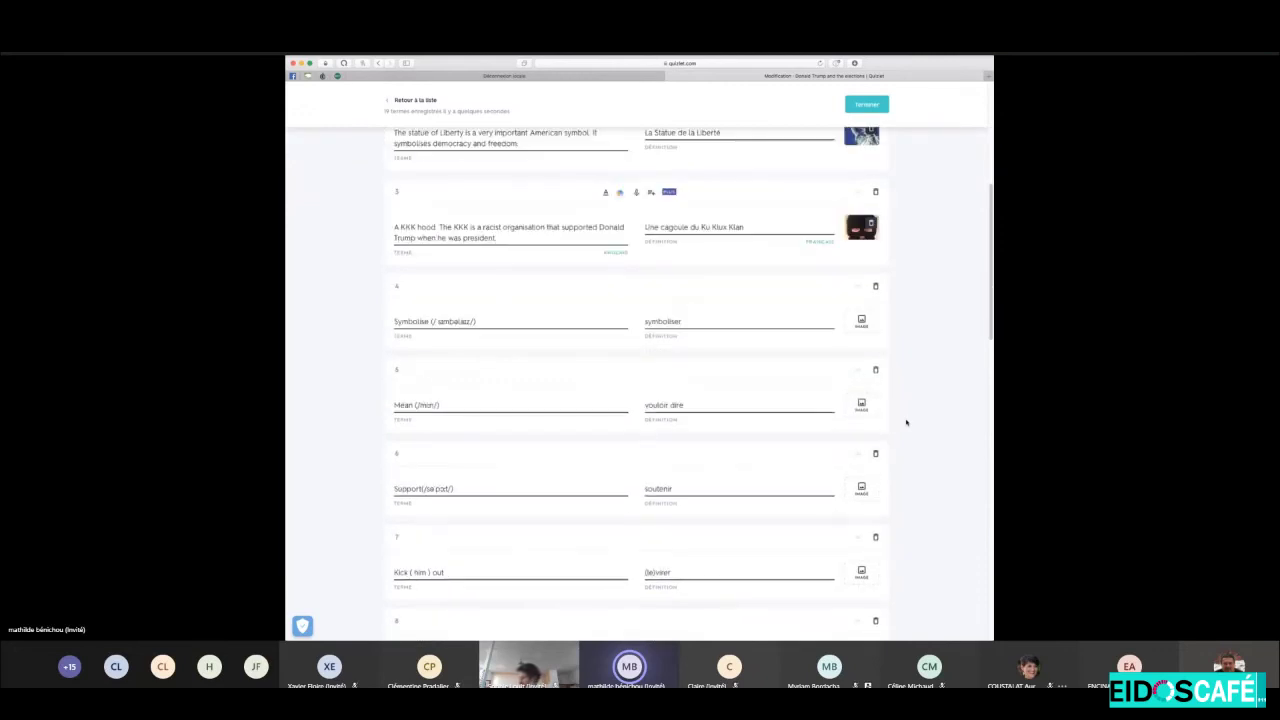
pyautogui.scroll(5, 906, 422)
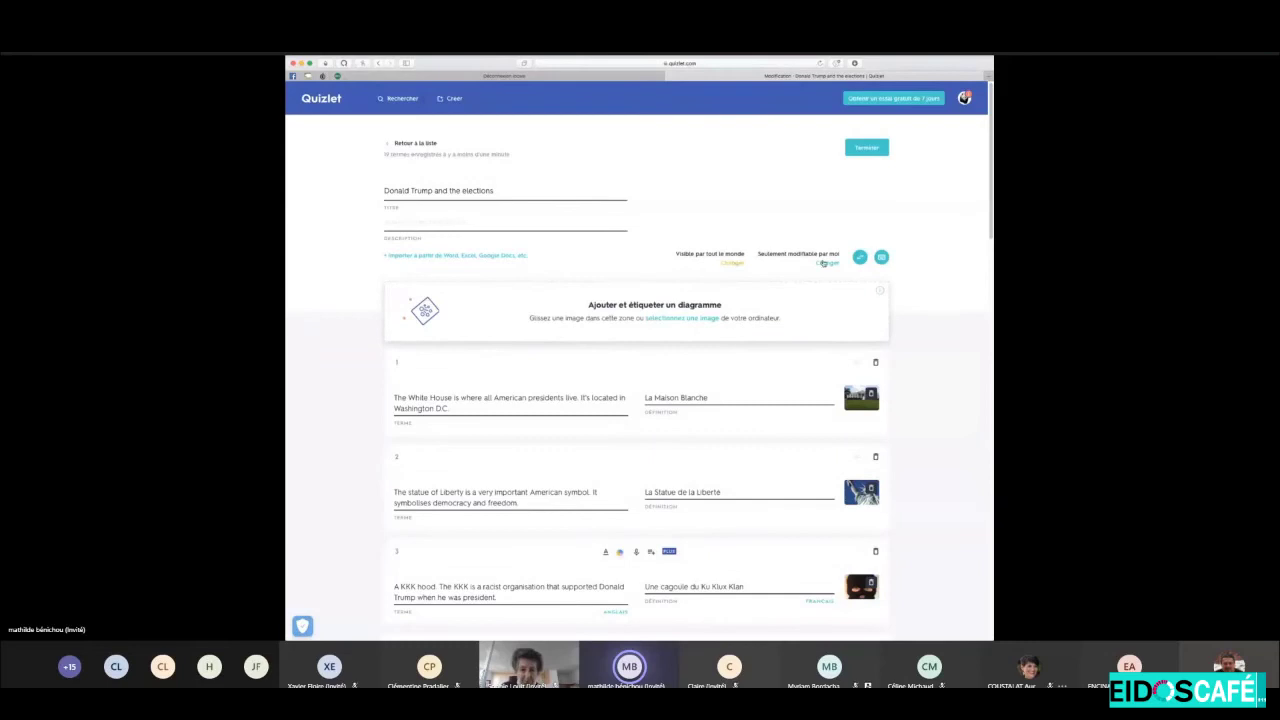
pyautogui.click(733, 263)
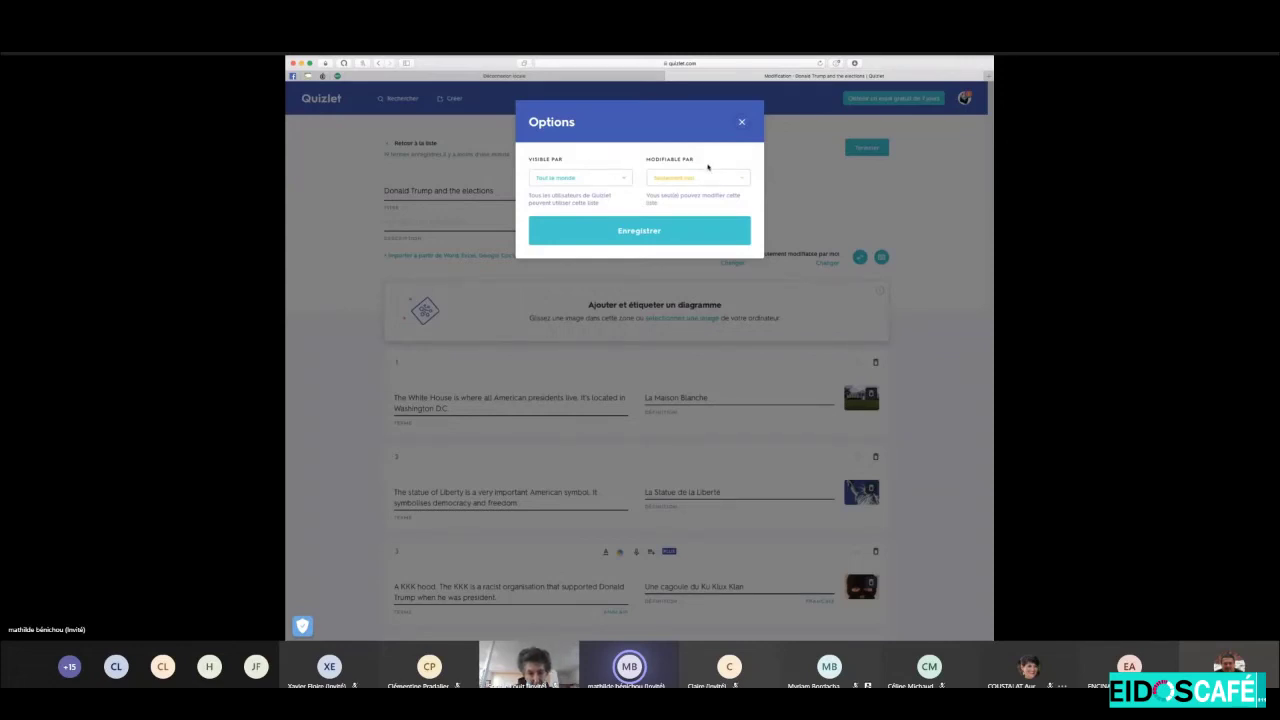
pyautogui.click(660, 233)
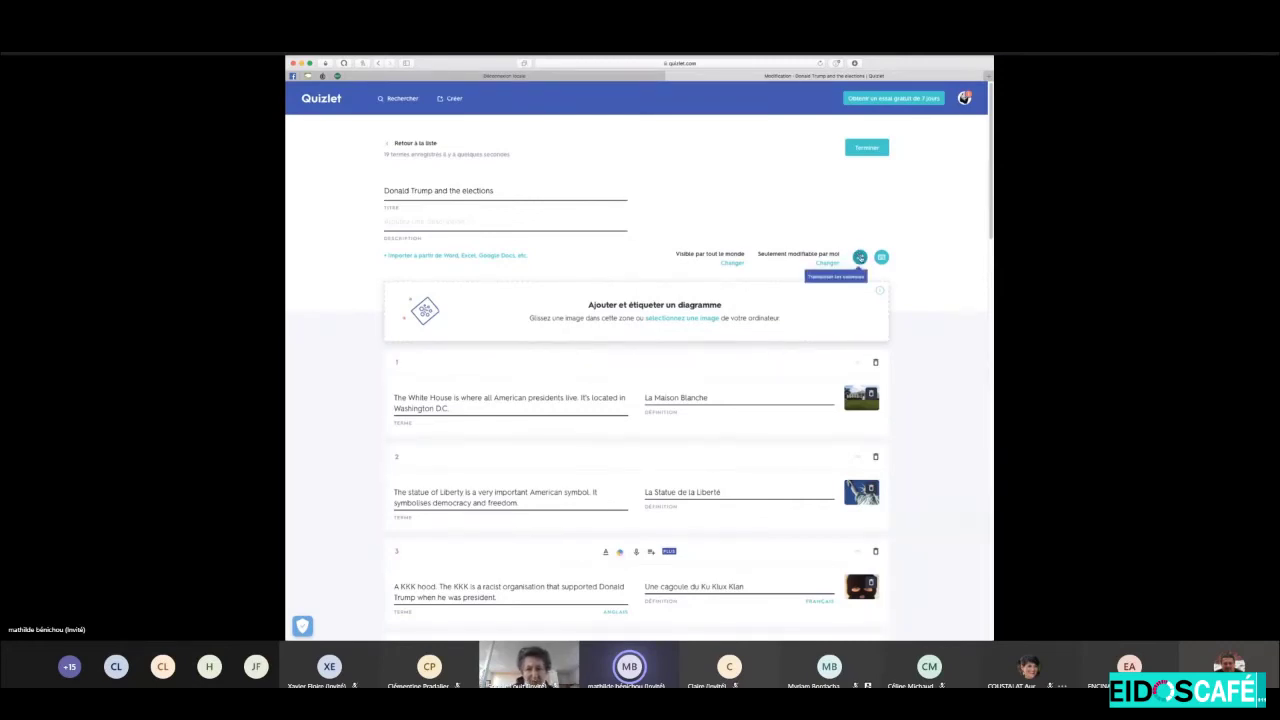
# Swap the term and definition columns across the whole list, swap them back, and finish editing the list.
pyautogui.click(859, 257)
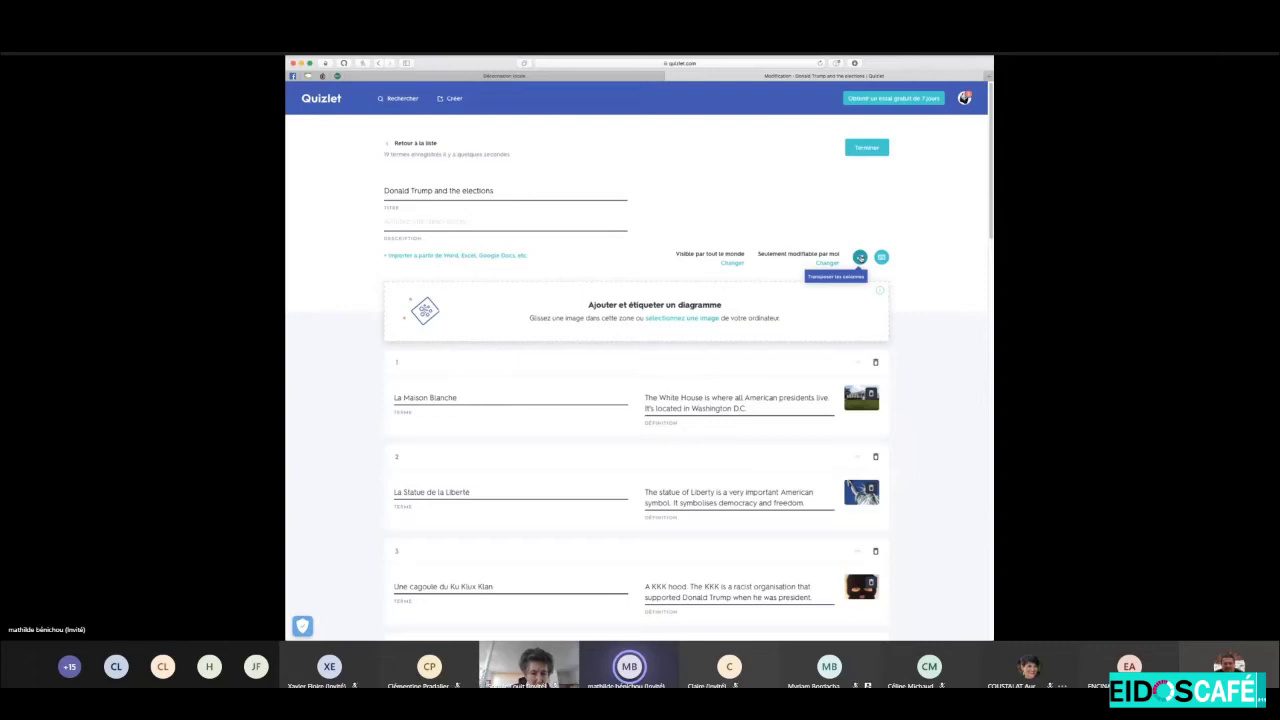
pyautogui.click(859, 257)
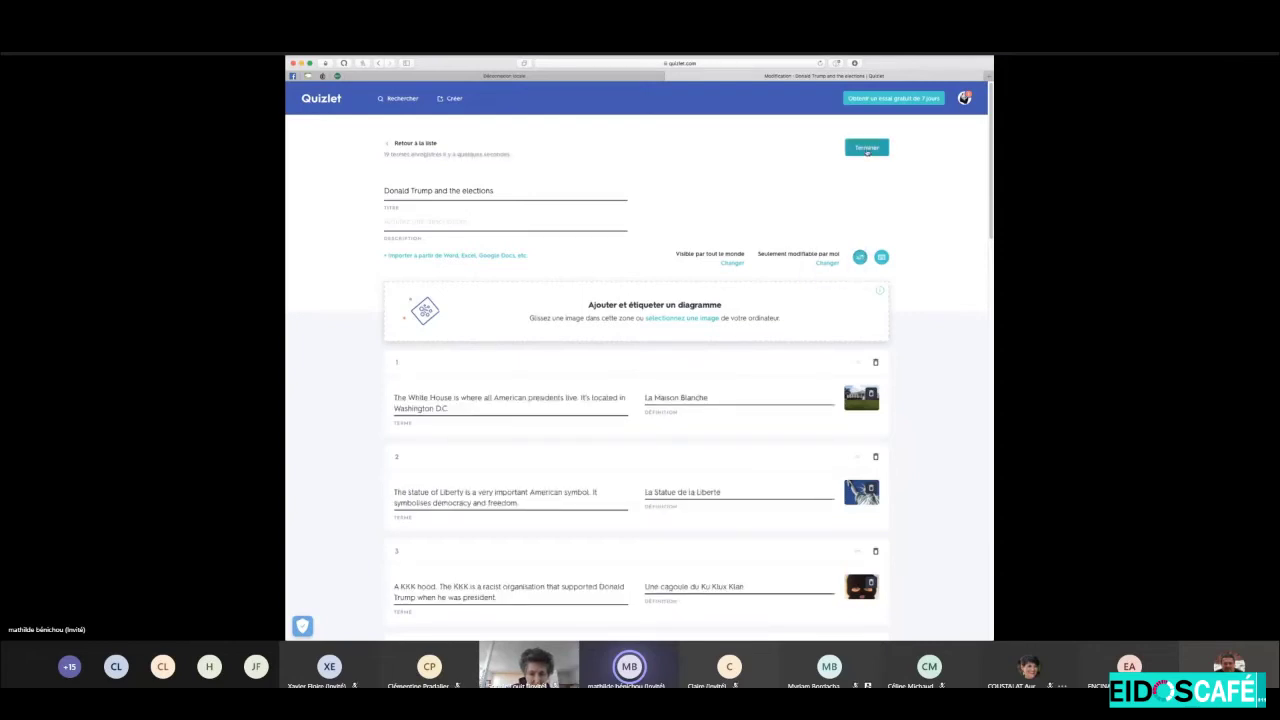
pyautogui.click(866, 148)
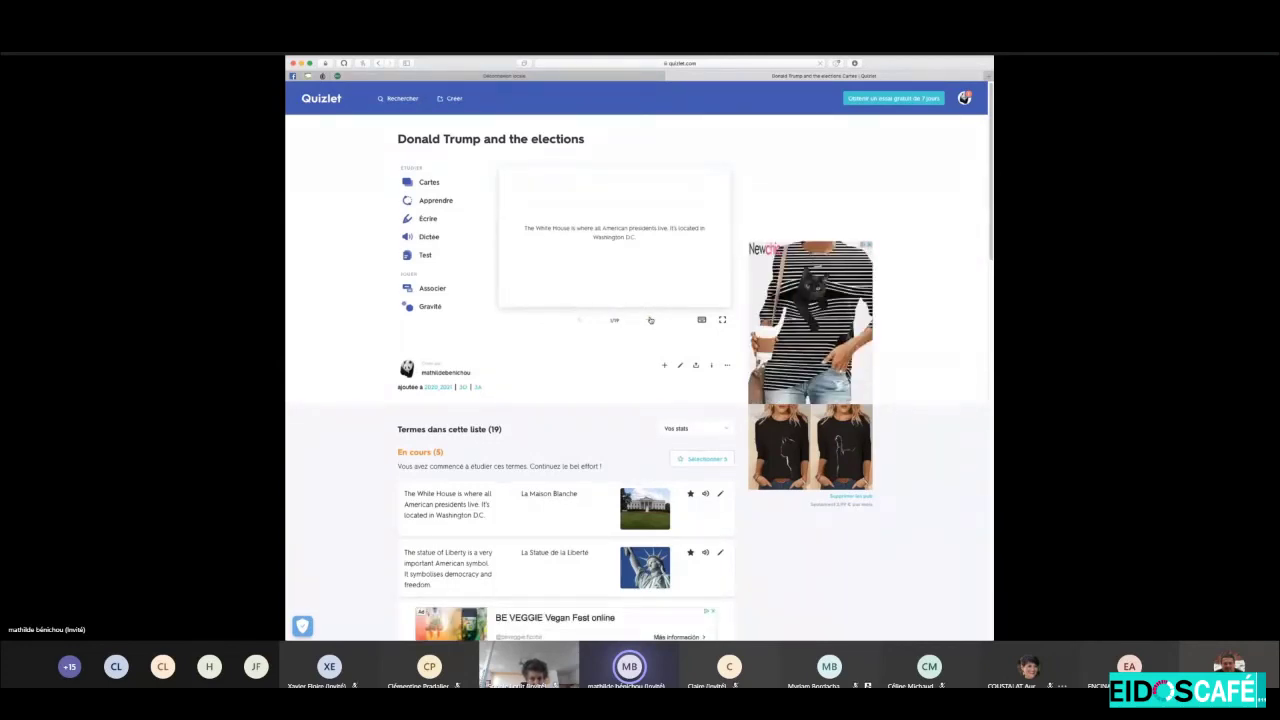
# Page through the flashcard preview from the White House card to "Toss (him) out".
pyautogui.click(650, 320)
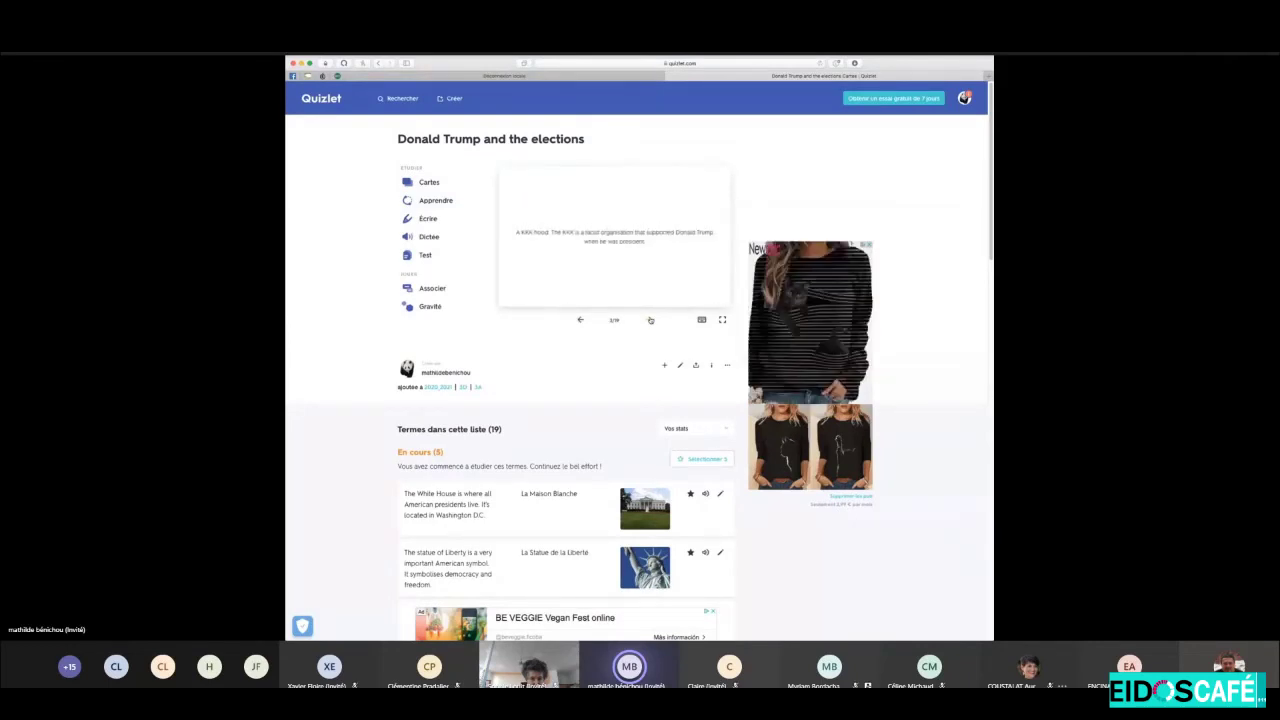
pyautogui.click(650, 320)
pyautogui.click(650, 320)
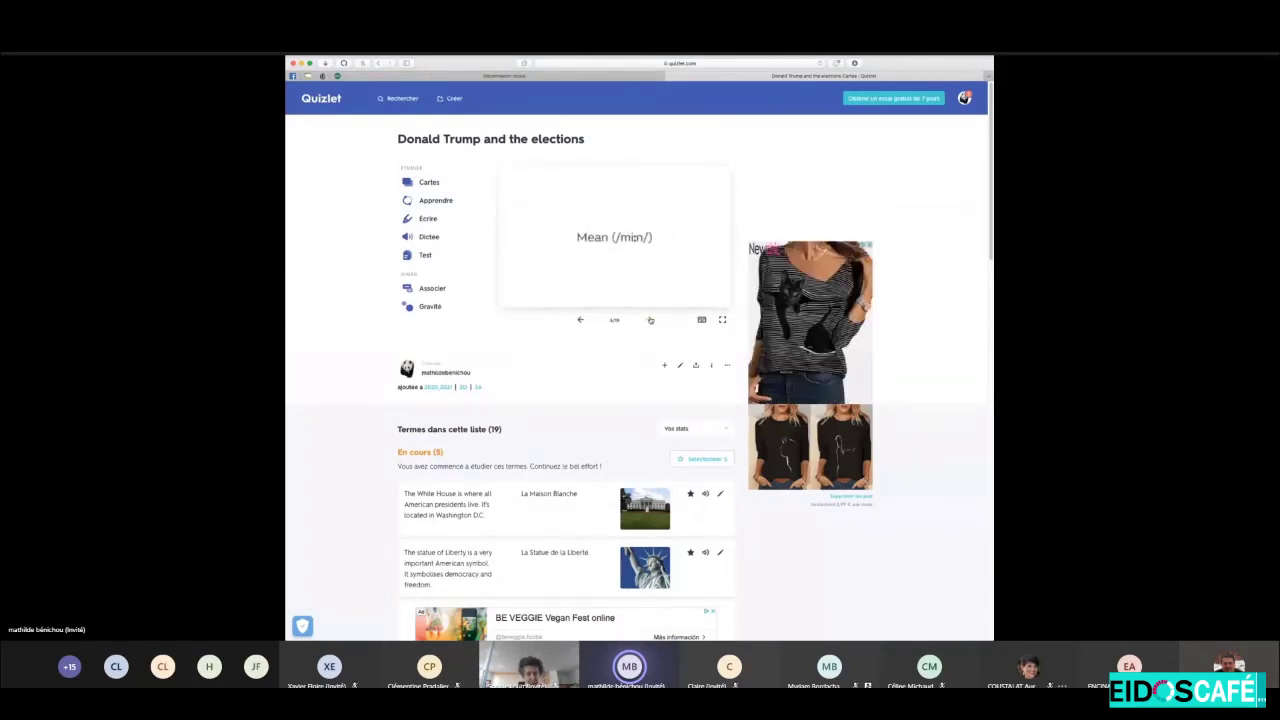
pyautogui.click(650, 320)
pyautogui.click(650, 320)
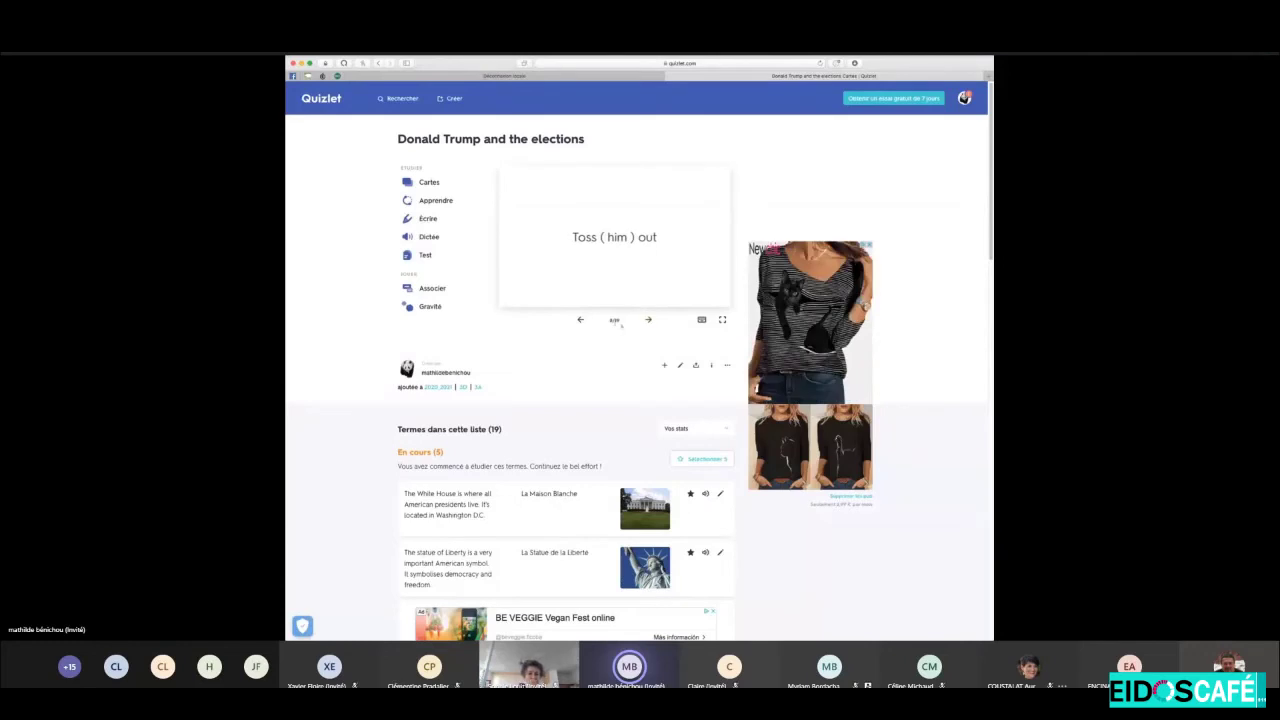
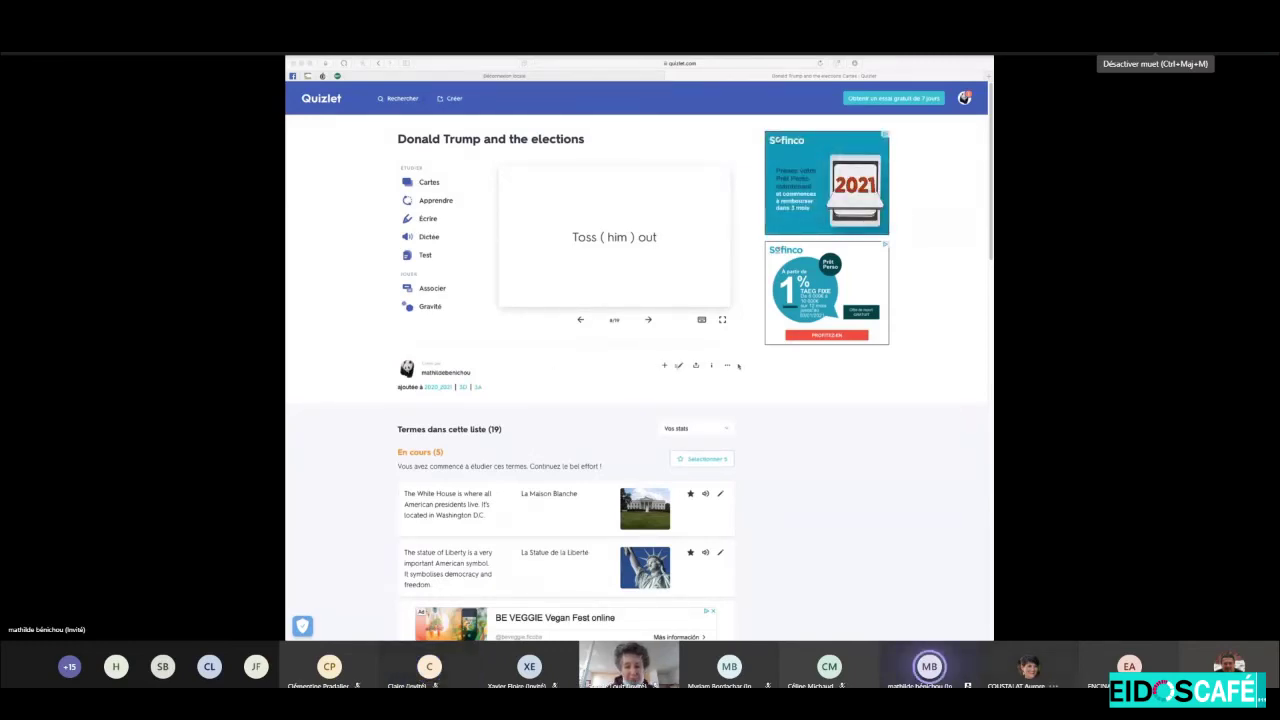
# View the list's information on its students, classes, folders and permissions, and close it.
pyautogui.click(664, 366)
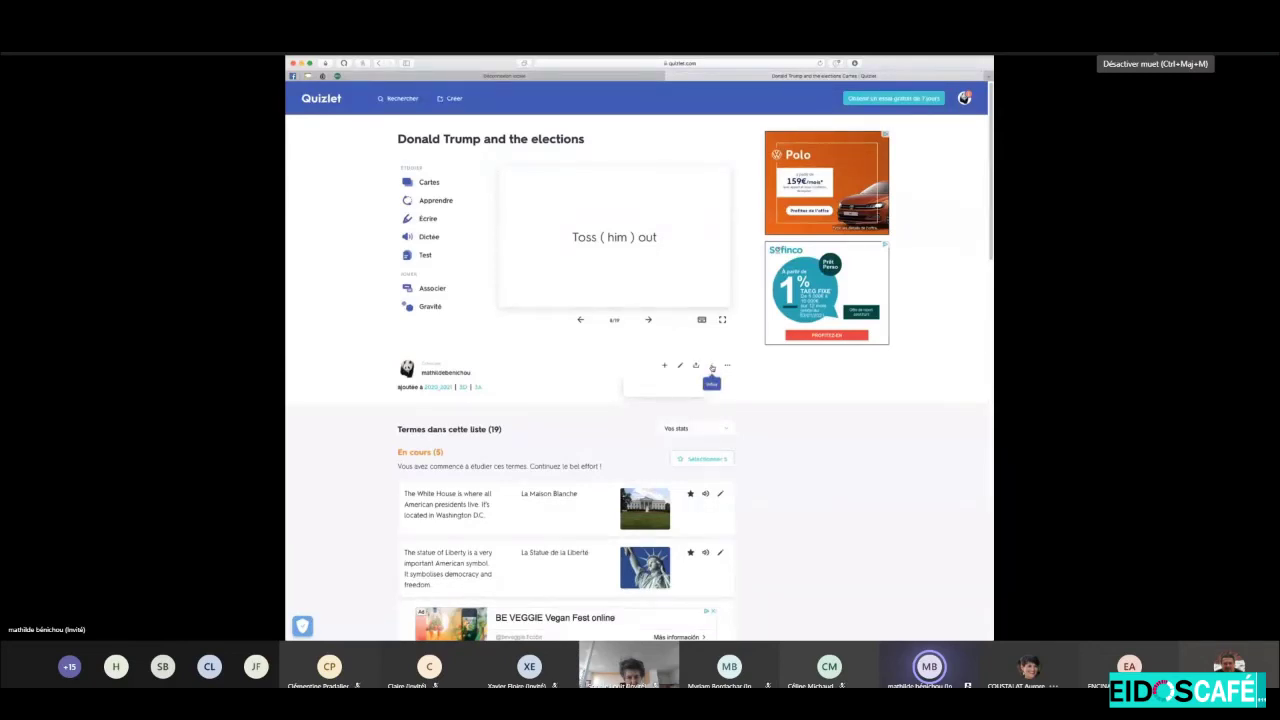
pyautogui.click(712, 368)
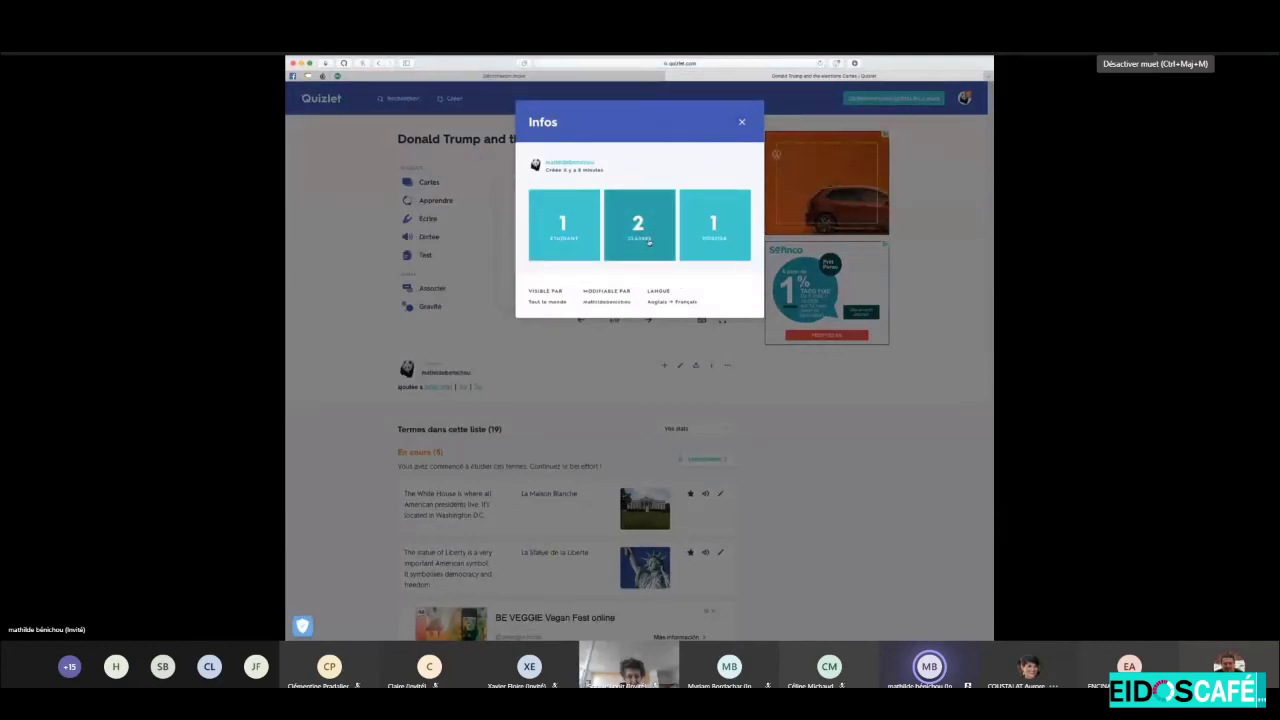
pyautogui.click(742, 123)
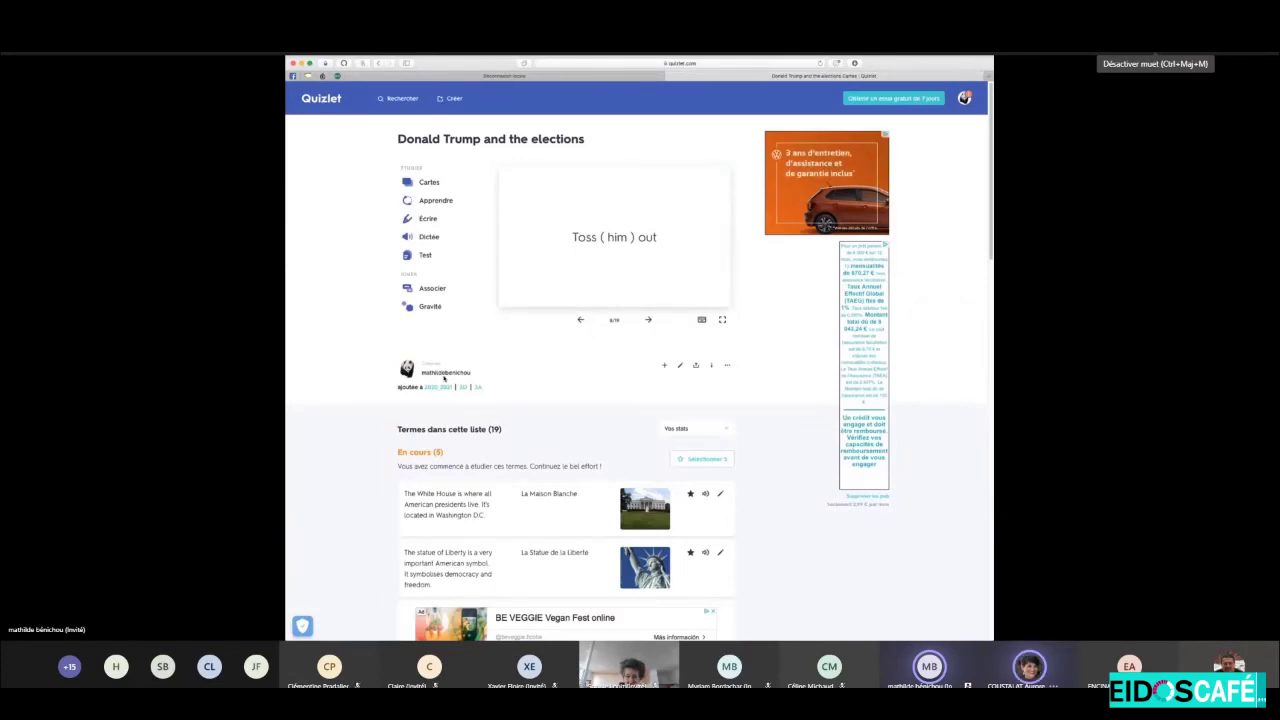
# Open a customisable copy of the list with Personnaliser, and return to the original list page without creating it.
pyautogui.click(728, 366)
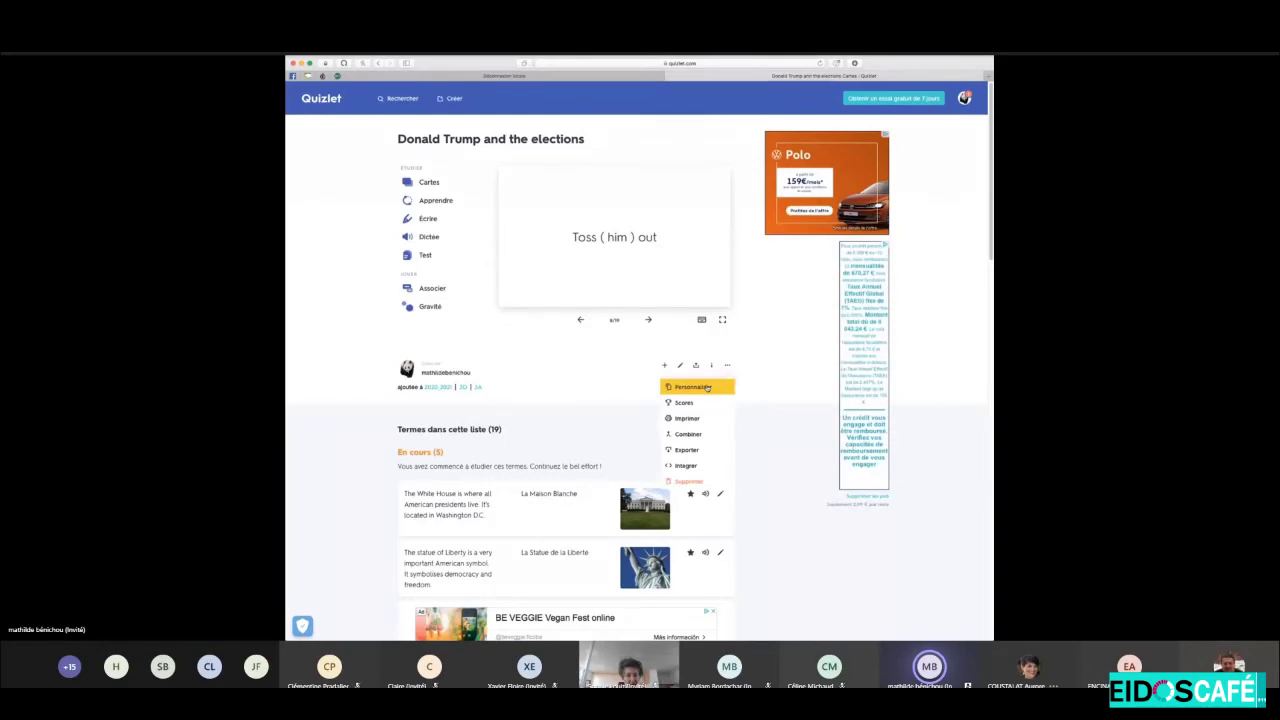
pyautogui.click(707, 387)
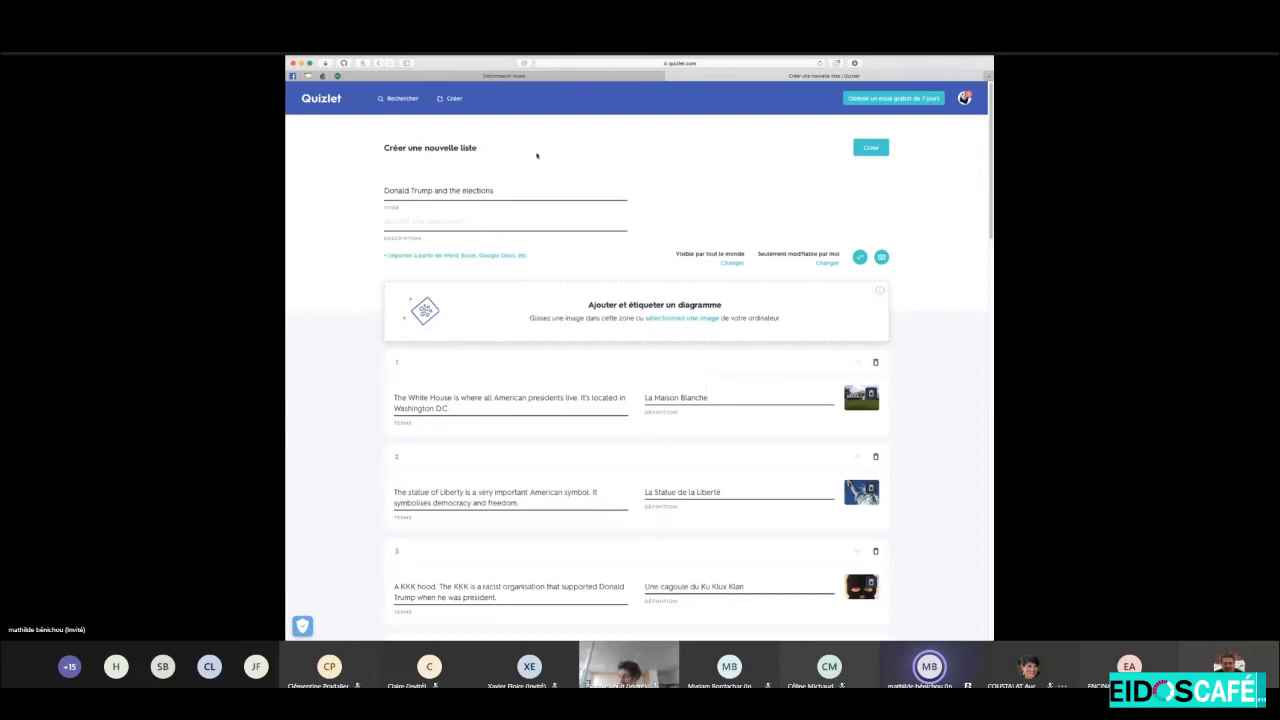
pyautogui.click(377, 64)
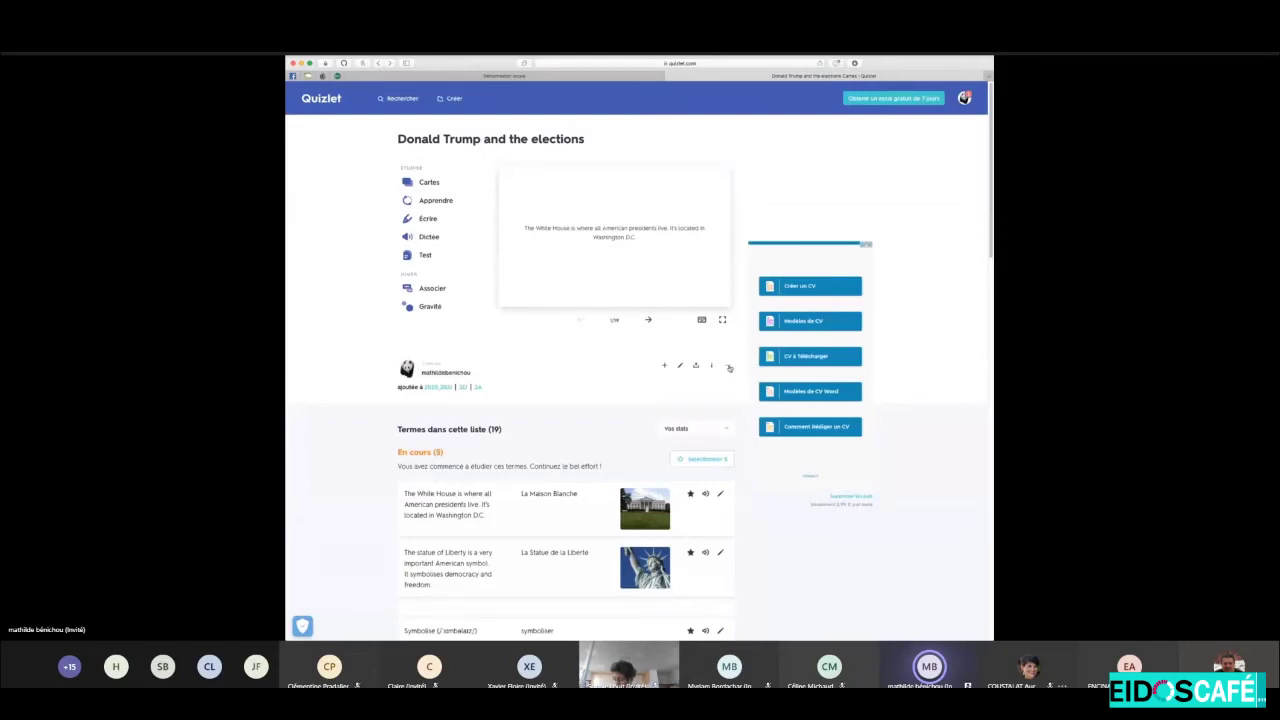
# View the list's best scores for the study and game modes, and close them.
pyautogui.click(729, 368)
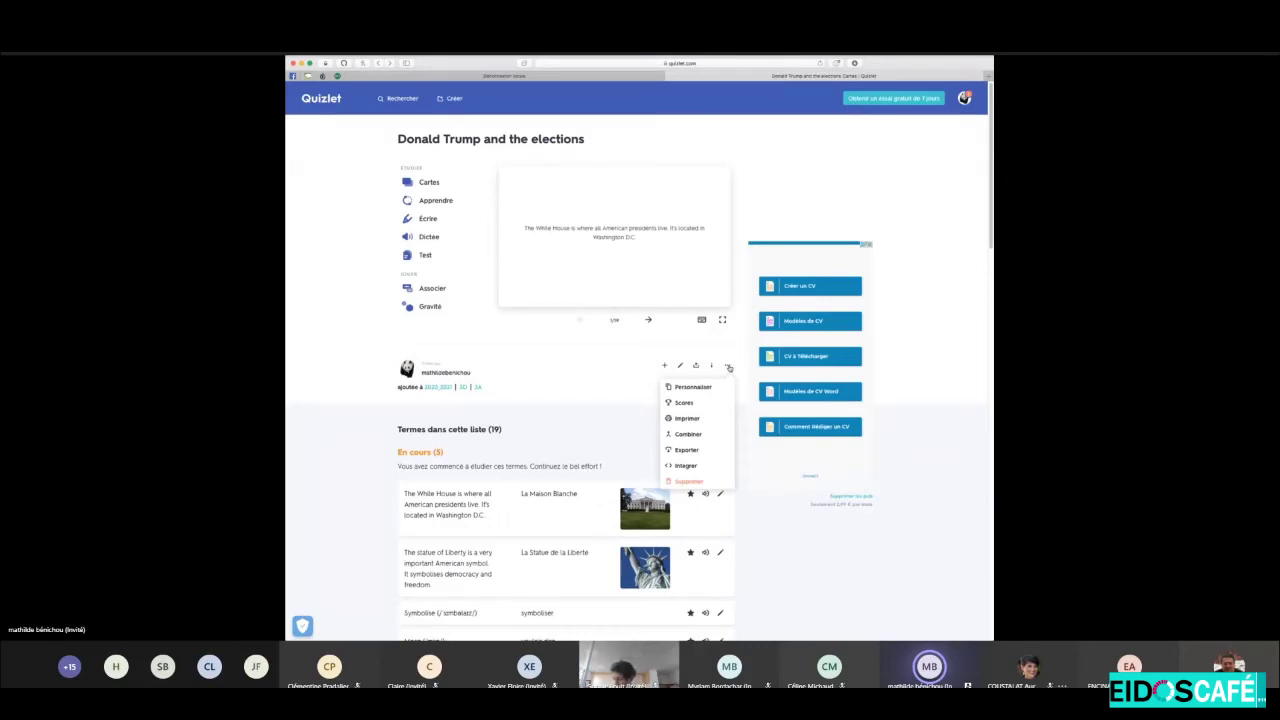
pyautogui.click(686, 403)
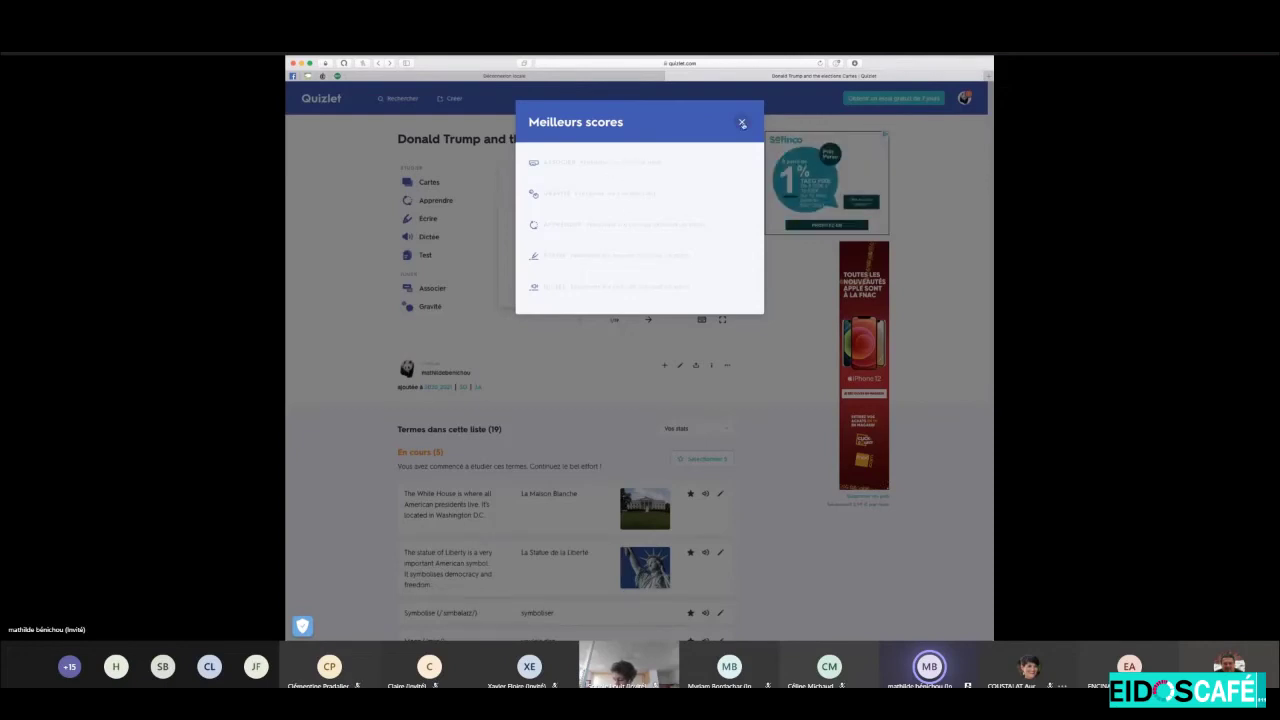
pyautogui.click(742, 123)
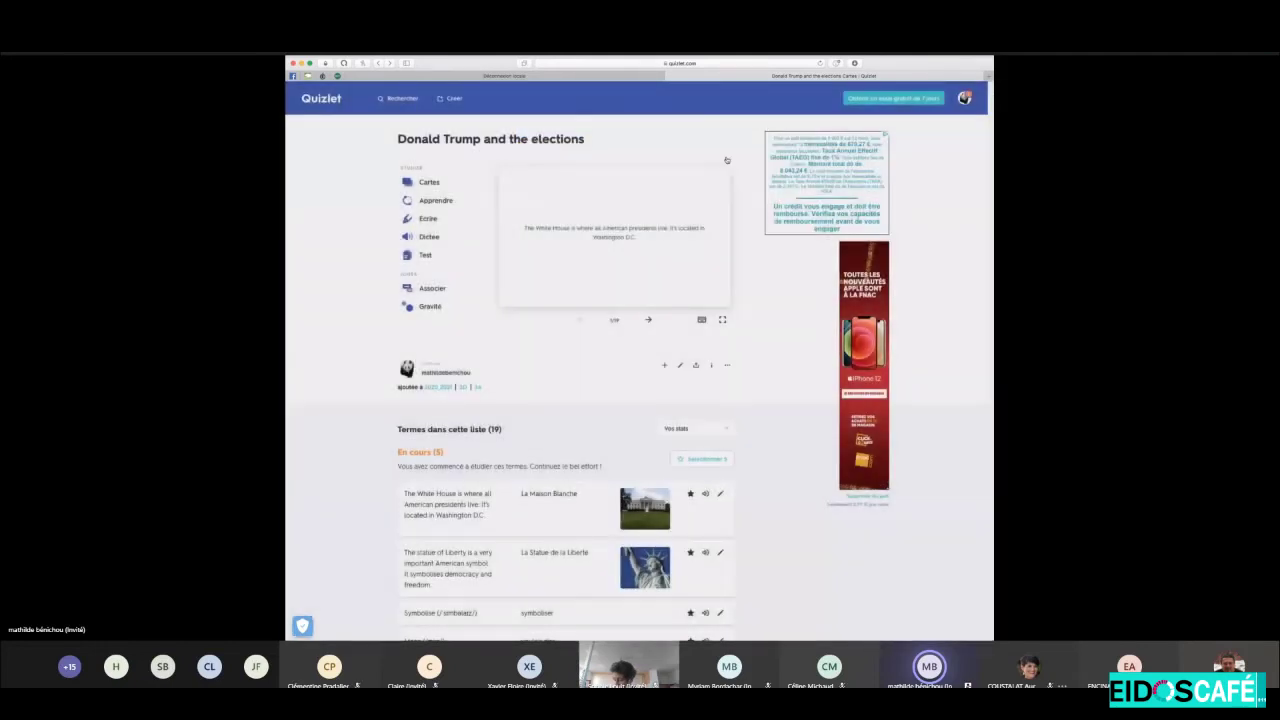
# Open the list's print setup and turn off image printing and alphabetical order for the table layout.
pyautogui.click(727, 365)
pyautogui.click(698, 419)
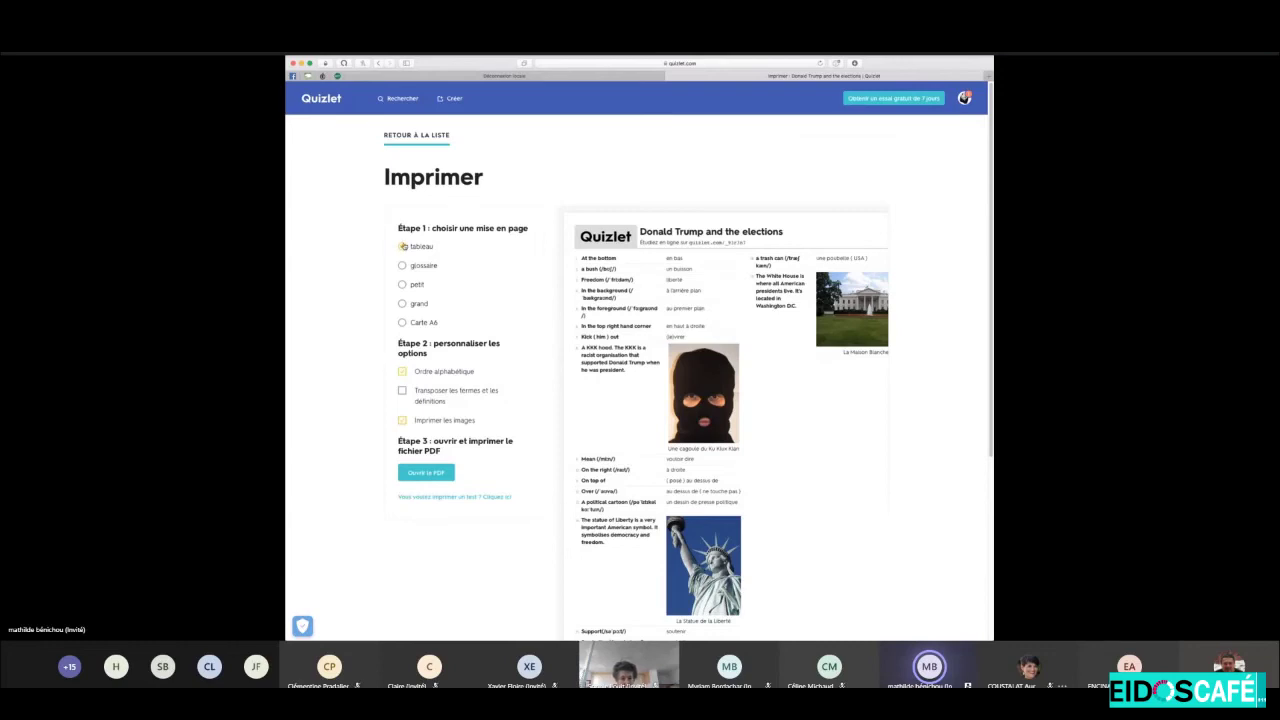
pyautogui.click(402, 420)
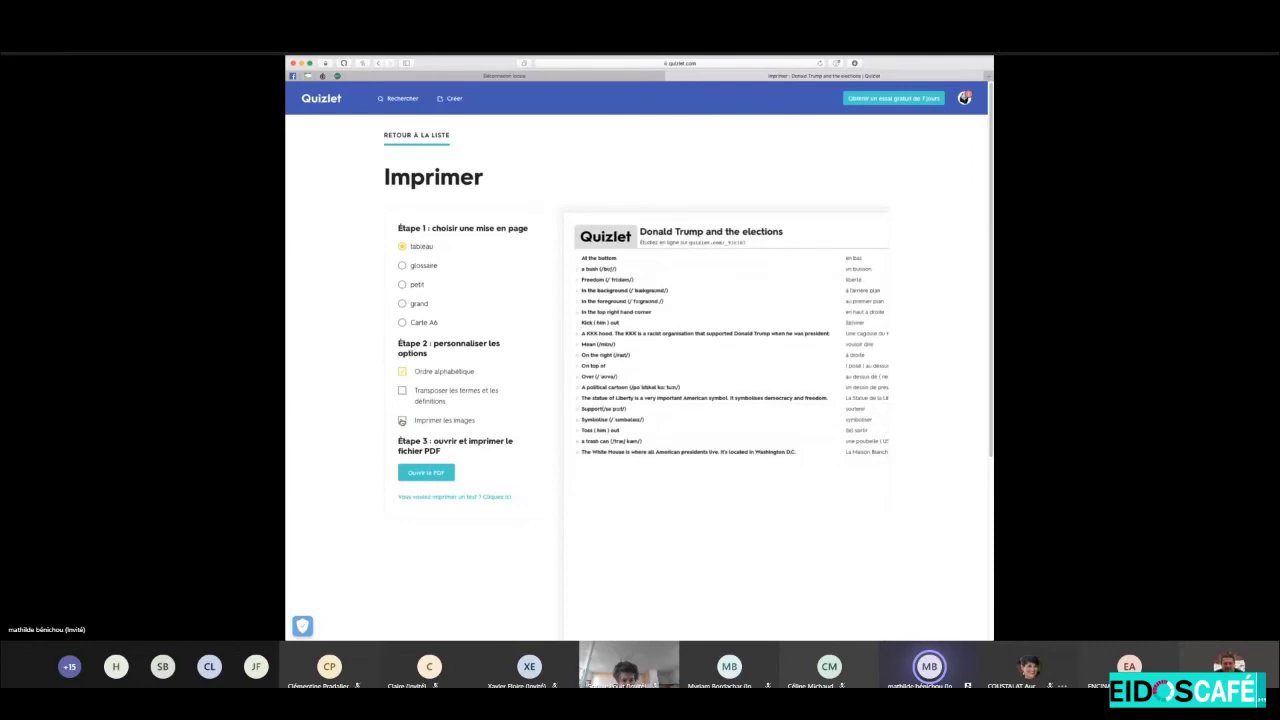
pyautogui.click(403, 371)
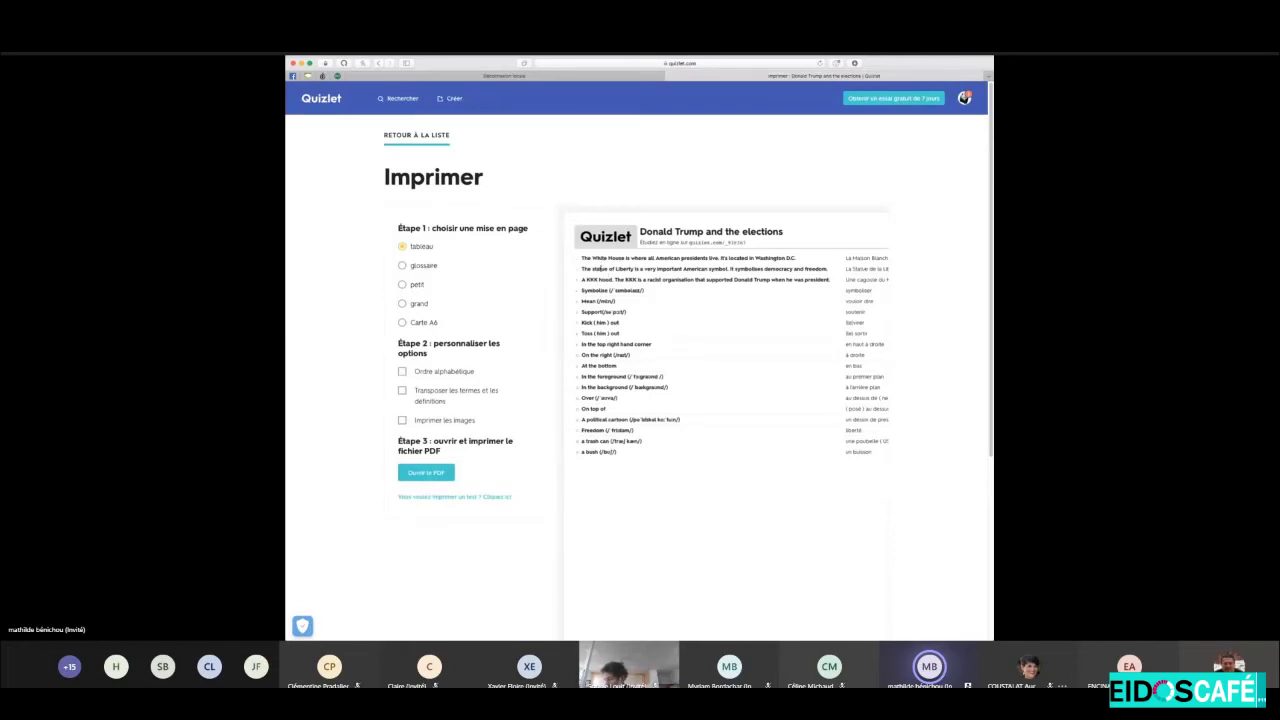
# Preview the glossary and small-card print layouts, trying the small cards with double-sided printing on and off.
pyautogui.click(410, 266)
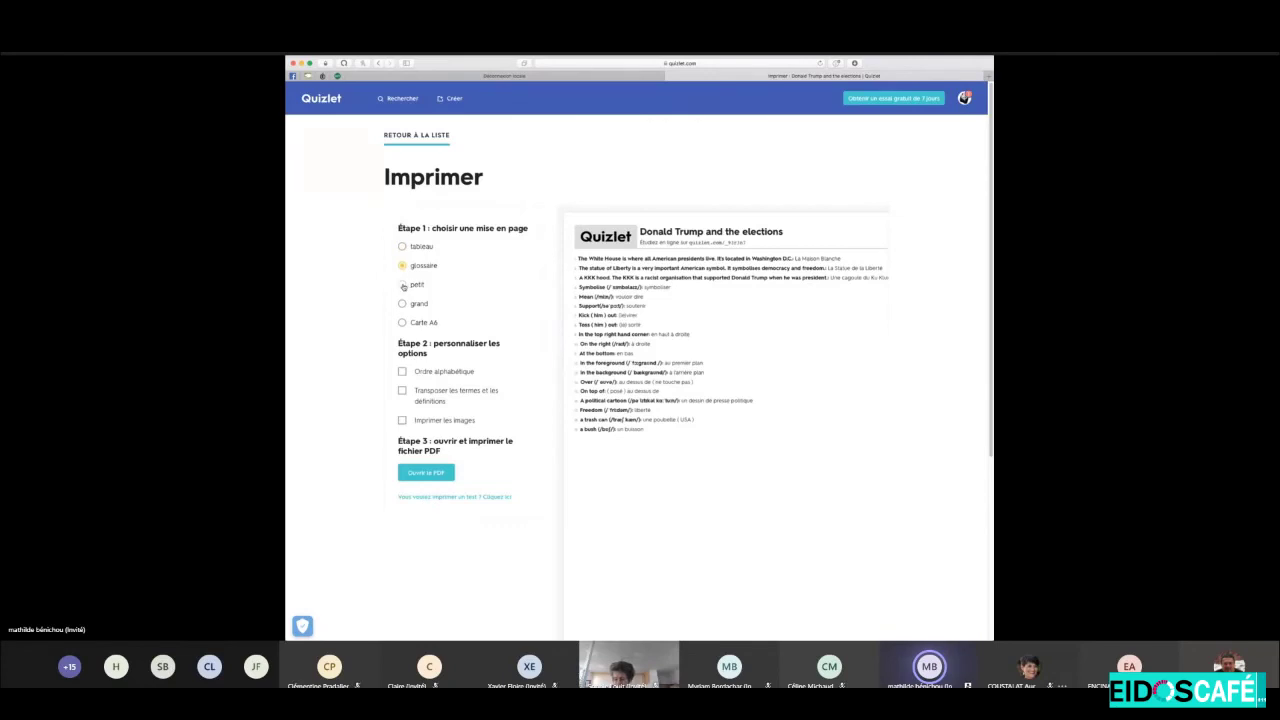
pyautogui.click(403, 286)
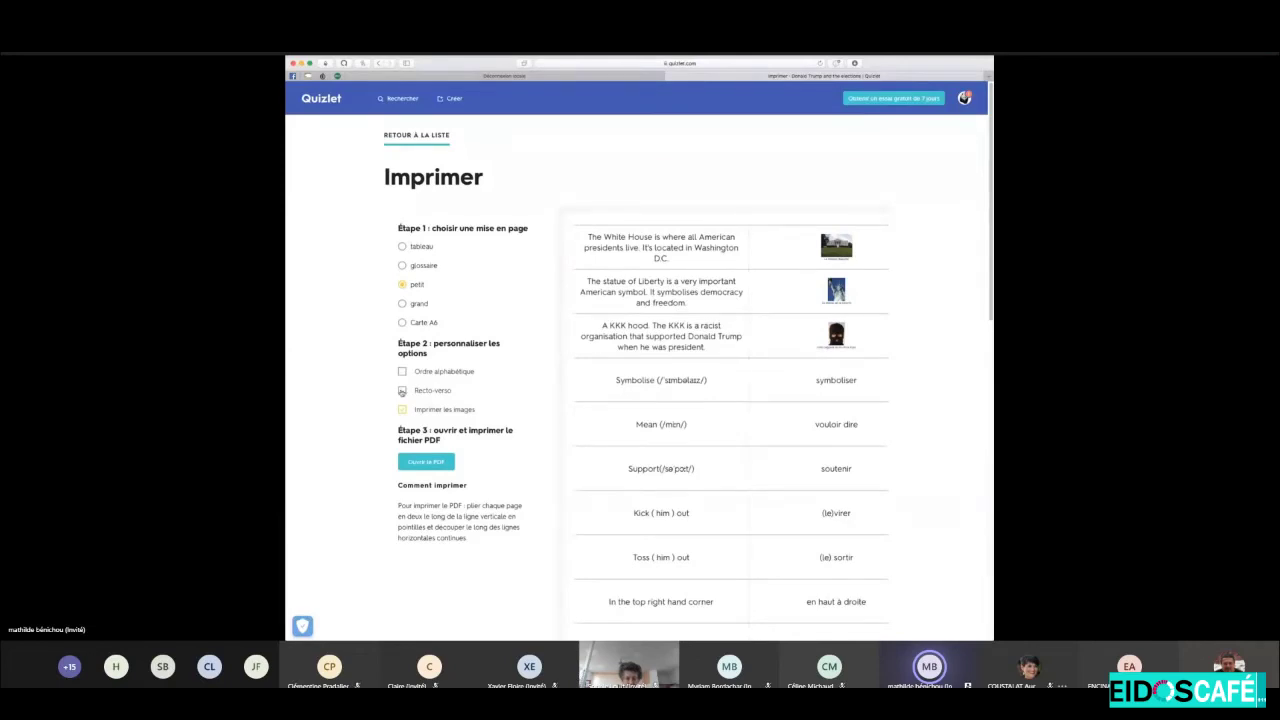
pyautogui.click(402, 391)
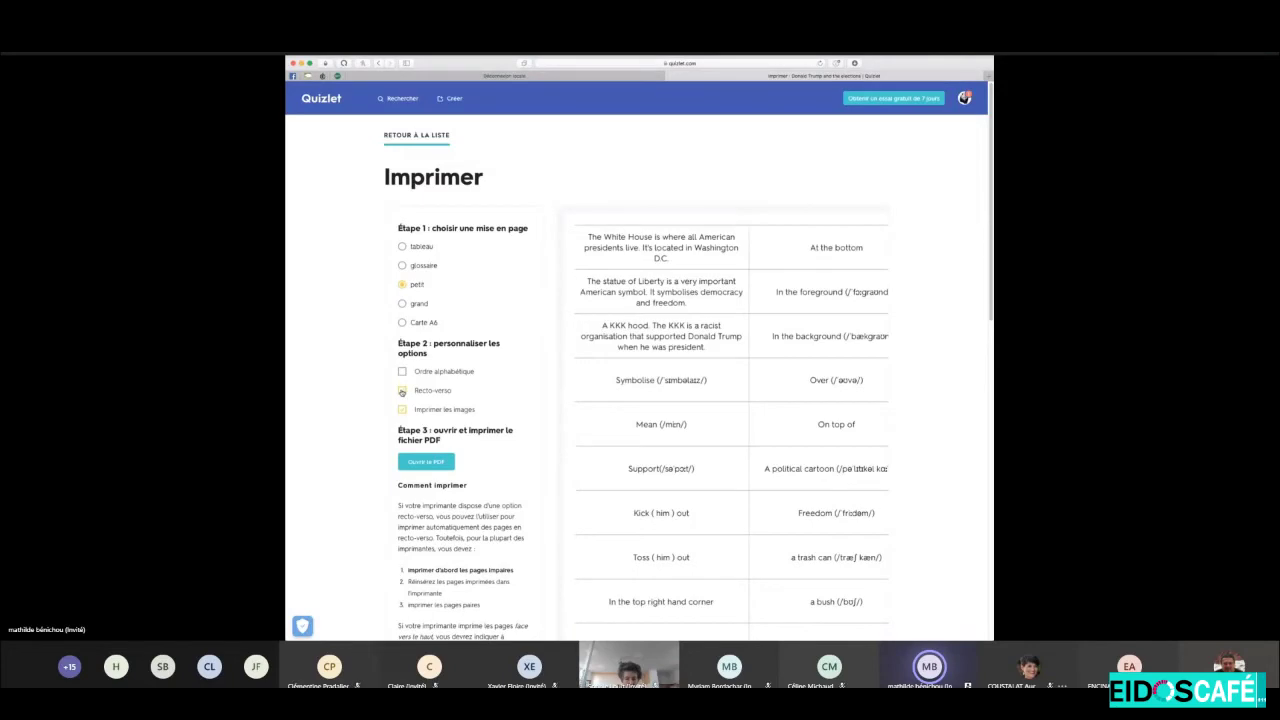
pyautogui.click(402, 391)
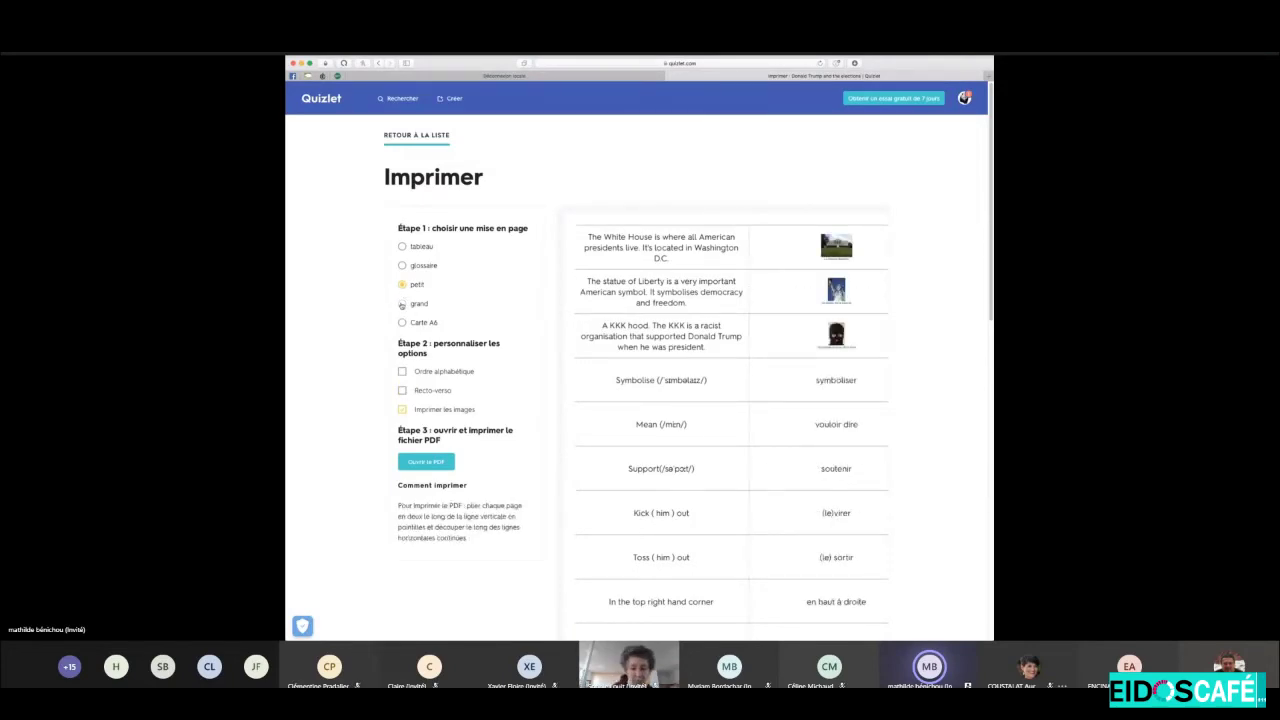
# Choose the large-card print layout without images and with double-sided printing.
pyautogui.click(402, 304)
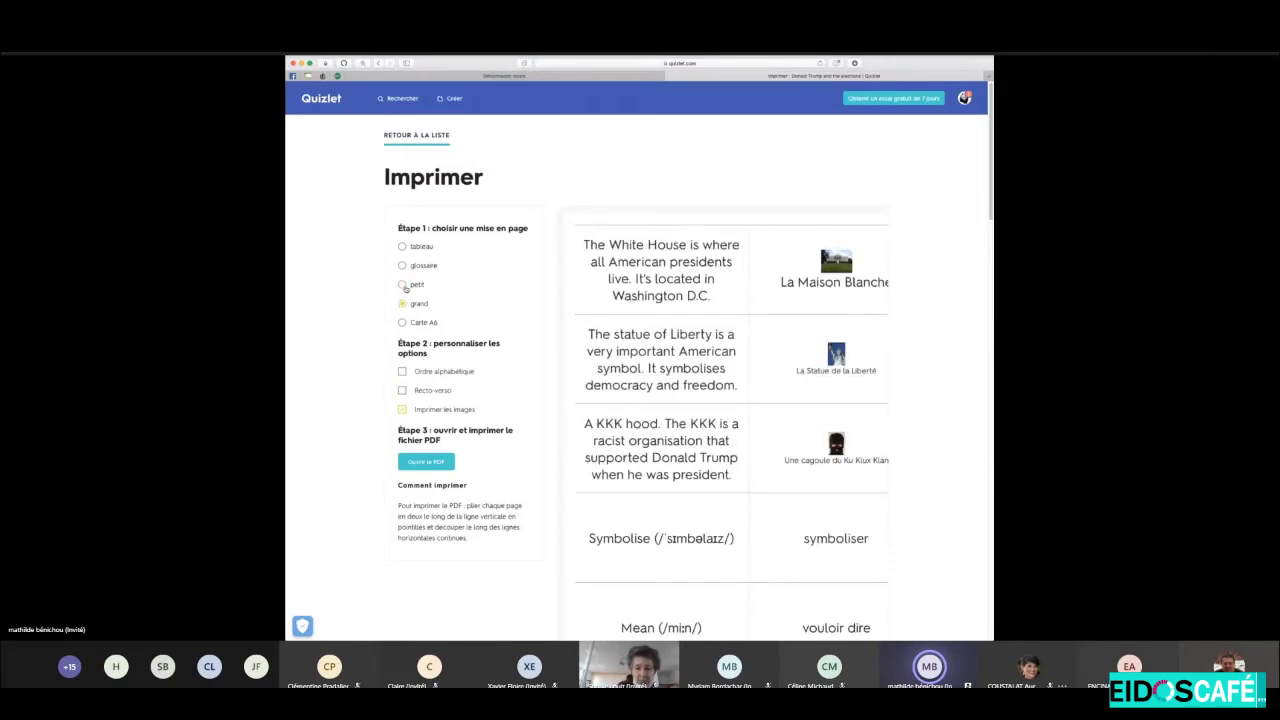
pyautogui.click(404, 411)
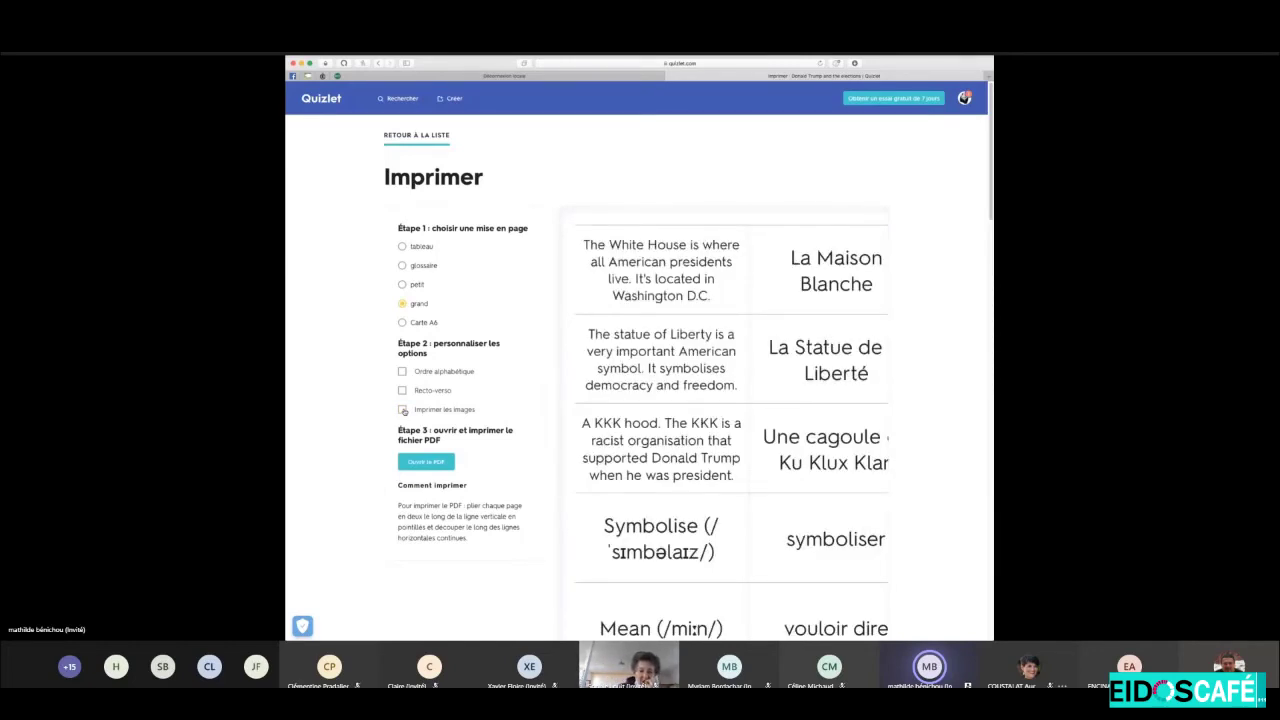
pyautogui.click(402, 391)
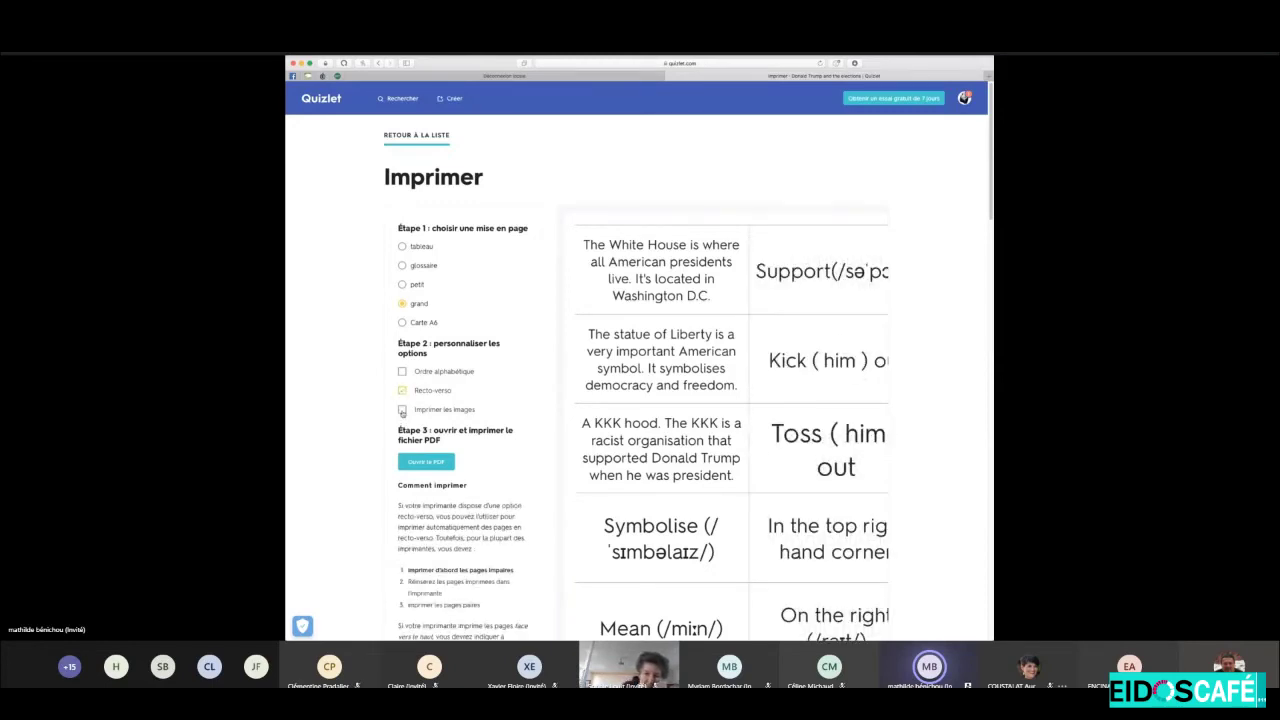
# Turn on image printing for the double-sided large cards, compare them with double-sided off, and open the PDF.
pyautogui.click(402, 410)
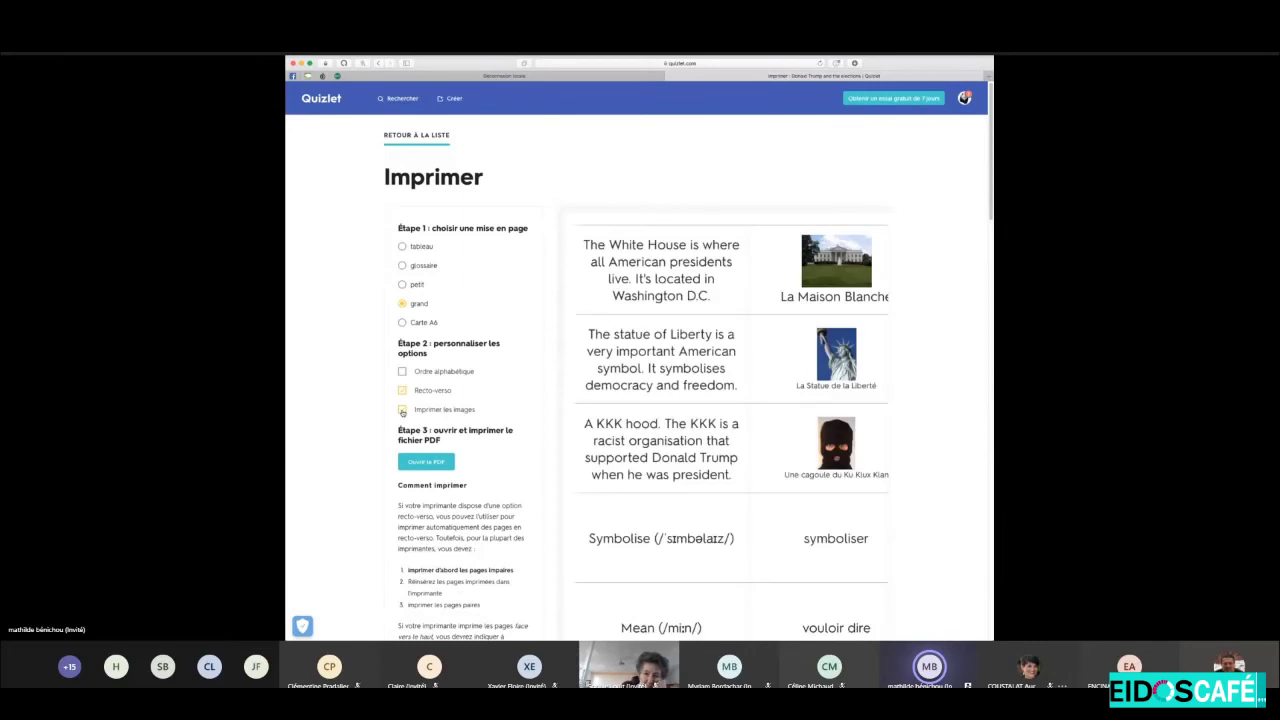
pyautogui.click(402, 391)
pyautogui.click(402, 391)
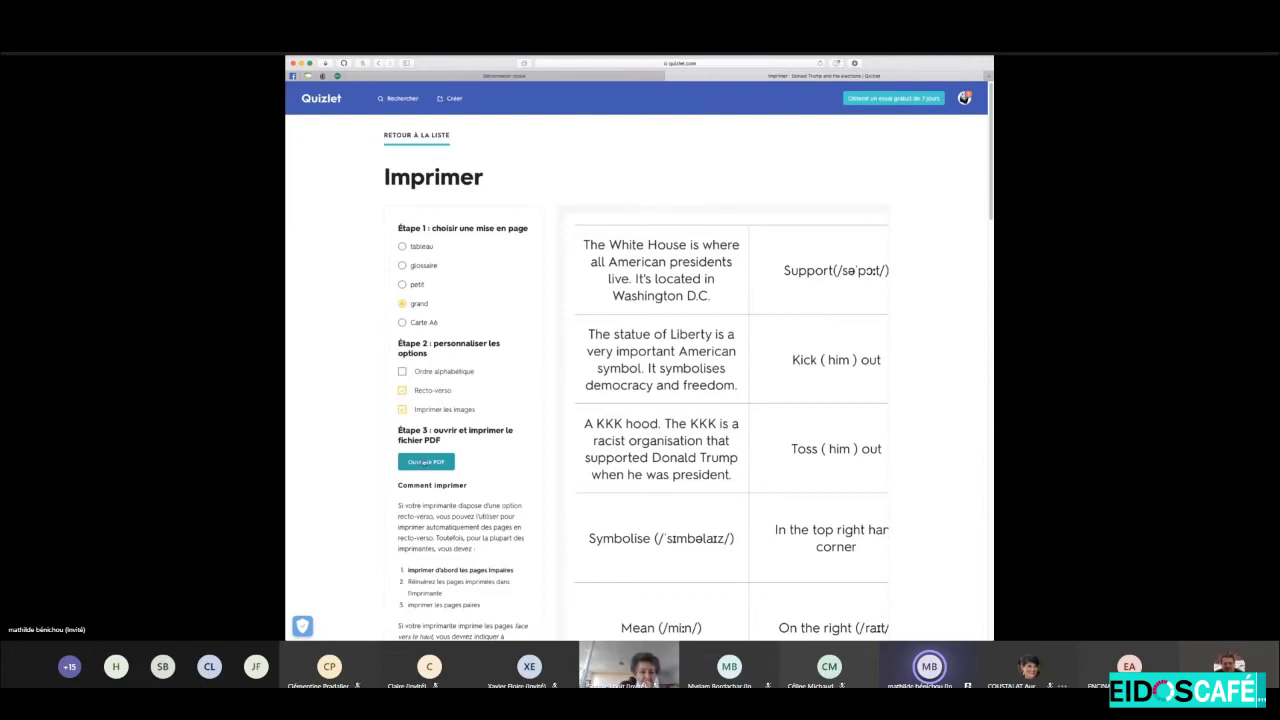
pyautogui.click(426, 462)
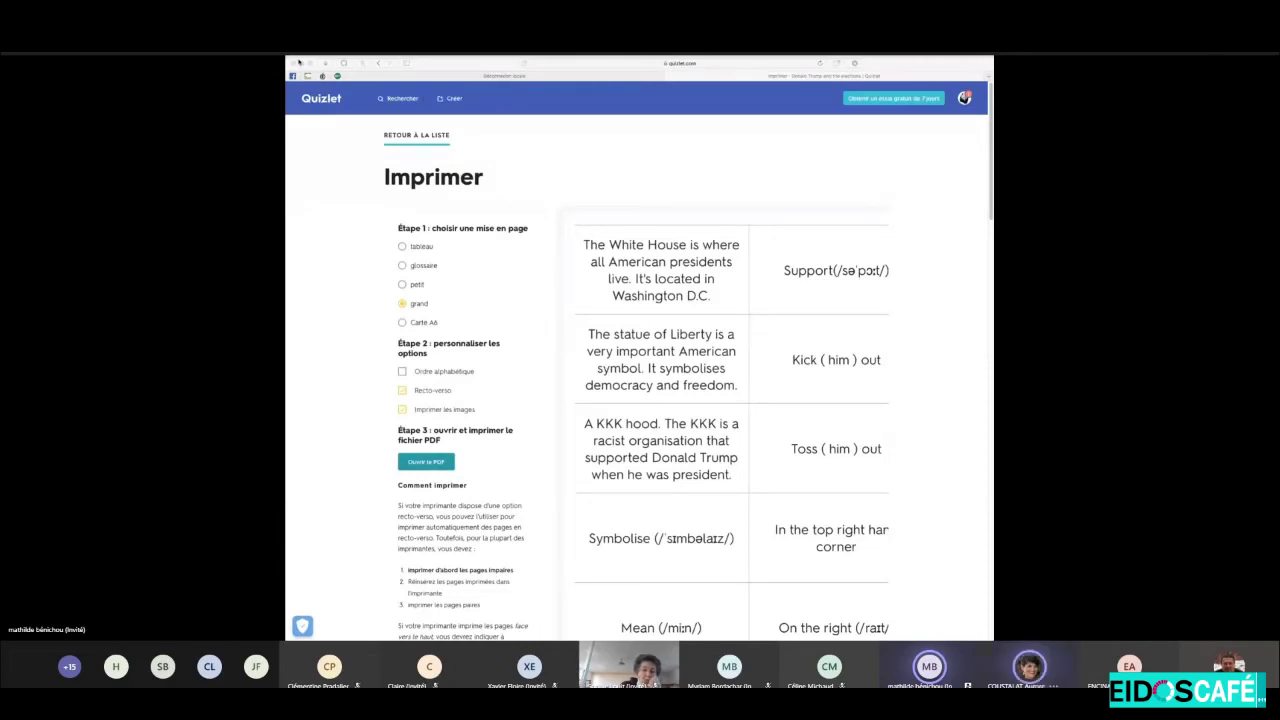
pyautogui.click(394, 418)
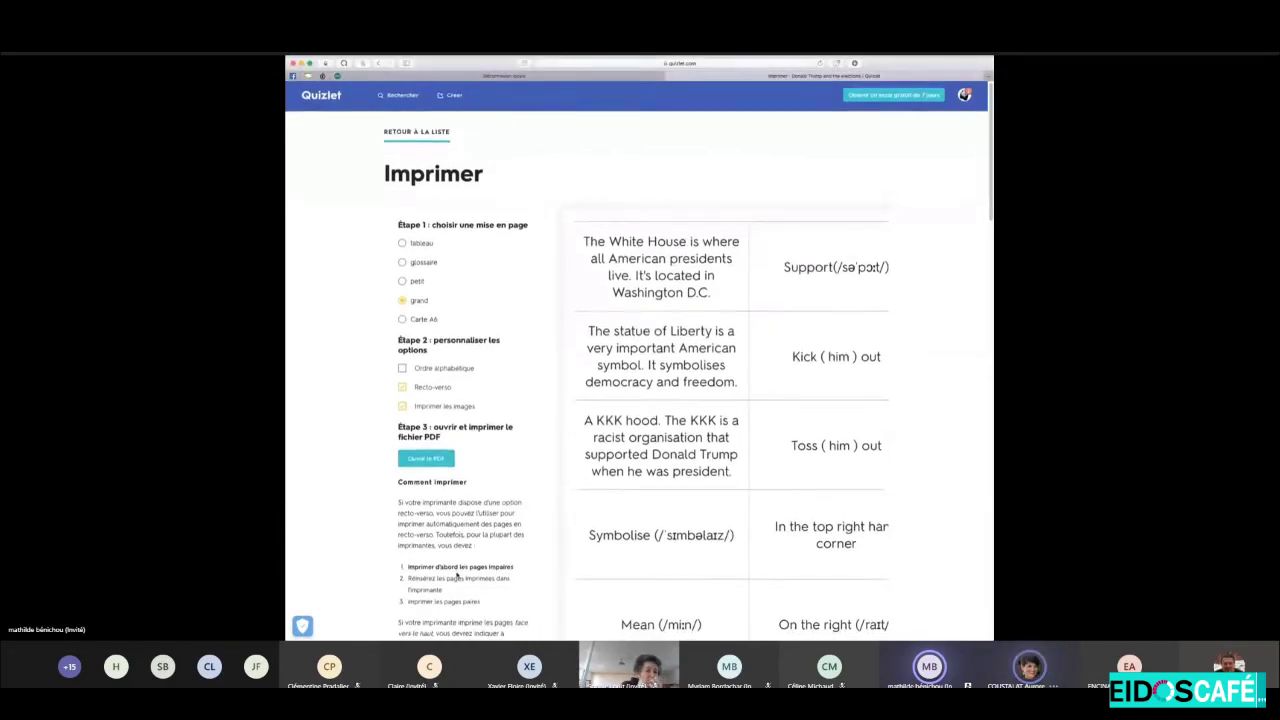
# Highlight the instructions explaining how to print the cards double-sided.
pyautogui.scroll(-3, 454, 485)
pyautogui.moveTo(397, 391); pyautogui.dragTo(473, 554)
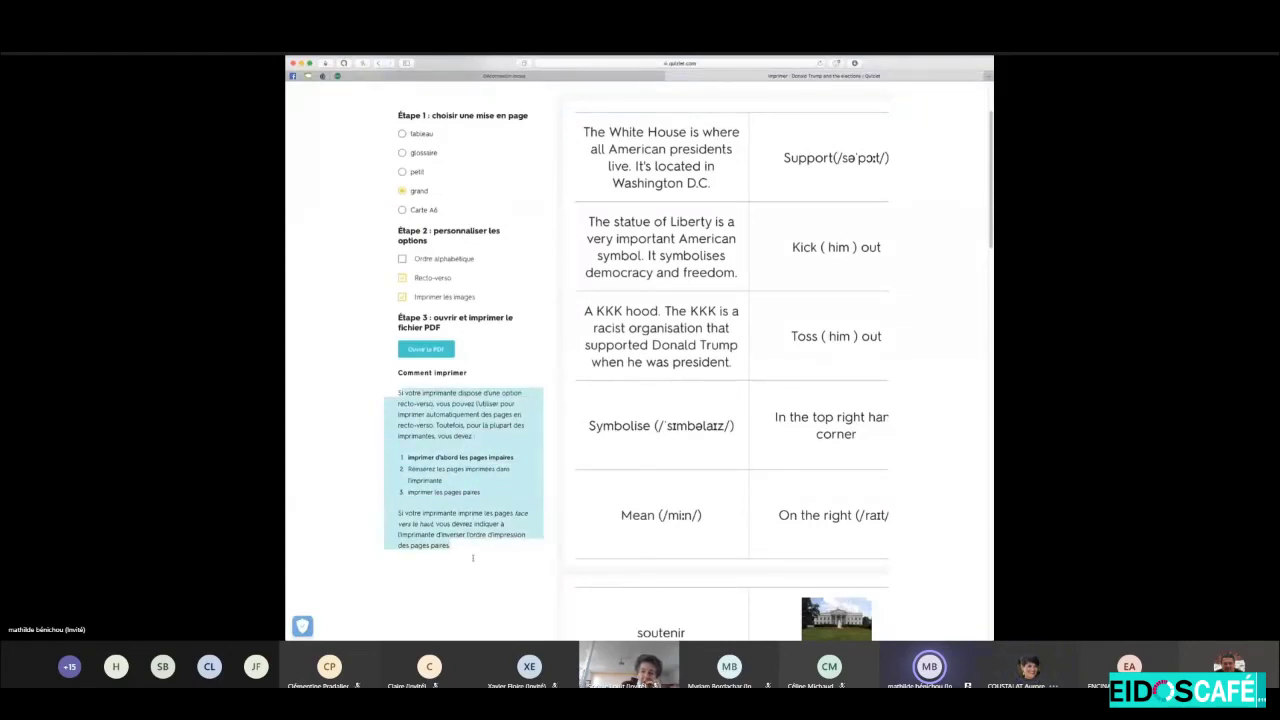
pyautogui.scroll(1, 342, 345)
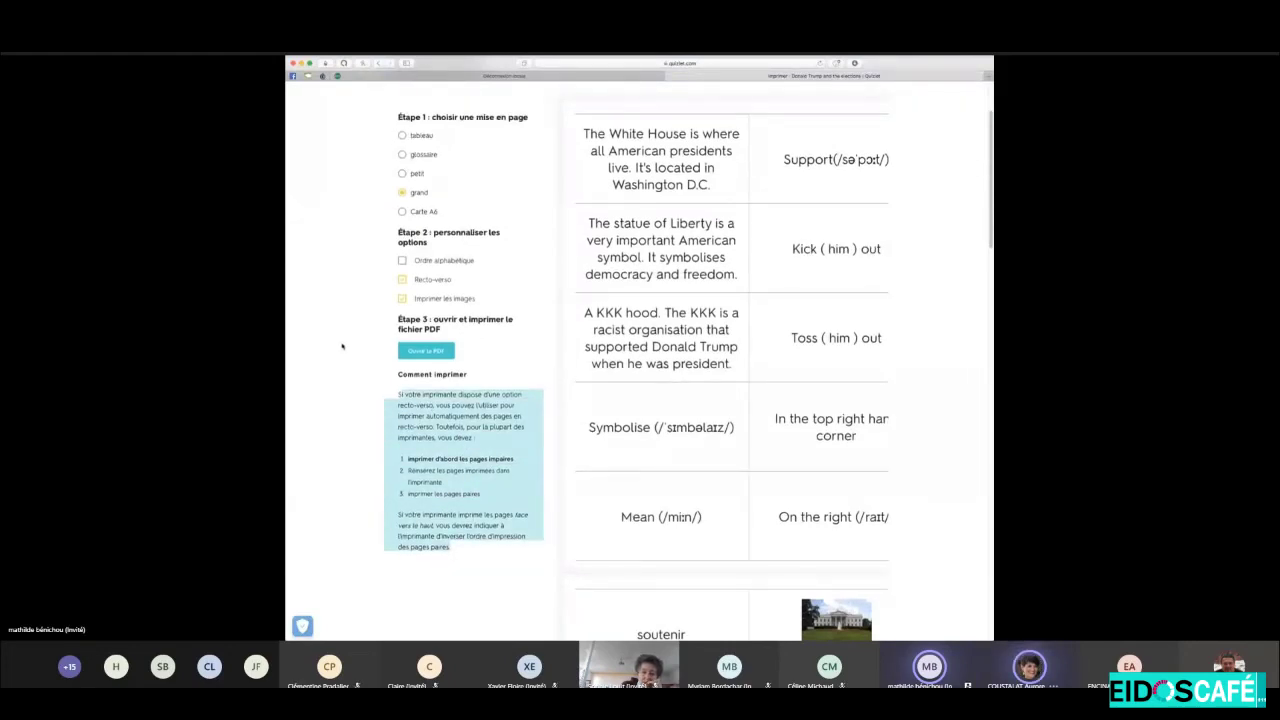
# Preview the A6 card print layout and return to the list.
pyautogui.scroll(1, 342, 345)
pyautogui.click(402, 280)
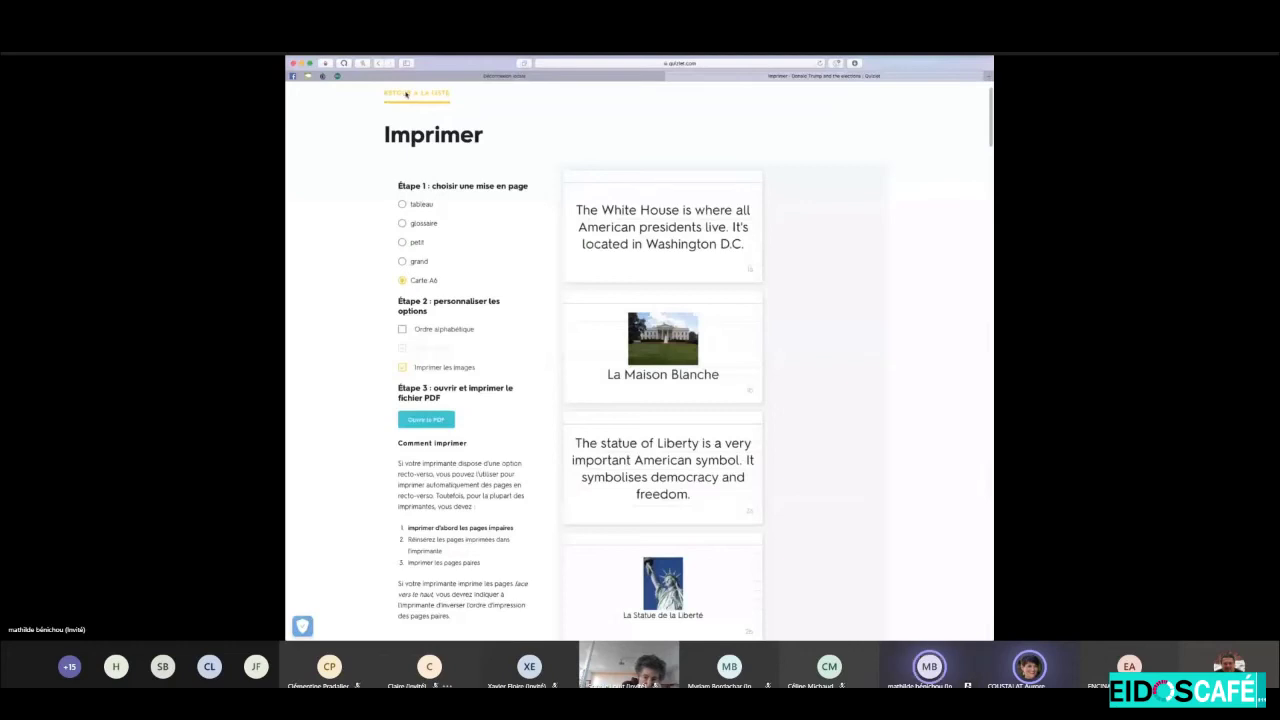
pyautogui.click(406, 93)
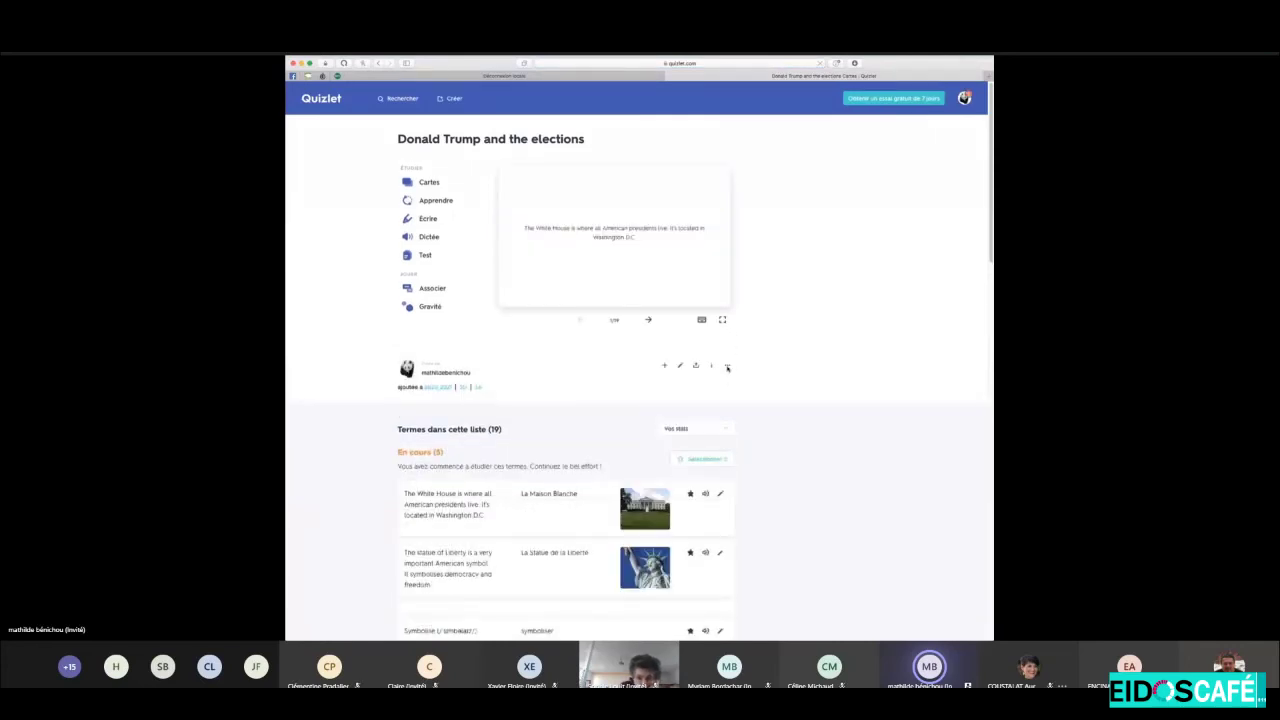
# View the list's export text and embed option, and check the meeting's participants before hiding them.
pyautogui.click(728, 366)
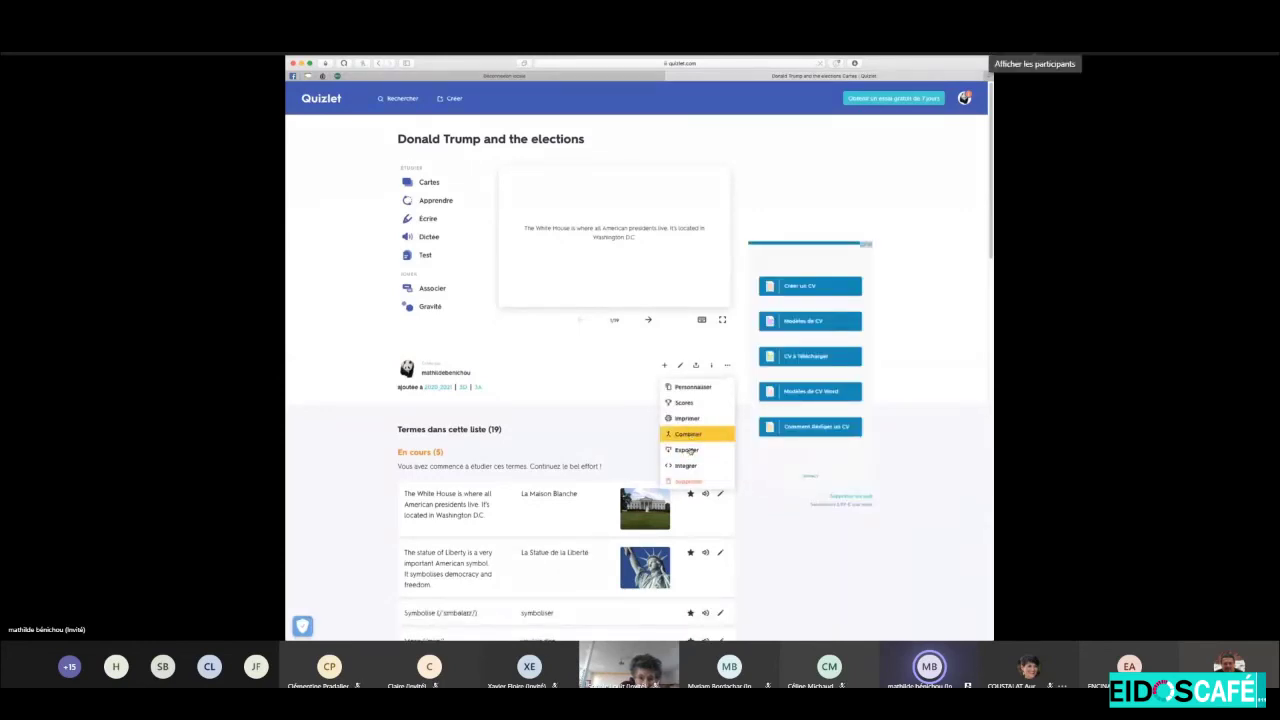
pyautogui.click(1035, 40)
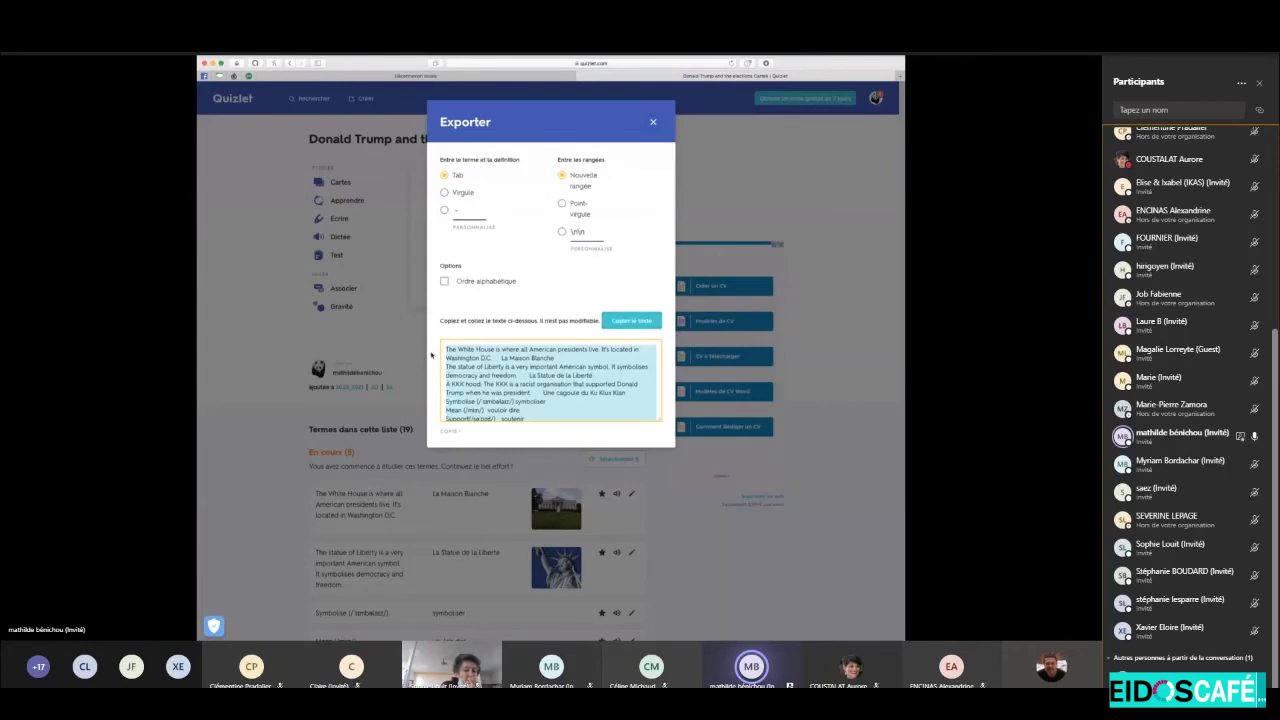
pyautogui.scroll(5, 1190, 400)
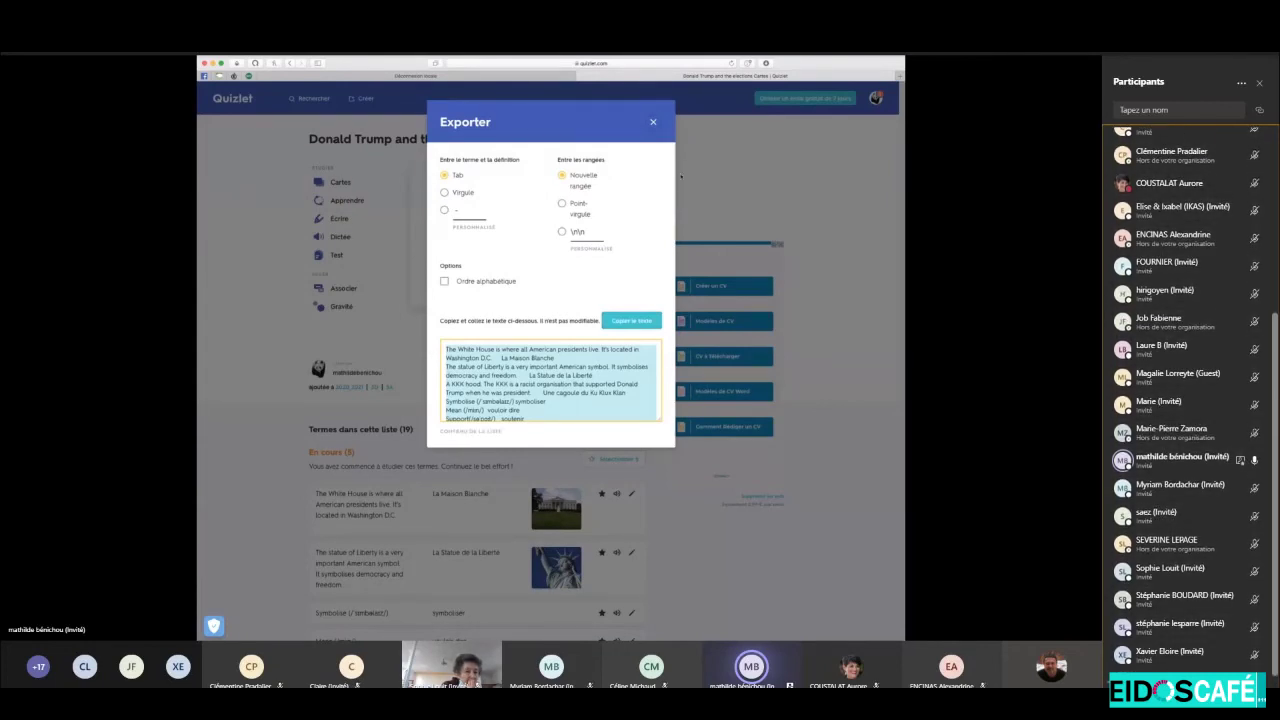
pyautogui.scroll(4, 1190, 400)
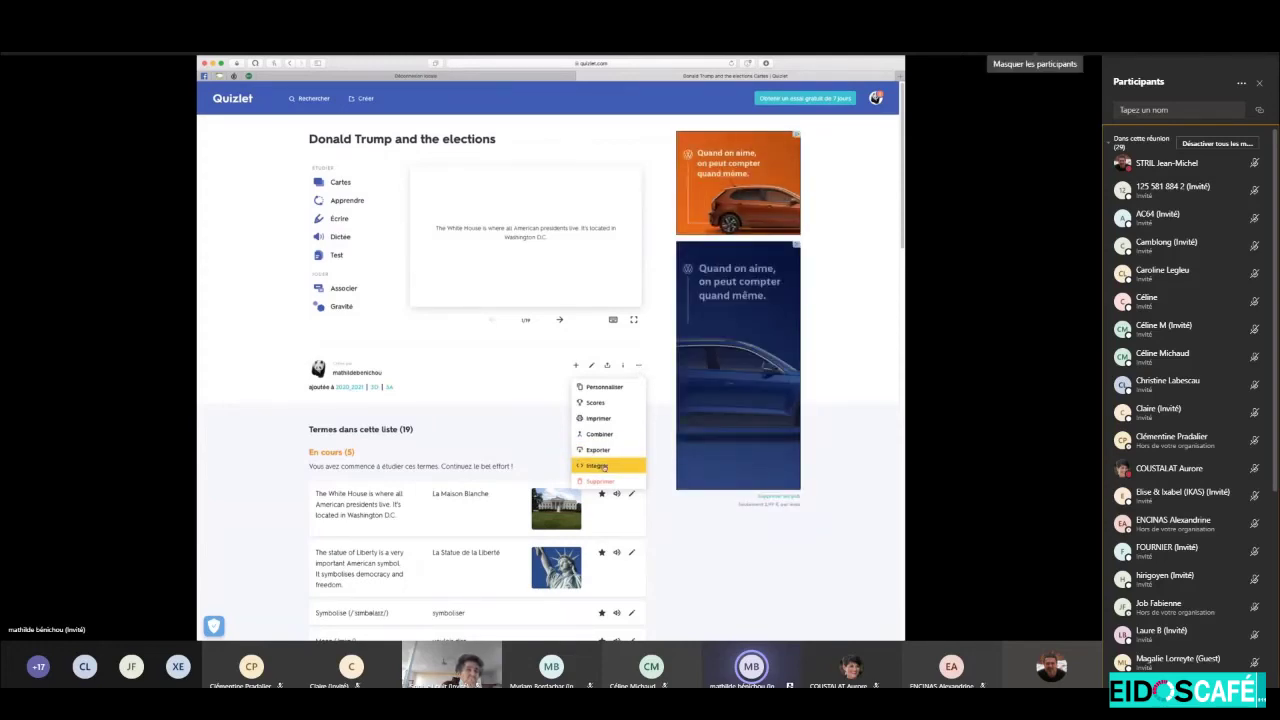
pyautogui.click(1057, 30)
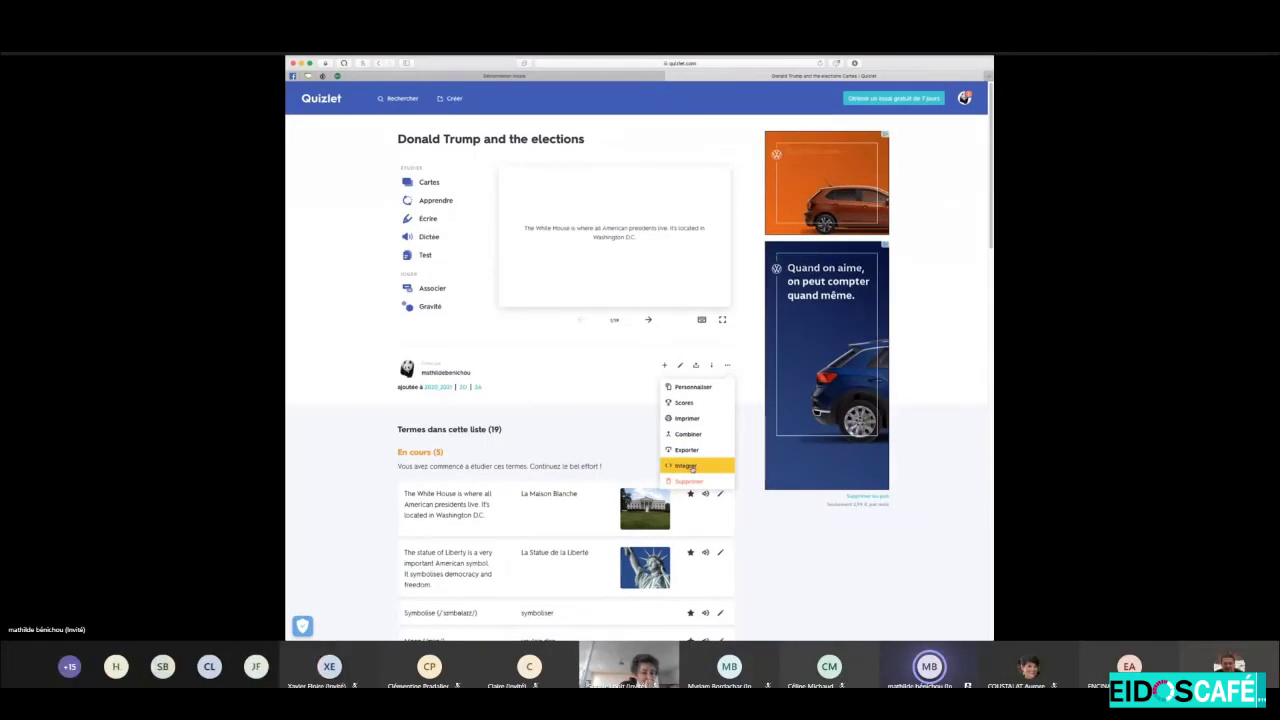
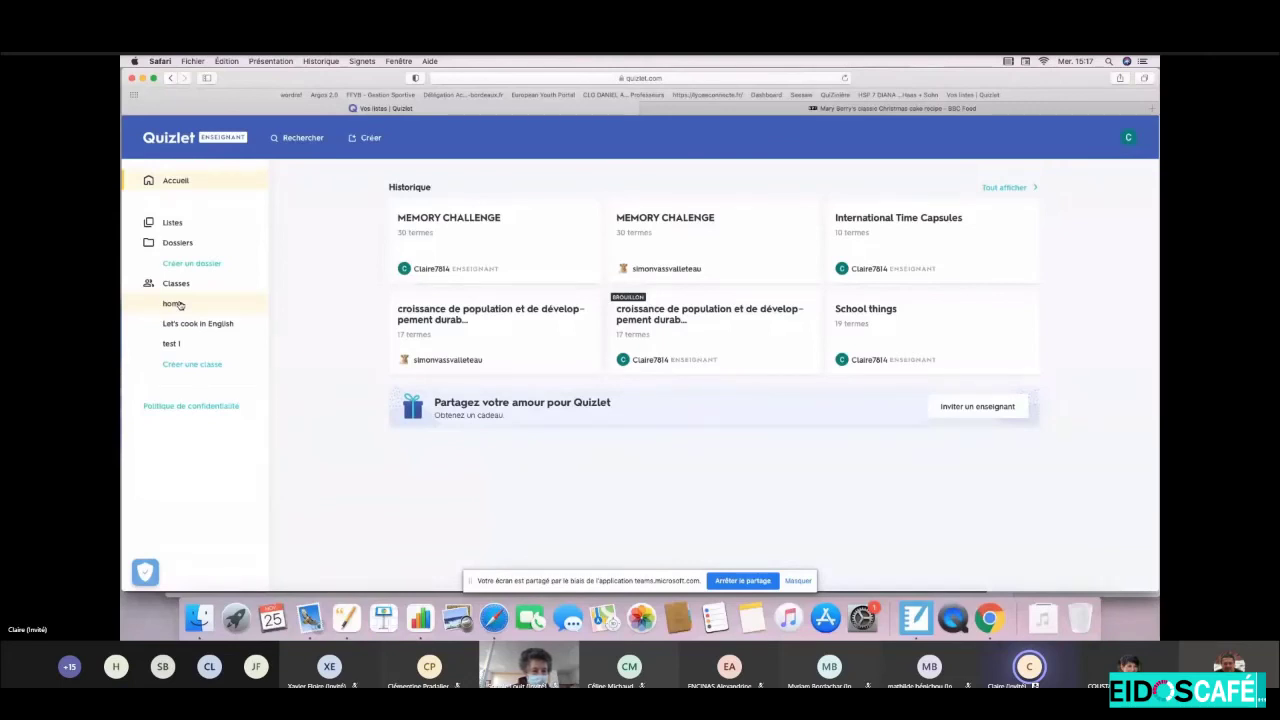
# Open the home class, view its MEMORY CHALENGE list, and go back to the class.
pyautogui.click(174, 304)
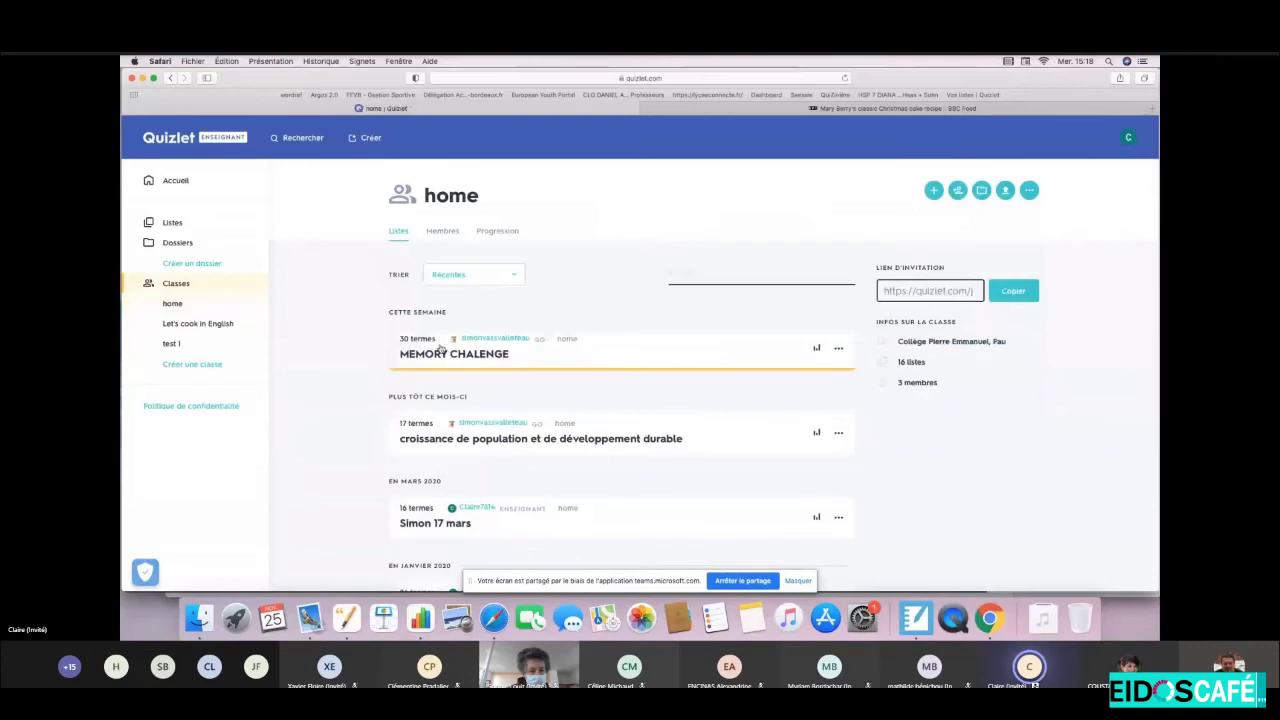
pyautogui.click(649, 366)
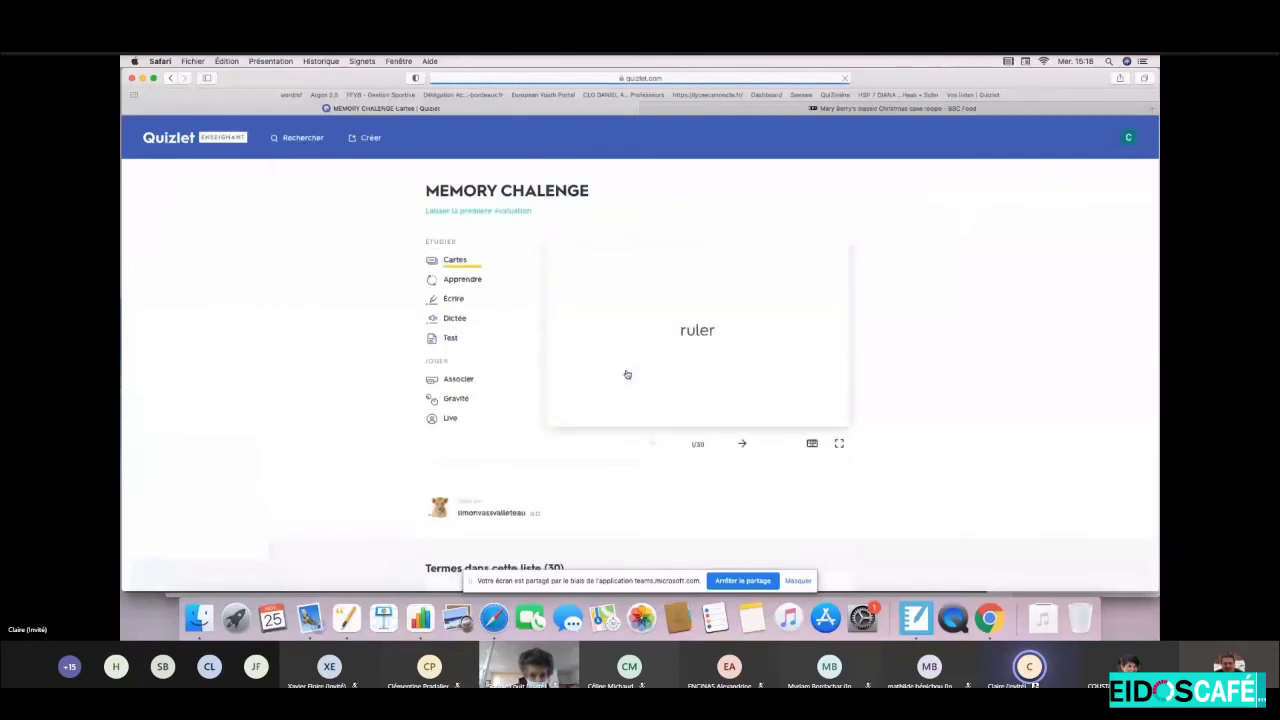
pyautogui.press('super+bracketleft')
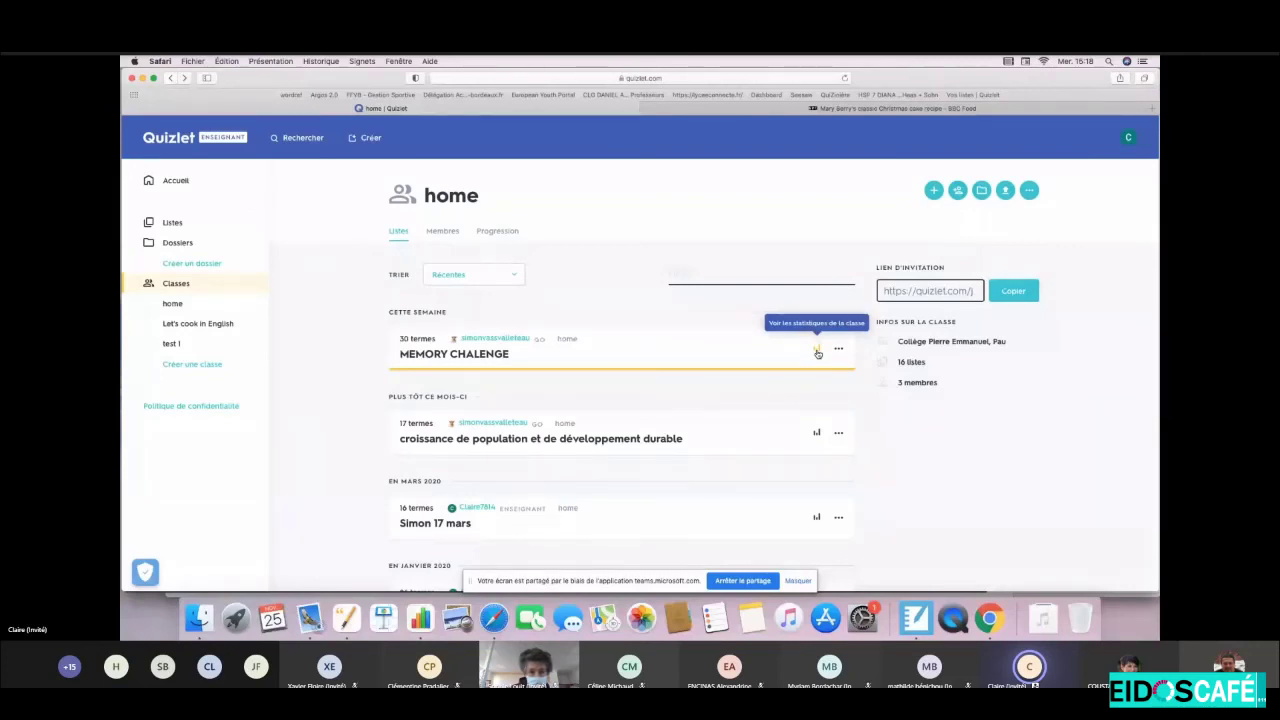
# Examine the home class's progress on MEMORY CHALENGE and on croissance de population et de développement durable, and return to the class lists.
pyautogui.click(817, 351)
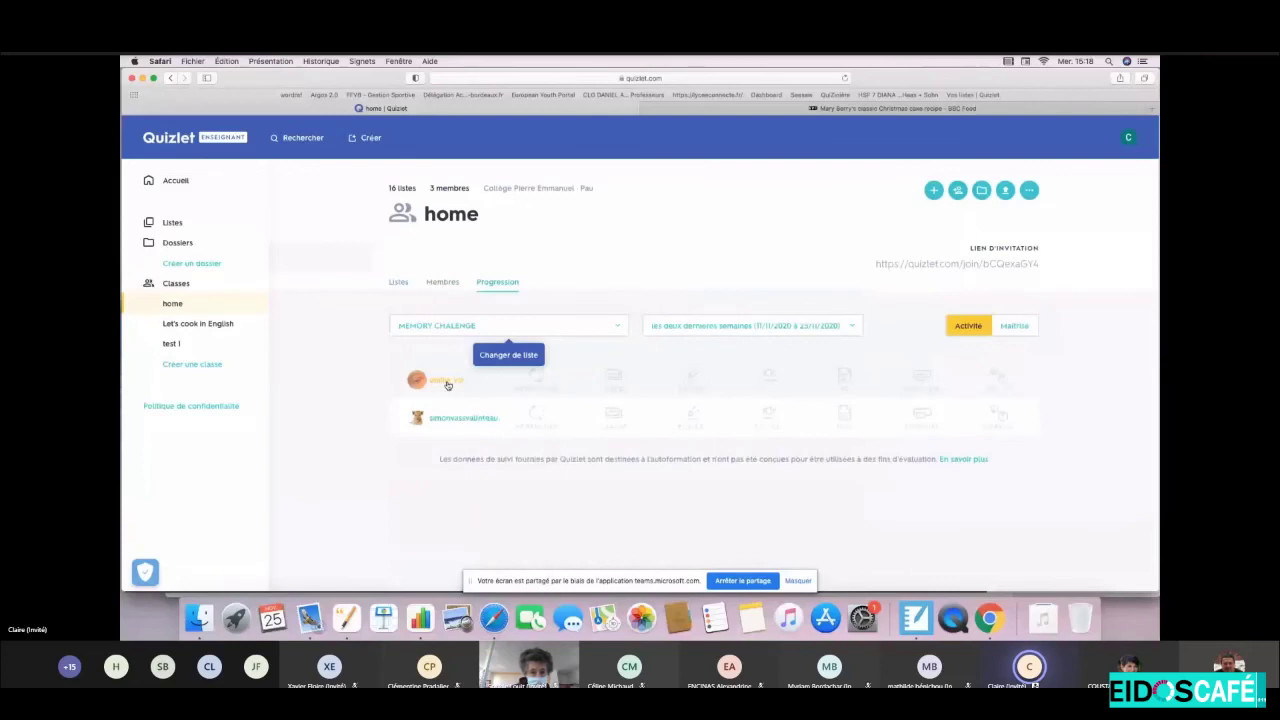
pyautogui.moveTo(1007, 411)
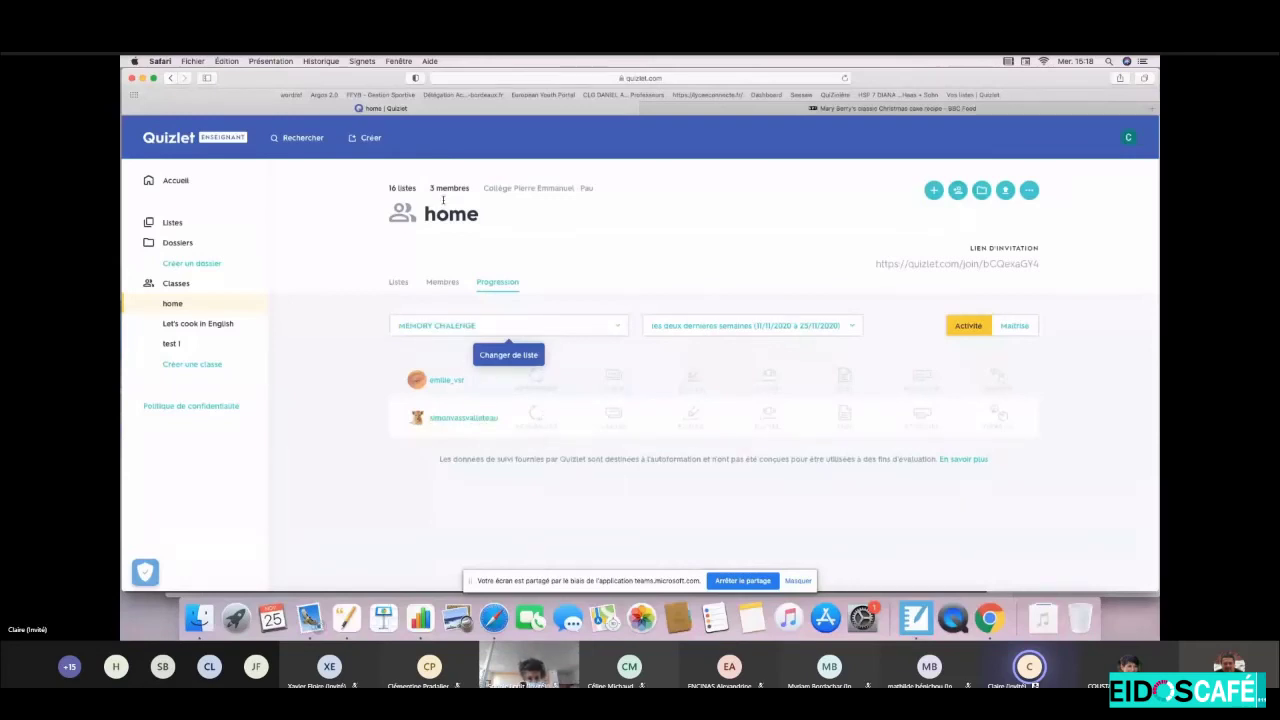
pyautogui.click(176, 311)
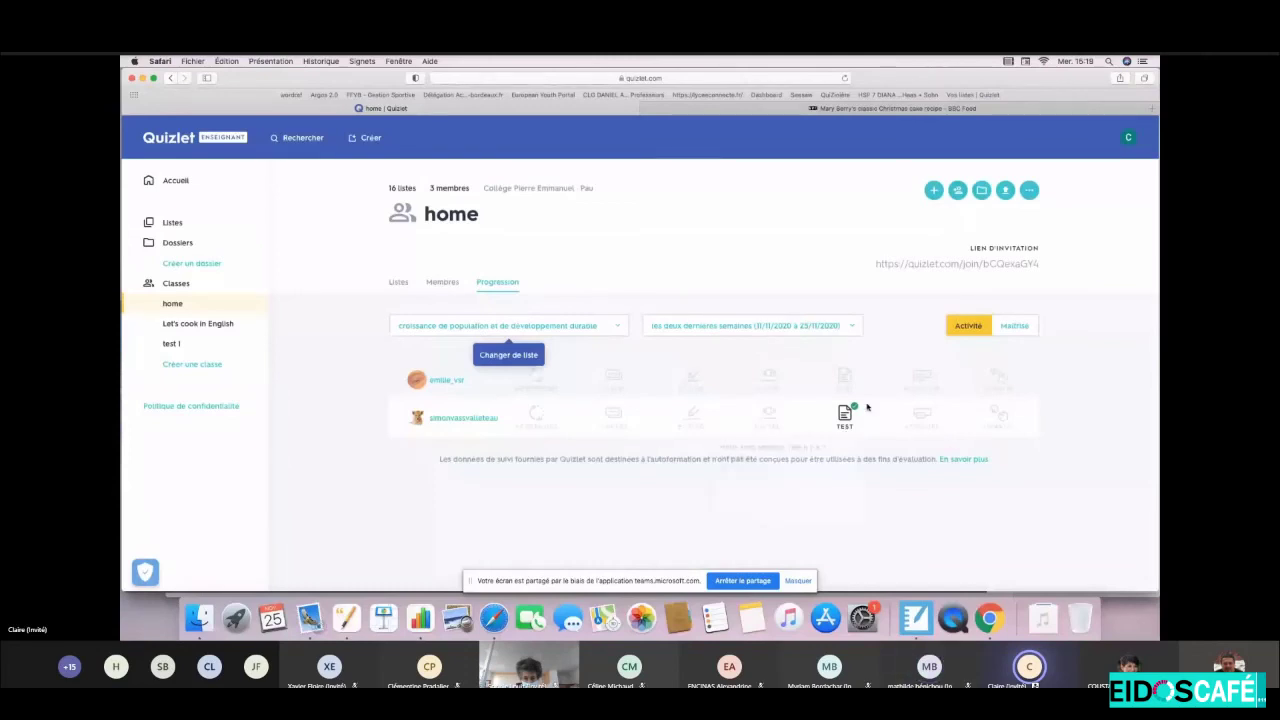
pyautogui.moveTo(852, 411)
pyautogui.click(182, 305)
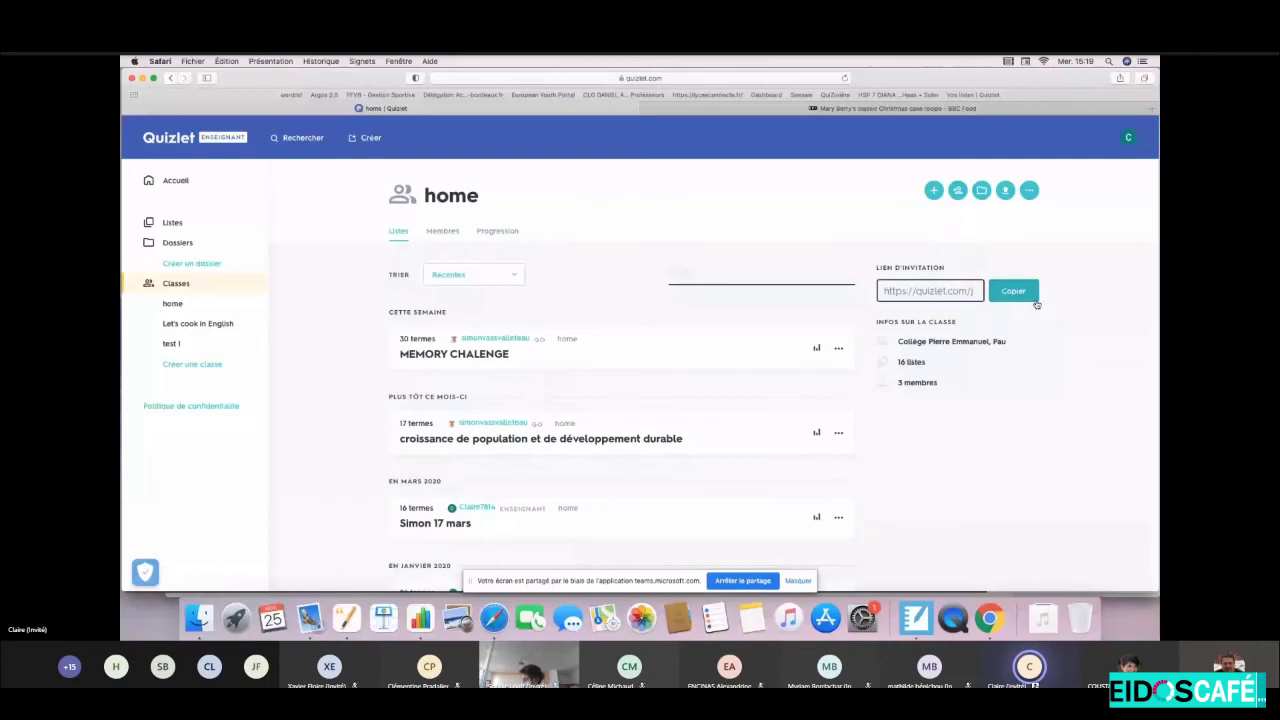
# Check the MEMORY CHALENGE list once more and reopen the home class from the home page.
pyautogui.click(840, 354)
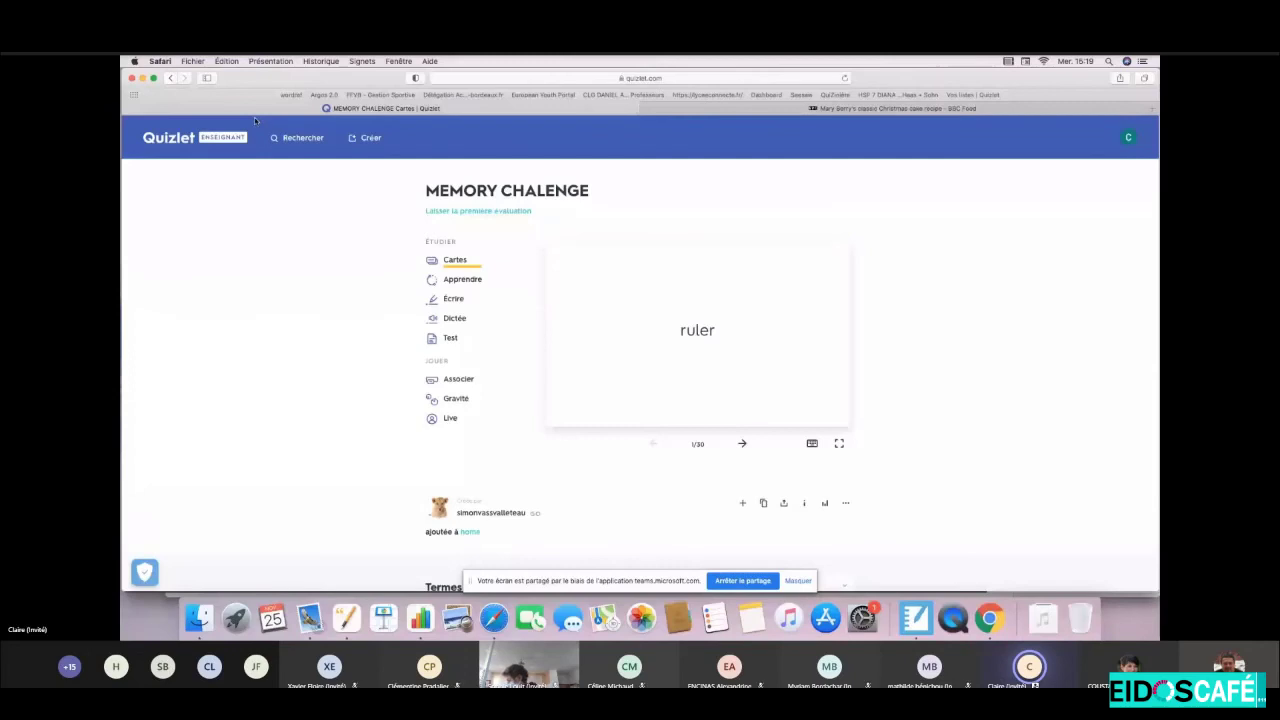
pyautogui.click(168, 137)
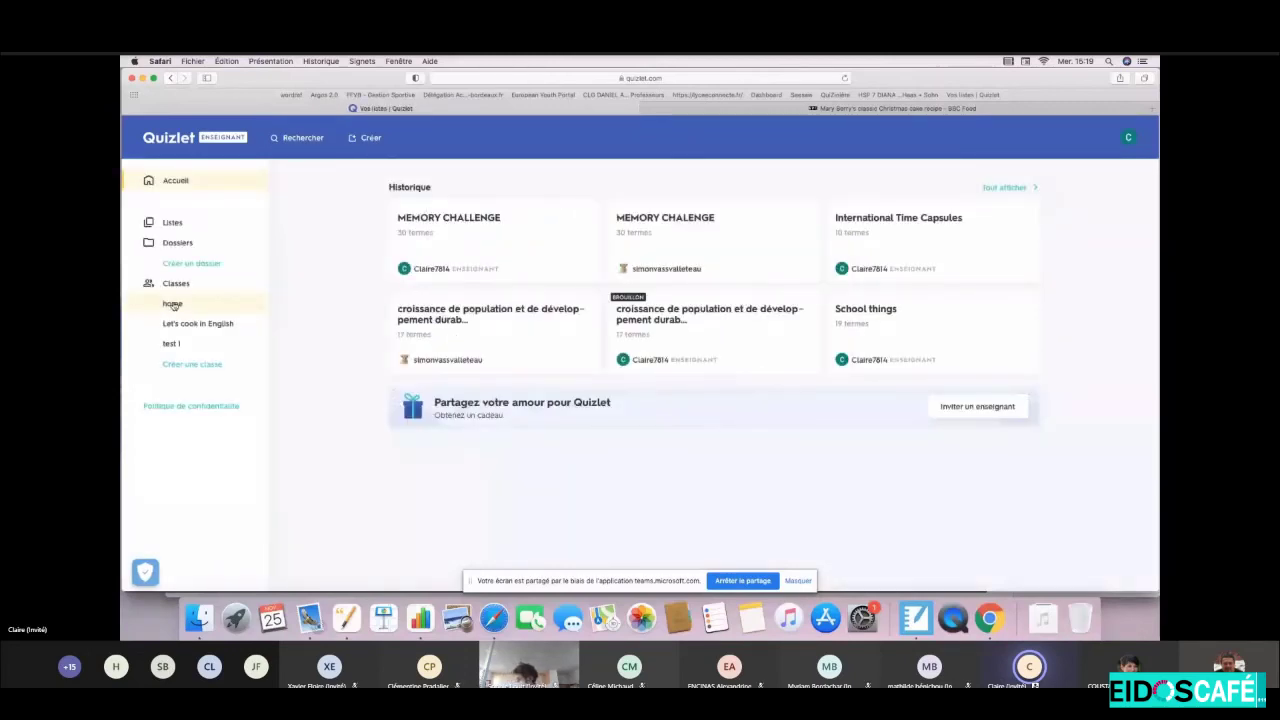
pyautogui.click(172, 304)
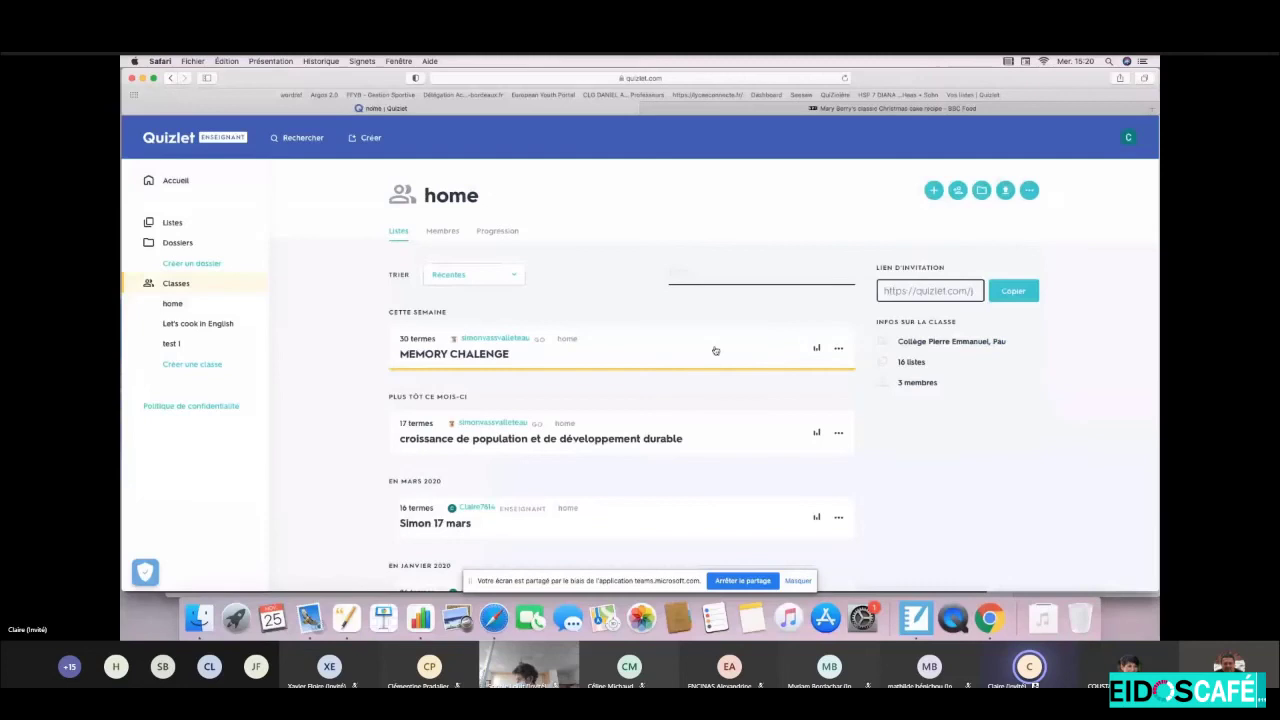
# View the sharing options of the teacher's own MEMORY CHALLENGE list, close them, and return to the home page.
pyautogui.click(715, 350)
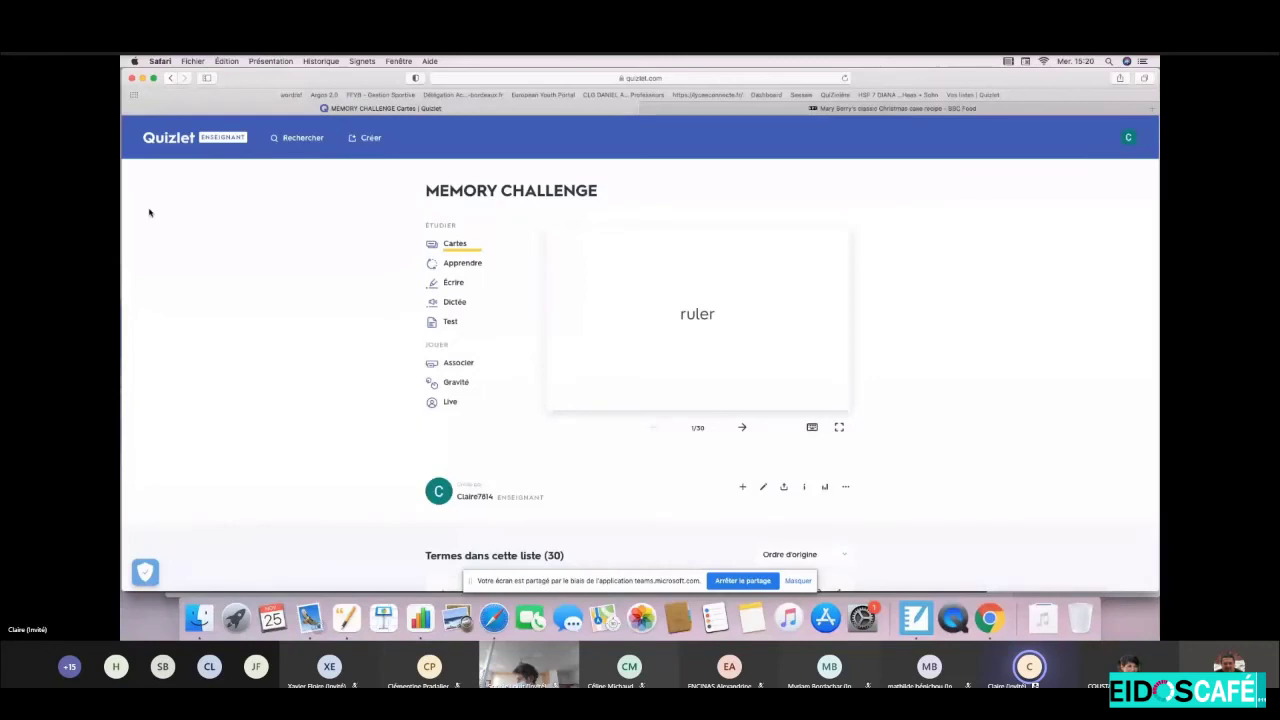
pyautogui.scroll(-3, 780, 345)
pyautogui.click(781, 343)
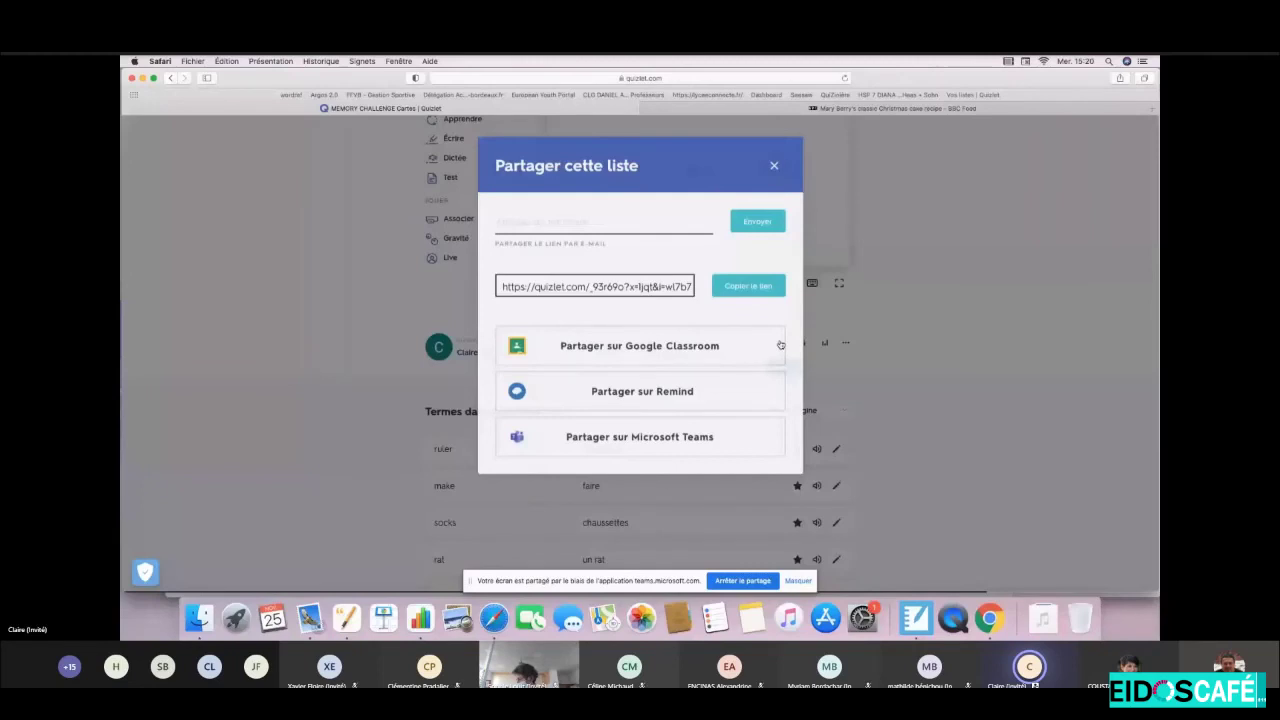
pyautogui.click(438, 227)
pyautogui.scroll(3, 438, 227)
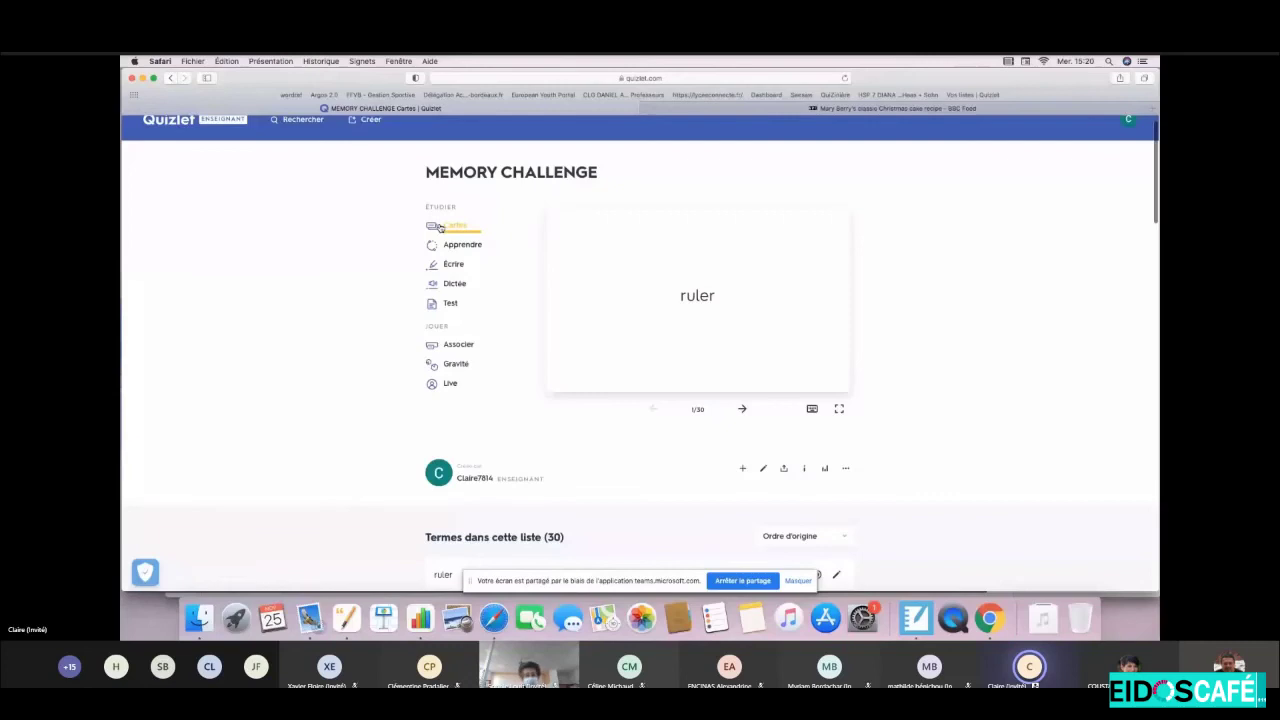
pyautogui.press('super+bracketleft')
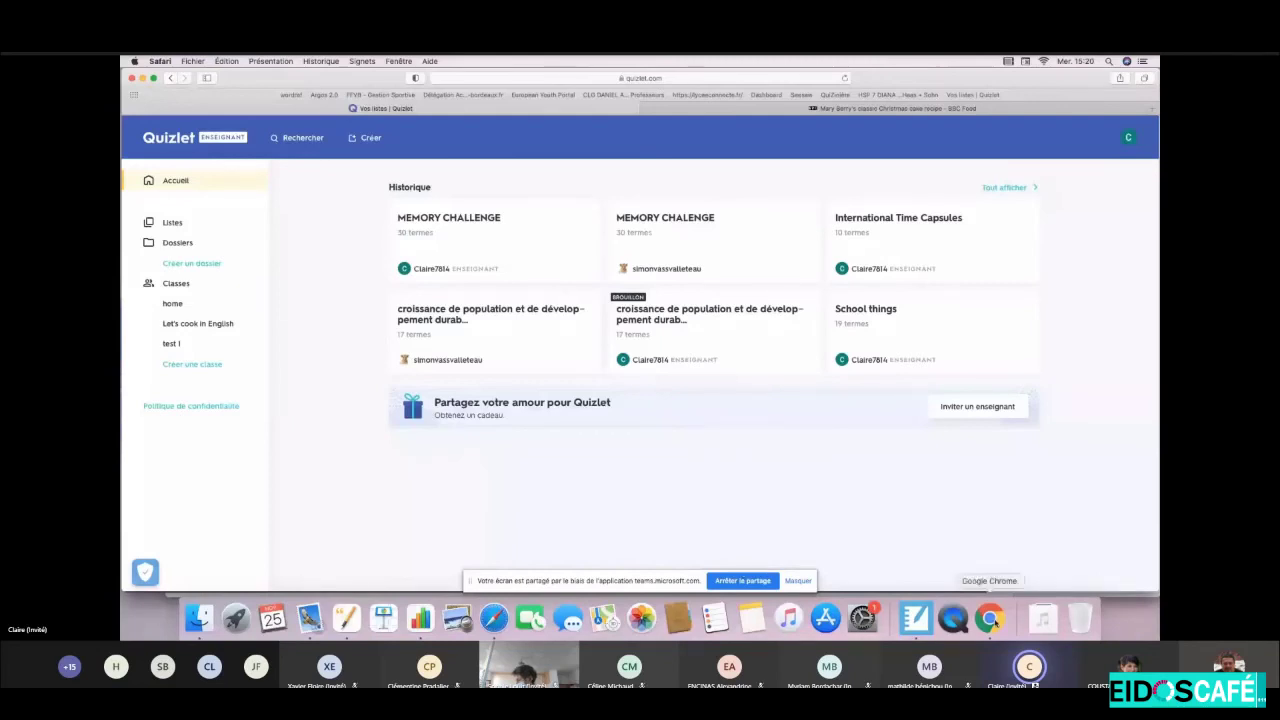
# Switch to the Teams meeting in Chrome and bring up the meeting controls.
pyautogui.click(990, 618)
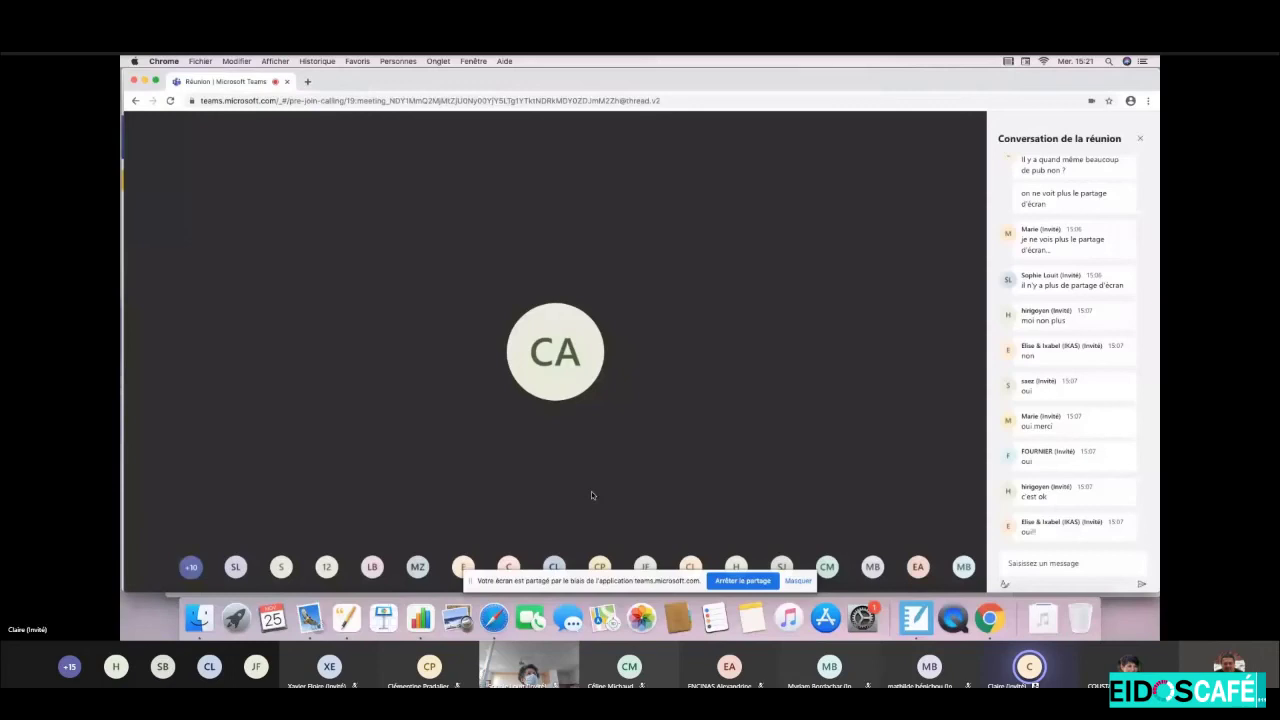
pyautogui.moveTo(607, 514)
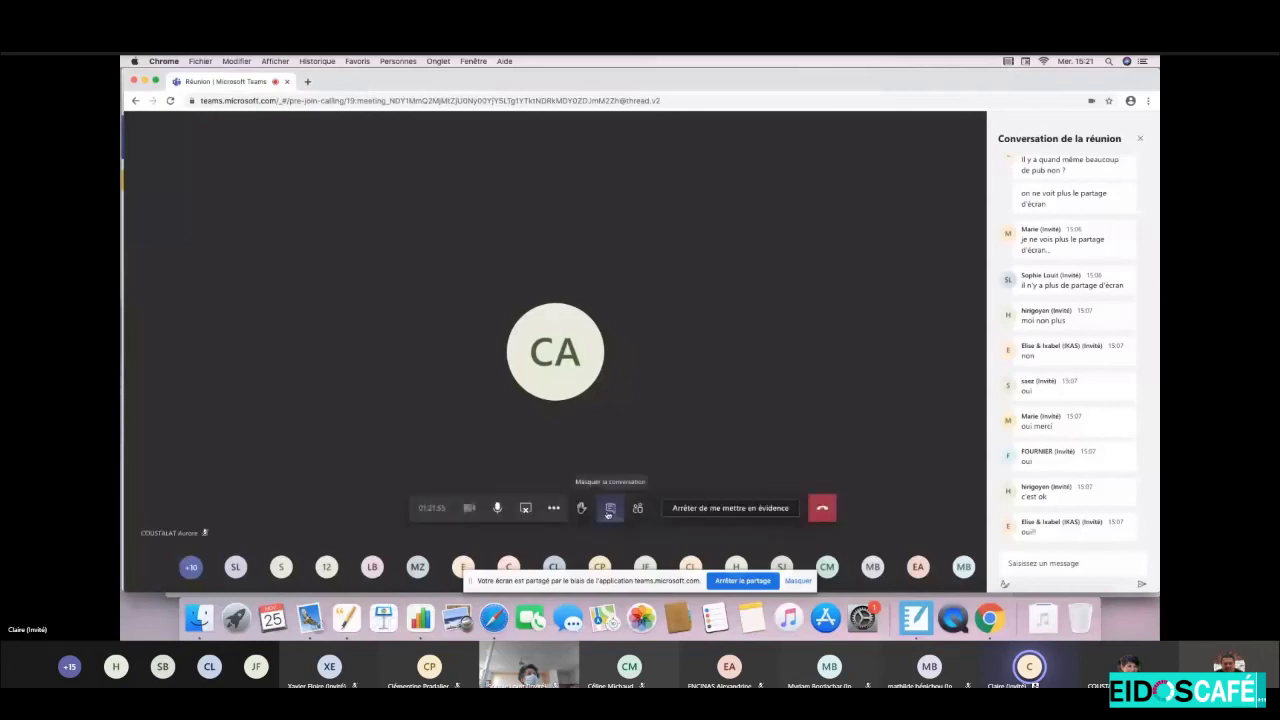
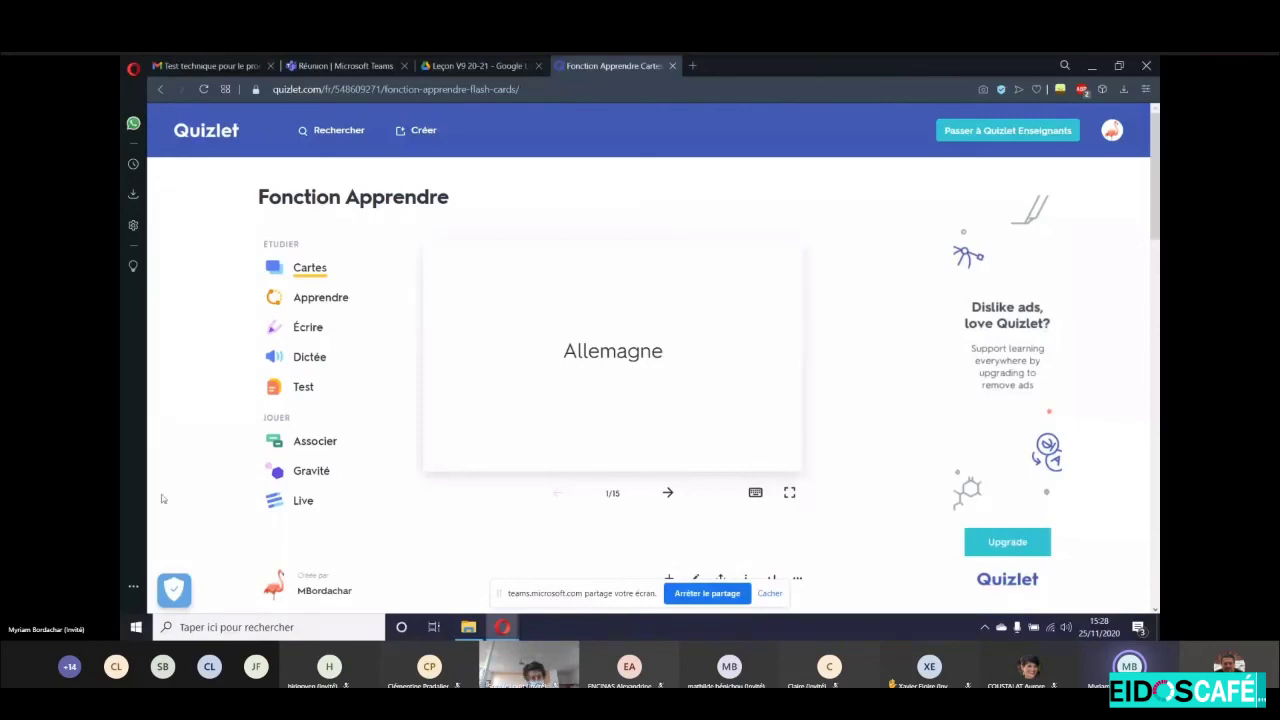
# Set up a Quizlet Live game for the Fonction Apprendre list with individual players and definition-and-term questions.
pyautogui.click(303, 504)
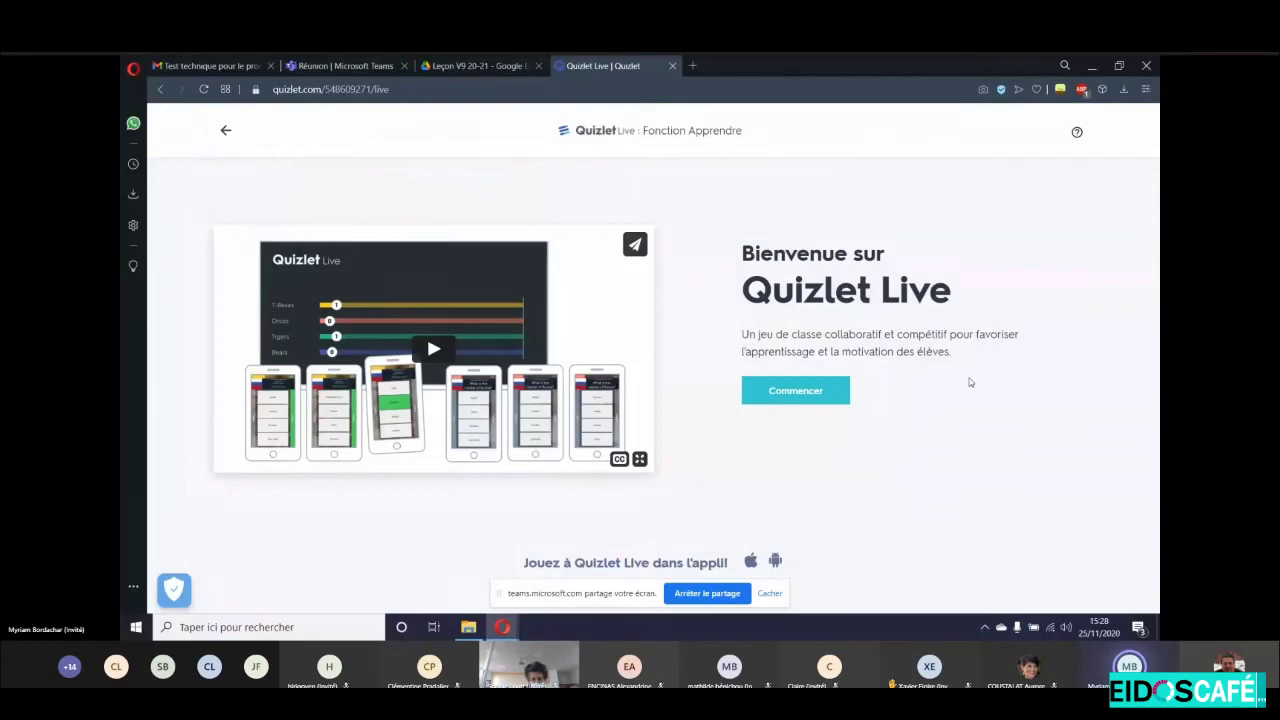
pyautogui.click(808, 398)
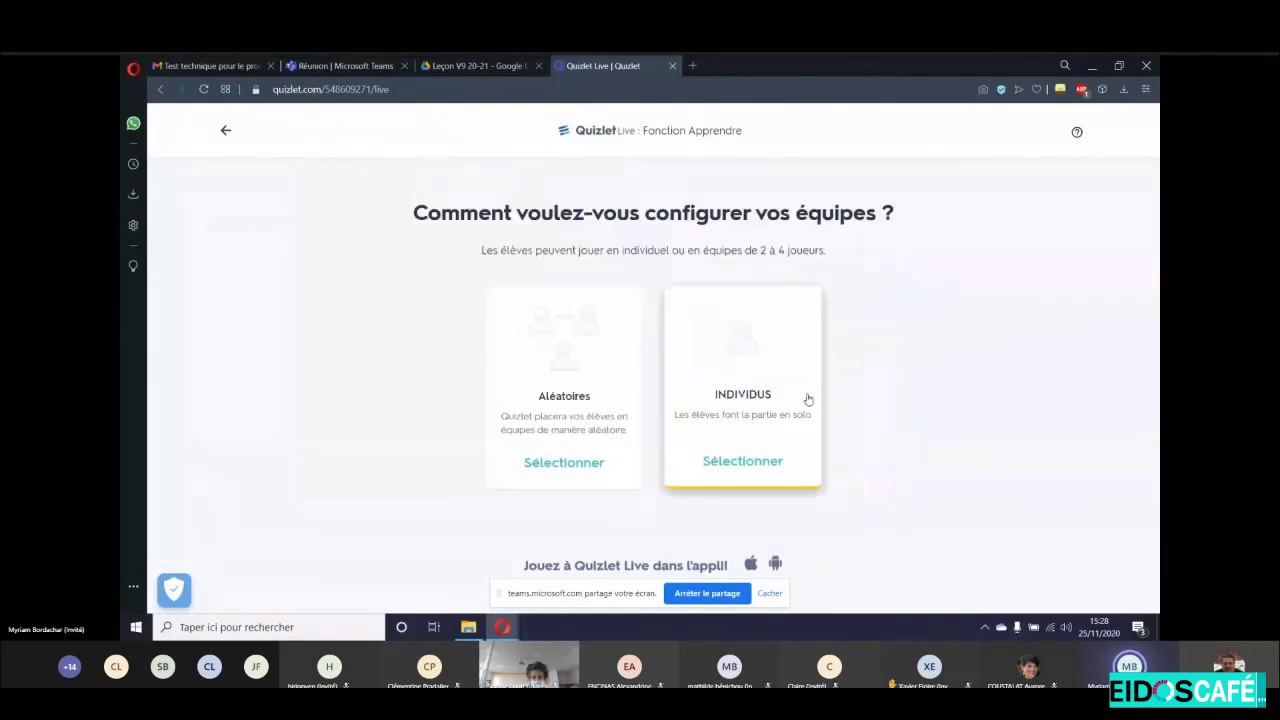
pyautogui.click(756, 421)
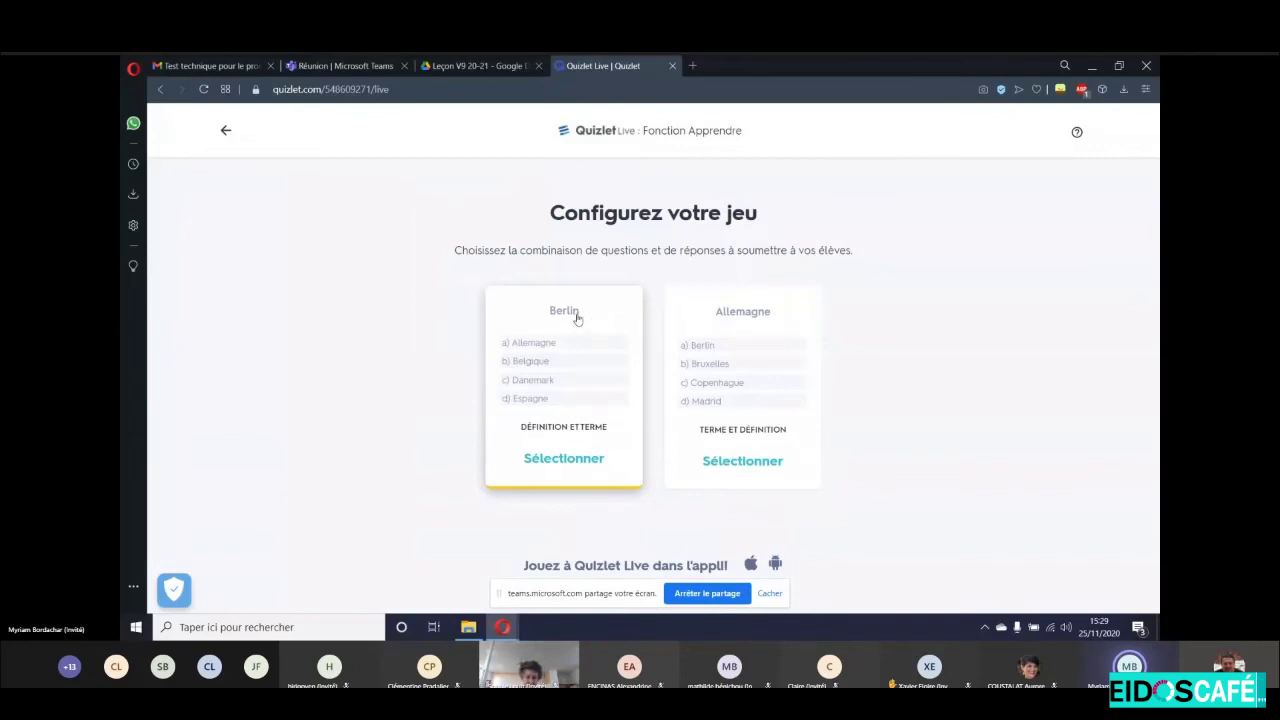
pyautogui.click(580, 372)
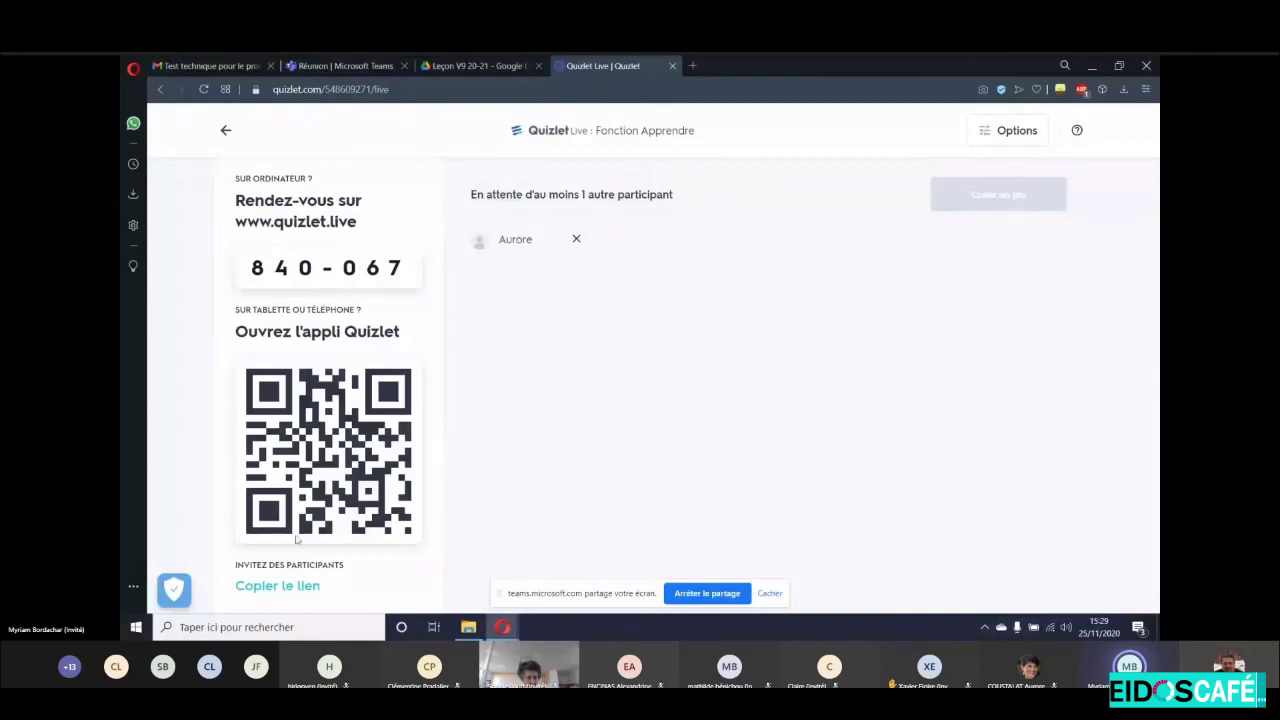
# Copy the Quizlet Live invitation link and post it in the Teams meeting chat.
pyautogui.click(287, 588)
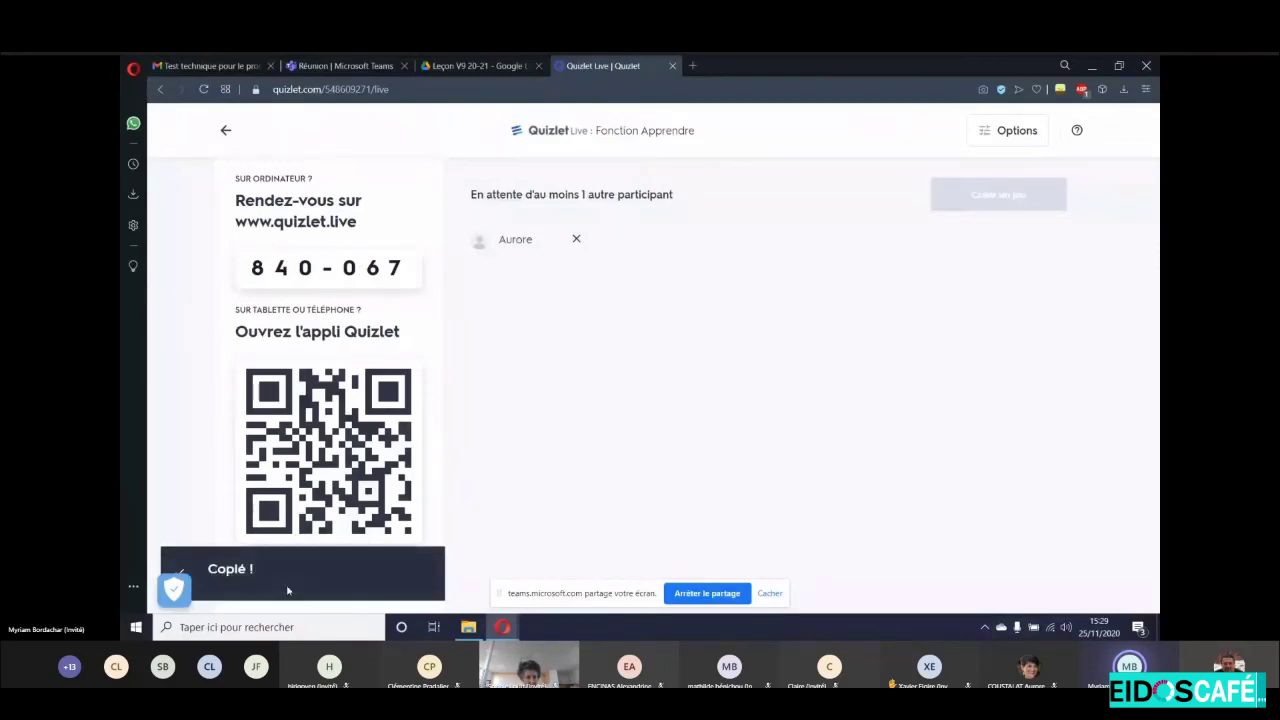
pyautogui.click(342, 65)
pyautogui.rightClick(1030, 583)
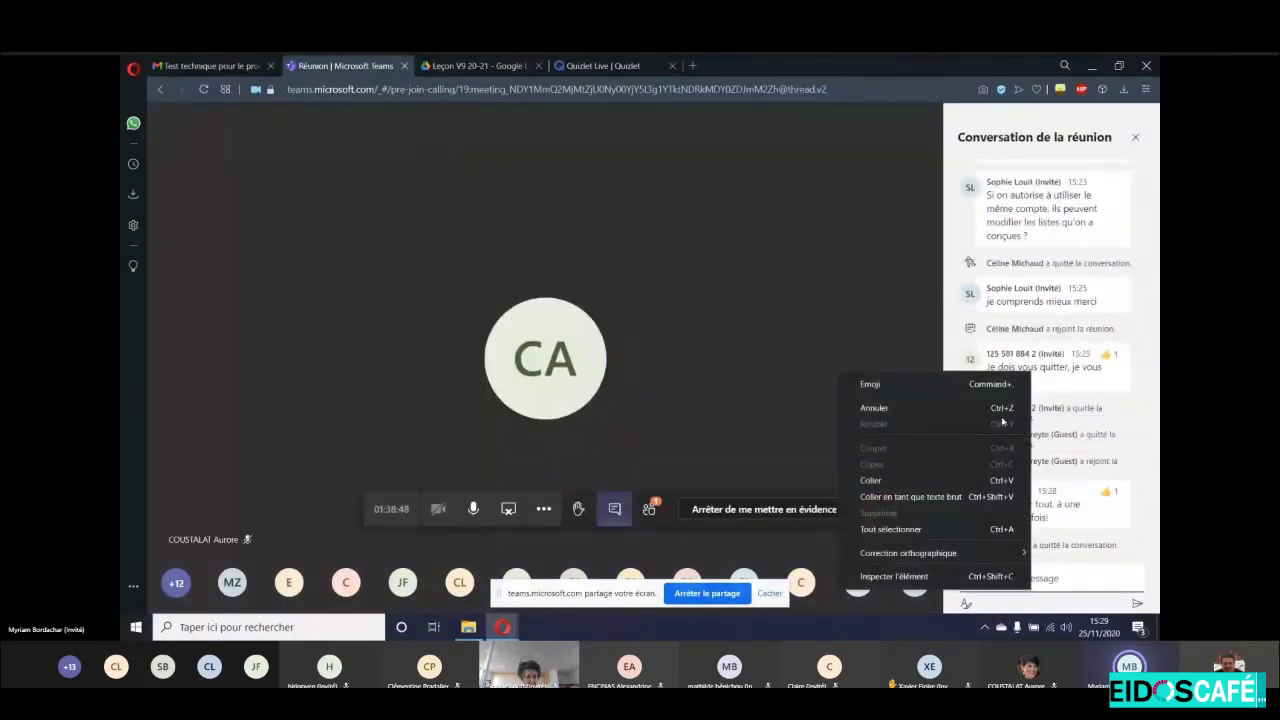
pyautogui.click(968, 481)
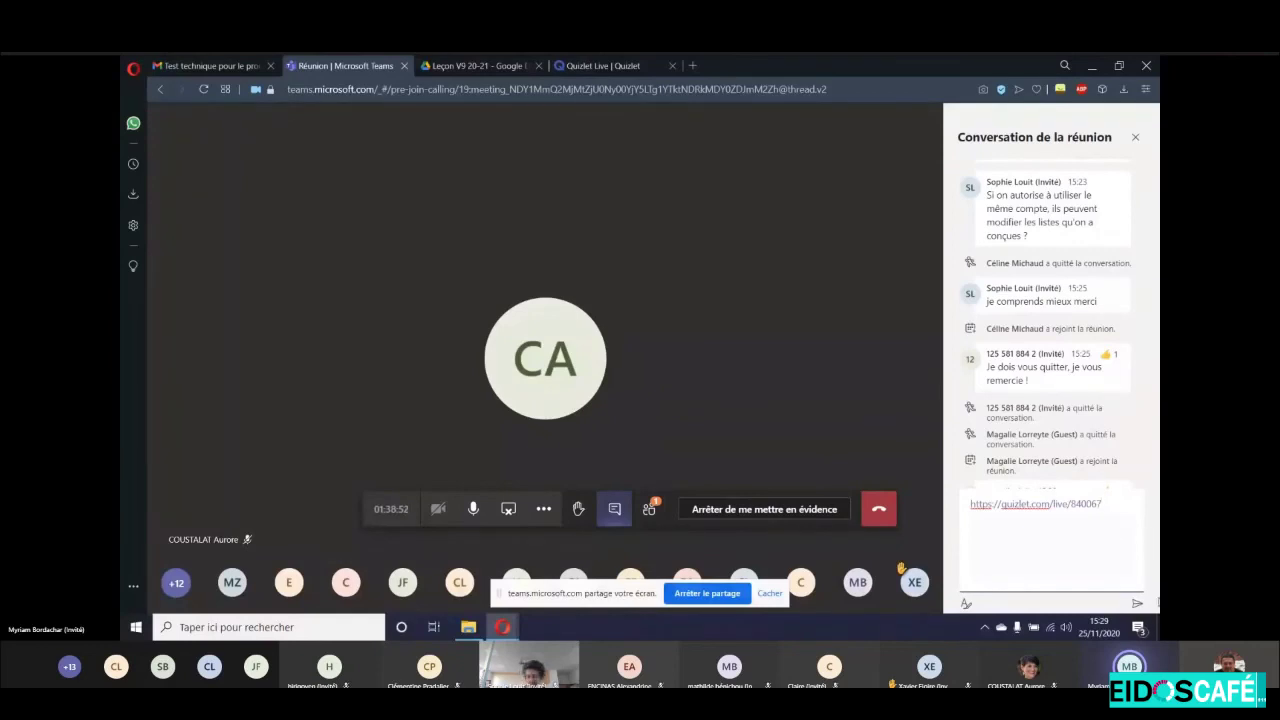
pyautogui.click(1139, 605)
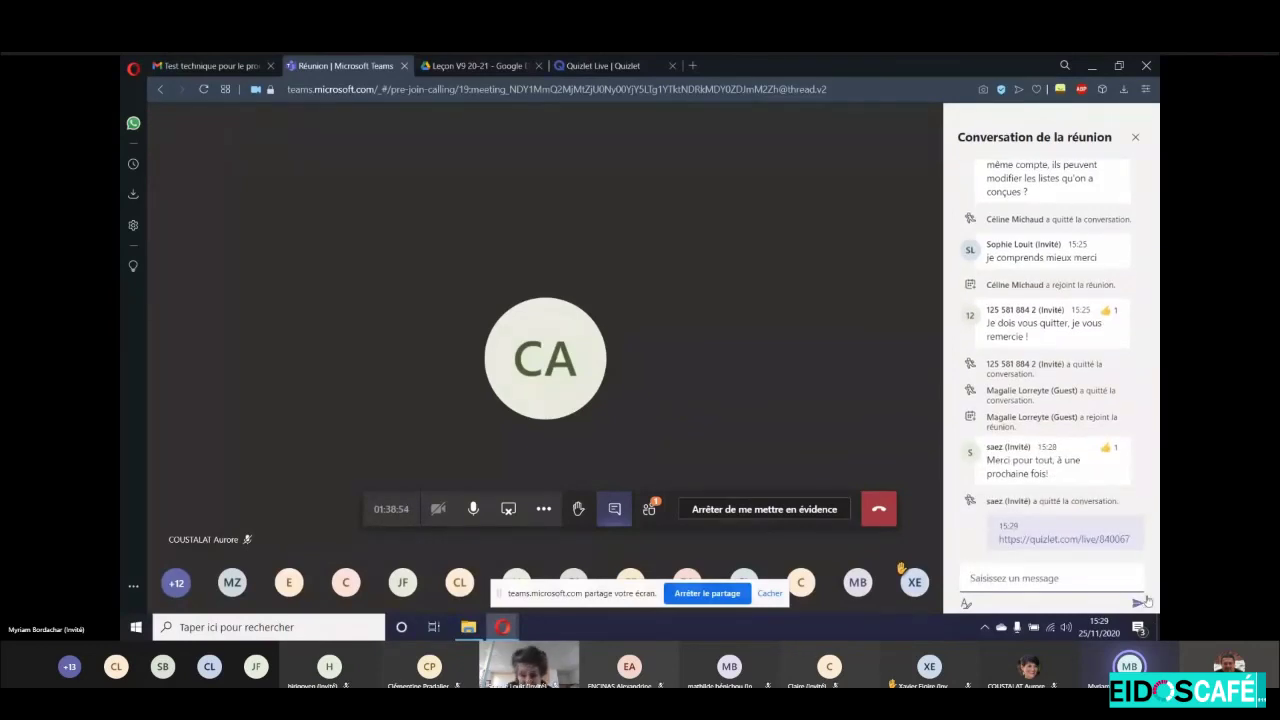
# Return to the Quizlet Live lobby, create the game with the joined participants, start it and follow the players' progress.
pyautogui.click(679, 66)
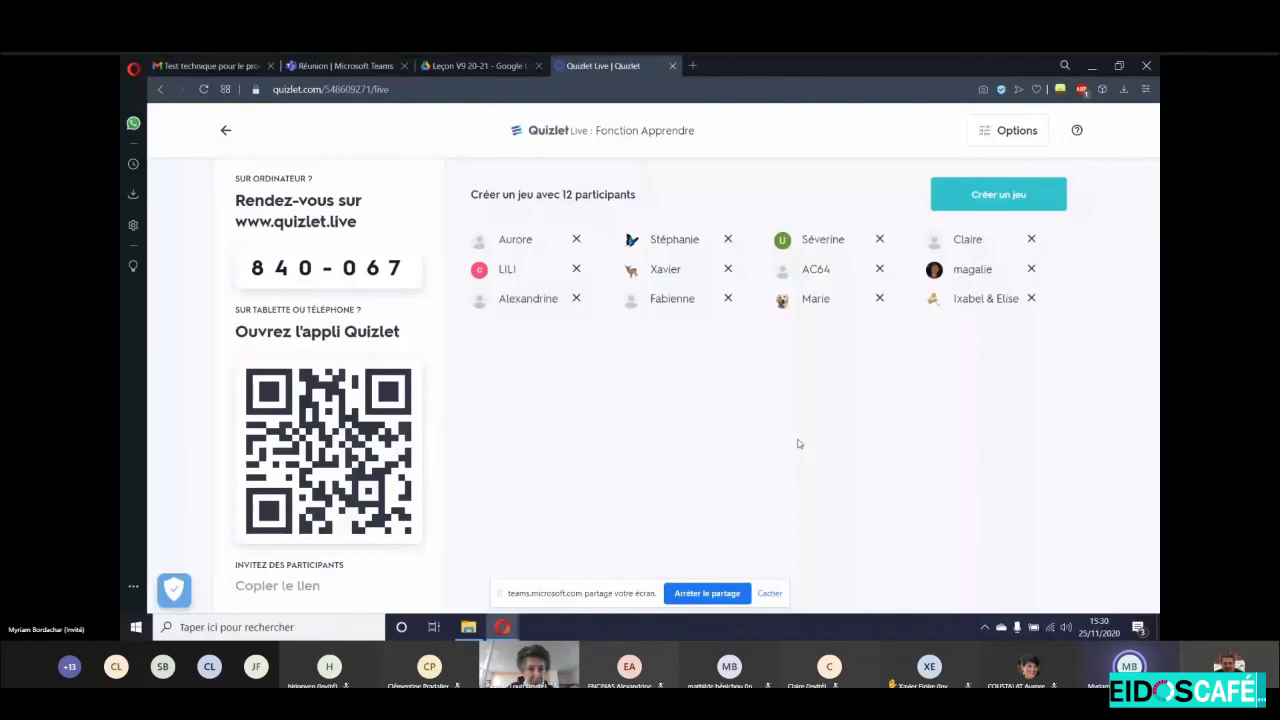
pyautogui.click(1000, 198)
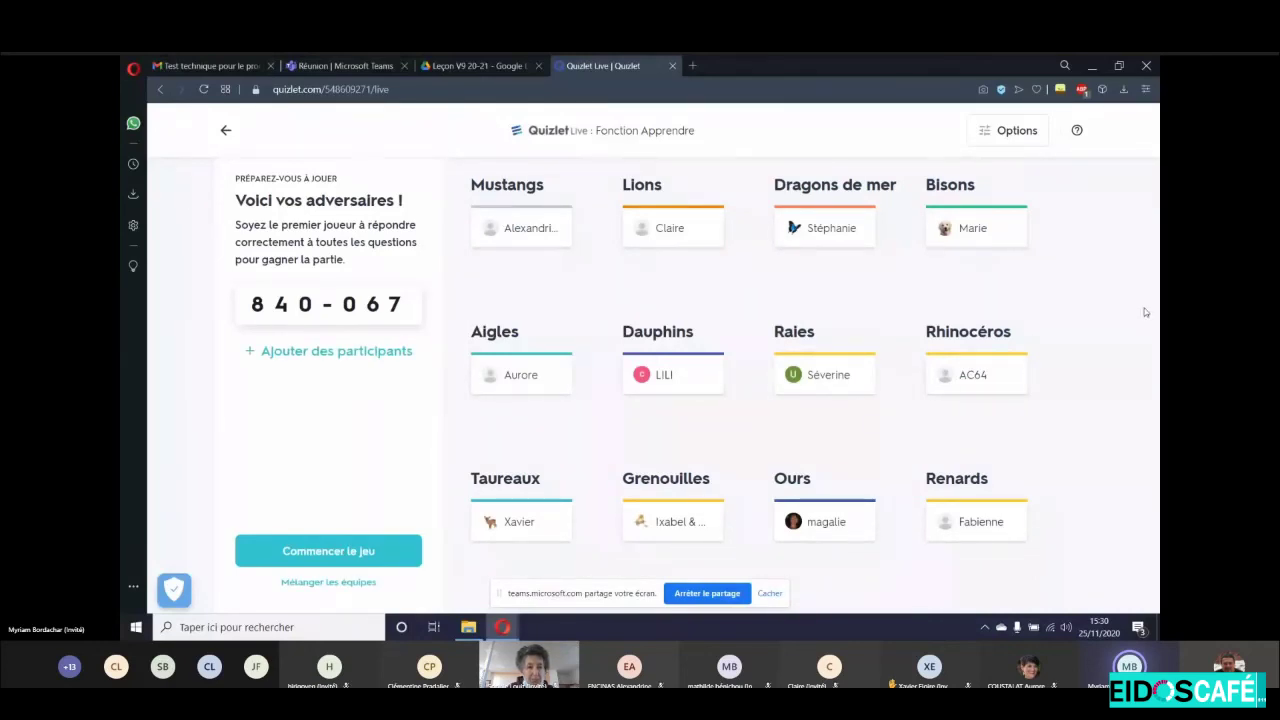
pyautogui.click(328, 551)
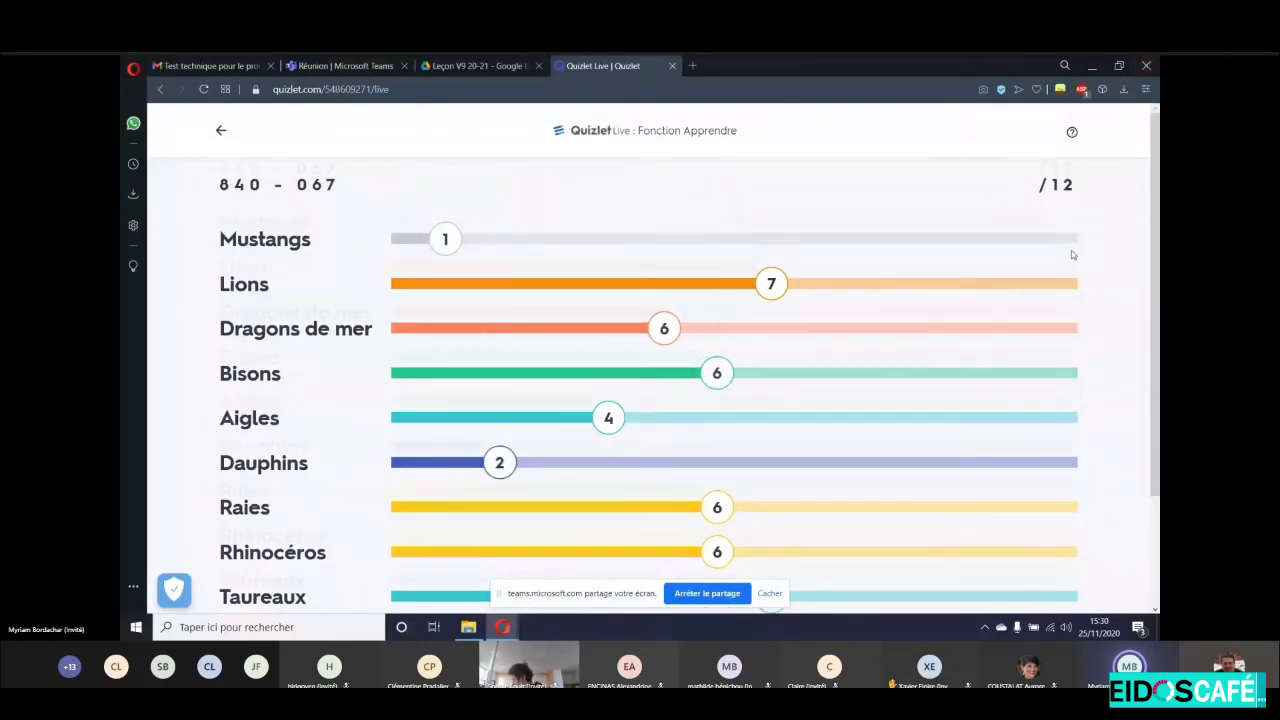
pyautogui.scroll(-1, 1071, 255)
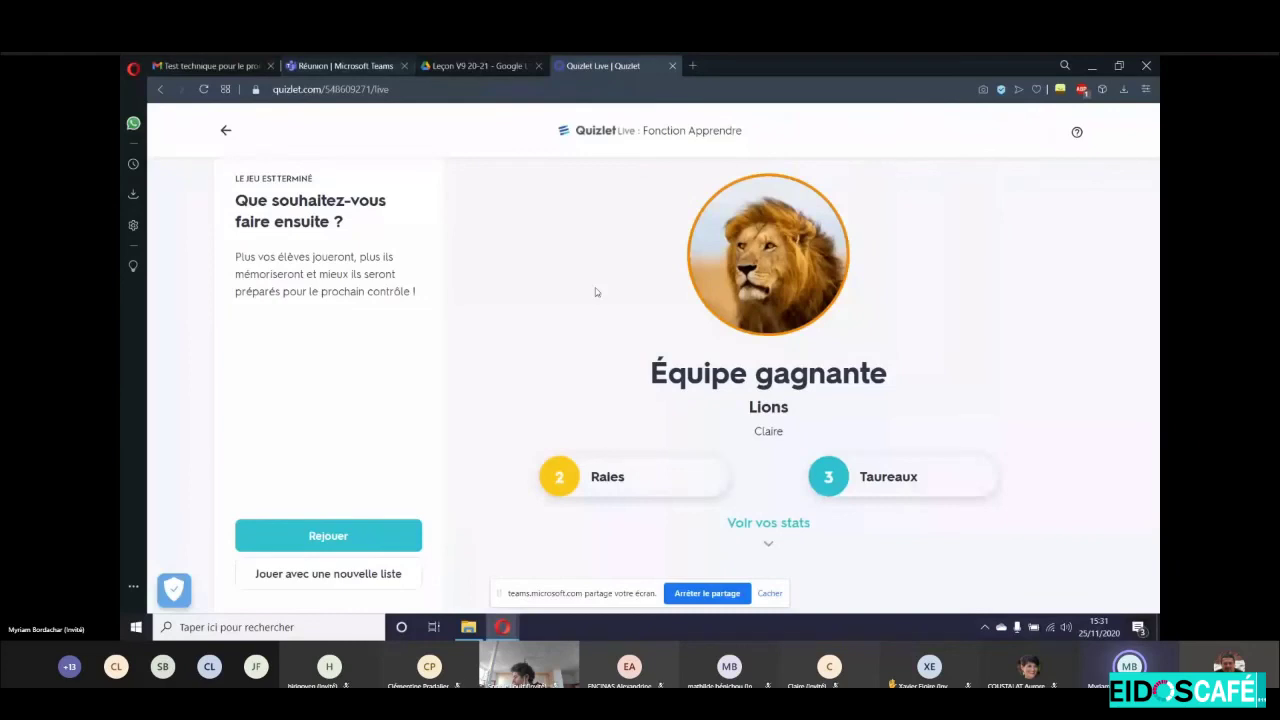
# Review the finished game's stats, paging through both cards of terms the players confused.
pyautogui.click(707, 593)
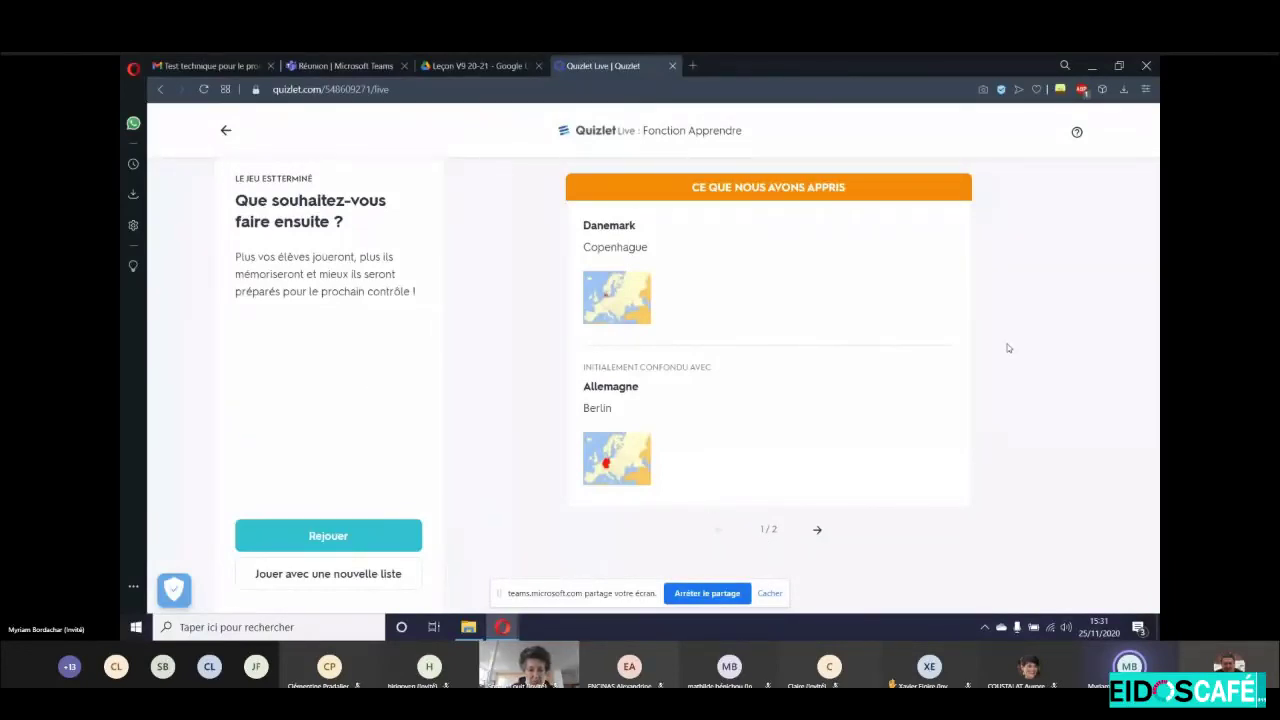
pyautogui.click(816, 532)
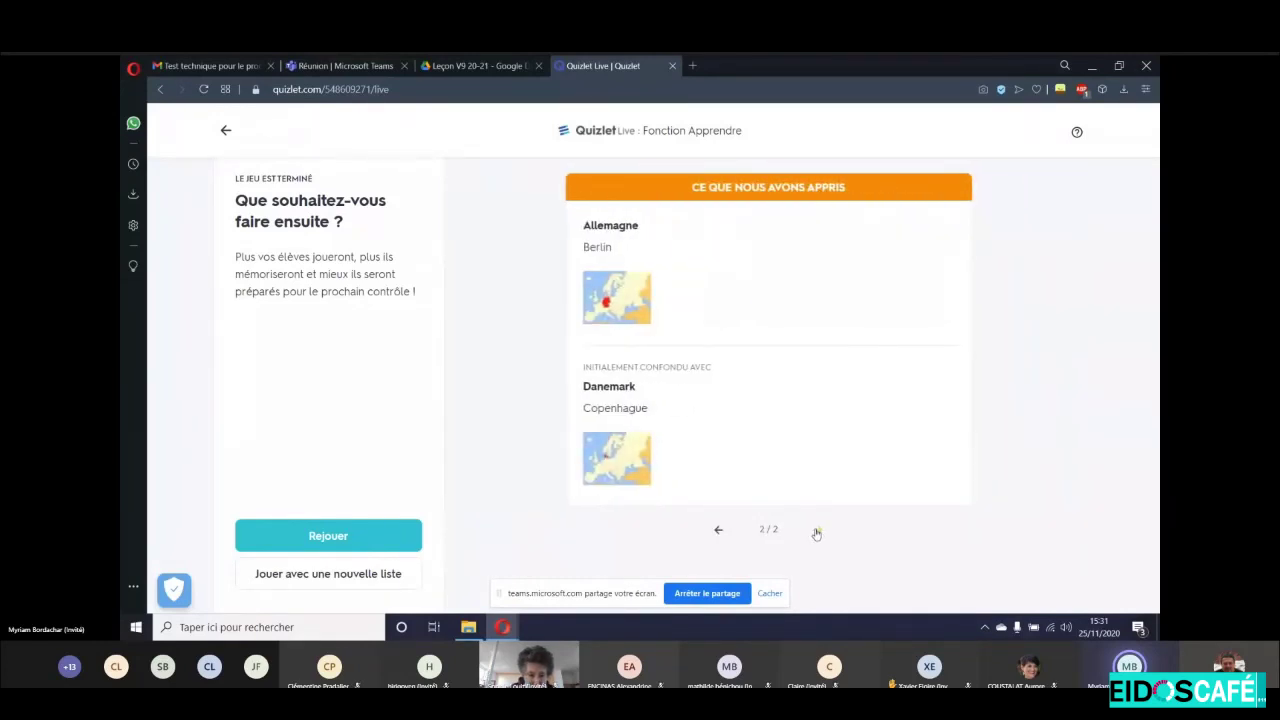
pyautogui.click(712, 533)
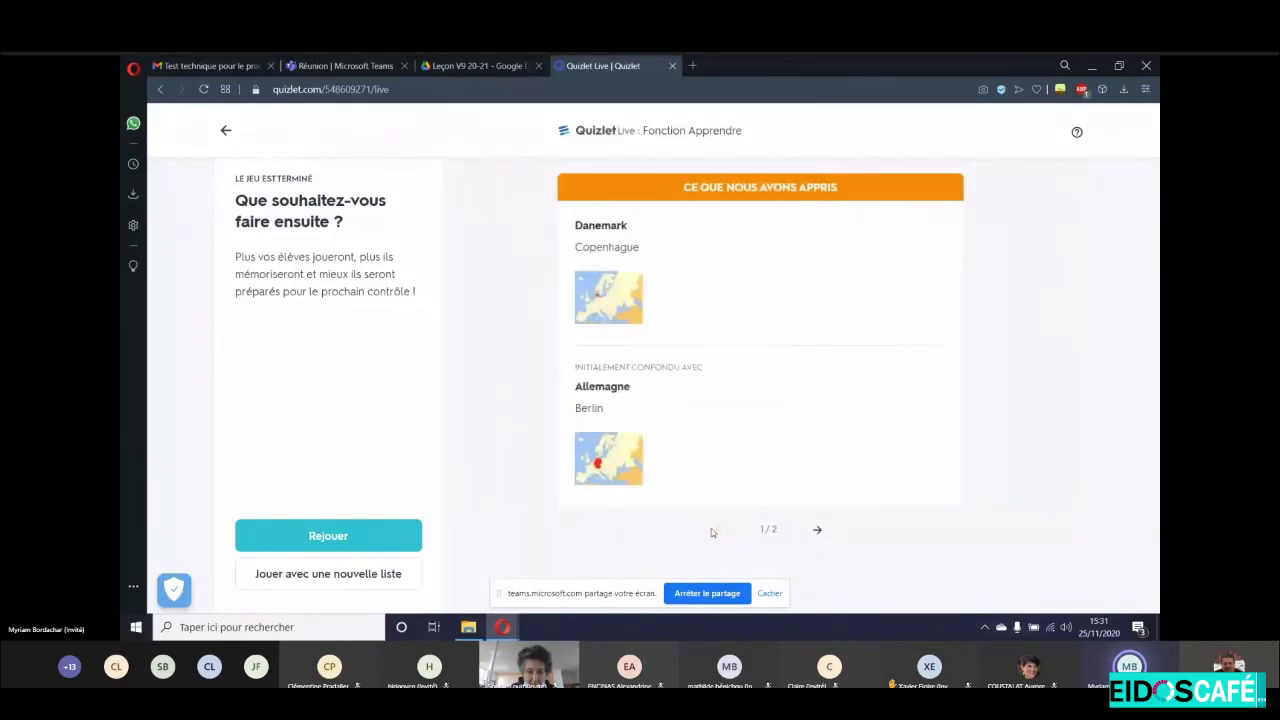
pyautogui.click(817, 530)
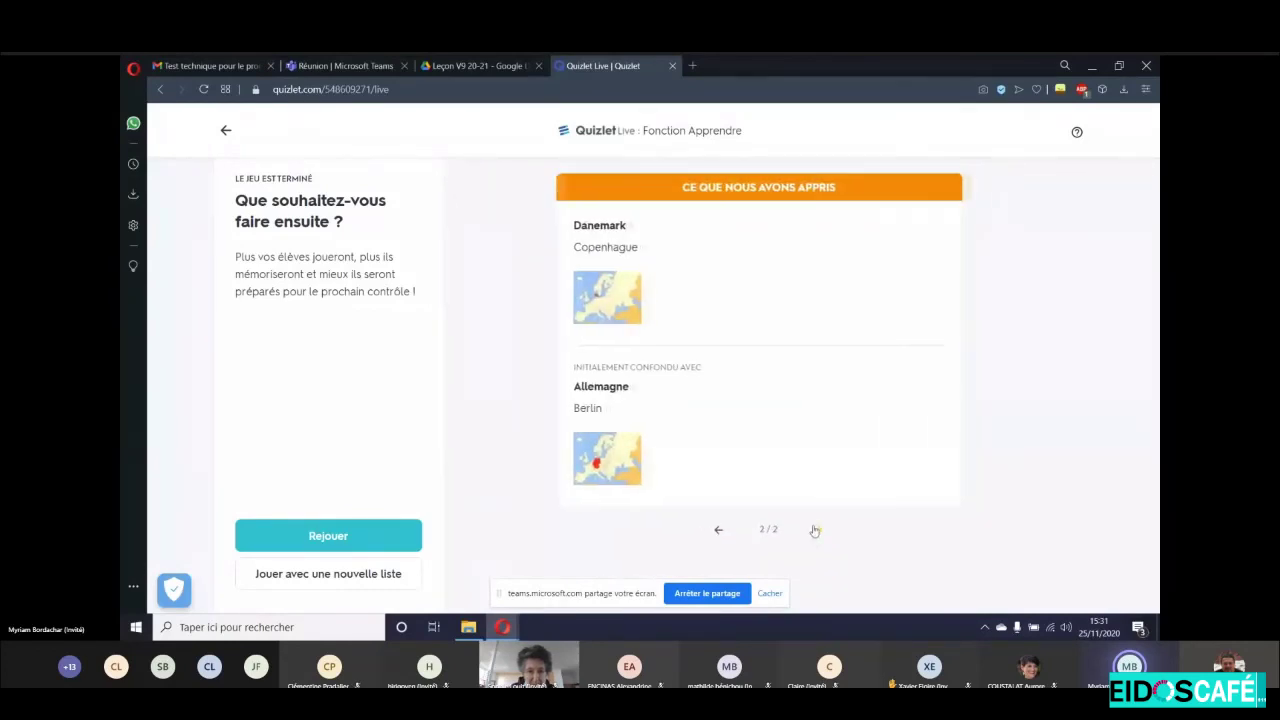
# Leave the finished game, look over the Fonction Apprendre list's terms and stats display options, and switch to the Teams meeting.
pyautogui.click(226, 130)
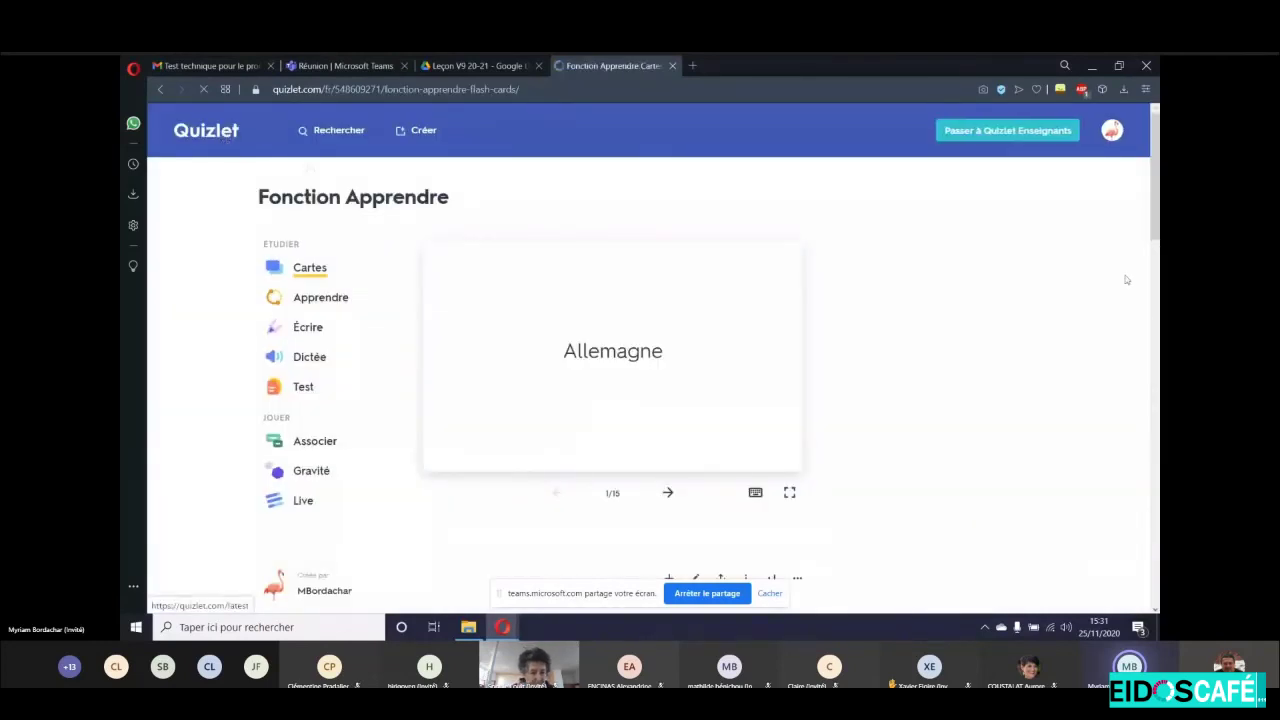
pyautogui.scroll(-3, 898, 414)
pyautogui.scroll(3, 898, 414)
pyautogui.scroll(-2, 890, 418)
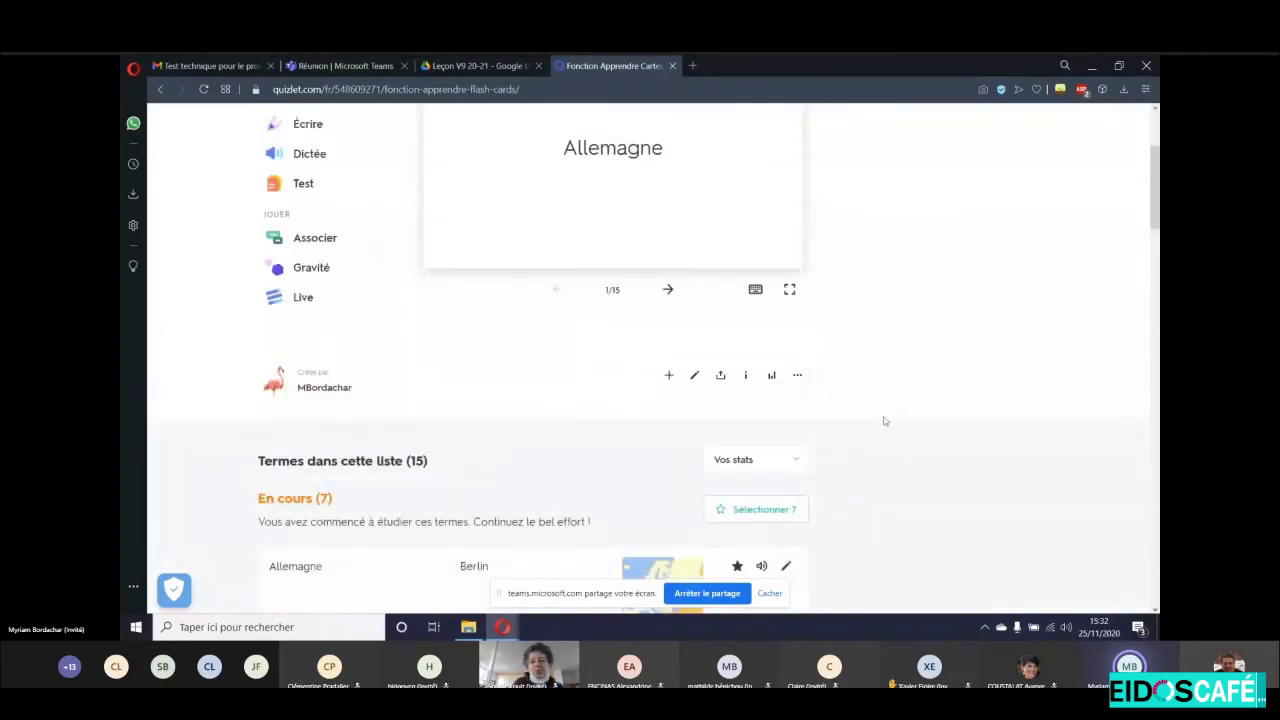
pyautogui.click(793, 461)
pyautogui.click(792, 461)
pyautogui.scroll(2, 910, 447)
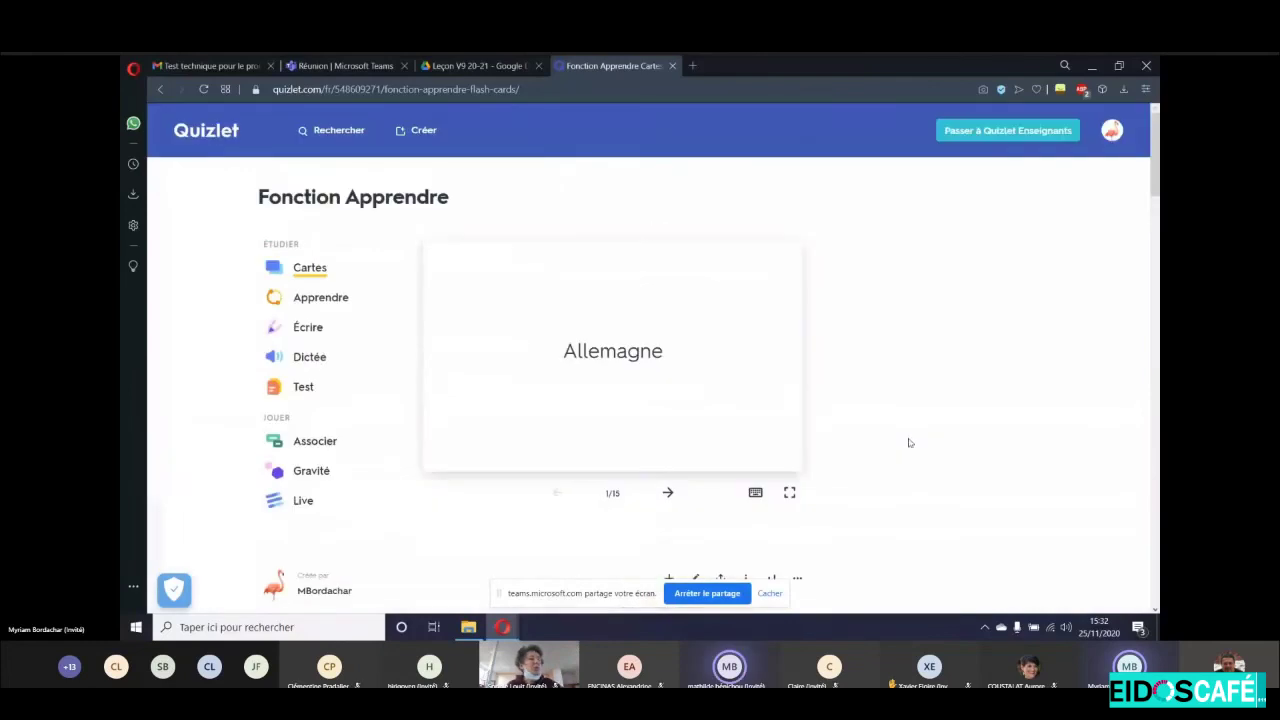
pyautogui.click(381, 68)
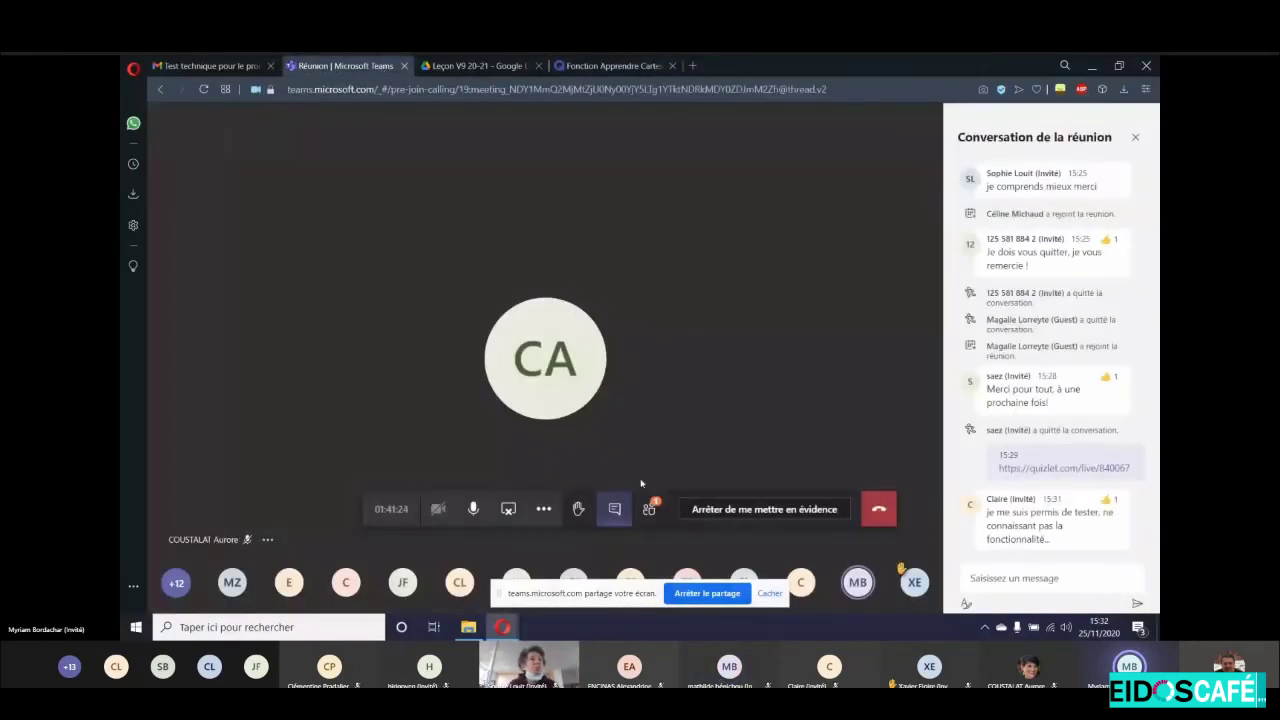